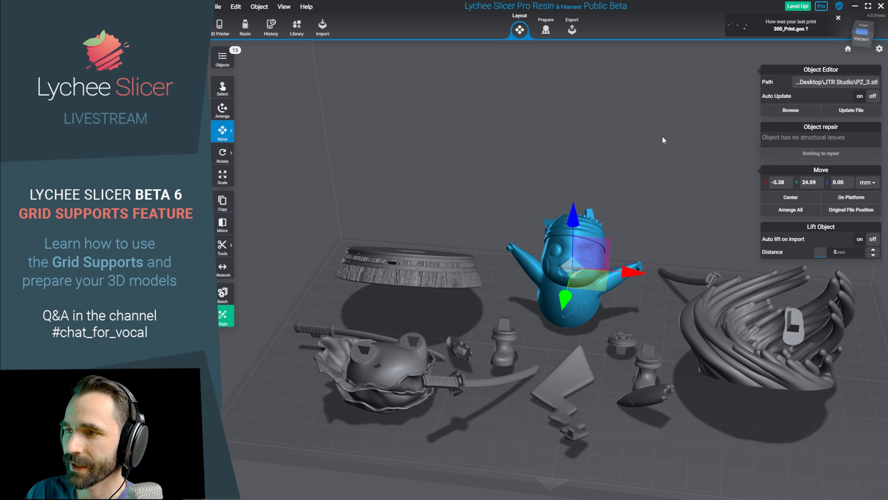
Examine the selected figure on the build plate from the front, above and the side.
right_drag(663, 136, 635, 170)
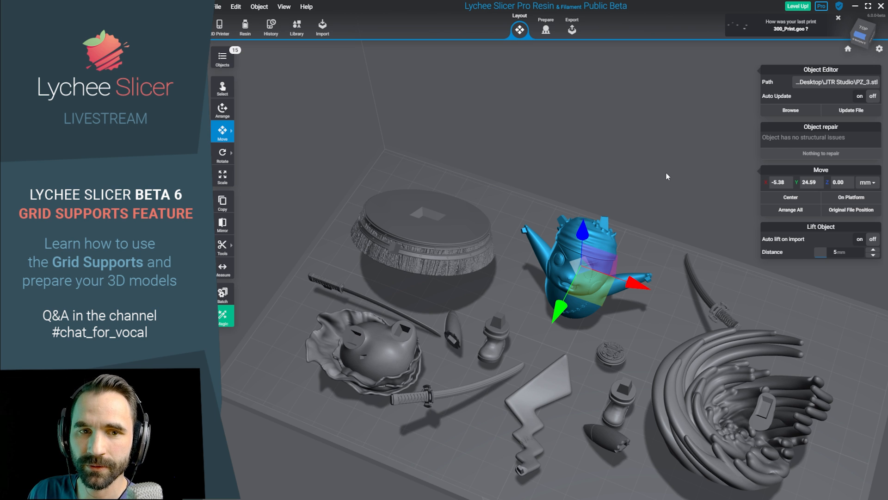
drag(696, 200, 661, 147)
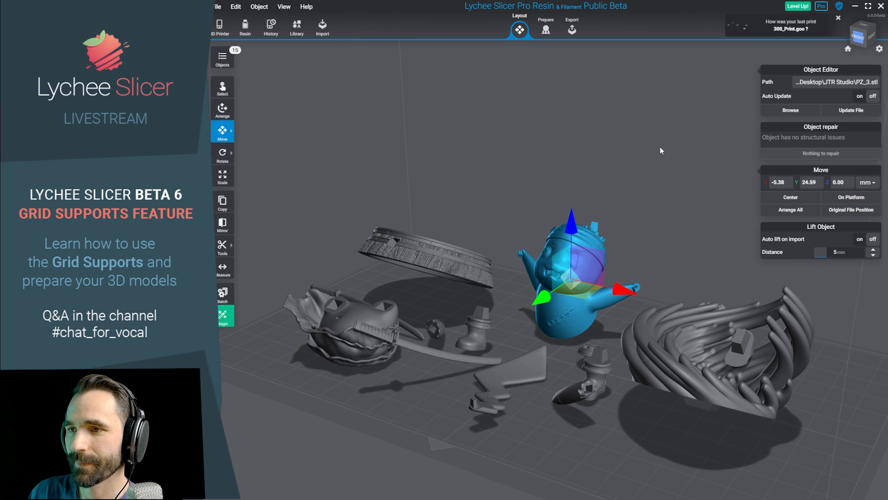
scroll(662, 147, up, 5)
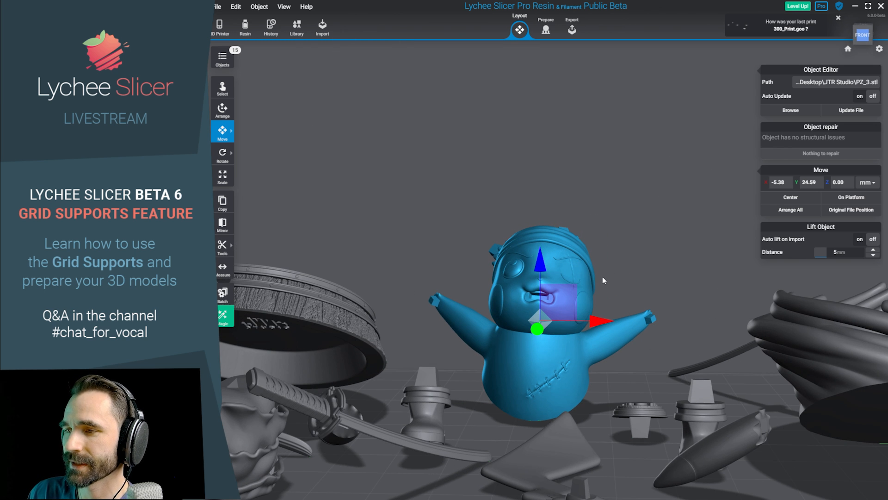
right_click(619, 273)
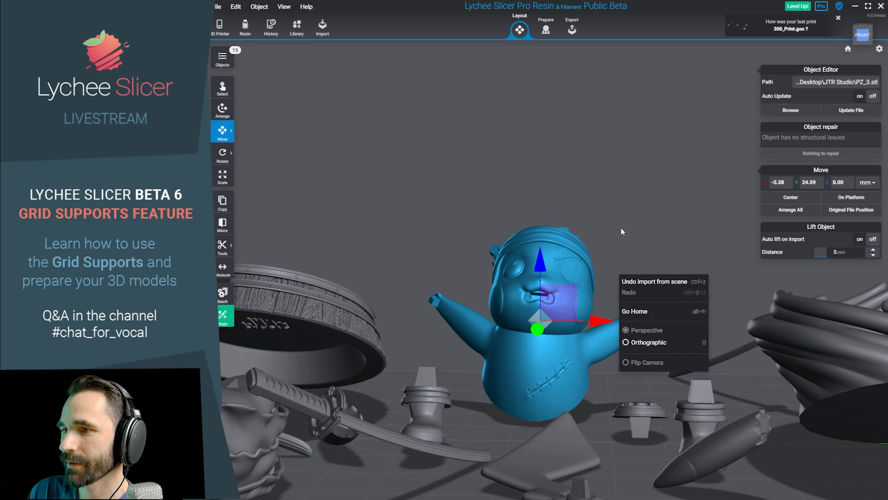
drag(621, 228, 648, 318)
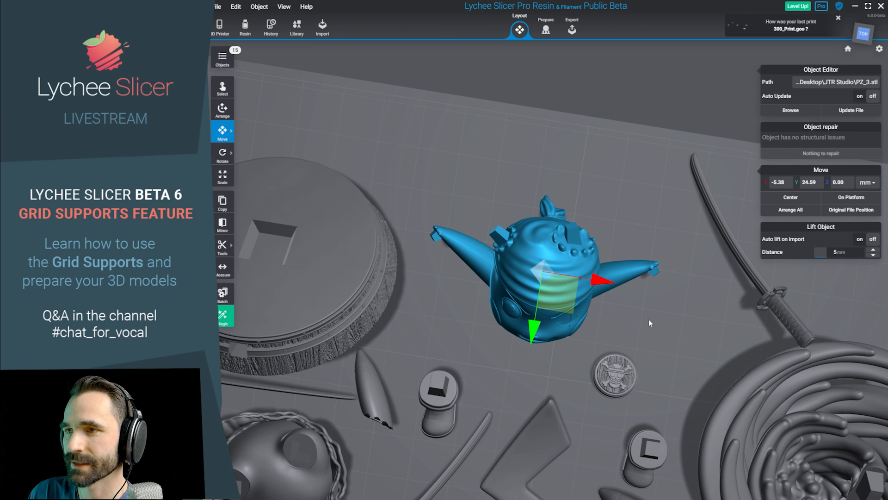
drag(649, 319, 655, 211)
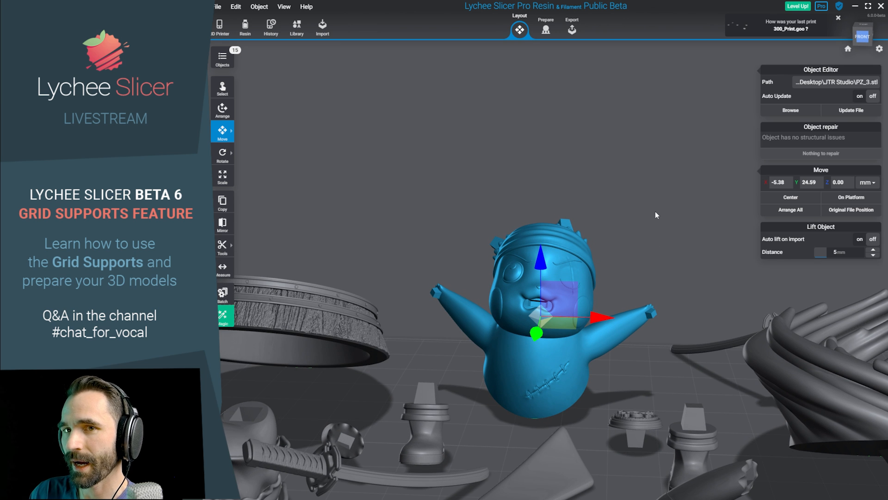
mouse_move(655, 211)
mouse_down()
mouse_move(660, 198)
mouse_move(657, 230)
mouse_move(656, 202)
mouse_up()
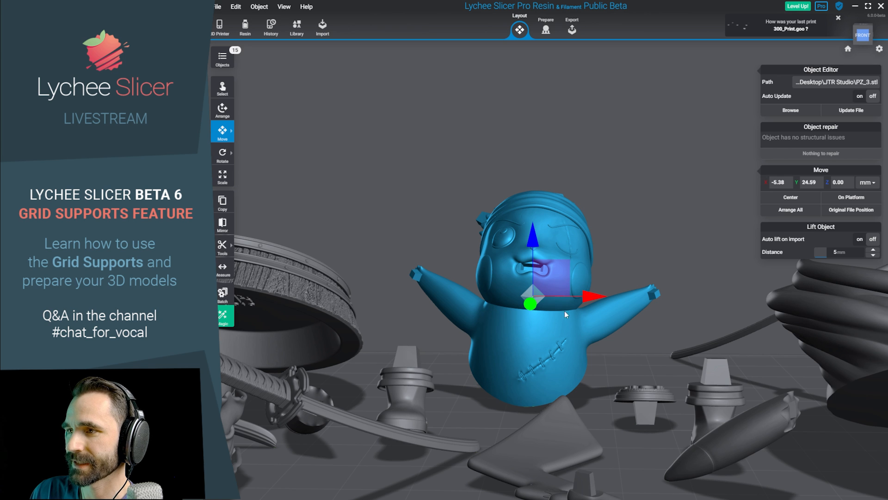
drag(456, 315, 620, 302)
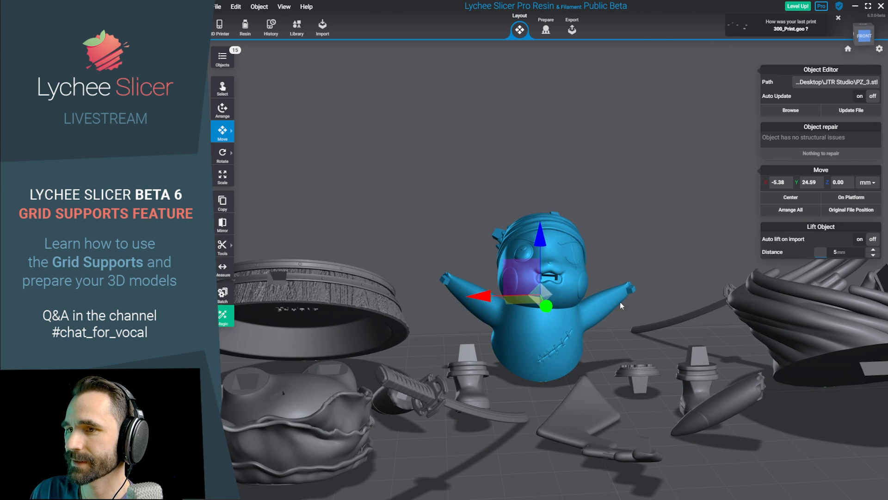
click(417, 326)
drag(412, 322, 570, 265)
click(551, 306)
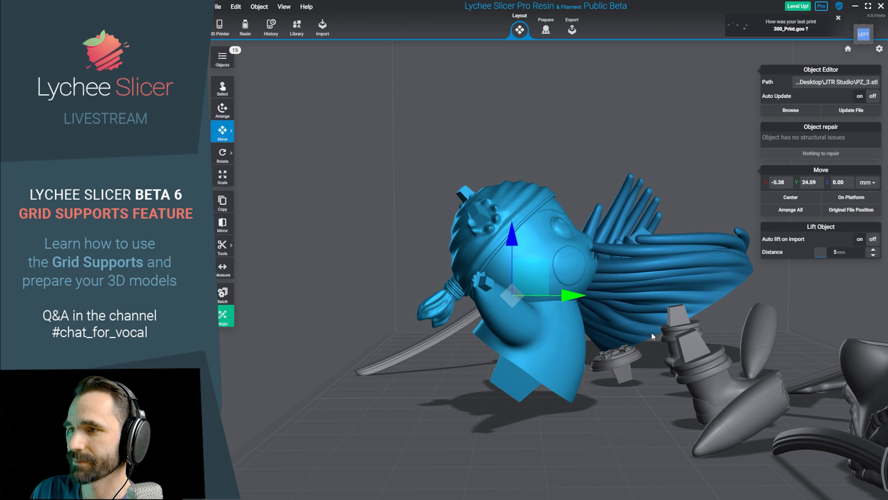
drag(651, 333, 544, 394)
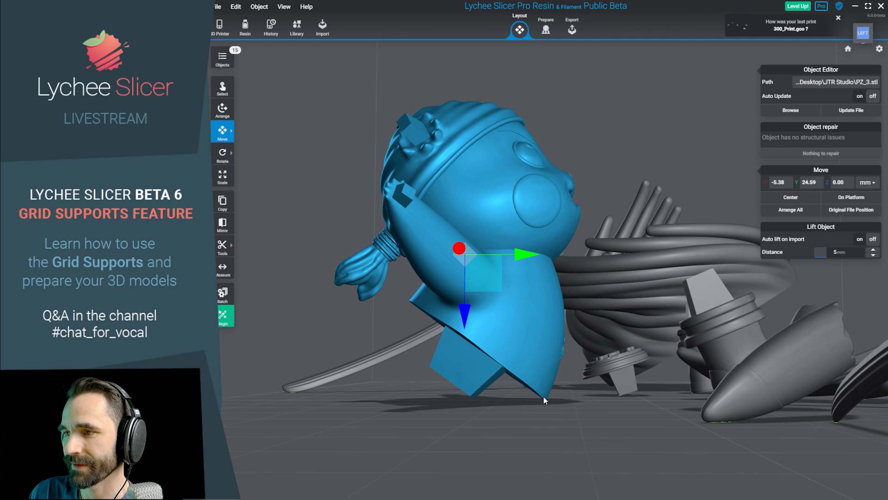
drag(609, 394, 622, 380)
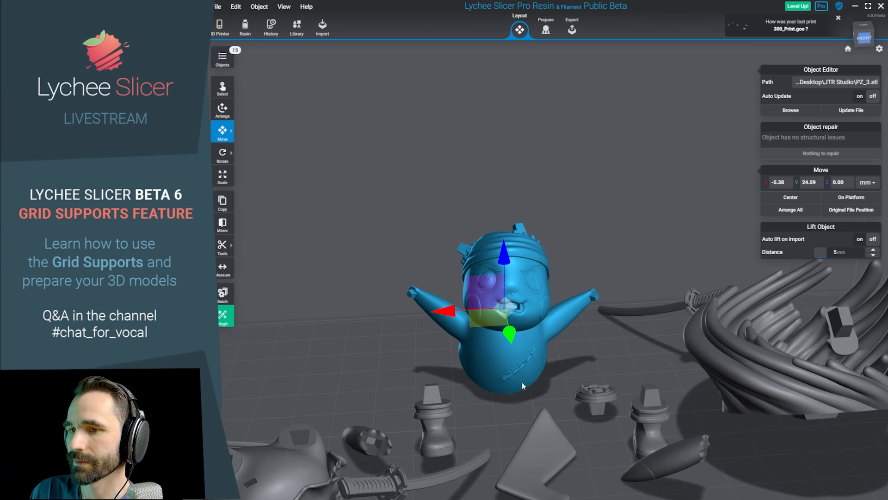
Inspect the figure's lower edge and base peg from the front and side, keeping the figure selected.
right_drag(522, 385, 661, 337)
click(483, 415)
drag(482, 415, 516, 440)
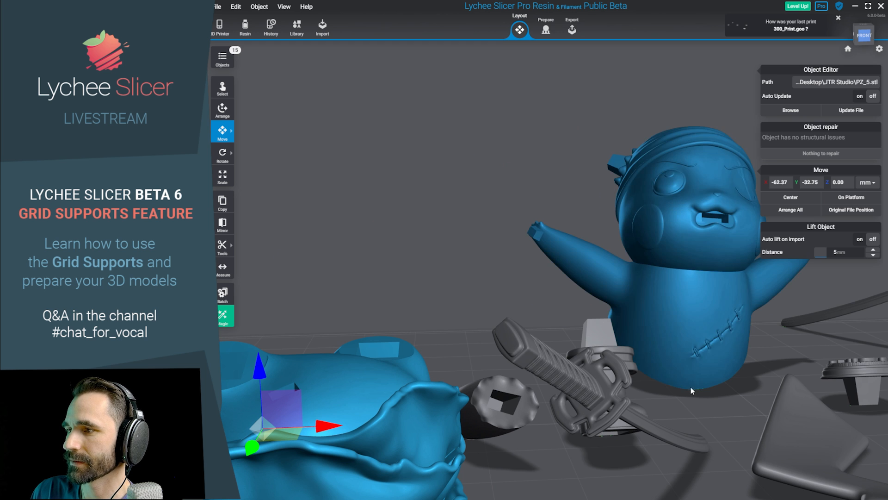
drag(691, 386, 626, 400)
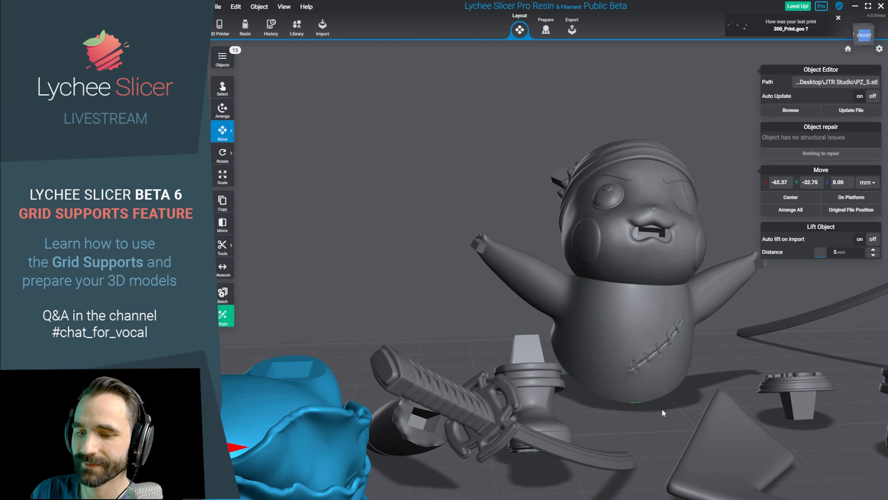
drag(657, 400, 654, 346)
click(586, 391)
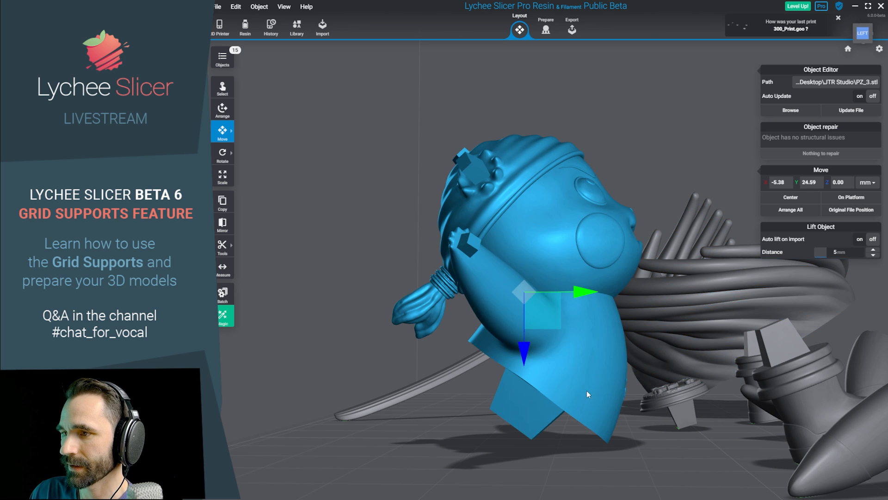
Activate the Rotate tool for the figure and turn on the layers thickness preview.
drag(587, 390, 659, 381)
key(r)
drag(531, 352, 537, 290)
scroll(537, 290, up, 3)
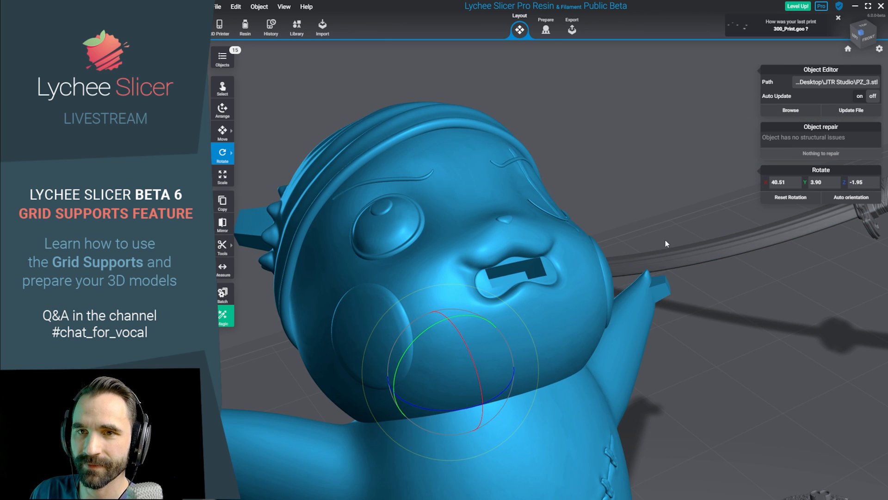
click(879, 50)
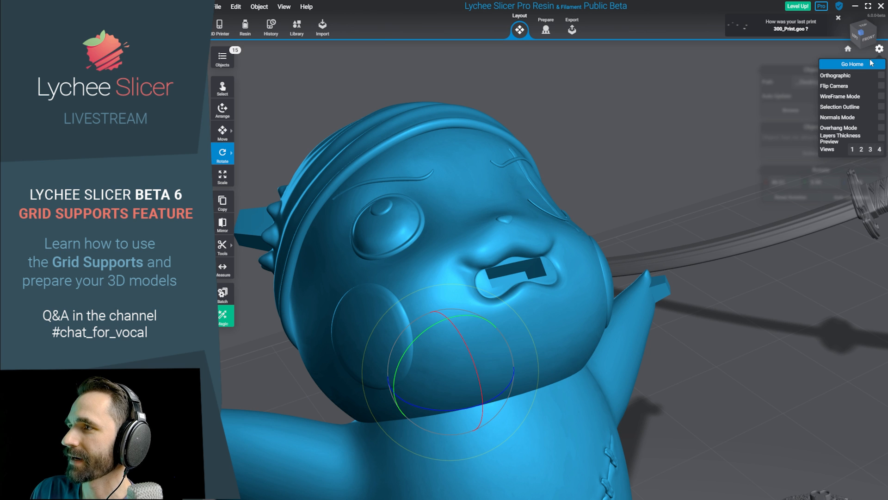
click(882, 138)
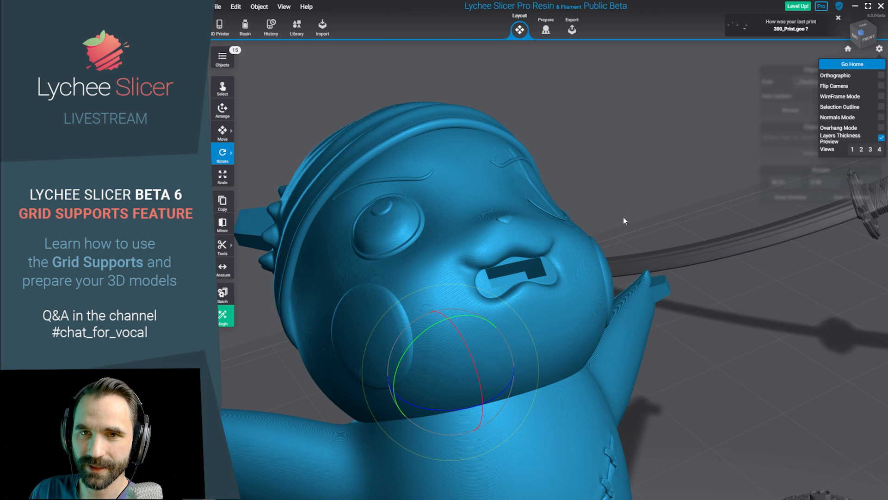
Examine the previewed layer lines on the figure's nose, eye, eyebrow and headband.
scroll(628, 226, up, 6)
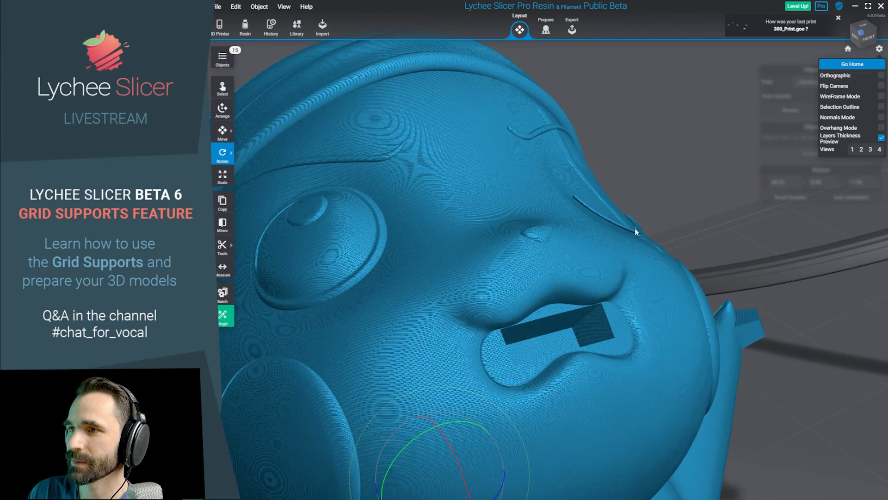
scroll(564, 226, up, 5)
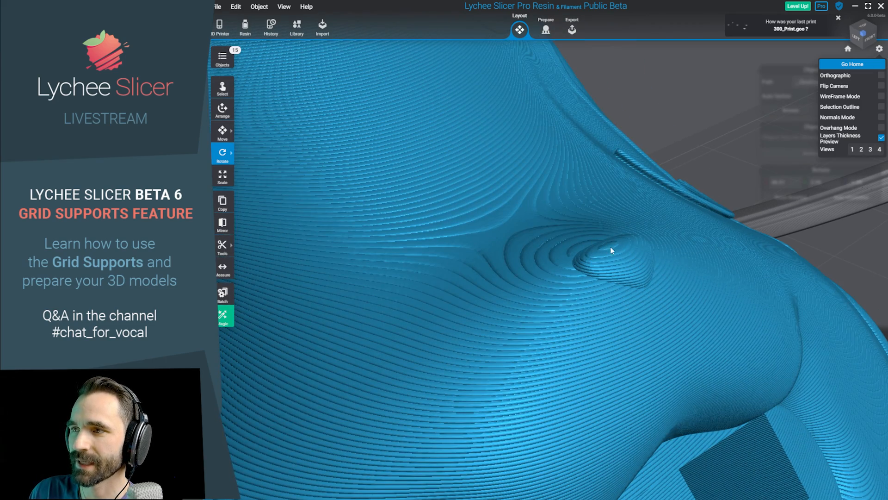
drag(637, 257, 521, 284)
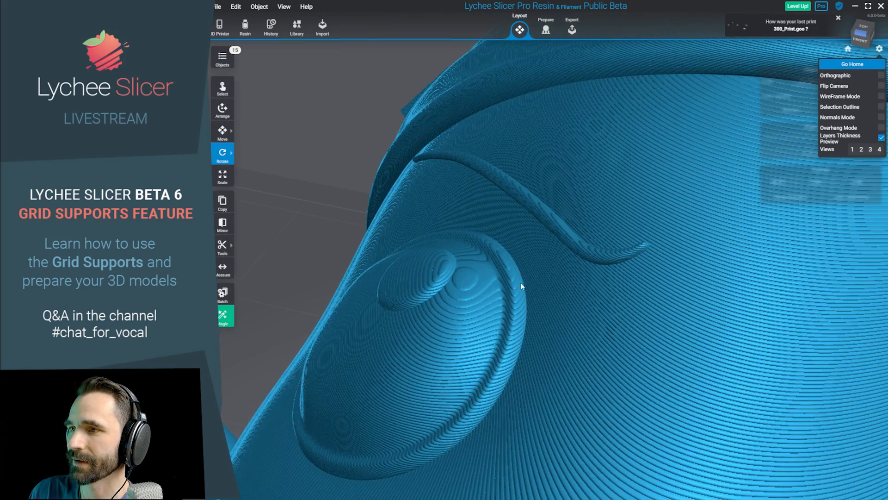
scroll(462, 268, down, 6)
drag(675, 338, 496, 271)
drag(606, 308, 567, 307)
scroll(560, 334, up, 6)
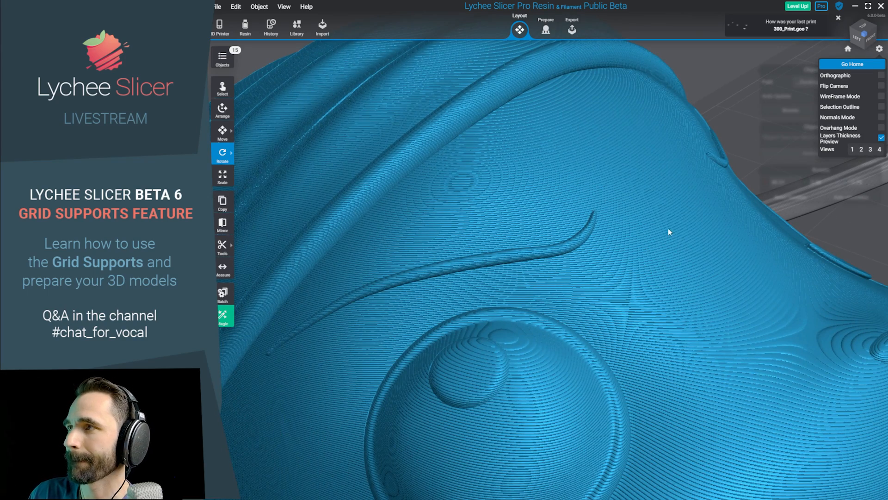
Set the Phrozen Aqua Hyperfine Graphite (Boxes) resin's normal layer thickness to 50 um.
click(572, 30)
click(854, 114)
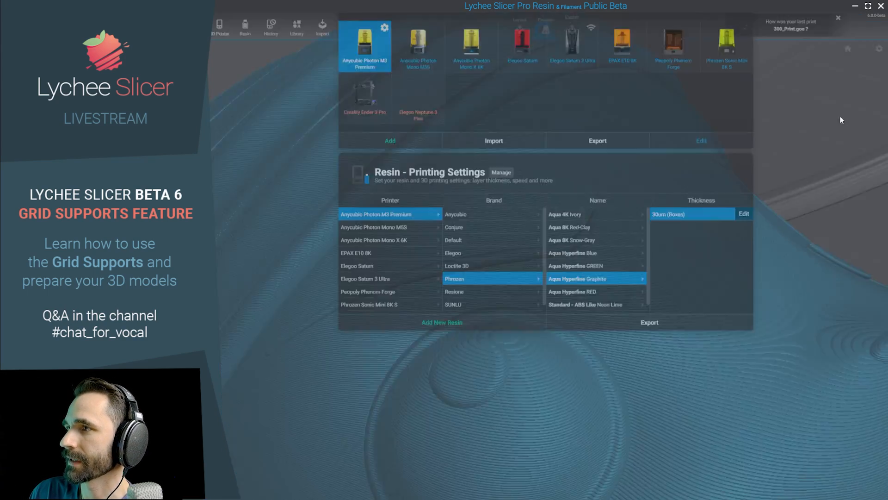
click(743, 262)
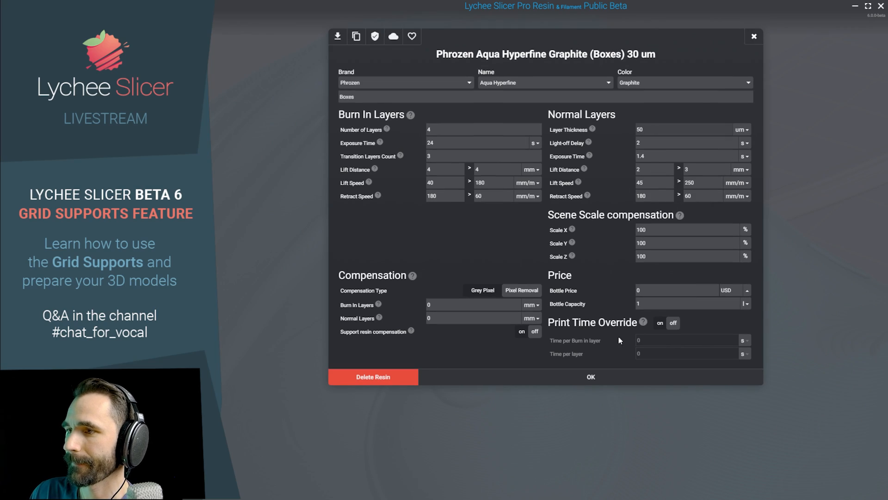
click(591, 377)
click(744, 37)
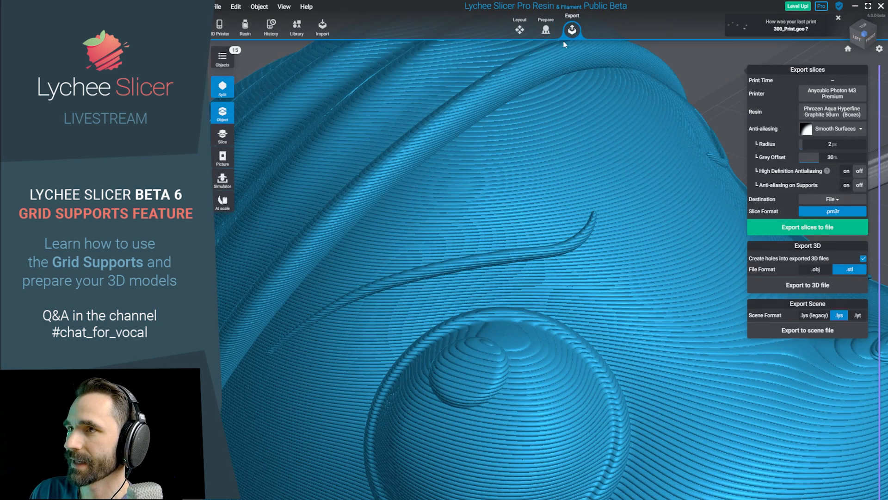
Check the layer lines on the figure's eye in the preparation stage, then on its whole head back in the layout stage.
click(546, 30)
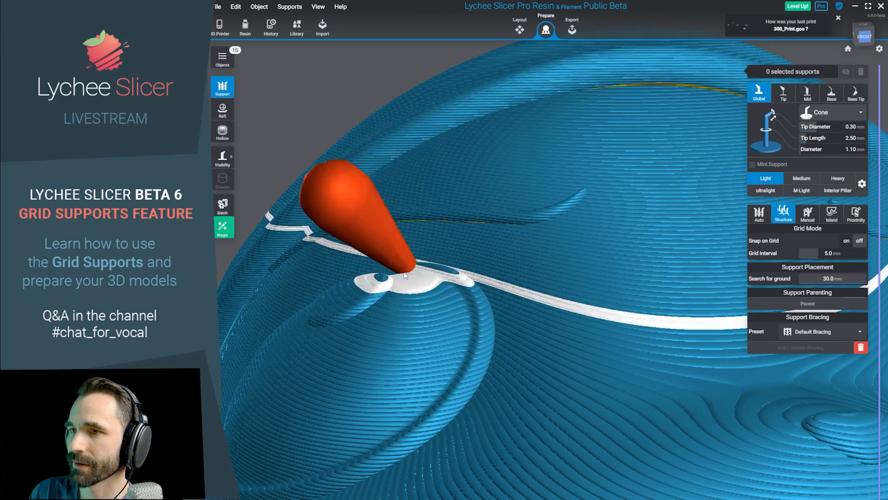
right_drag(399, 157, 486, 194)
click(522, 30)
mouse_move(591, 246)
right_down()
mouse_move(588, 262)
mouse_move(699, 268)
mouse_move(742, 312)
right_up()
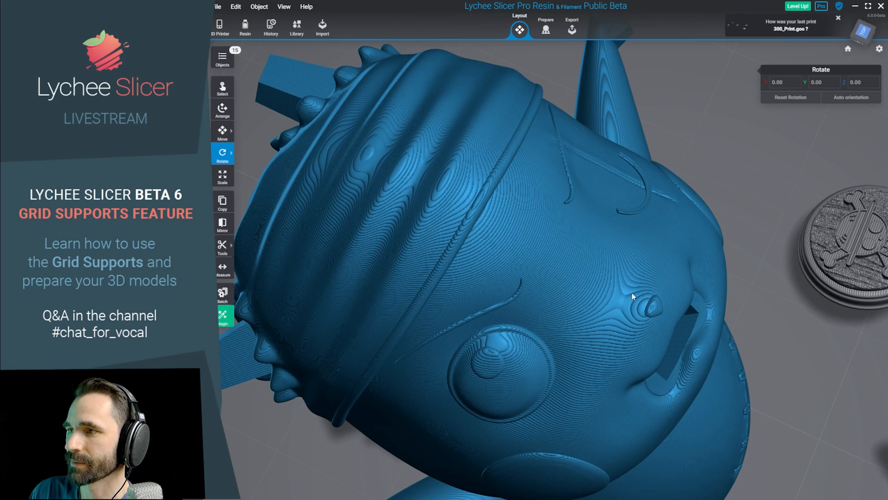
right_drag(633, 296, 695, 263)
scroll(694, 263, up, 1)
right_drag(697, 388, 660, 134)
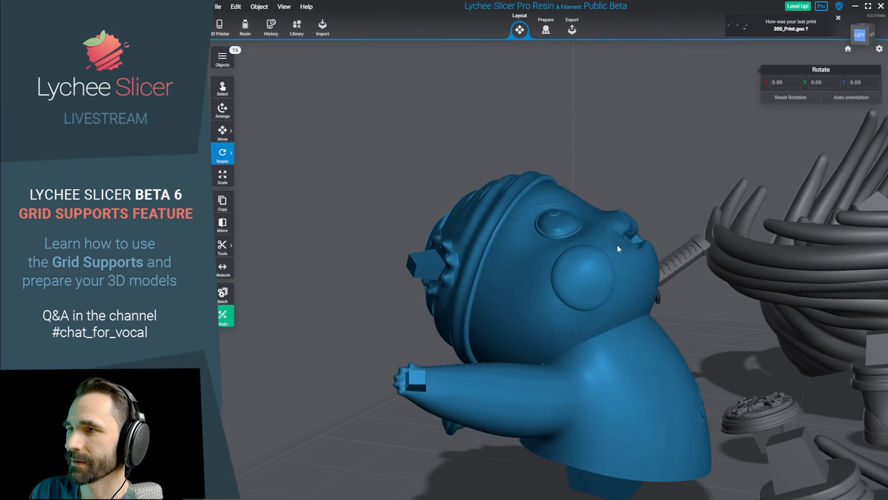
Select the figure and tilt its face upward to a rotation of about 49.5° X, 4.2° Y and -1.3° Z.
click(617, 246)
right_drag(662, 190, 678, 180)
drag(593, 305, 679, 251)
right_drag(678, 251, 467, 260)
scroll(642, 278, up, 3)
scroll(485, 316, down, 3)
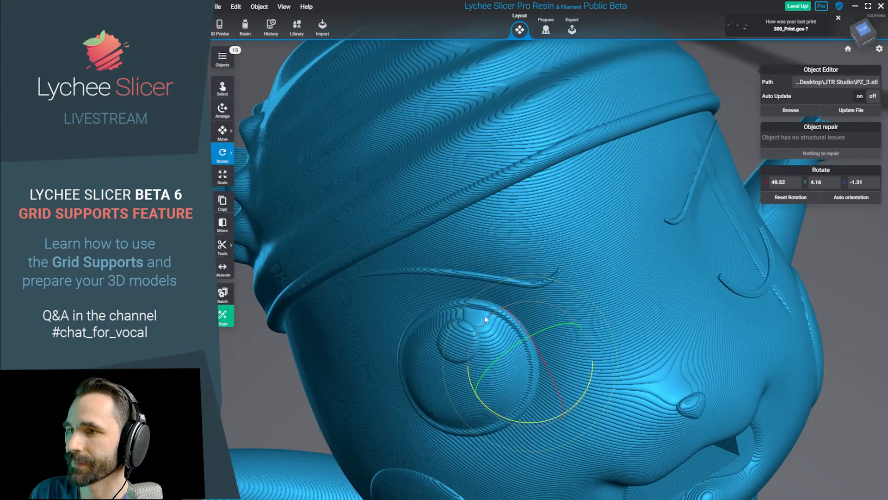
Tilt the figure further back to a rotation of about 54.3° X, 4.3° Y and -1.0° Z.
right_drag(541, 323, 650, 363)
drag(611, 352, 617, 358)
right_drag(675, 354, 631, 344)
scroll(589, 320, up, 3)
right_drag(590, 321, 705, 361)
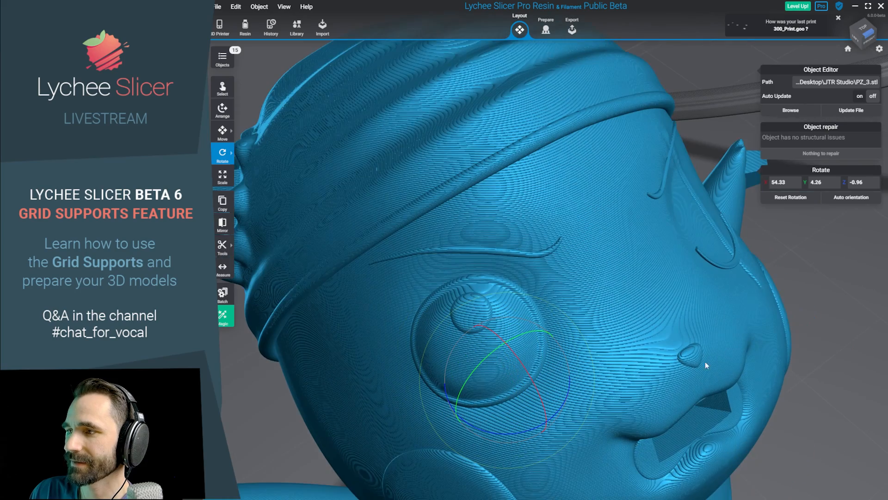
Turn the figure about the vertical axis to a Z rotation of about 29°.
right_drag(715, 449, 625, 214)
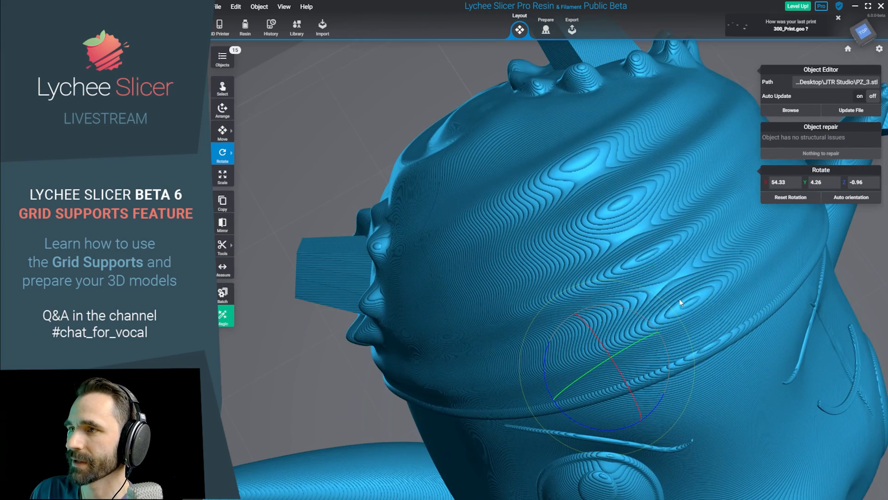
right_drag(679, 302, 554, 349)
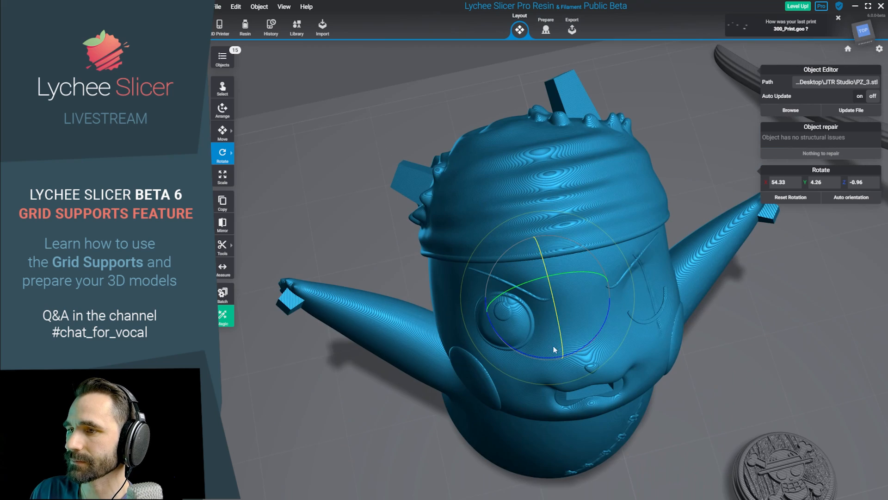
drag(554, 356, 583, 351)
scroll(583, 351, down, 2)
right_drag(747, 327, 726, 343)
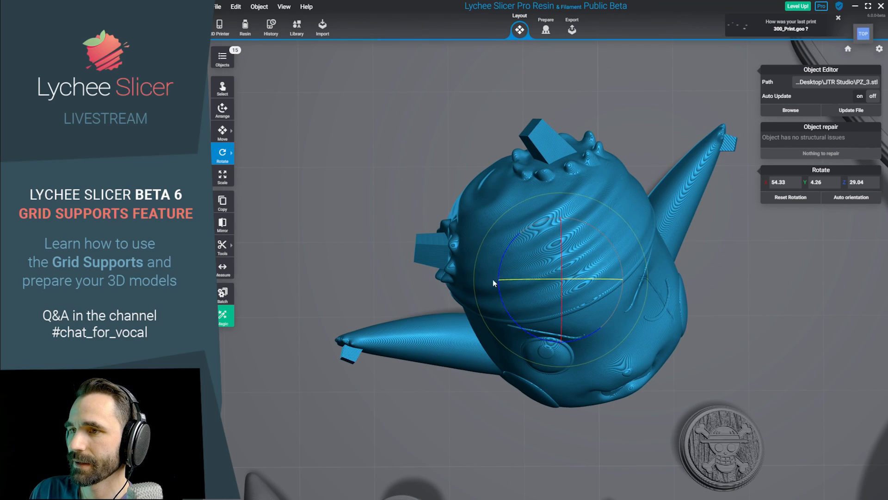
Examine the layer lines on the turned figure's headband, arm, eye and forehead.
scroll(559, 258, down, 4)
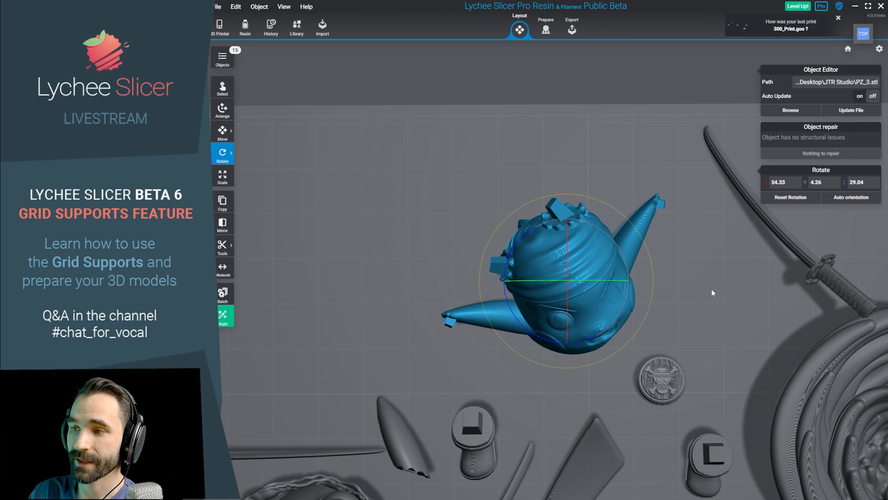
scroll(586, 321, up, 4)
right_drag(587, 320, 595, 281)
scroll(483, 388, down, 1)
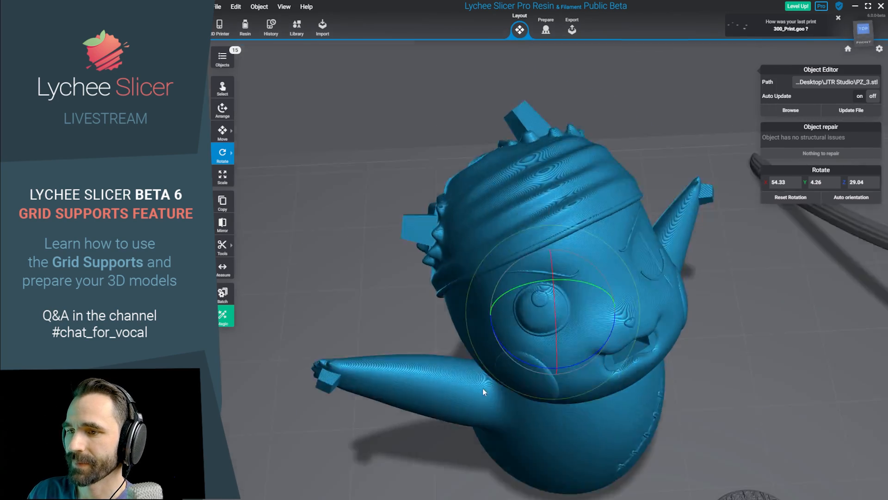
right_drag(483, 389, 458, 367)
right_drag(545, 368, 500, 316)
scroll(546, 313, up, 4)
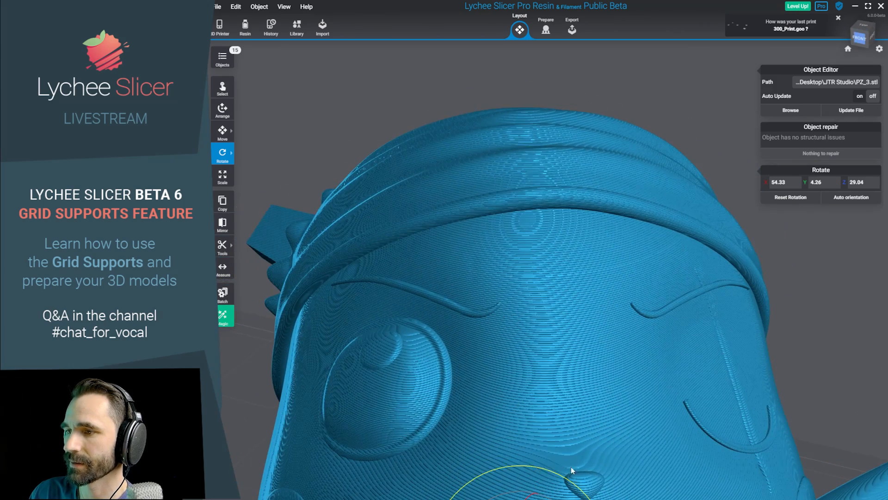
Try the figure at a Z rotation of about -1° and compare its layer lines.
scroll(734, 341, down, 3)
right_drag(688, 363, 785, 395)
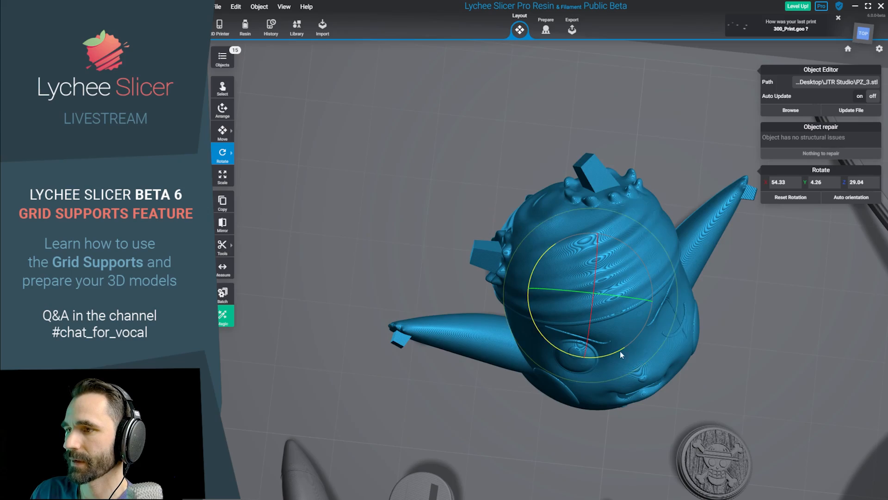
right_drag(620, 350, 564, 352)
drag(564, 352, 651, 346)
scroll(634, 344, up, 4)
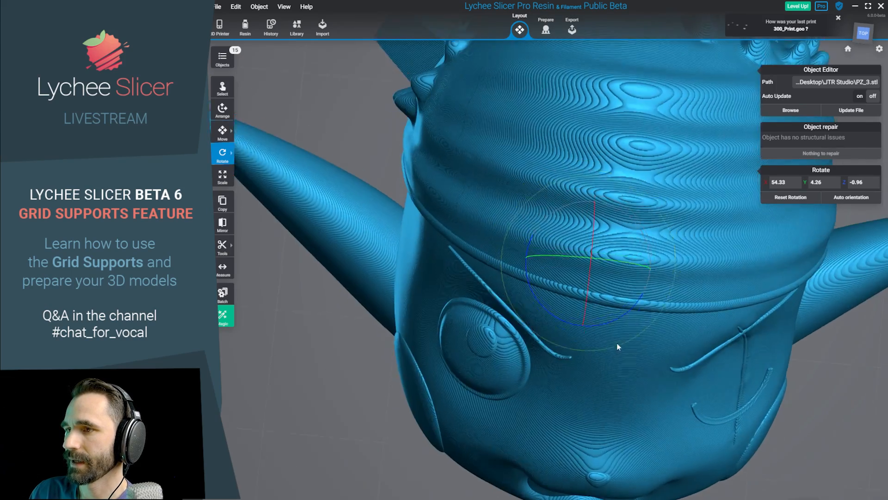
right_drag(617, 343, 592, 370)
scroll(592, 370, down, 5)
right_drag(709, 376, 731, 309)
right_drag(624, 200, 541, 281)
scroll(605, 178, down, 4)
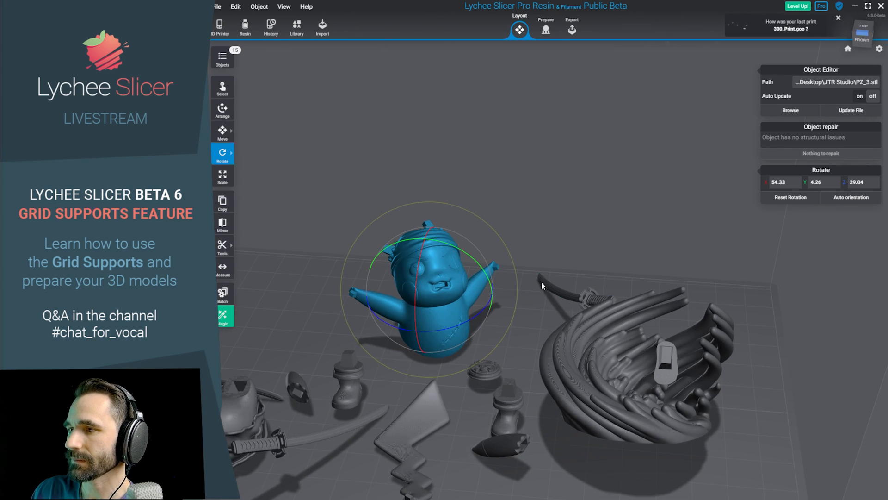
Select the ruffled skirt piece and flip it about the X axis to a rotation of about 37.3°.
middle_drag(539, 313, 725, 324)
middle_drag(486, 319, 572, 282)
click(516, 372)
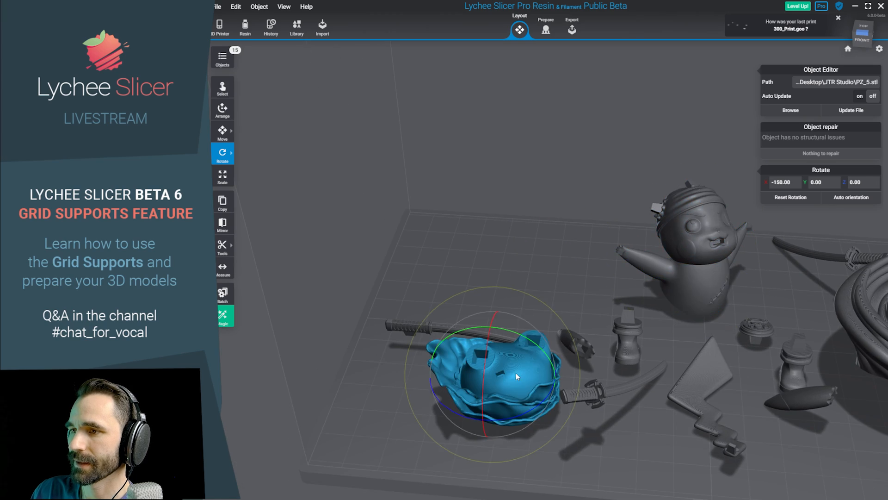
right_drag(555, 315, 578, 298)
scroll(559, 305, up, 3)
scroll(559, 304, up, 2)
middle_drag(575, 297, 565, 243)
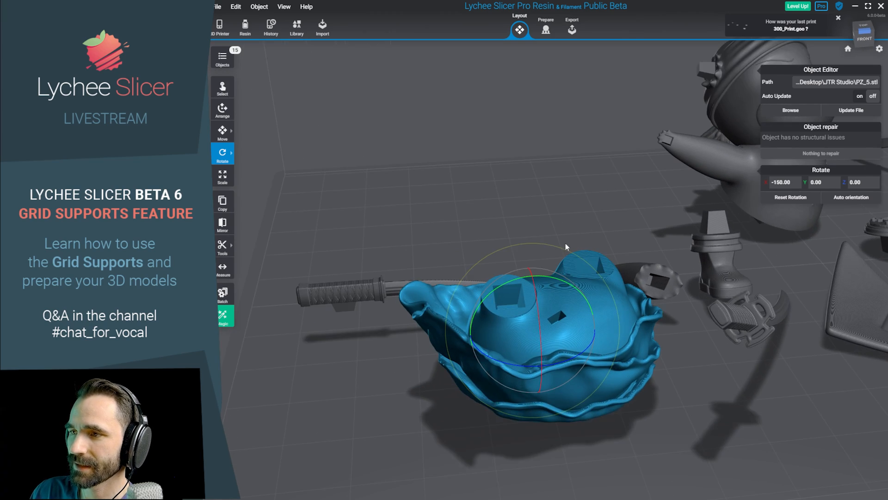
scroll(536, 324, up, 2)
drag(535, 324, 610, 480)
scroll(611, 480, down, 2)
right_drag(610, 481, 597, 304)
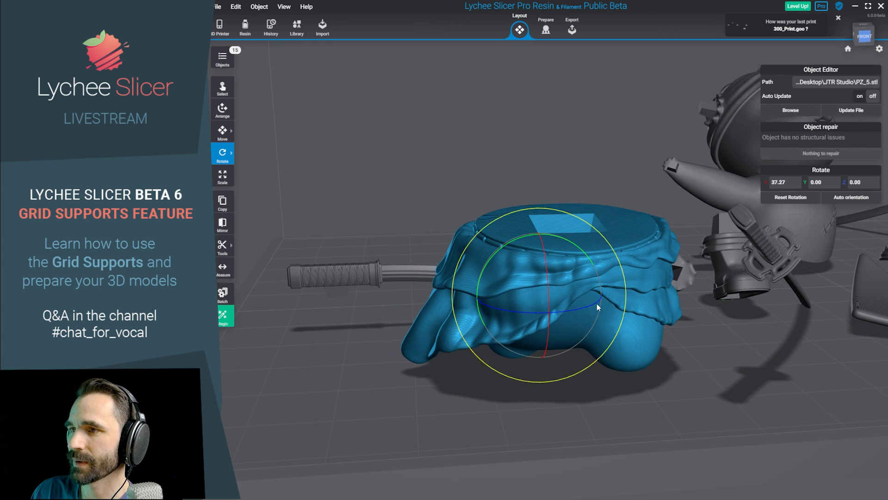
right_drag(487, 303, 490, 319)
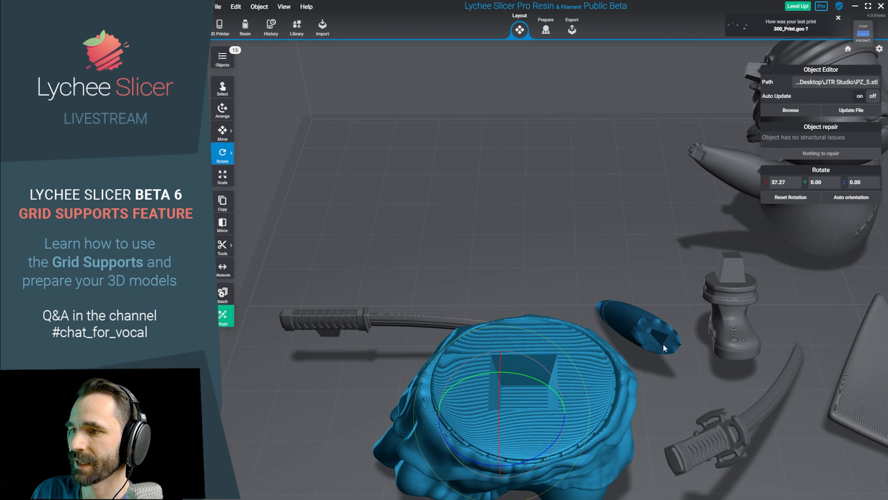
Turn off the layers thickness preview and reselect the skirt piece.
middle_drag(665, 363, 671, 298)
click(821, 55)
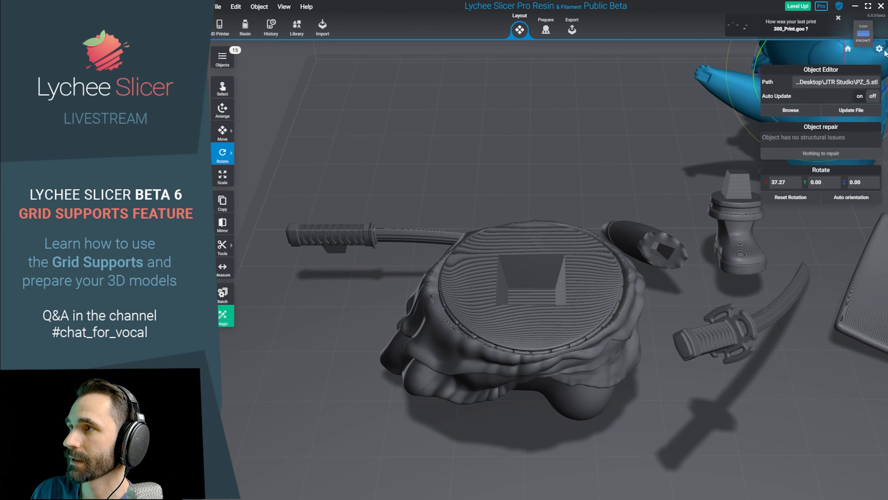
click(879, 49)
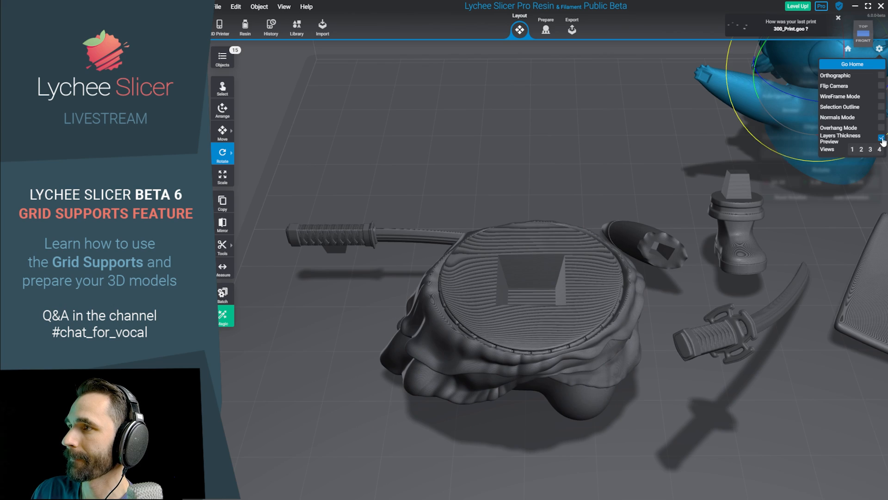
click(552, 299)
scroll(553, 296, up, 5)
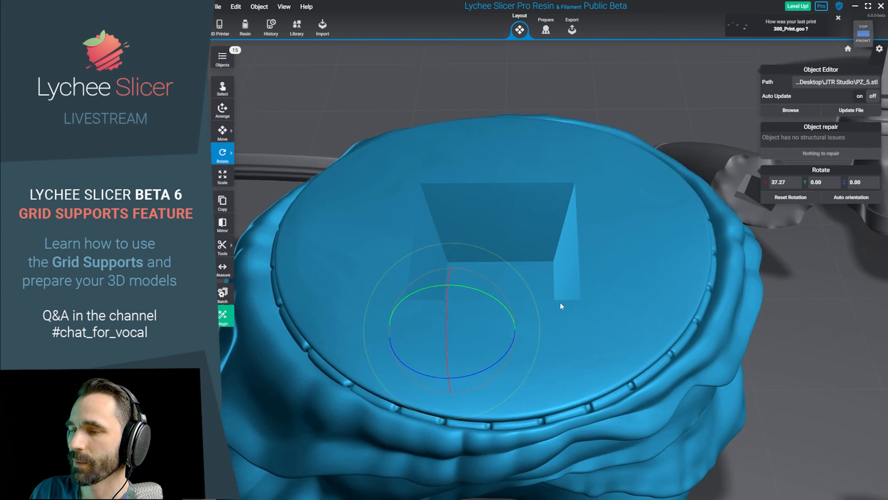
Inspect the skirt piece's underside, and flip it over to an X rotation of about -142.7°.
right_drag(561, 305, 646, 169)
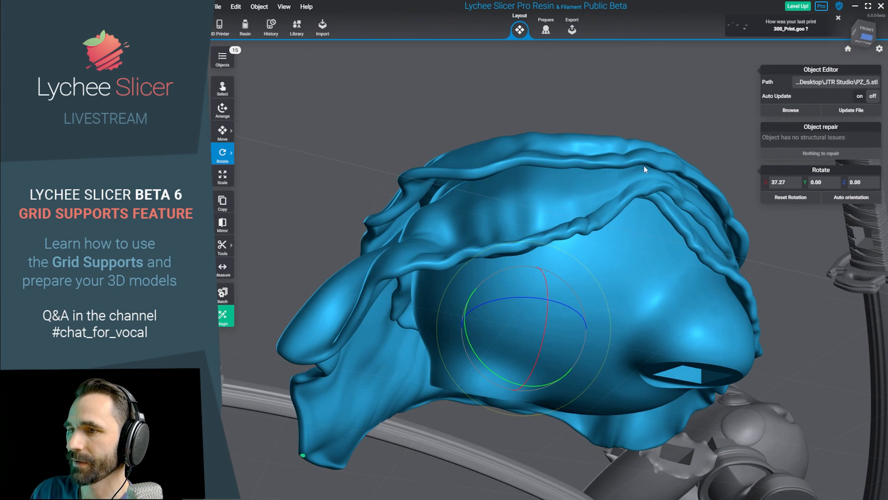
right_drag(491, 400, 518, 183)
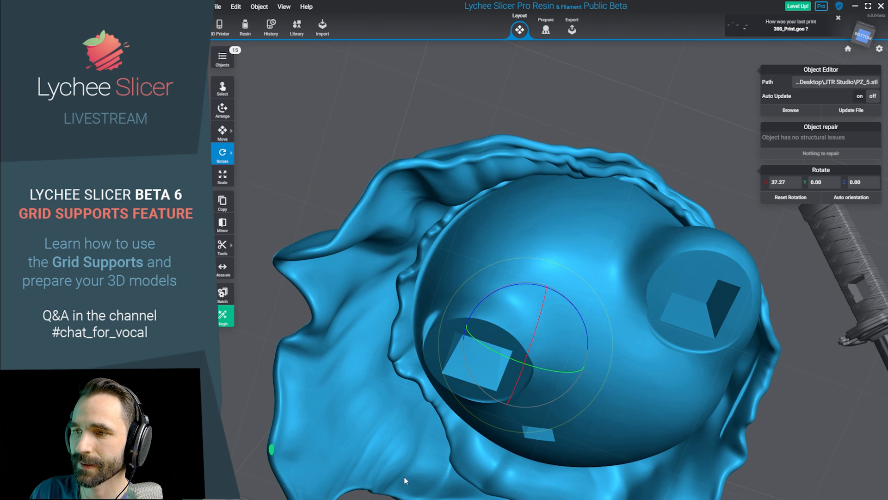
right_drag(406, 481, 596, 362)
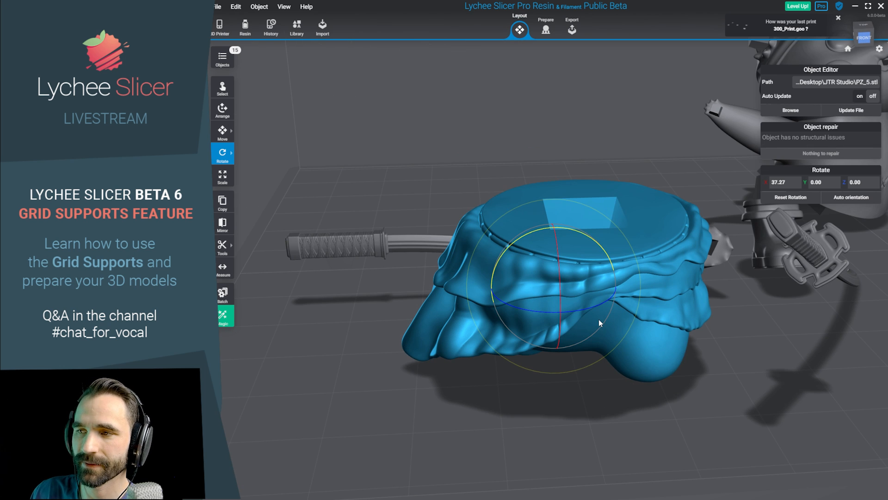
right_drag(599, 320, 517, 457)
drag(517, 457, 529, 472)
right_drag(713, 396, 623, 388)
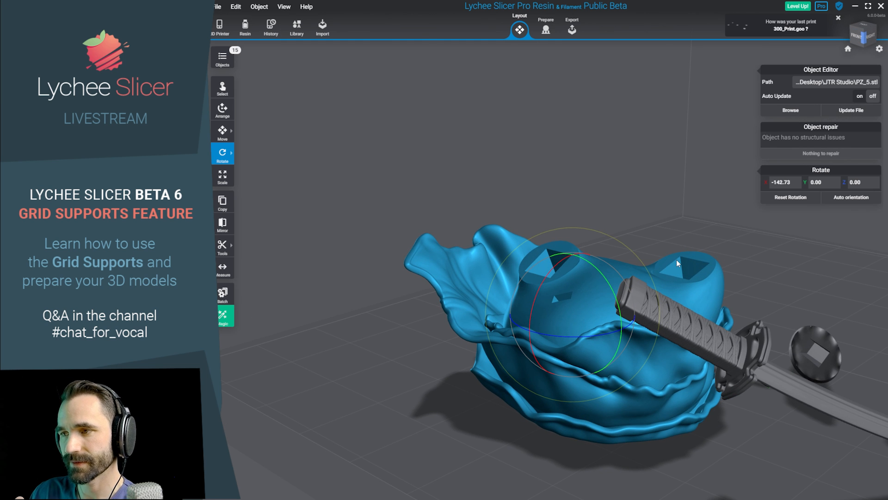
right_drag(676, 259, 532, 287)
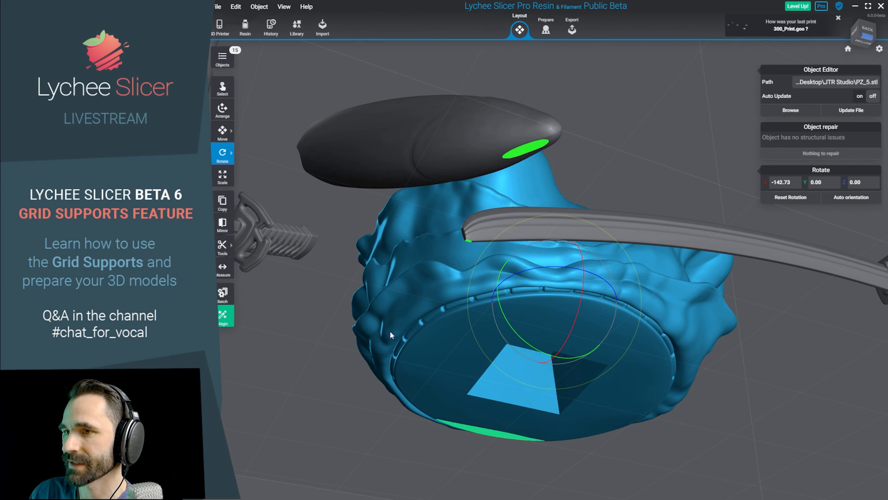
Switch to support preparation and examine the overhang areas on the flipped skirt piece.
click(546, 29)
right_drag(648, 129, 620, 58)
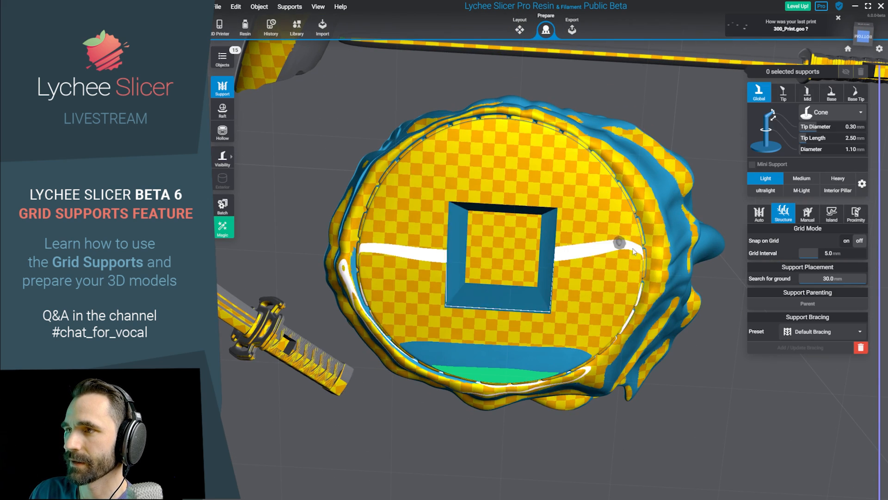
right_drag(663, 274, 612, 226)
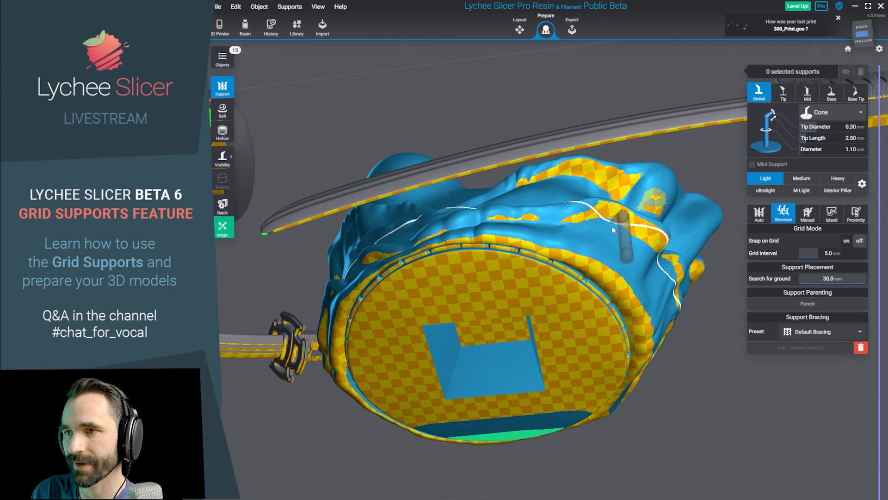
right_drag(612, 226, 620, 306)
Rotate the skirt piece to about 52.3° X so its flat opening faces up, and show its overhang areas in support preparation.
click(520, 29)
right_drag(576, 94, 579, 273)
drag(579, 273, 643, 494)
right_drag(620, 458, 607, 200)
click(546, 27)
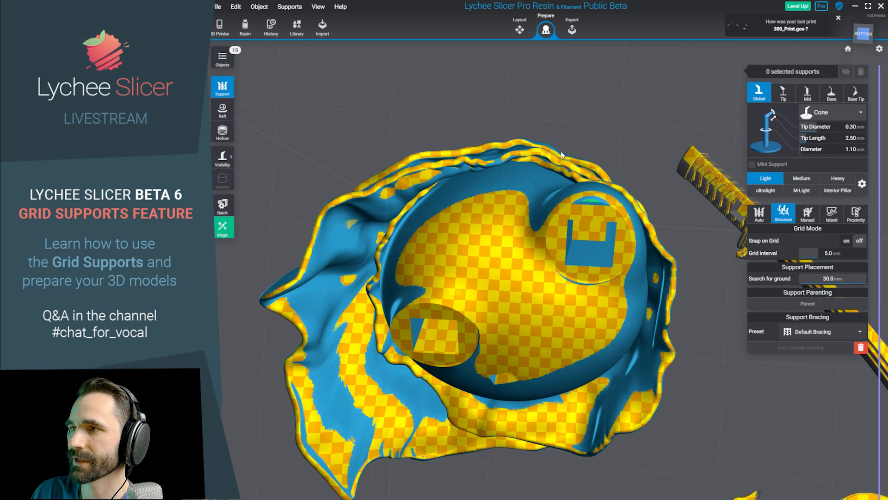
Toggle the orthographic projection and align the view squarely to the bottom of the plate to check the skirt piece's overhangs.
click(880, 49)
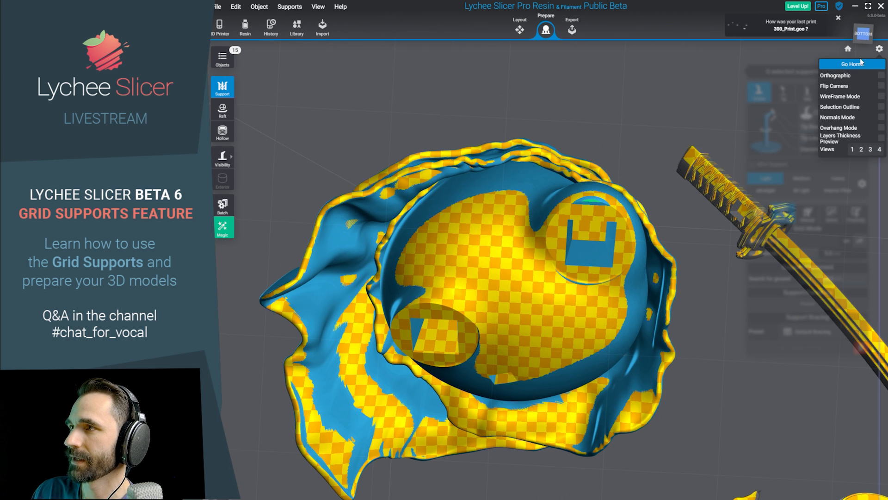
click(881, 76)
middle_drag(600, 123, 641, 109)
click(527, 31)
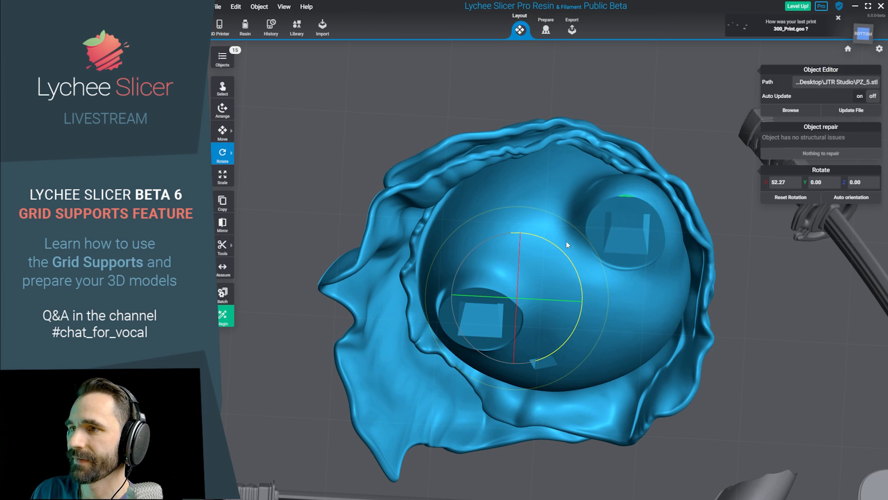
click(546, 30)
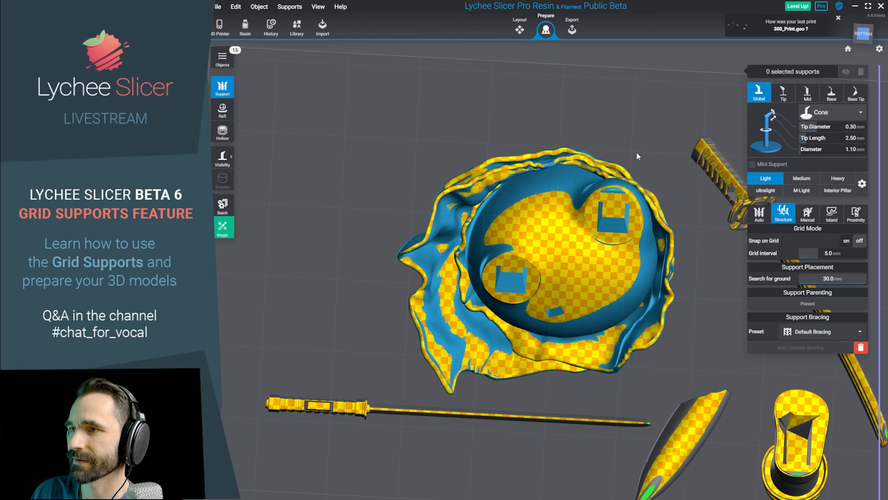
click(872, 41)
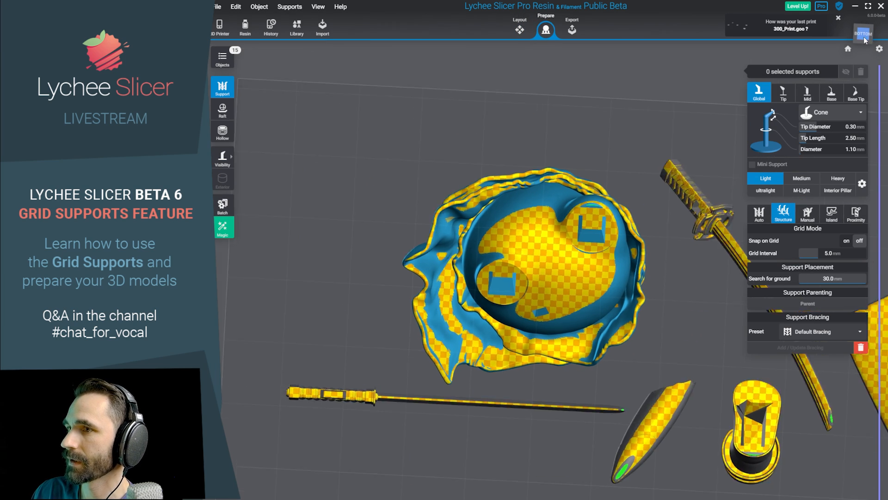
Tilt the skirt piece to about 23.7° X and -4.3° Y, adjust the tilt slightly, and show its overhang areas.
click(520, 30)
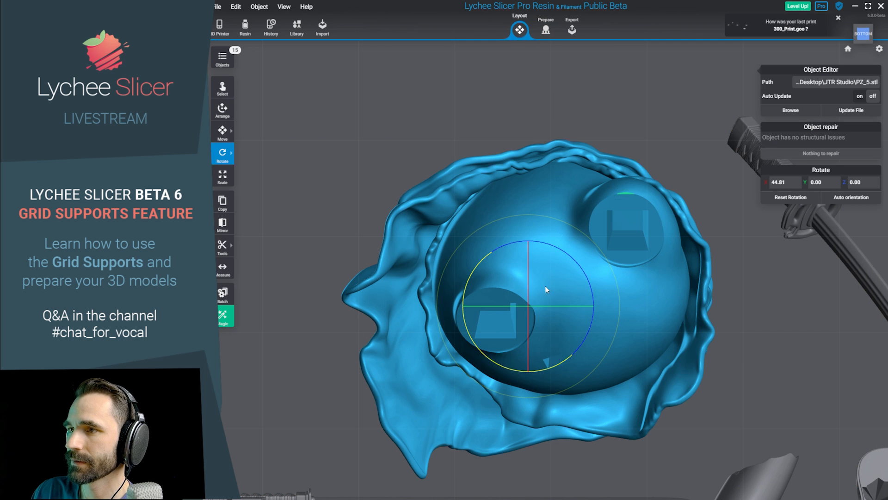
mouse_move(532, 278)
mouse_down()
mouse_move(526, 246)
mouse_move(522, 267)
mouse_up()
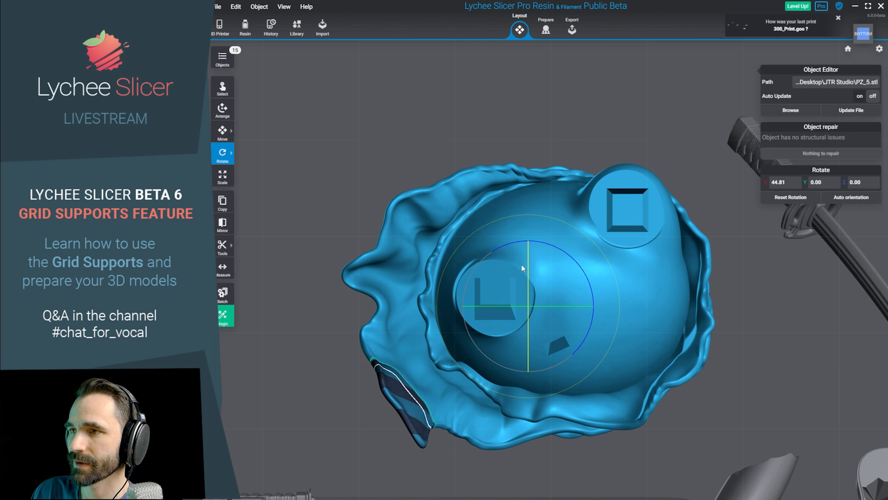
drag(543, 306, 703, 304)
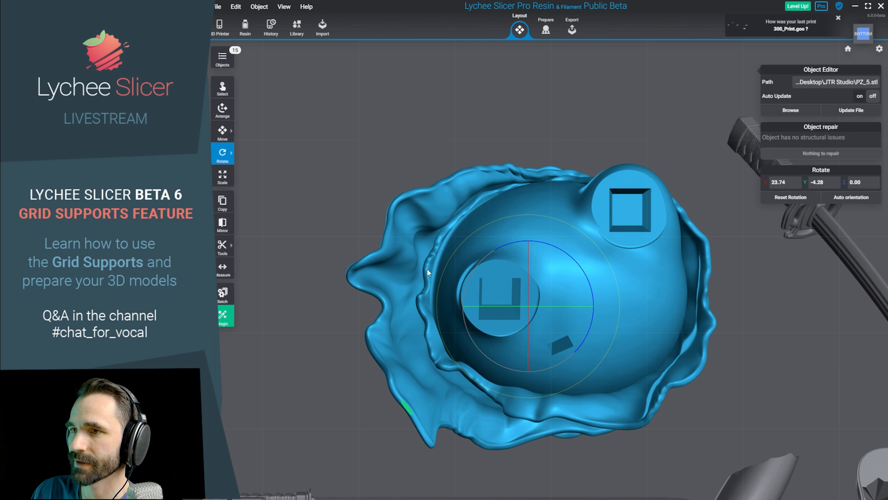
drag(488, 342, 549, 296)
click(546, 29)
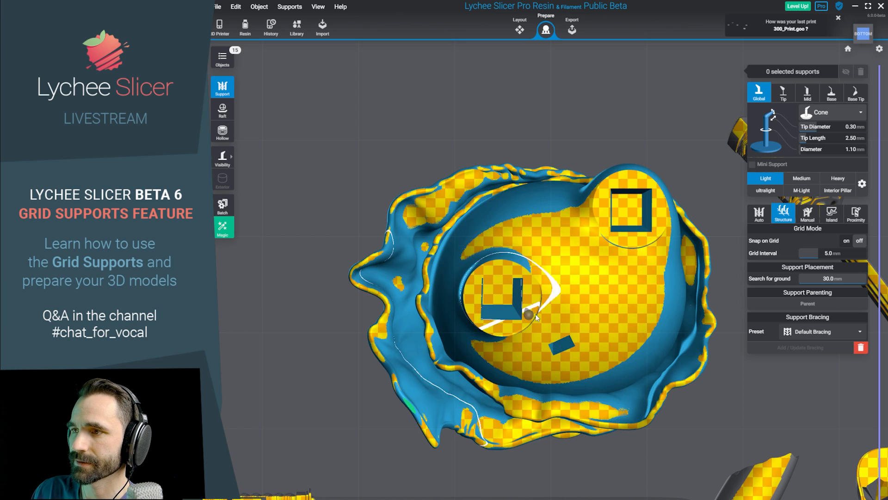
Move the water swirl across the plate to the figure's opposite side, and the small sword to about -30.2 X, 26.1 Y.
scroll(674, 301, down, 2)
right_drag(675, 302, 549, 417)
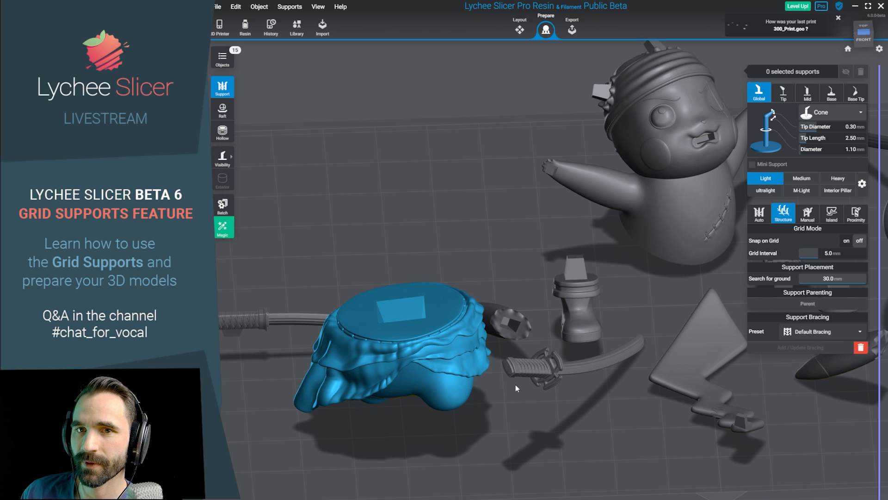
middle_drag(620, 419, 473, 420)
scroll(473, 420, down, 3)
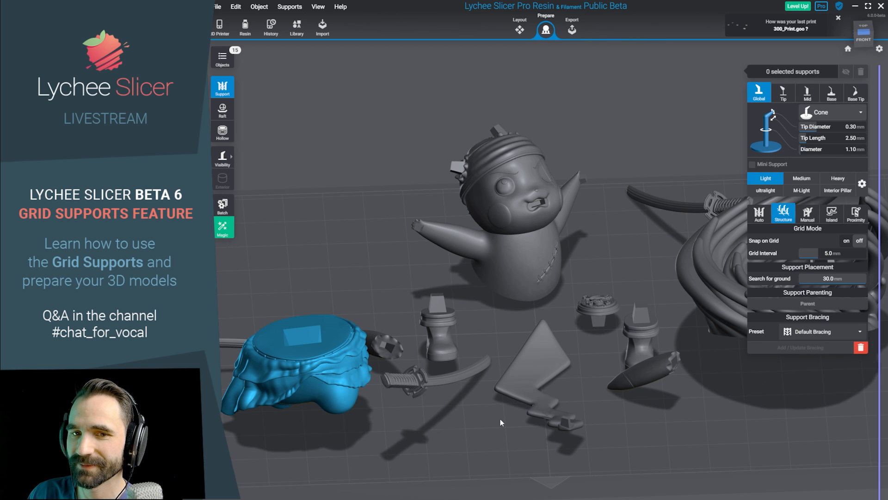
right_drag(531, 418, 521, 175)
click(526, 359)
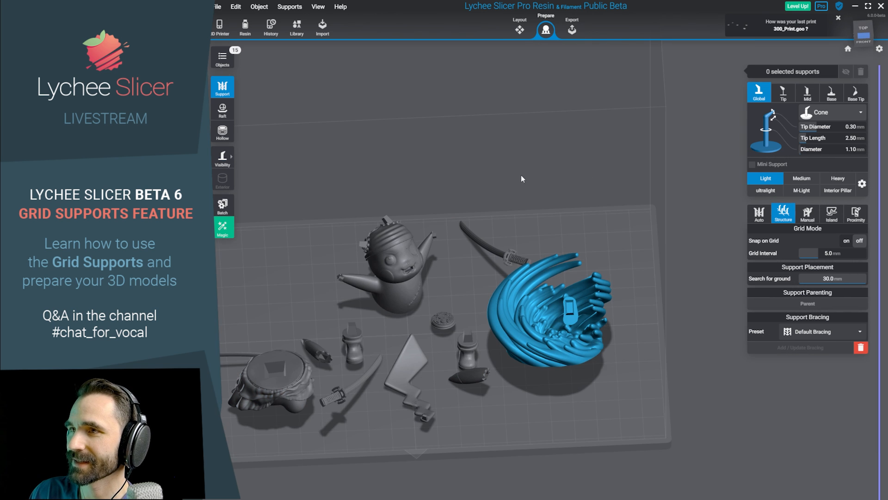
click(520, 30)
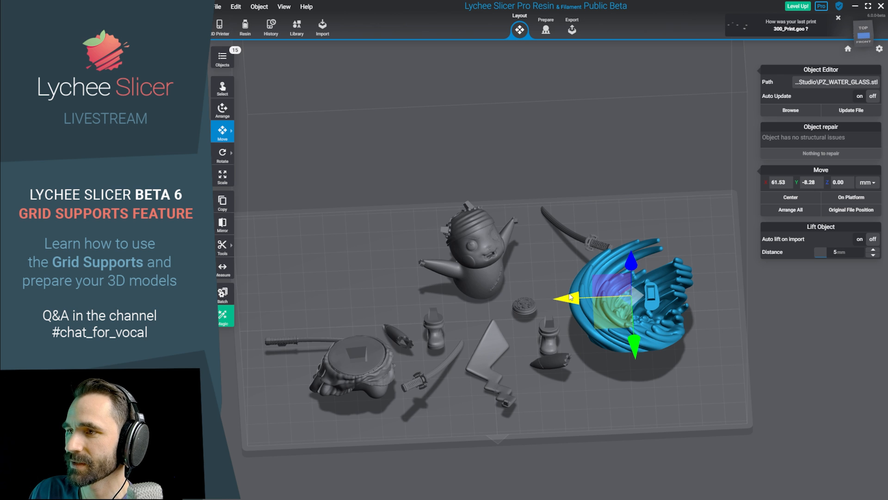
drag(571, 297, 322, 282)
click(590, 250)
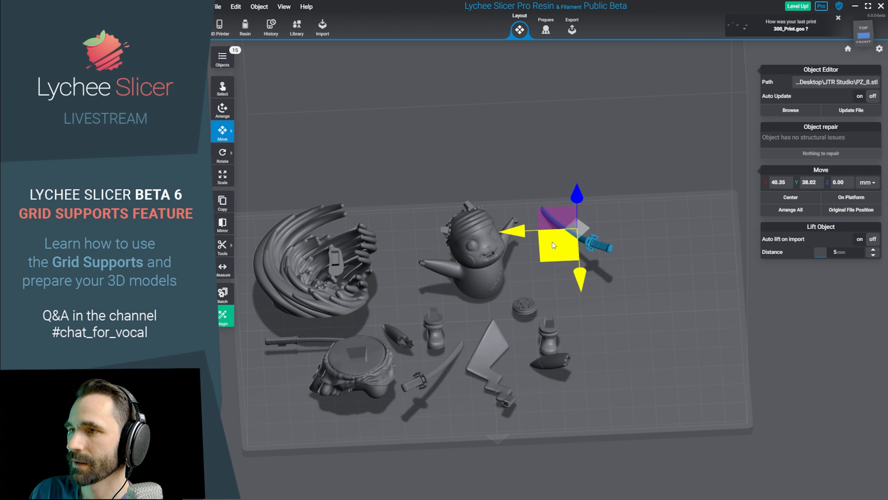
drag(554, 245, 435, 276)
Show the hidden copies PZ_3 (1) and PZ_5 (1) and select the assembled pair.
click(222, 58)
click(245, 241)
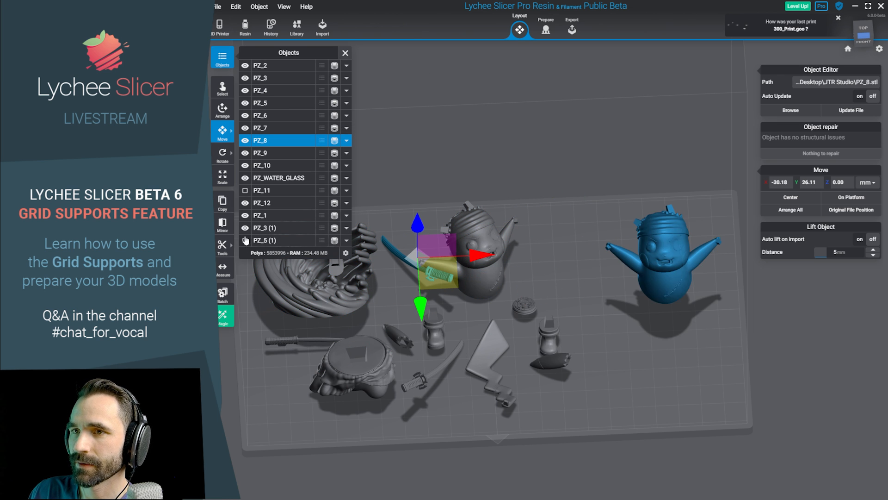
scroll(661, 259, up, 3)
click(562, 365)
scroll(624, 363, up, 1)
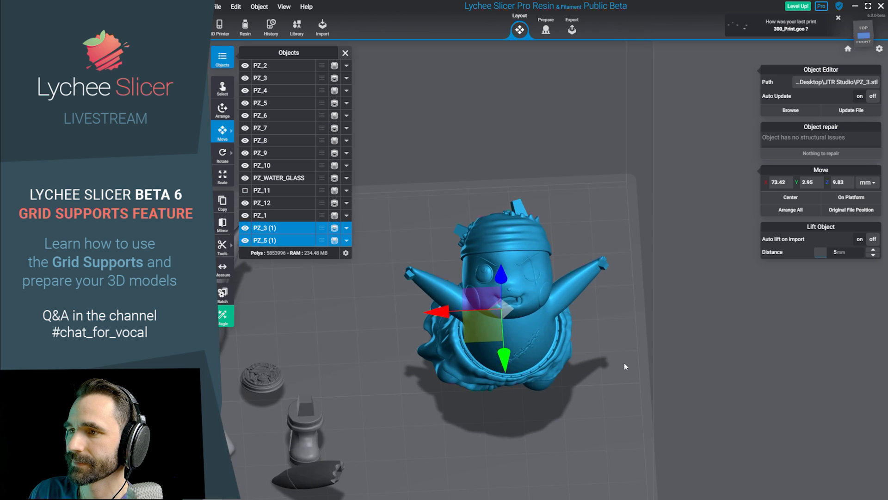
Compare the oriented figure PZ_3 with its copy PZ_3 (1) seated in the skirt, examining how the two parts fit together.
right_drag(623, 363, 378, 237)
click(378, 236)
middle_drag(379, 237, 537, 292)
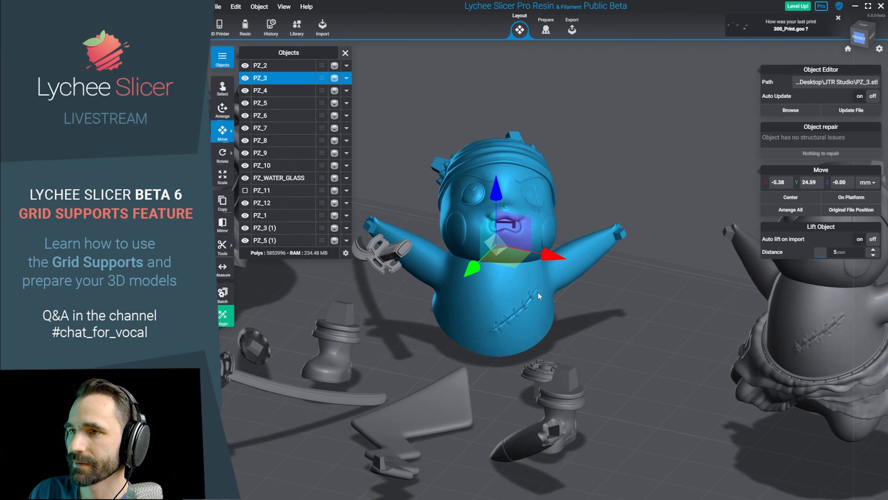
right_drag(537, 292, 552, 311)
click(481, 370)
right_drag(481, 370, 617, 355)
click(617, 355)
right_drag(795, 396, 695, 369)
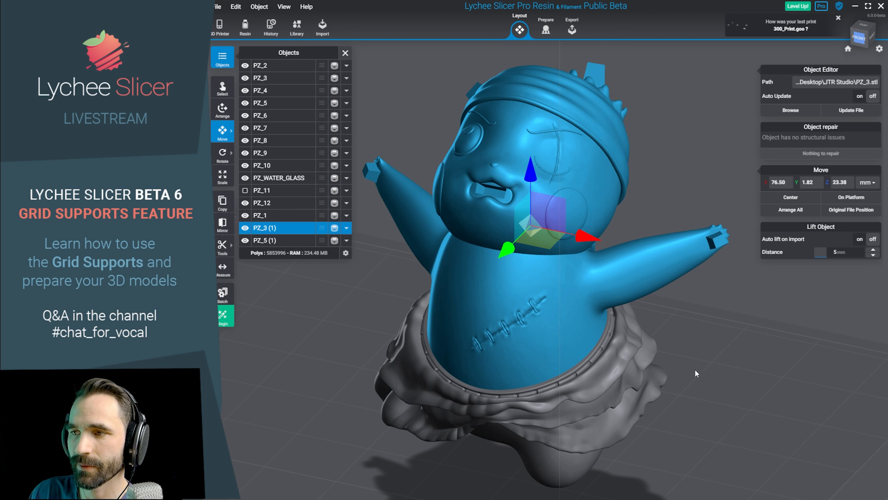
Examine the overhang areas of the figure copy PZ_3 (1) and the skirt in the support preparation view.
click(546, 29)
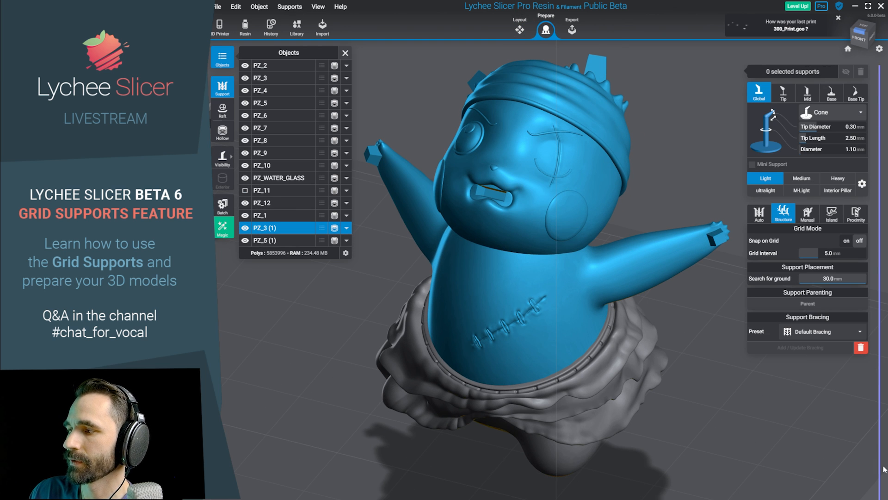
drag(878, 444, 856, 62)
scroll(494, 301, up, 5)
right_drag(575, 440, 487, 415)
scroll(594, 377, down, 5)
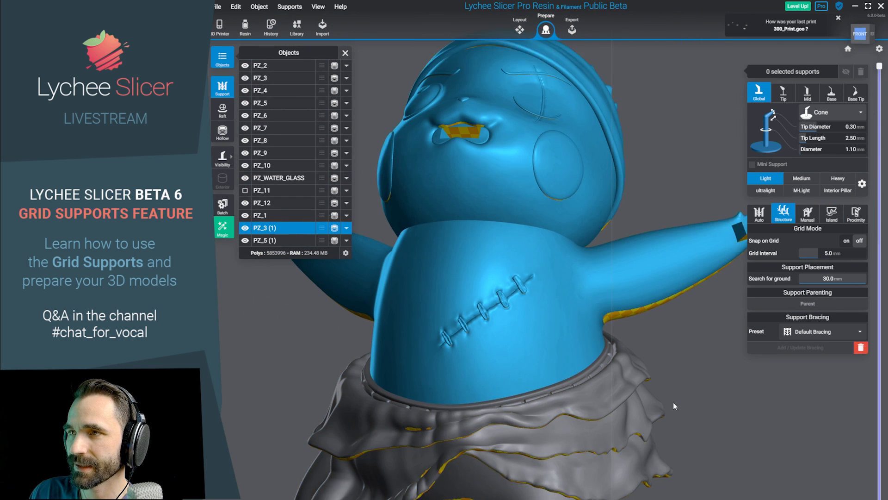
Select the assembled pair PZ_3 (1) and PZ_5 (1) and tilt it together to about -51.2° X.
click(519, 31)
click(465, 391)
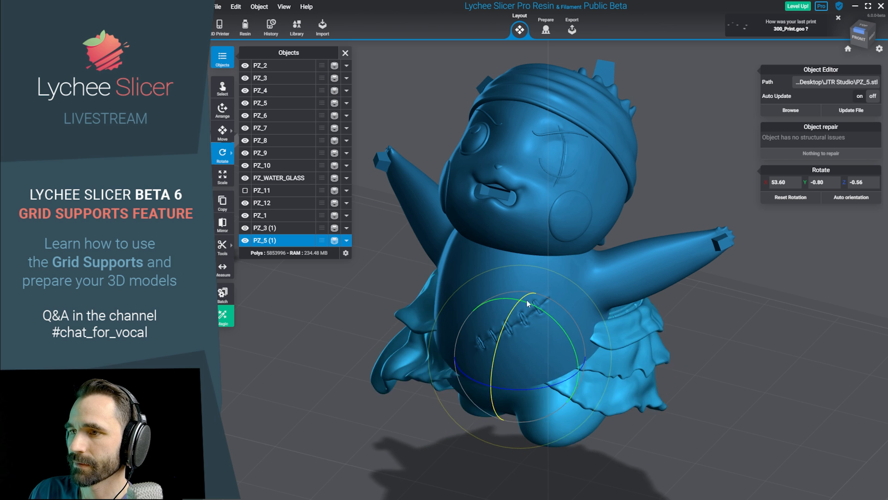
ctrl+click(555, 217)
drag(499, 296, 584, 196)
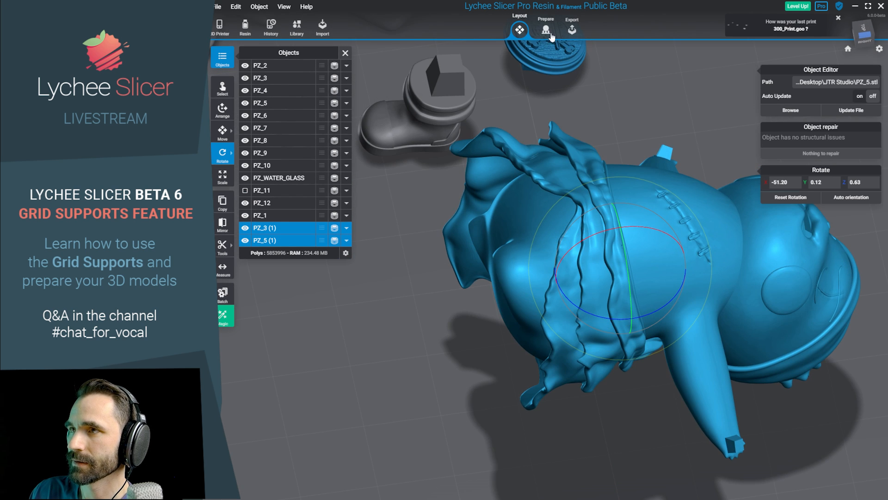
Inspect the layer cross-sections of the tilted pair, examining the seam where the figure's body meets the skirt.
click(546, 30)
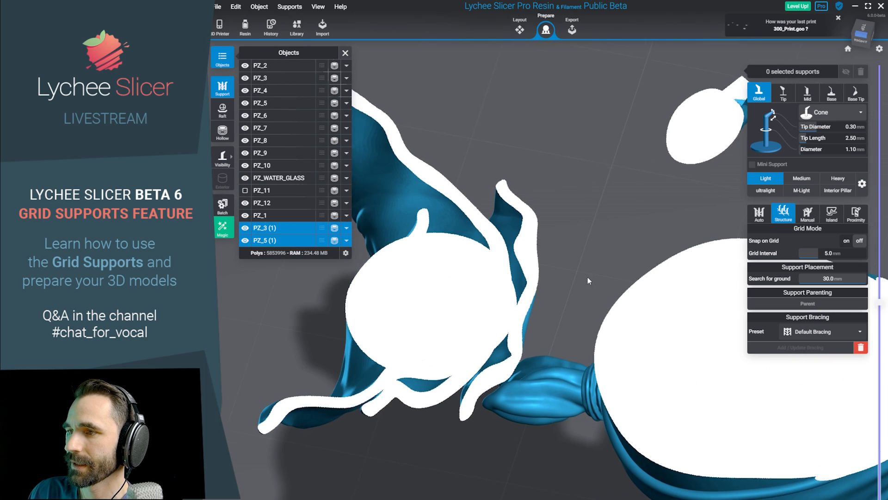
drag(880, 302, 872, 257)
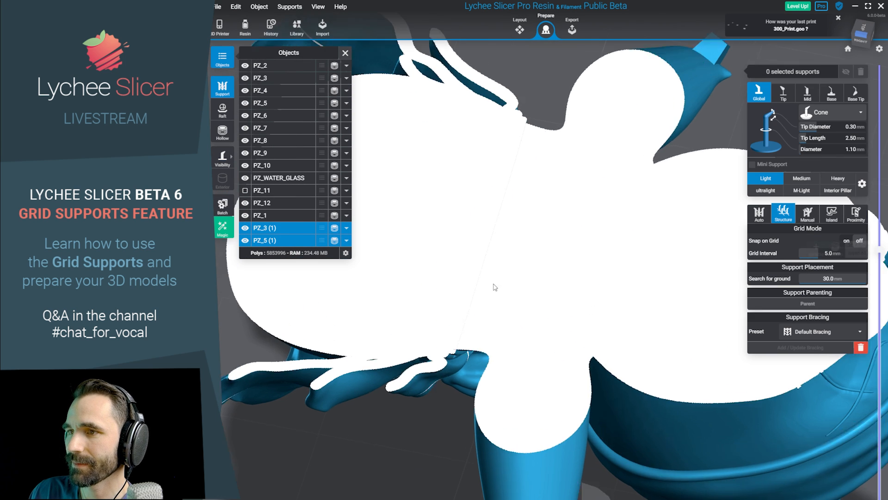
scroll(495, 297, up, 5)
drag(497, 342, 581, 359)
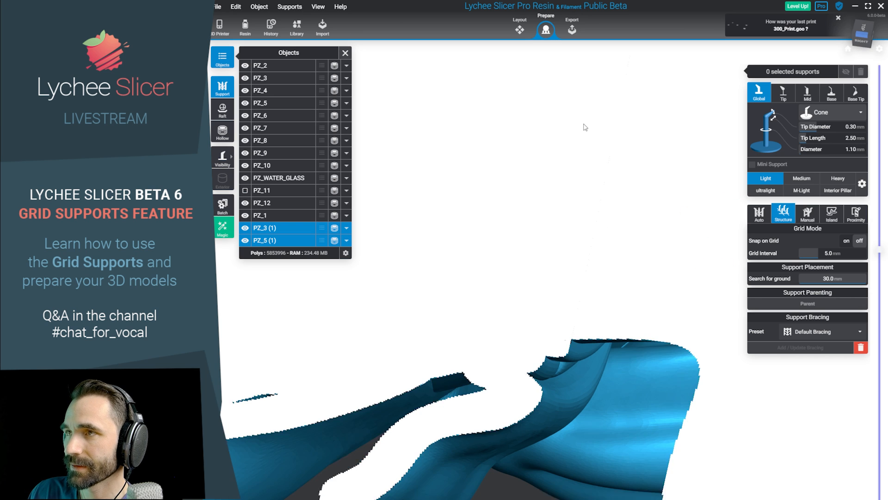
click(520, 30)
click(547, 29)
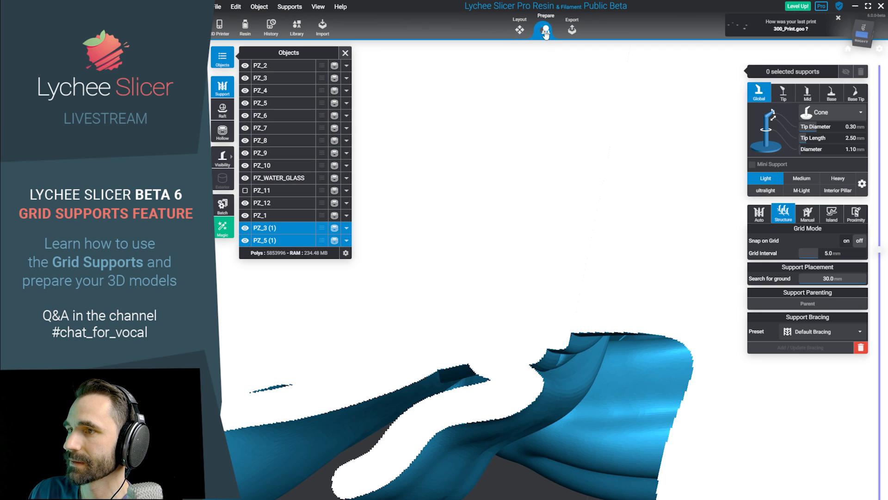
drag(555, 185, 685, 277)
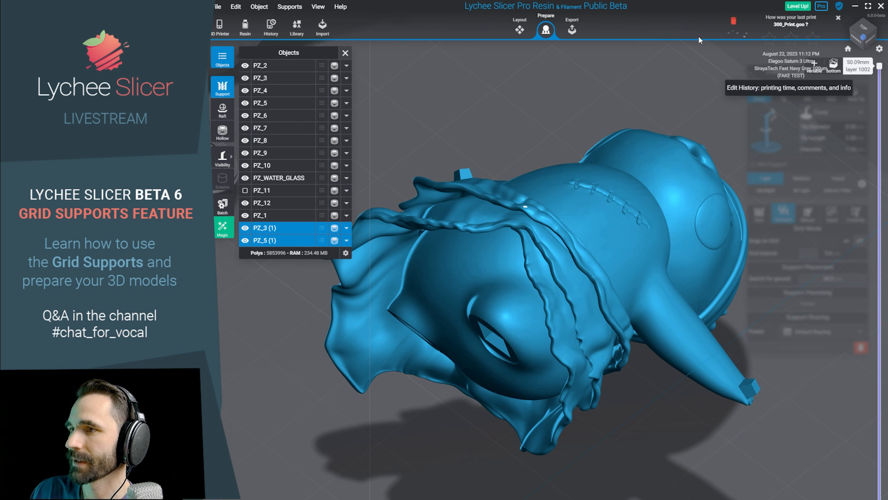
drag(648, 139, 540, 217)
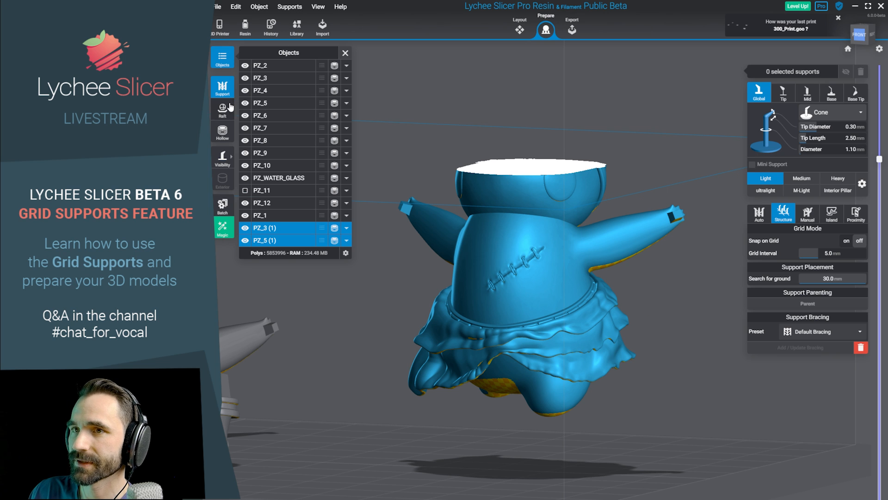
Set the figure copy PZ_3 (1) alone as a hole object and accept deletion of its supports, holes and rafts.
click(224, 131)
click(524, 173)
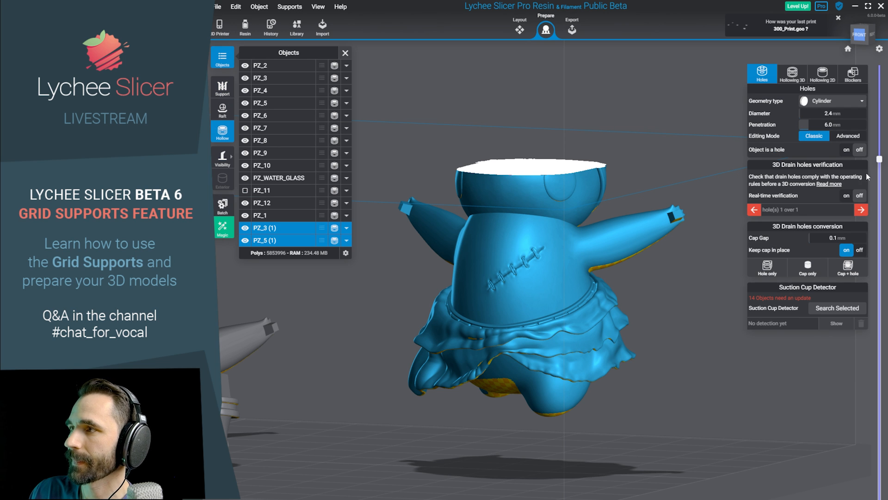
drag(879, 160, 878, 63)
middle_drag(549, 158, 589, 182)
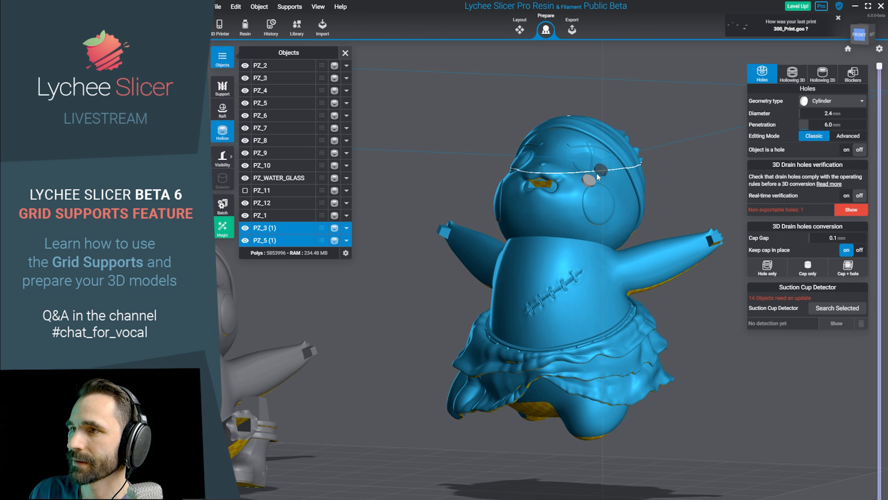
click(791, 75)
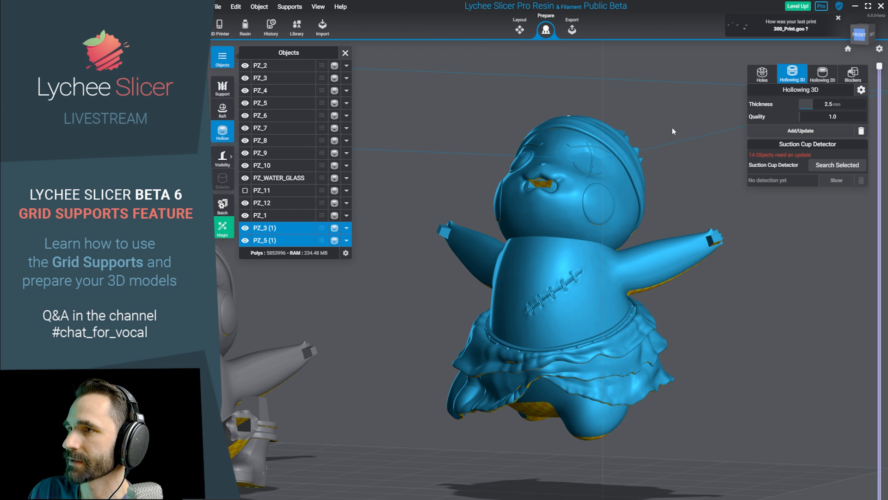
click(623, 166)
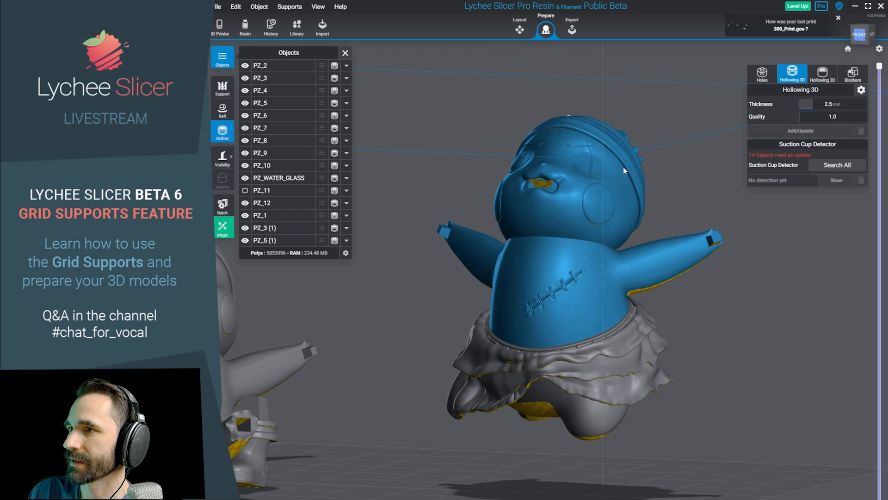
click(765, 74)
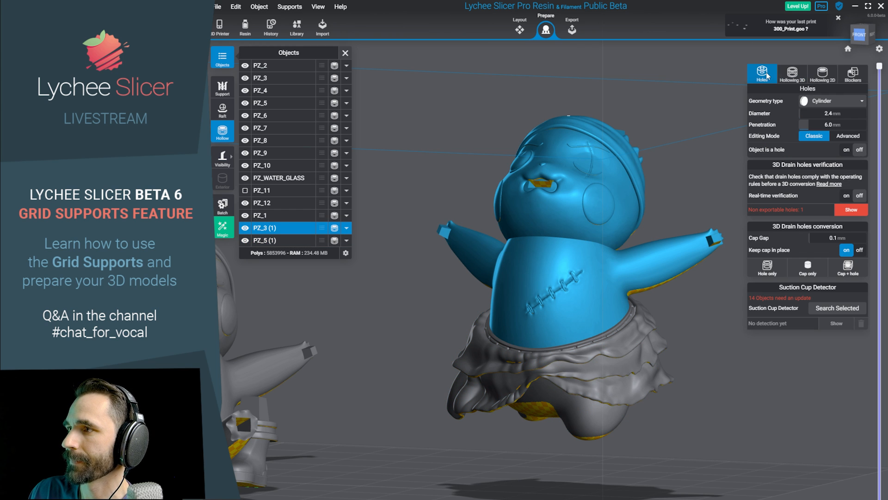
click(846, 151)
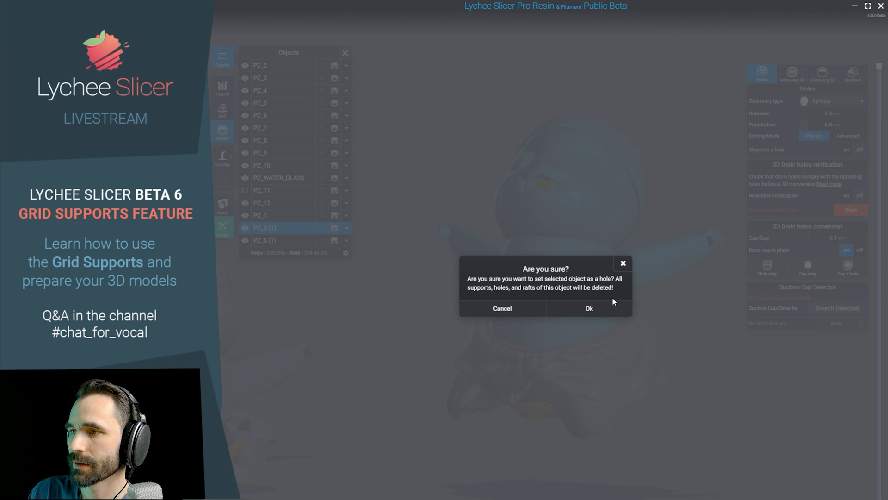
click(604, 305)
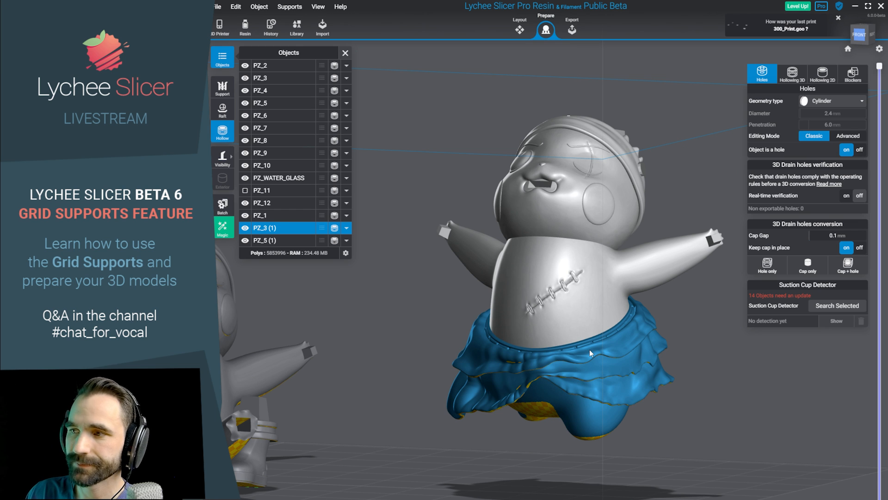
Examine the hole figure seated in the skirt copy from several angles, comparing it with the separate figure and skirt parts.
scroll(590, 349, up, 2)
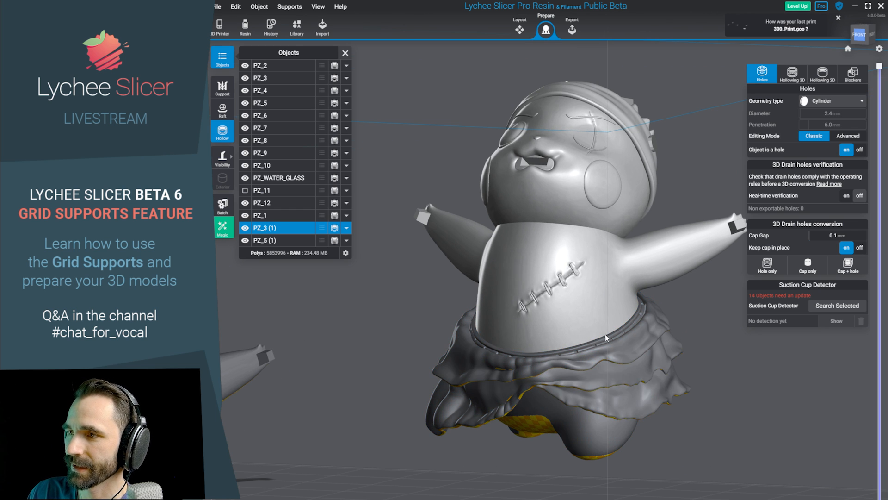
scroll(547, 309, down, 2)
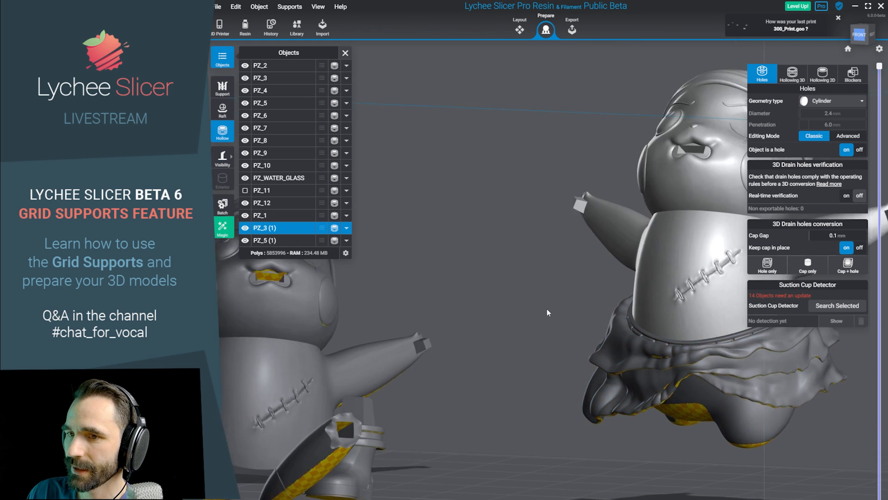
click(490, 311)
scroll(598, 199, up, 2)
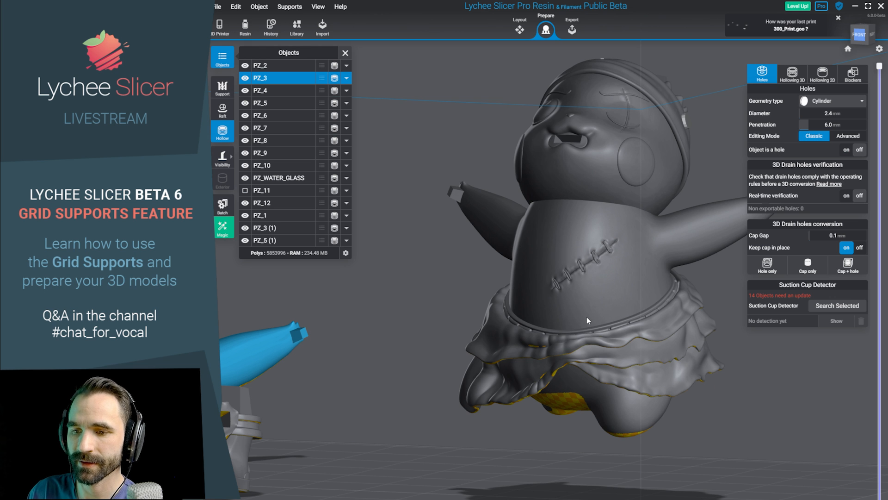
right_drag(598, 313, 537, 391)
middle_drag(537, 390, 681, 247)
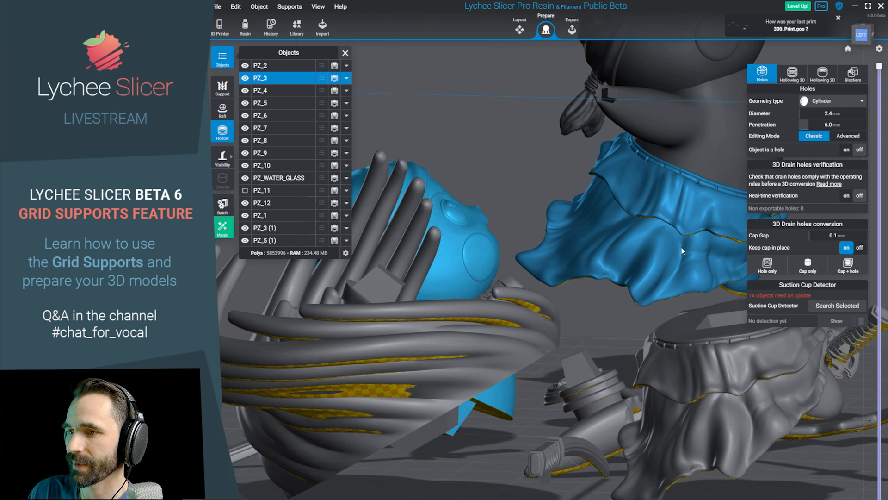
right_drag(515, 402, 497, 388)
right_drag(538, 360, 598, 264)
right_drag(486, 417, 704, 430)
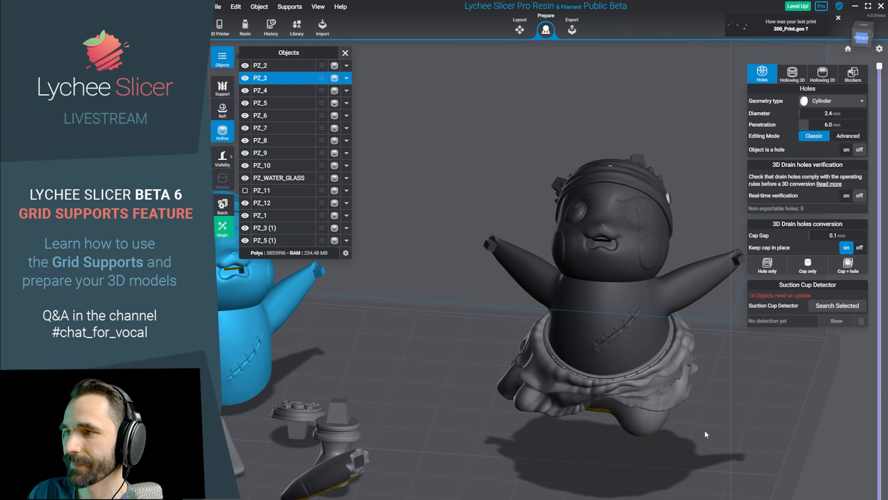
click(660, 391)
right_drag(660, 391, 742, 407)
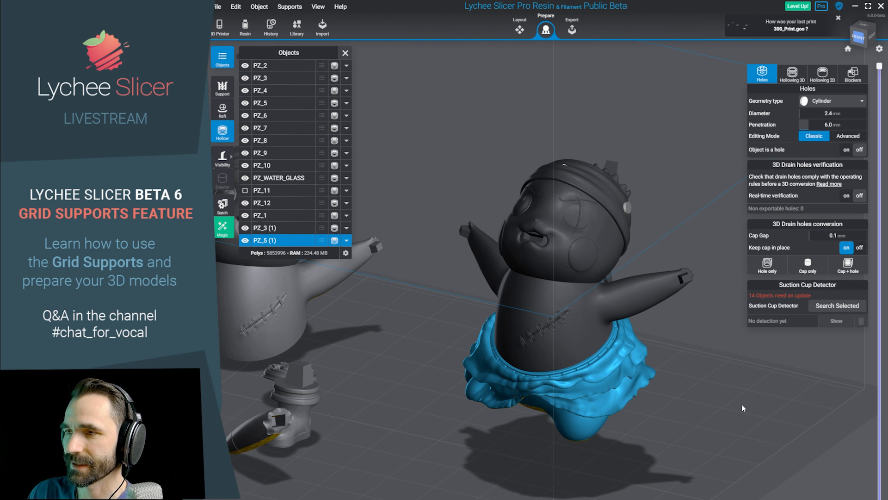
scroll(437, 233, down, 6)
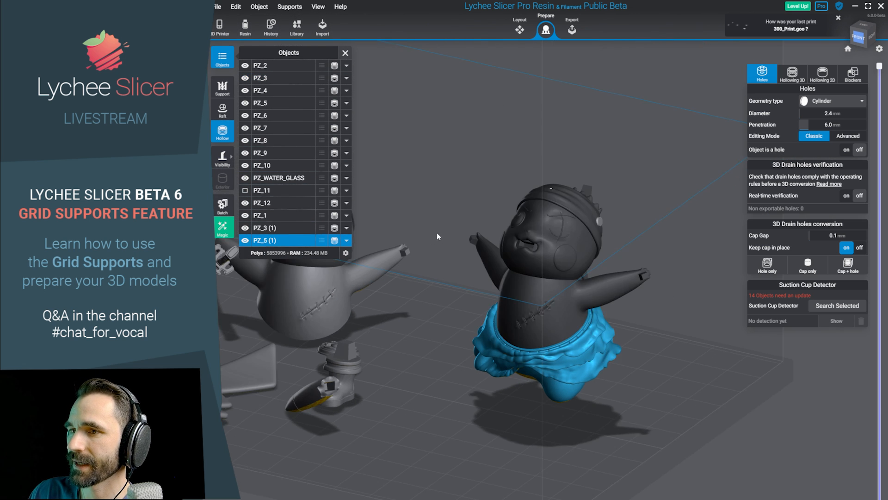
Move the original skirt PZ_5 off the build plate to X -150.56 and show the hidden part PZ_11.
click(415, 296)
right_drag(415, 296, 452, 327)
middle_drag(453, 331, 574, 356)
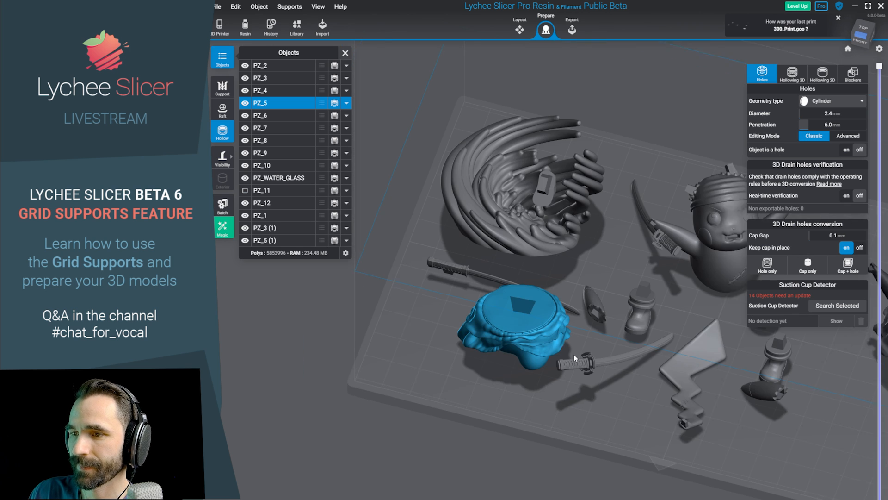
scroll(574, 356, down, 2)
click(520, 29)
key(m)
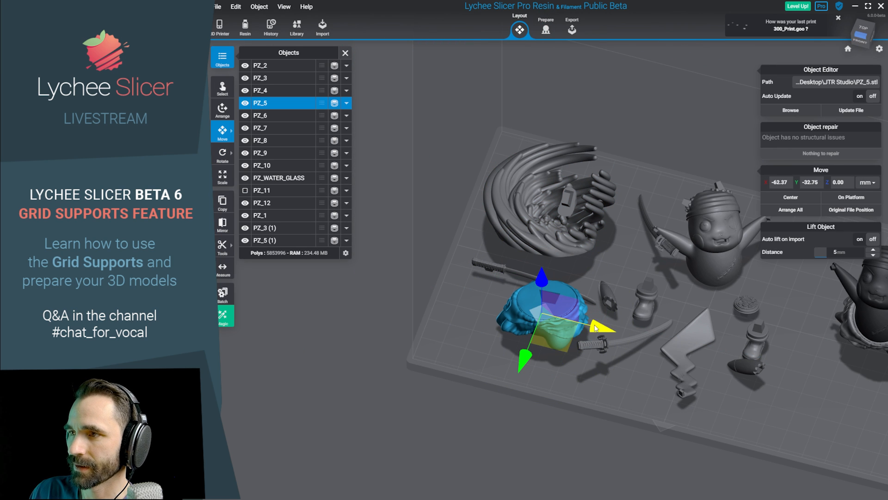
drag(559, 324, 385, 304)
click(245, 103)
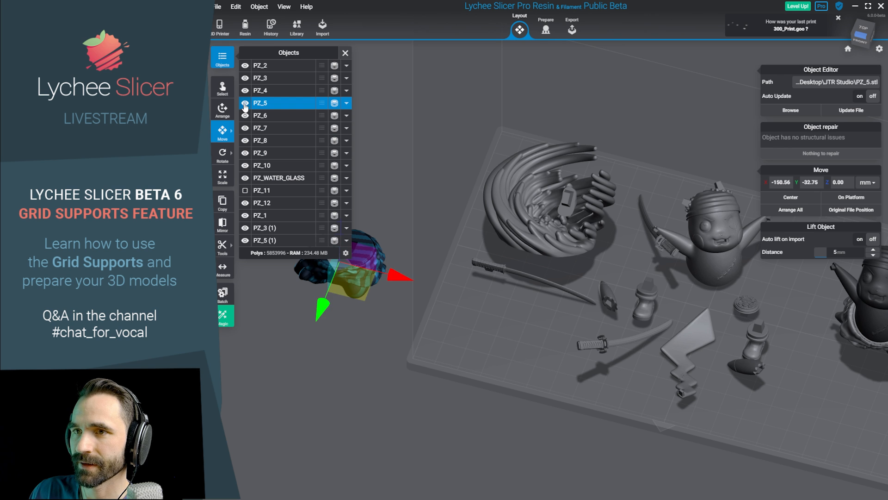
click(246, 190)
Rotate the hole figure PZ_3 (1) and skirt copy PZ_5 (1) together to about 29.97° X, -3.31° Y, -0.01° Z, and deselect them.
middle_drag(678, 248, 426, 289)
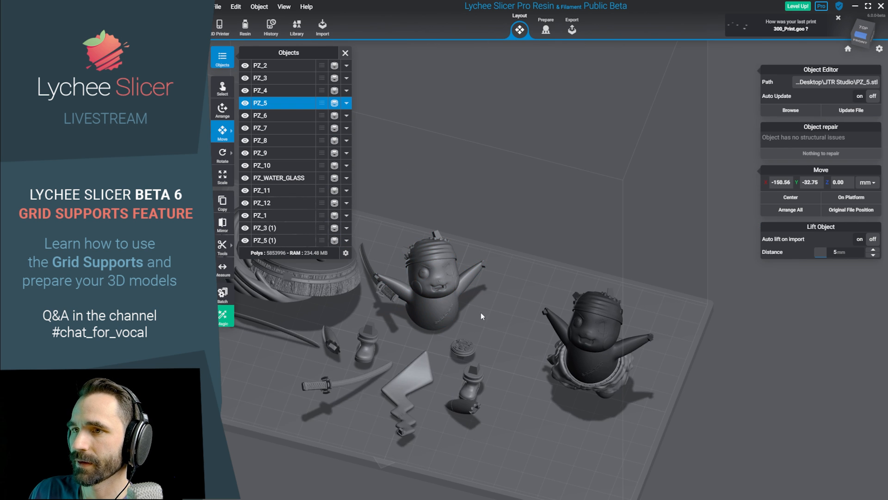
middle_drag(481, 313, 569, 308)
click(704, 378)
scroll(704, 379, up, 3)
ctrl+click(716, 297)
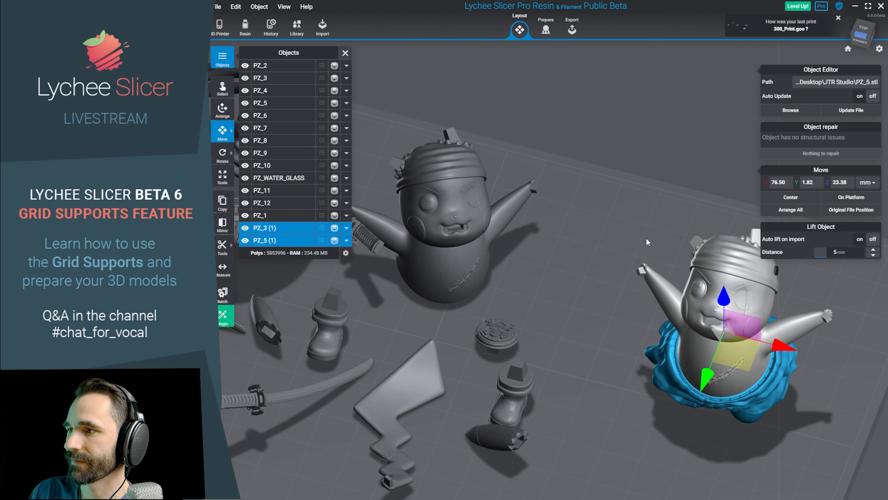
right_drag(646, 238, 453, 154)
scroll(582, 370, up, 1)
ctrl+click(584, 238)
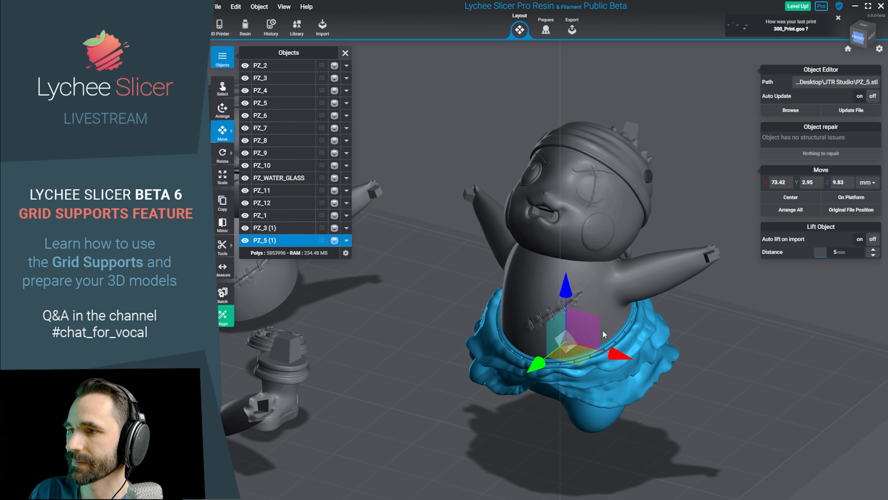
click(697, 392)
drag(681, 128, 457, 443)
key(r)
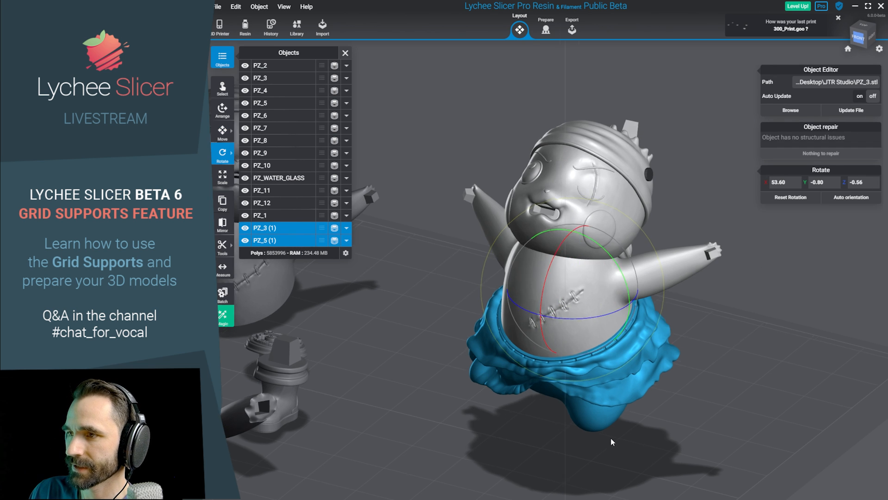
right_drag(611, 437, 682, 240)
drag(590, 265, 606, 248)
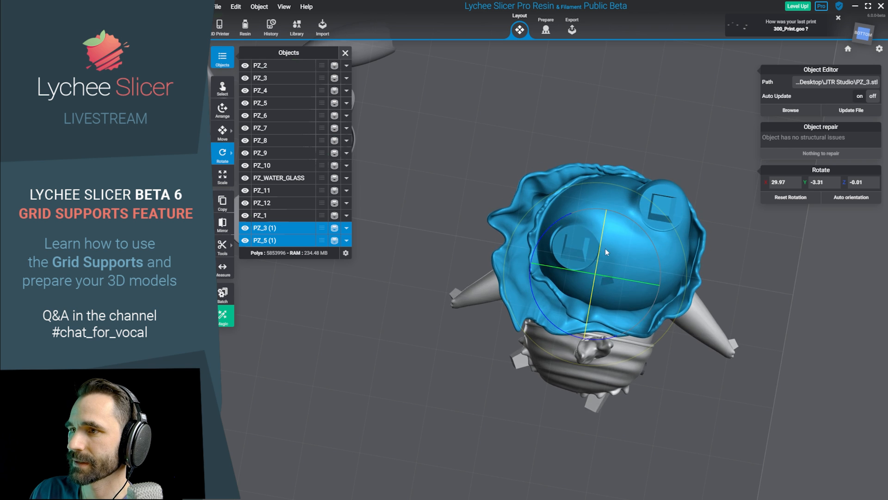
right_drag(605, 248, 745, 383)
click(745, 384)
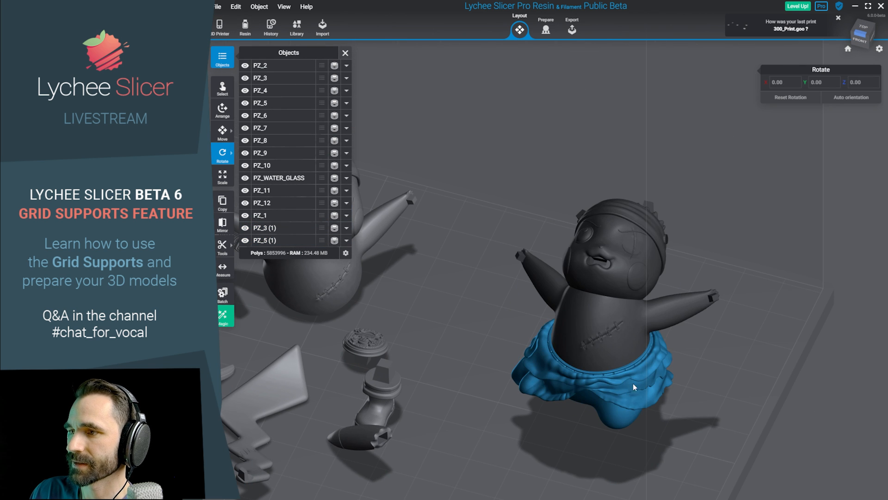
Rotate the lightning-bolt tail PZ_4 about the X axis so it stands upright.
right_drag(543, 364, 605, 318)
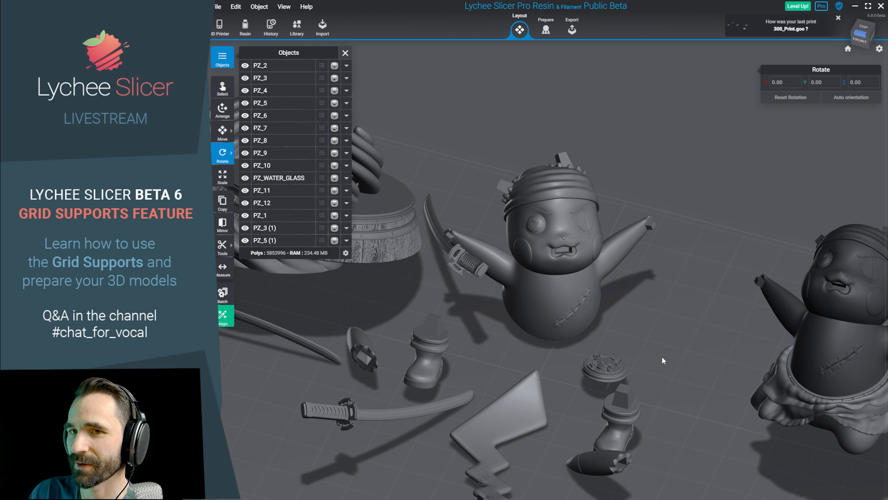
right_drag(662, 357, 699, 287)
click(552, 377)
right_drag(551, 378, 601, 425)
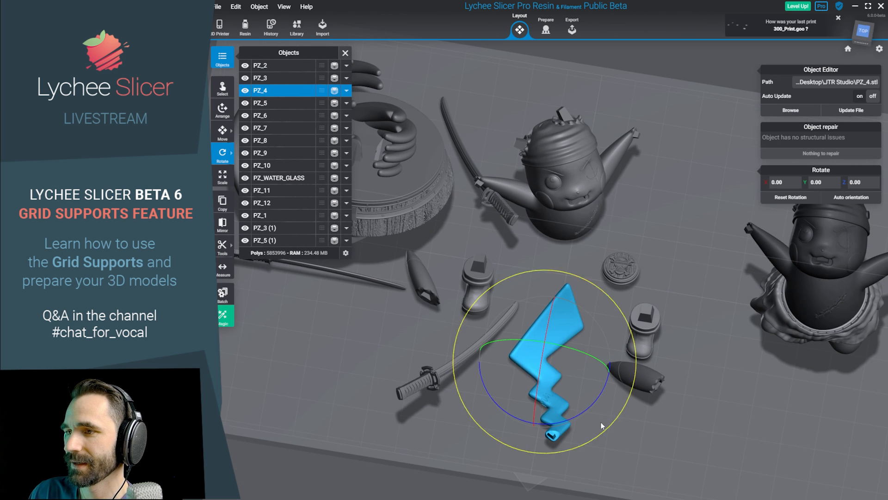
drag(549, 332, 514, 447)
Stand the katana PZ_7 up on its handle, rotated to about 123.10° X, -29.61° Y and 30.08° Z.
click(435, 366)
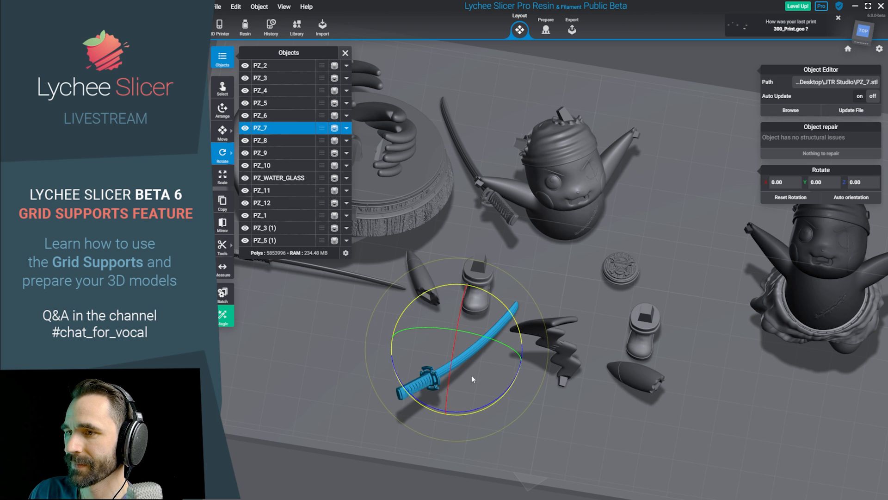
middle_drag(471, 375, 568, 376)
mouse_move(564, 313)
mouse_down()
mouse_move(513, 441)
mouse_move(570, 356)
mouse_move(574, 322)
mouse_up()
right_drag(548, 354, 574, 243)
mouse_move(574, 243)
mouse_down()
mouse_move(555, 260)
mouse_move(566, 257)
mouse_up()
mouse_move(566, 257)
right_down()
mouse_move(626, 219)
mouse_move(562, 269)
right_up()
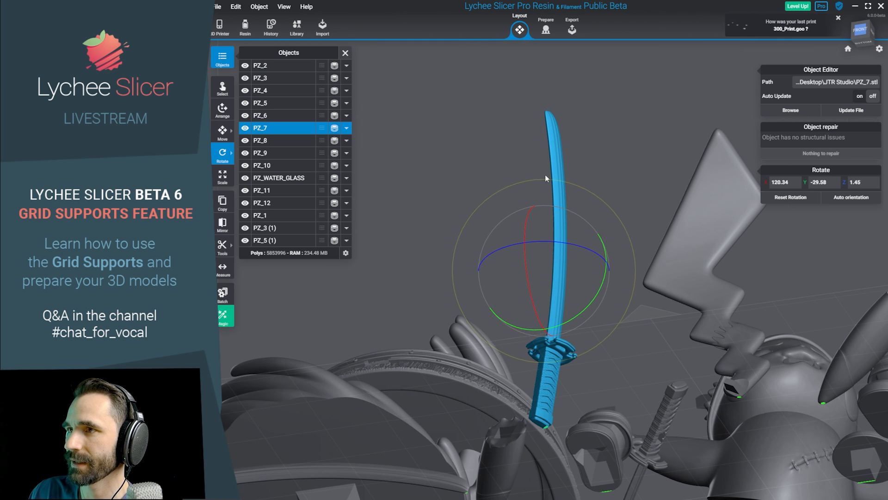
right_drag(545, 174, 507, 251)
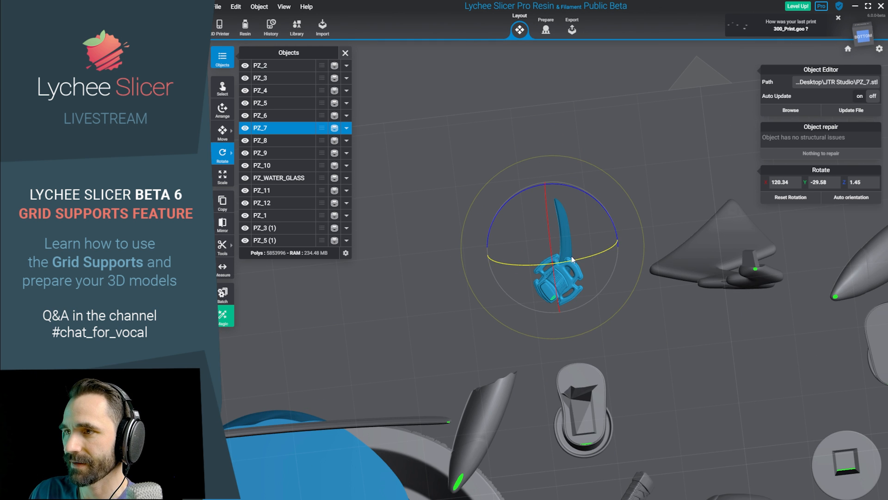
drag(554, 257, 550, 236)
right_drag(671, 320, 686, 312)
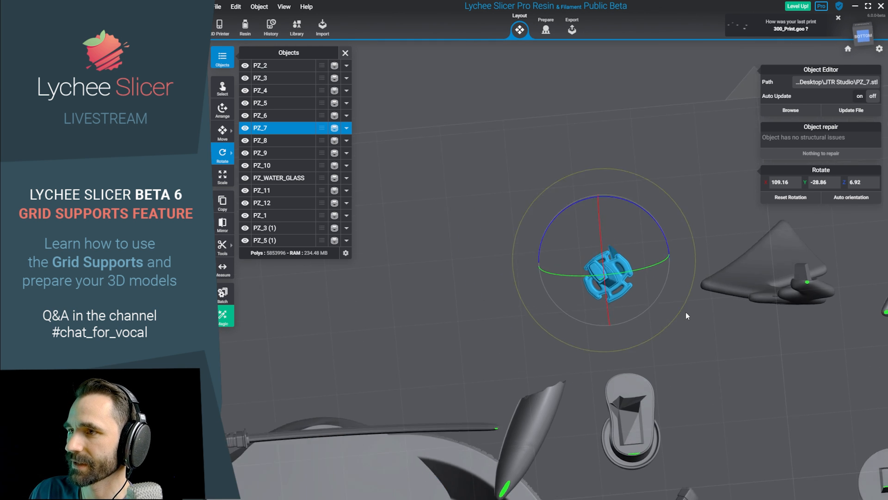
click(865, 39)
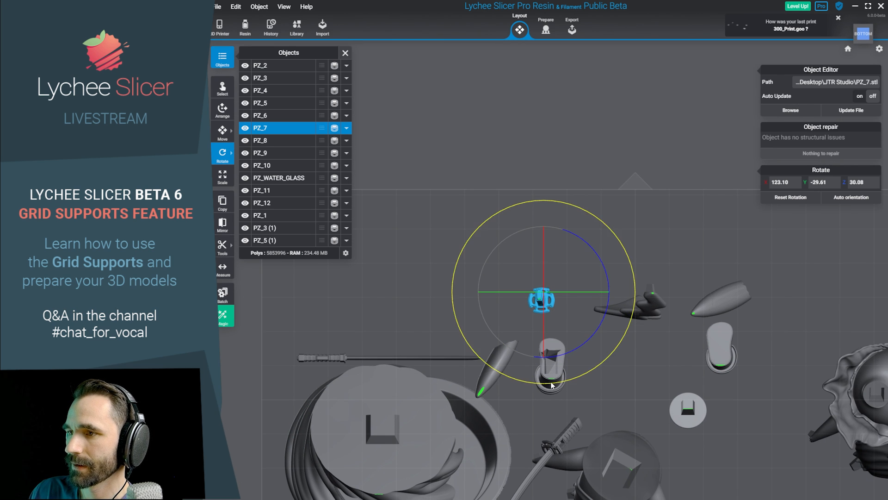
Tilt the boot PZ_10 about the X axis to about 4.28°.
middle_drag(597, 367, 624, 335)
click(583, 343)
drag(576, 324, 568, 372)
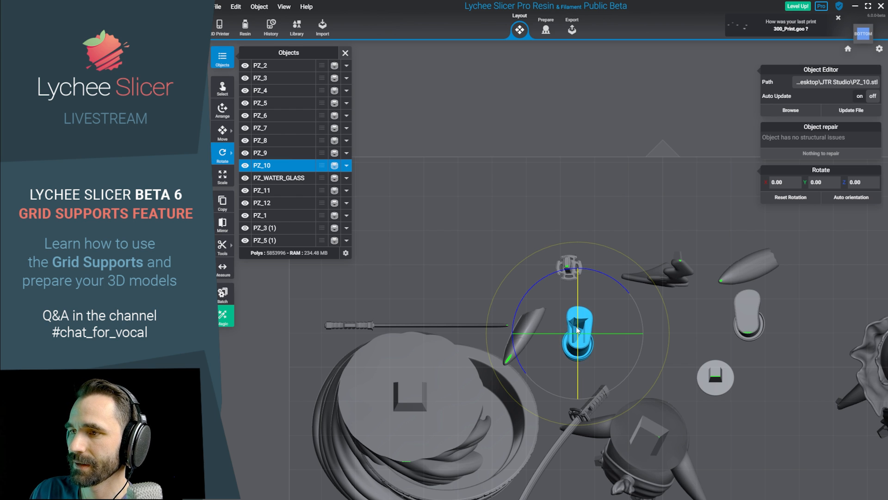
drag(582, 327, 582, 327)
middle_drag(689, 341, 641, 333)
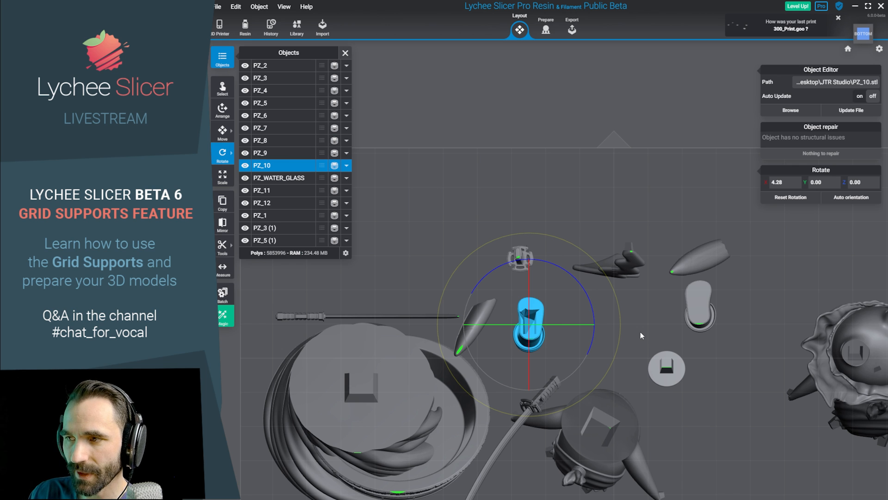
Tilt the other boot PZ_9 about the X axis to about -18.33°.
click(700, 317)
middle_drag(710, 338, 640, 321)
scroll(692, 322, up, 3)
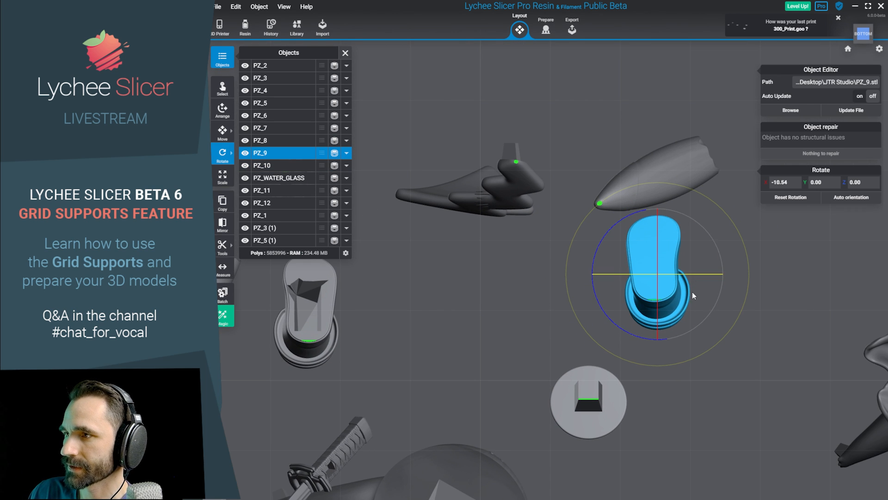
right_drag(706, 284, 563, 394)
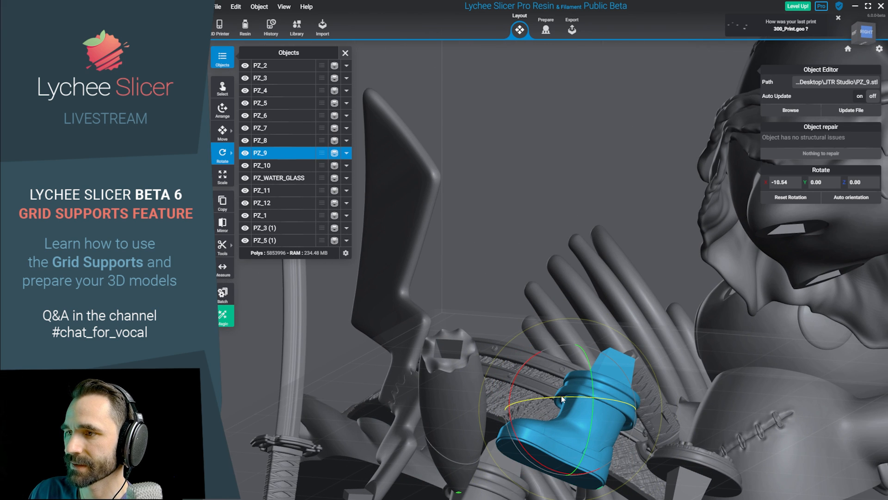
drag(515, 418, 513, 400)
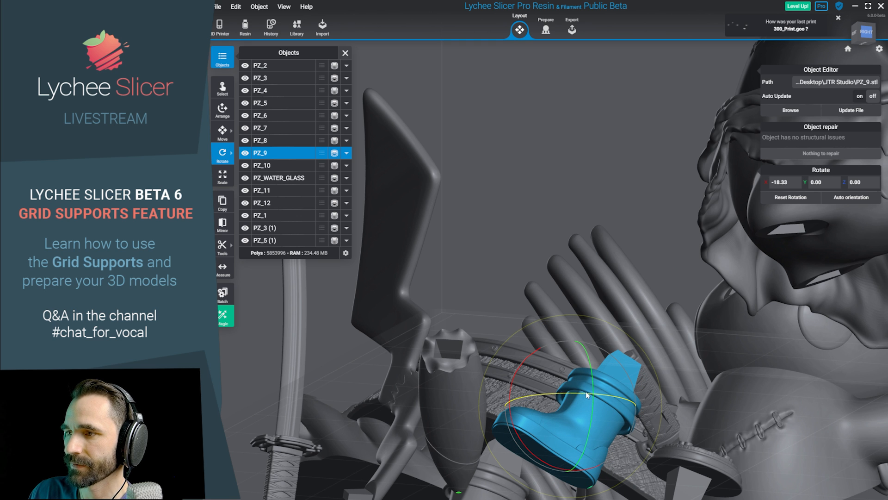
Tilt the boot PZ_10 the same way as PZ_9, to about -19.46° X, -0.01° Y and 0.91° Z.
right_drag(620, 465, 547, 313)
middle_drag(548, 313, 606, 323)
click(605, 325)
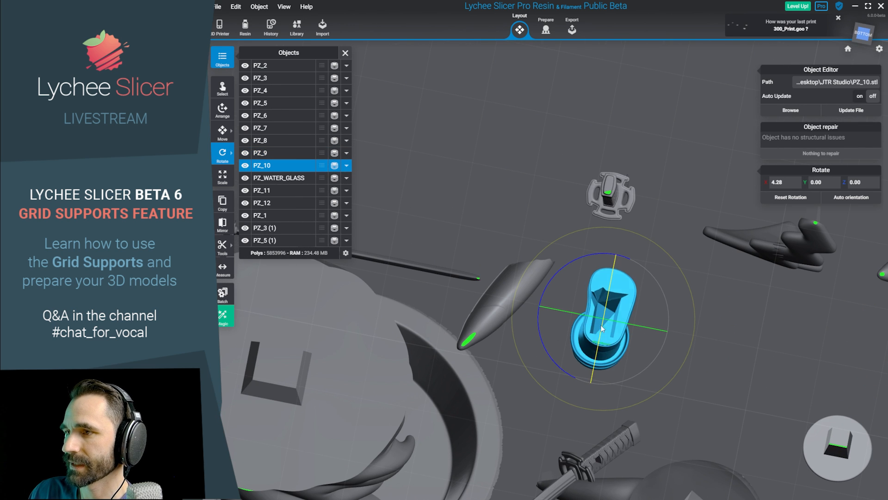
drag(601, 328, 607, 304)
Rotate the bullet-shaped part PZ_2 in snapped increments to 105° X and 30° Y.
right_drag(607, 304, 561, 263)
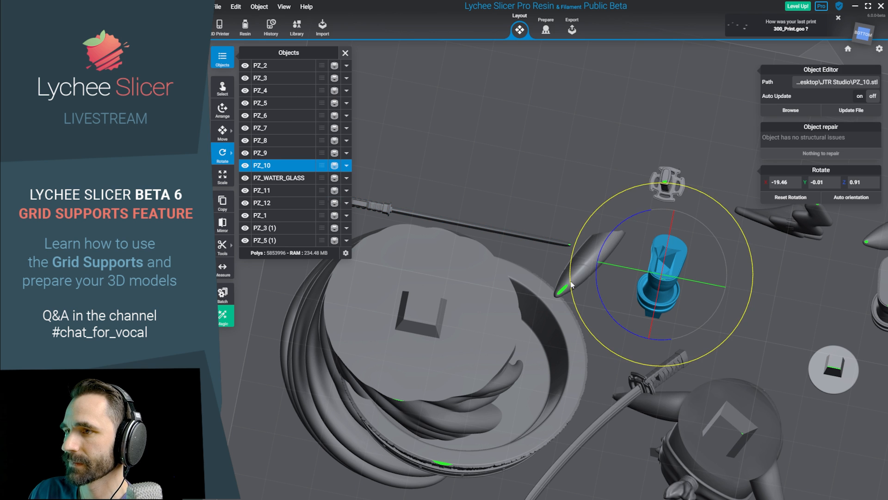
click(575, 282)
shift+drag(590, 256, 552, 387)
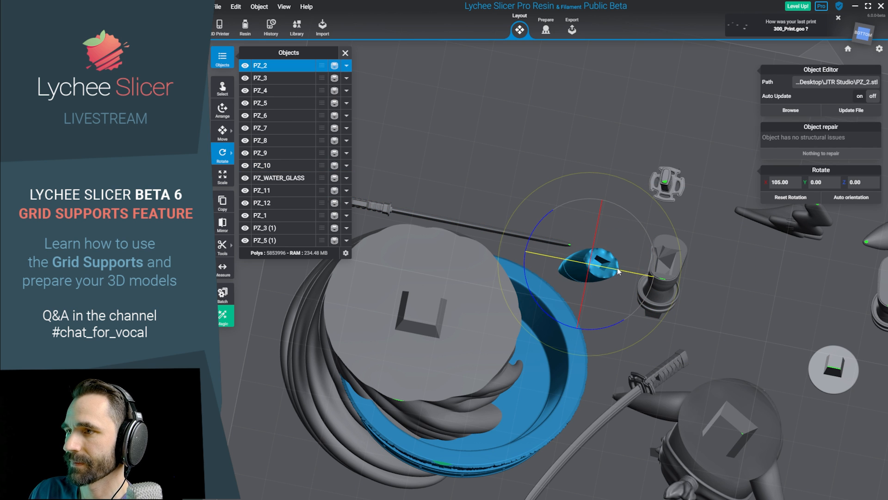
shift+drag(618, 269, 569, 264)
Stand the katana PZ_8 upright, rotated to about 119.10° X, 31.91° Y and -16.53° Z.
scroll(585, 318, down, 4)
middle_drag(700, 285, 622, 290)
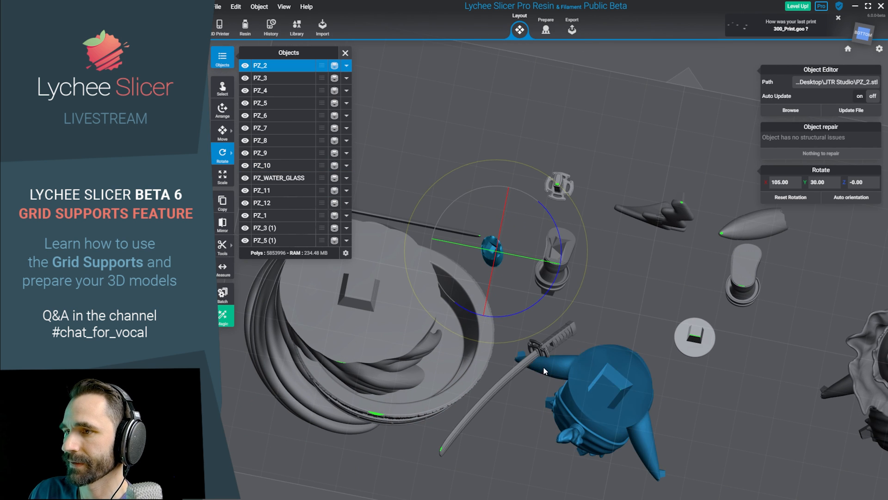
click(520, 378)
shift+drag(515, 371, 508, 383)
middle_drag(507, 383, 639, 298)
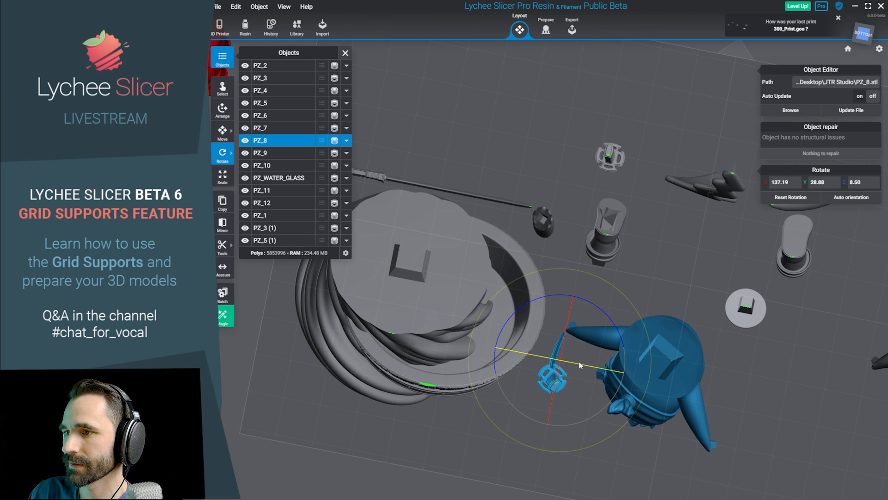
drag(579, 362, 571, 294)
Rotate the sword PZ_6 in snapped increments to 180° X, -75° Y, 180° Z and move it clear of the round base.
middle_drag(553, 243, 539, 370)
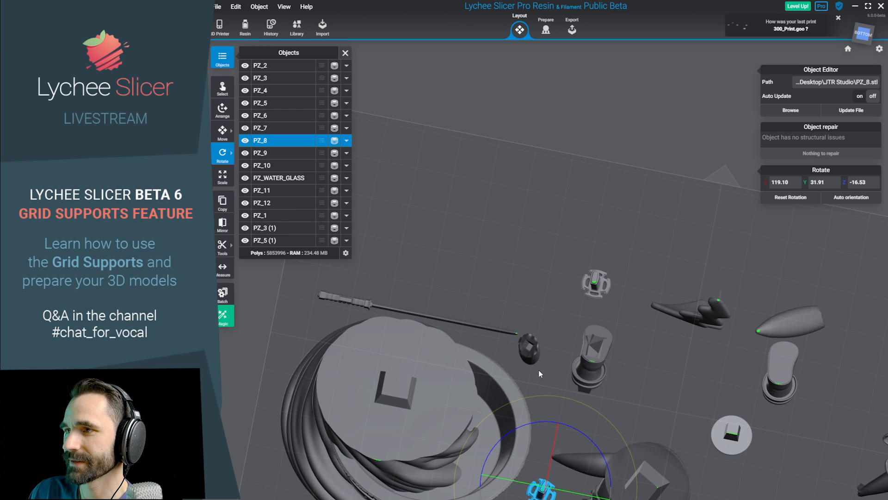
click(473, 317)
middle_drag(473, 317, 570, 301)
shift+drag(570, 300, 589, 329)
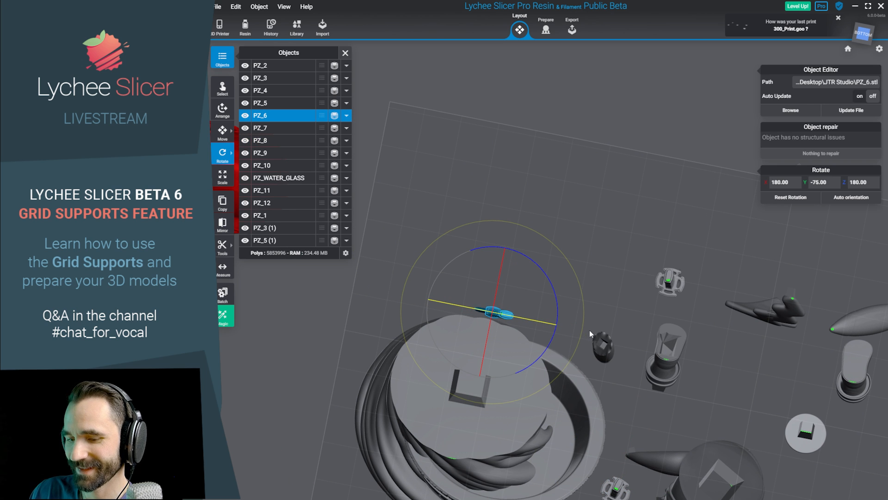
drag(502, 314, 598, 272)
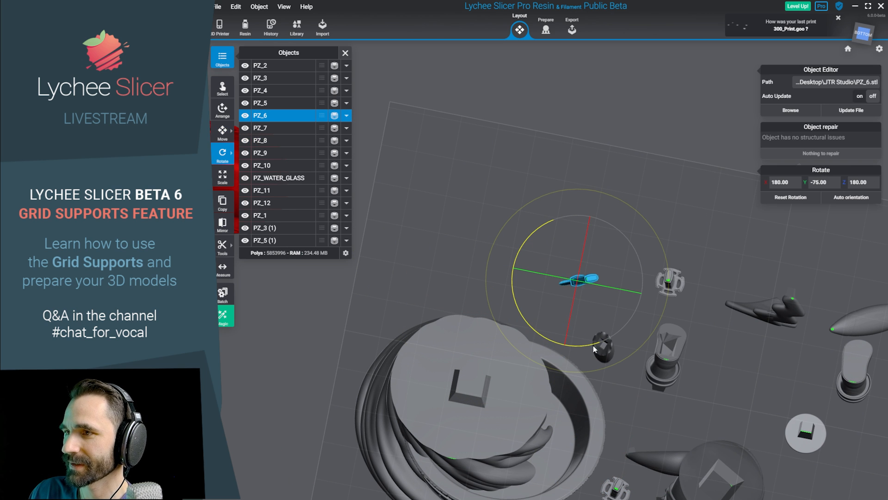
Reorient the lightning-bolt tail PZ_4 to about -123.75° X, 18.39° Y, -6.01° Z and shift it slightly on the plate.
middle_drag(715, 372, 594, 239)
click(593, 239)
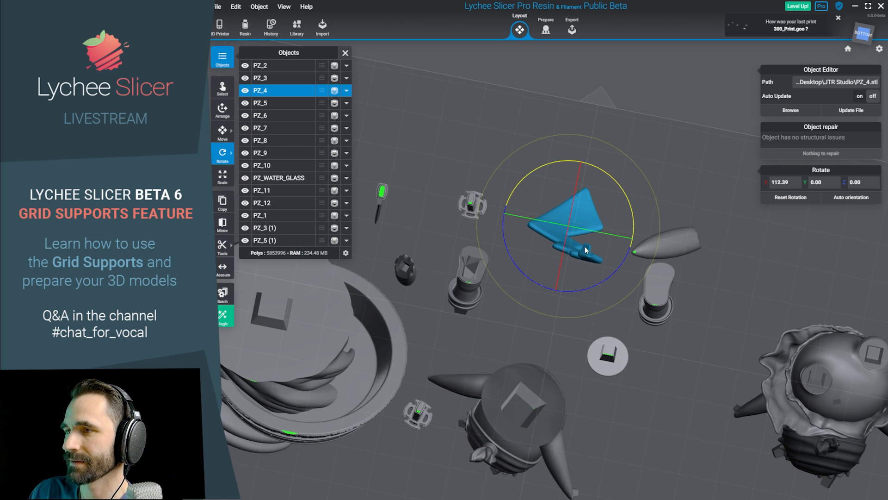
drag(585, 250, 584, 290)
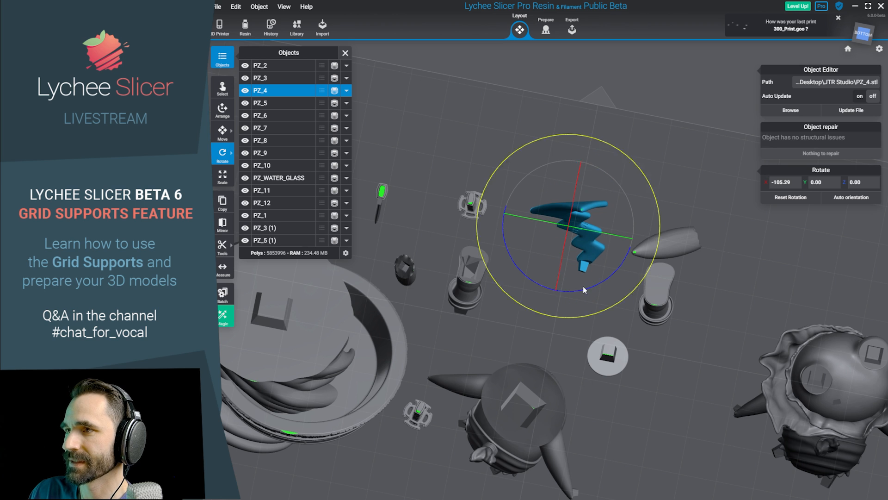
drag(581, 230, 565, 186)
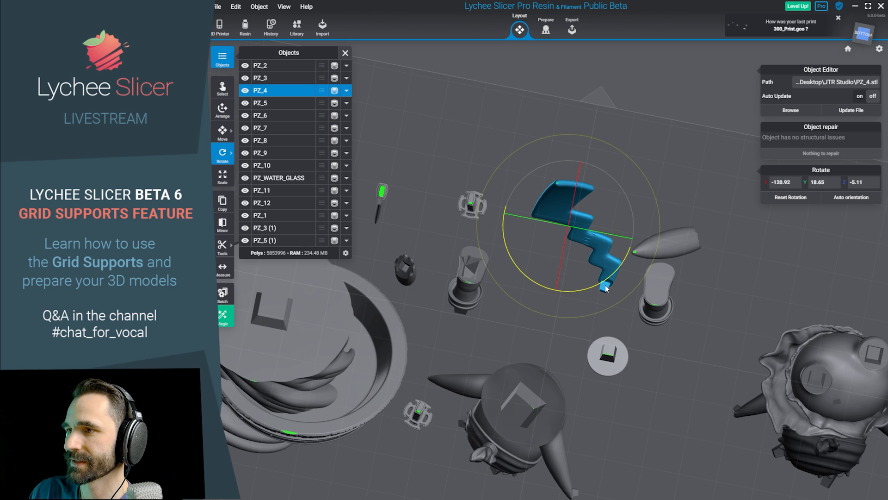
drag(583, 223, 600, 183)
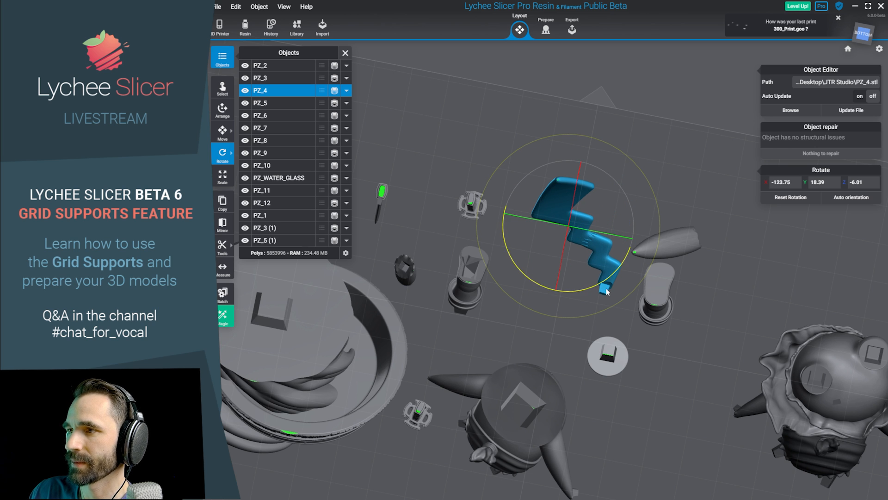
key(m)
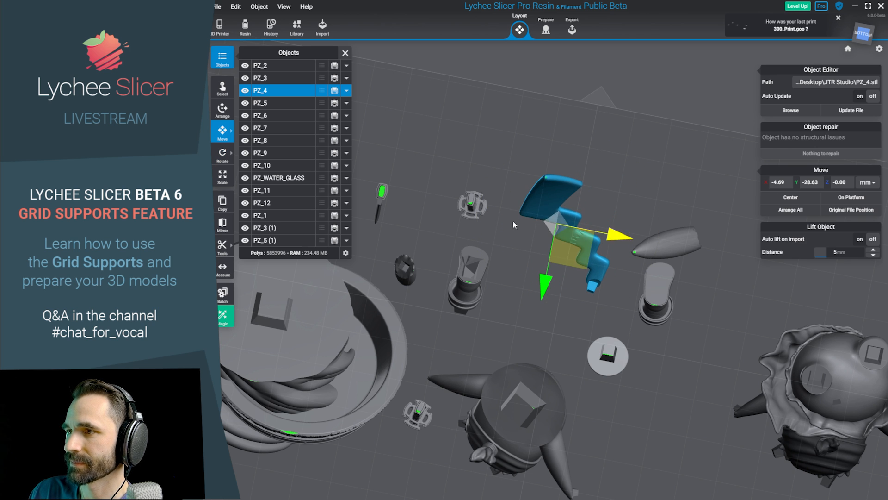
Rotate the bullet-shaped part PZ_1 to about 155.90° X, 50.67° Y, 160.91° Z and move it beside the lightning bolt.
right_drag(601, 282, 646, 299)
click(597, 214)
key(r)
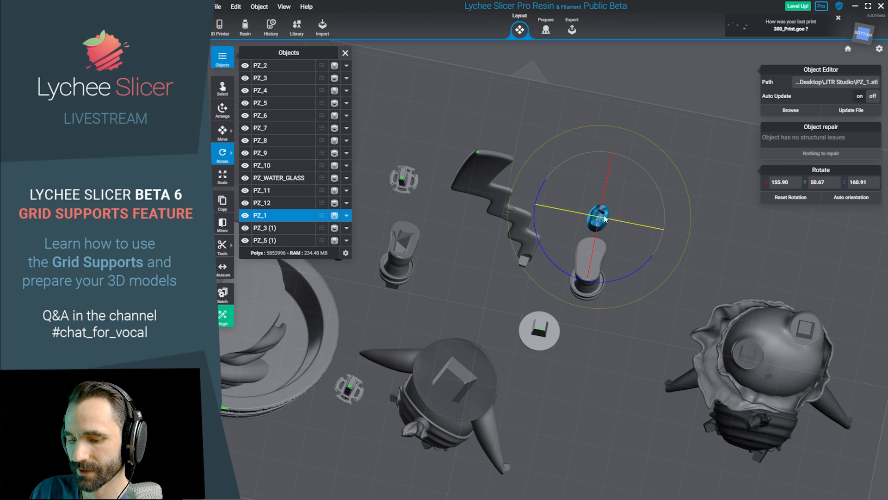
key(m)
drag(462, 298, 595, 222)
Rotate the round base PZ_11 about the X axis to about 55.51° and check its underside and sockets.
click(577, 352)
scroll(570, 305, up, 2)
key(r)
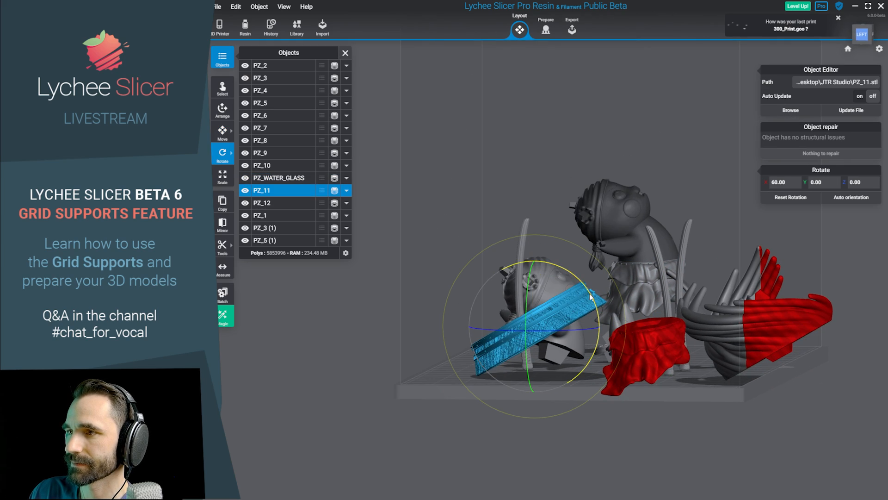
drag(590, 296, 608, 344)
scroll(576, 346, up, 5)
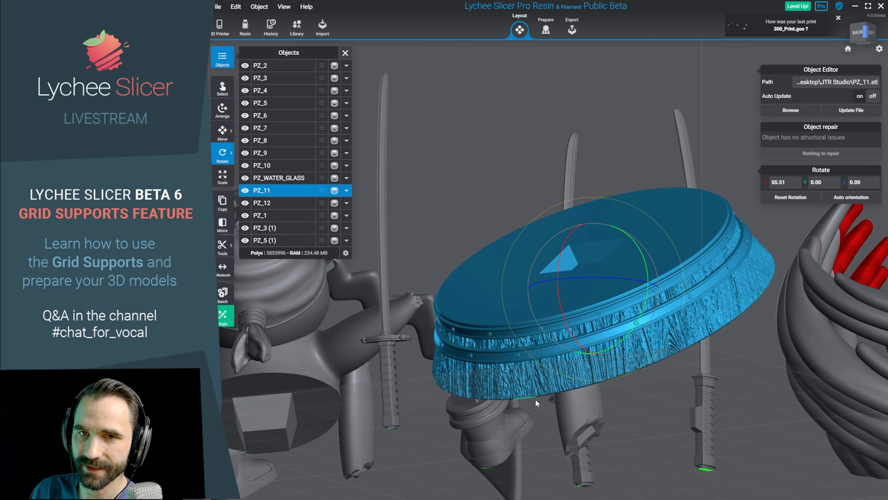
drag(534, 399, 521, 355)
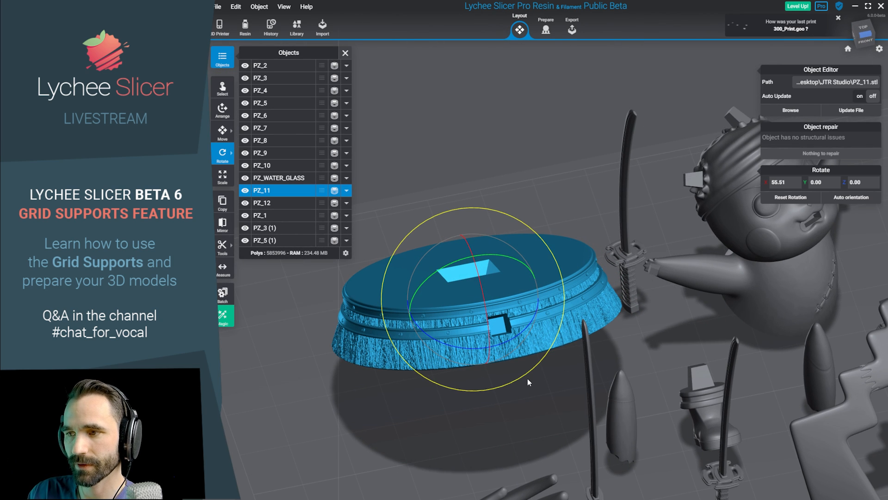
Move the water swirl PZ_WATER_GLASS onto the build plate at about X -78.50, Y -34.36 mm.
drag(511, 285, 556, 408)
click(557, 413)
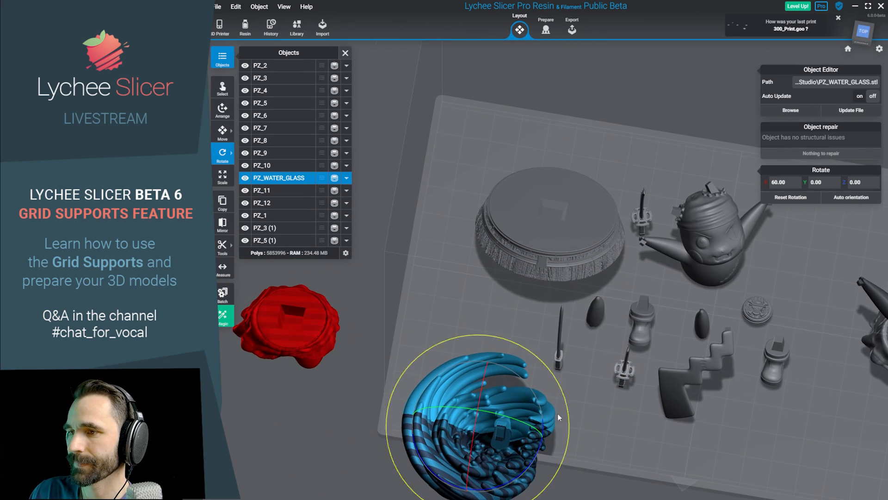
key(m)
drag(485, 442, 537, 338)
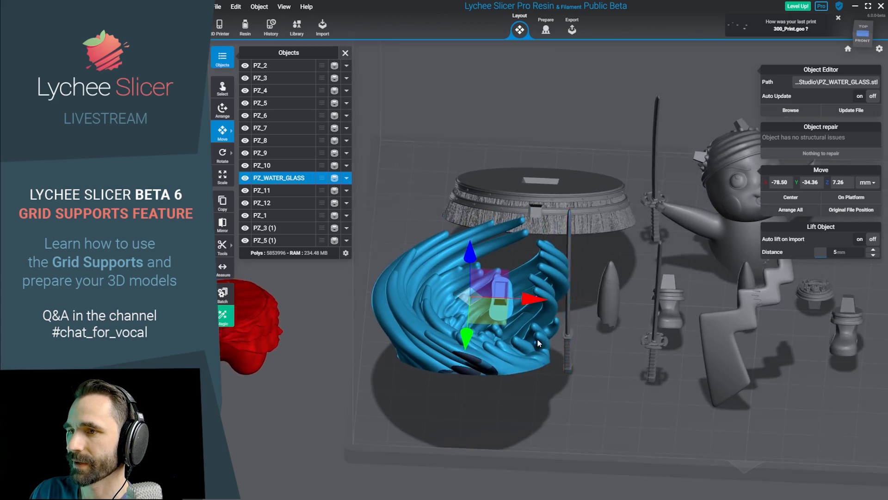
scroll(537, 338, up, 3)
drag(633, 370, 659, 355)
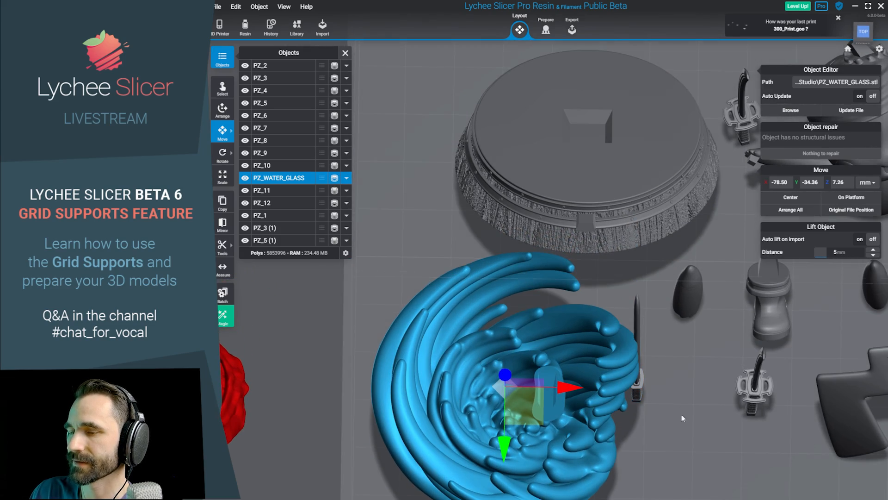
mouse_move(681, 415)
mouse_down()
mouse_move(689, 298)
mouse_move(564, 189)
mouse_move(593, 264)
mouse_move(778, 269)
mouse_move(703, 308)
mouse_move(673, 370)
mouse_move(682, 416)
mouse_up()
Select the original skirt PZ_5 beside the build plate and hide it.
click(293, 407)
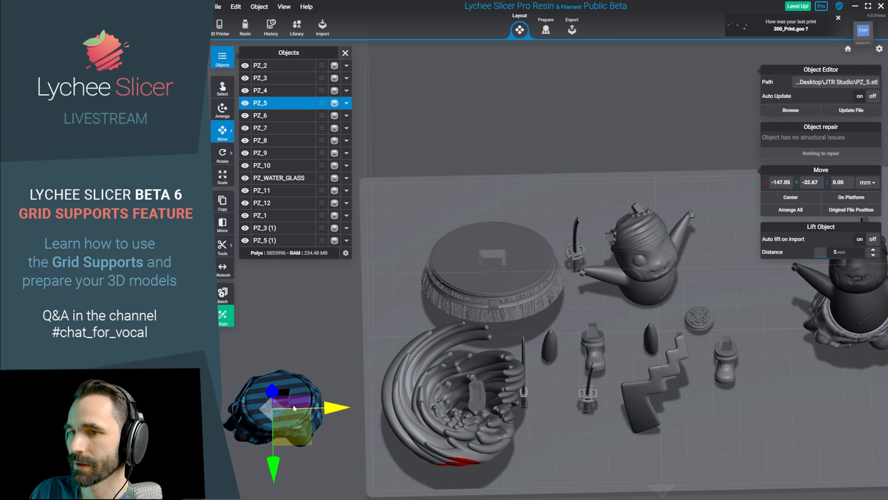
right_drag(324, 324, 387, 298)
key(h)
Move the round base PZ_11 toward the plate's back corner, to about X -70.41, Y 30.72 mm.
right_drag(583, 322, 447, 412)
scroll(447, 412, down, 3)
click(449, 319)
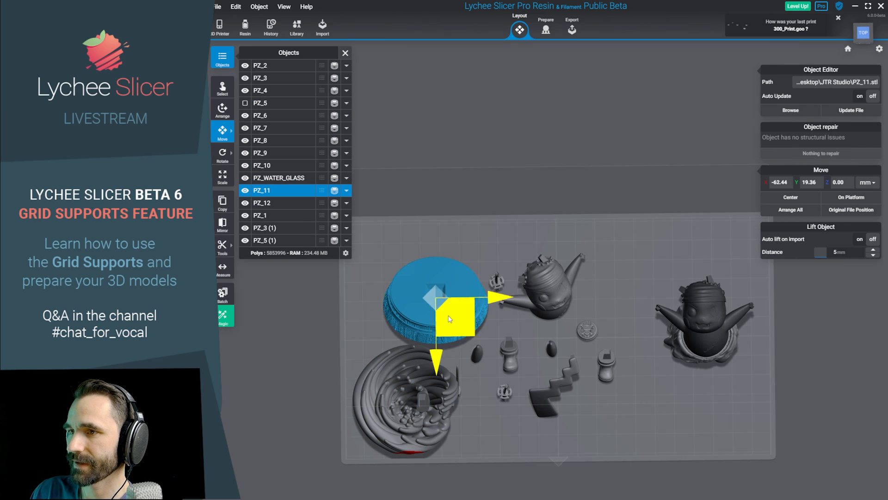
scroll(549, 304, down, 2)
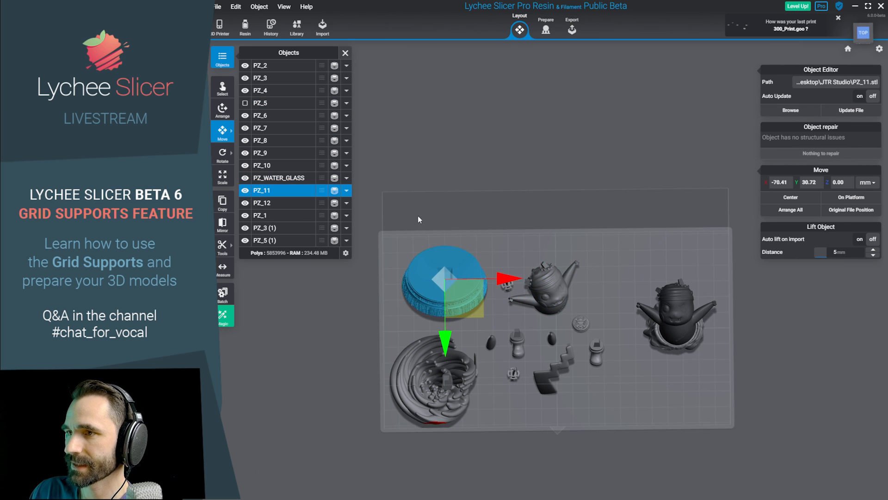
Lift all visible parts 5 mm above the build plate and check their clearance.
drag(391, 205, 699, 421)
mouse_move(224, 119)
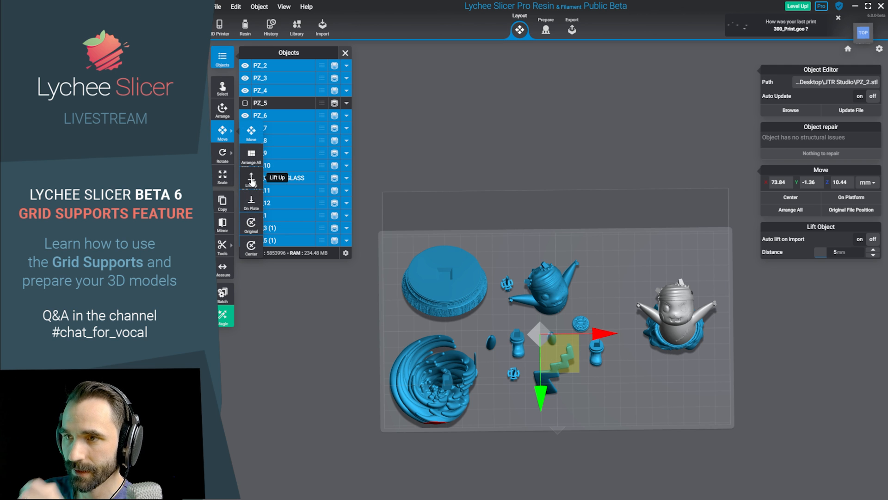
click(252, 182)
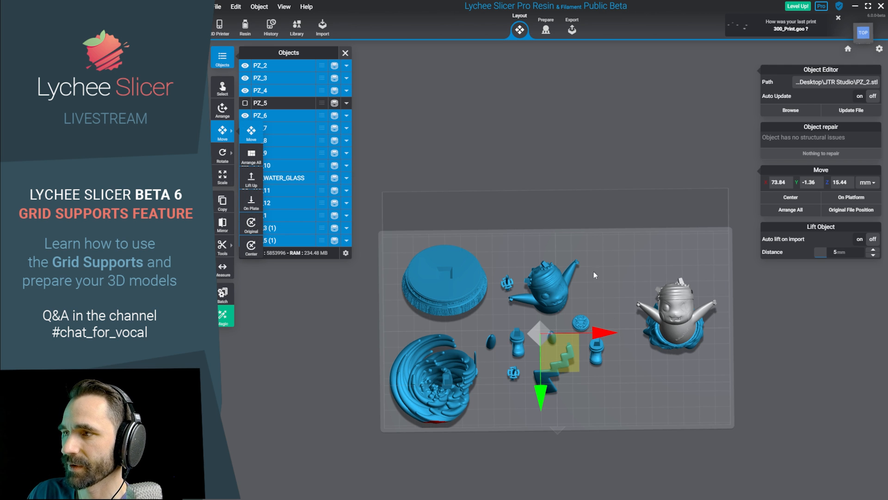
right_drag(660, 411, 666, 354)
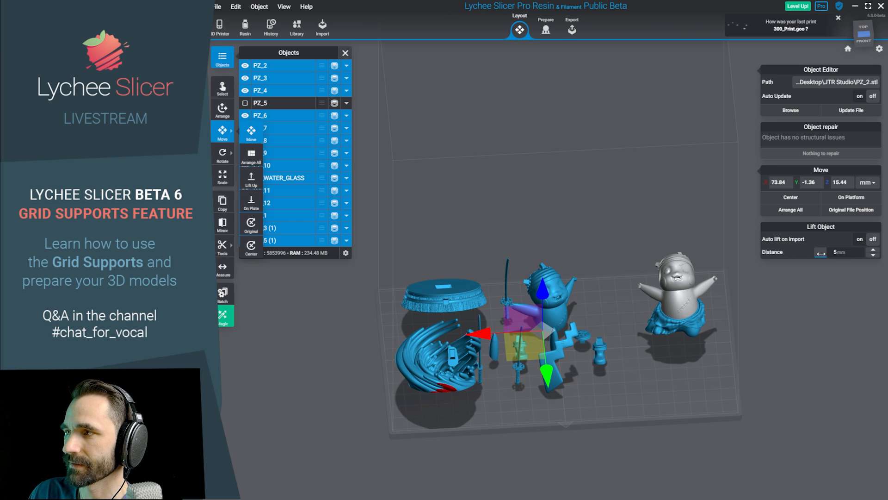
right_drag(740, 287, 647, 338)
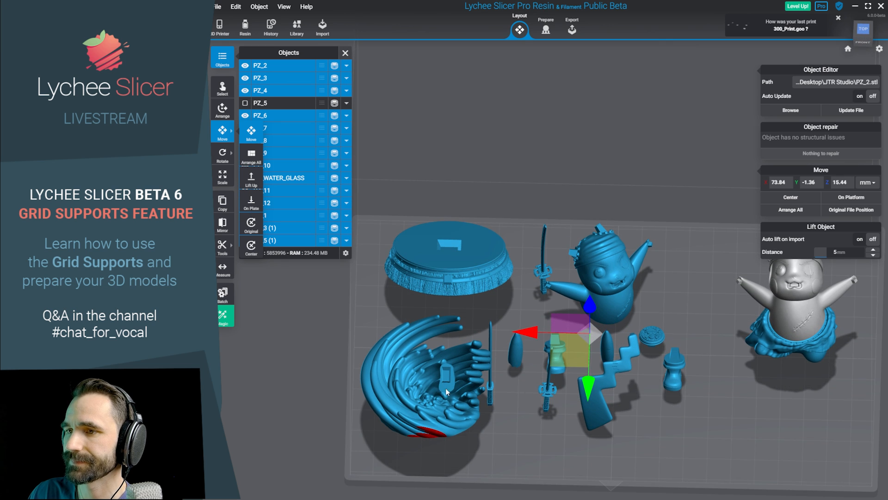
scroll(548, 343, up, 3)
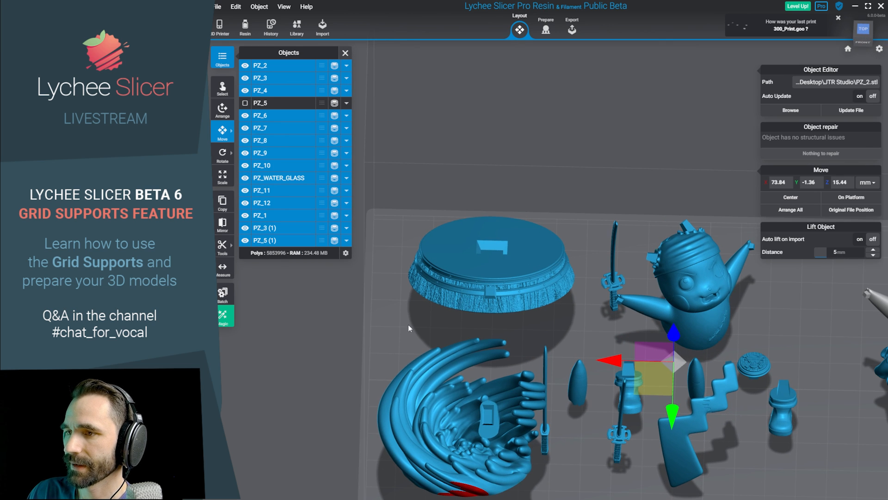
Shift the small parts and the body PZ_3 along X away from the water swirl, bringing the body to about X 6.82 mm.
click(539, 389)
scroll(576, 378, down, 3)
drag(759, 466, 518, 346)
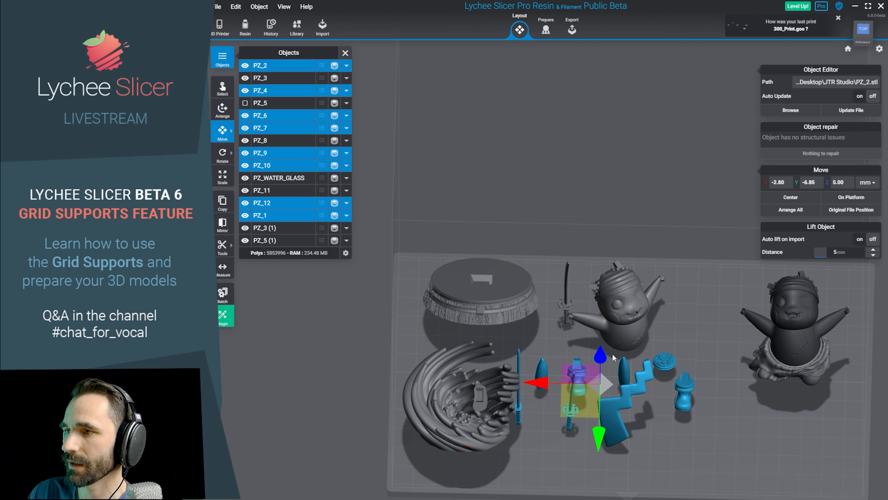
ctrl+click(627, 329)
drag(547, 379, 574, 380)
Hollow the water swirl PZ_WATER_GLASS and the body PZ_3 with 3D hollowing at 1.8 mm thickness and quality 2.0.
click(564, 315)
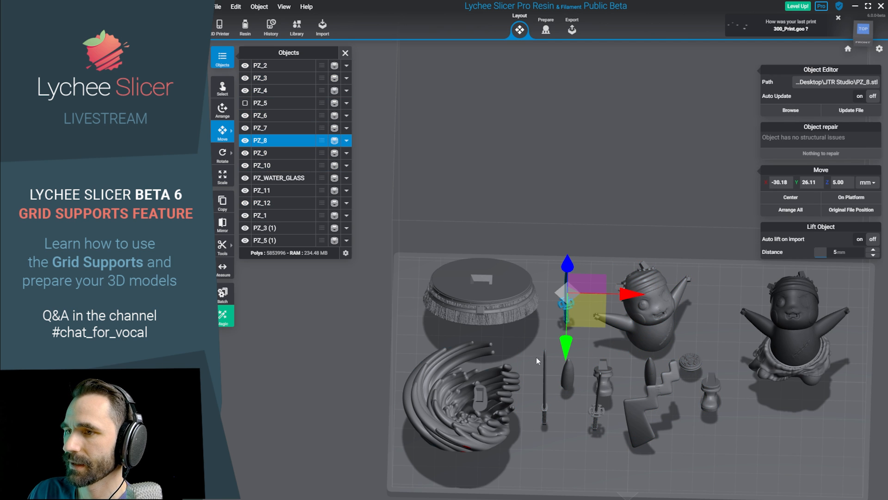
click(653, 332)
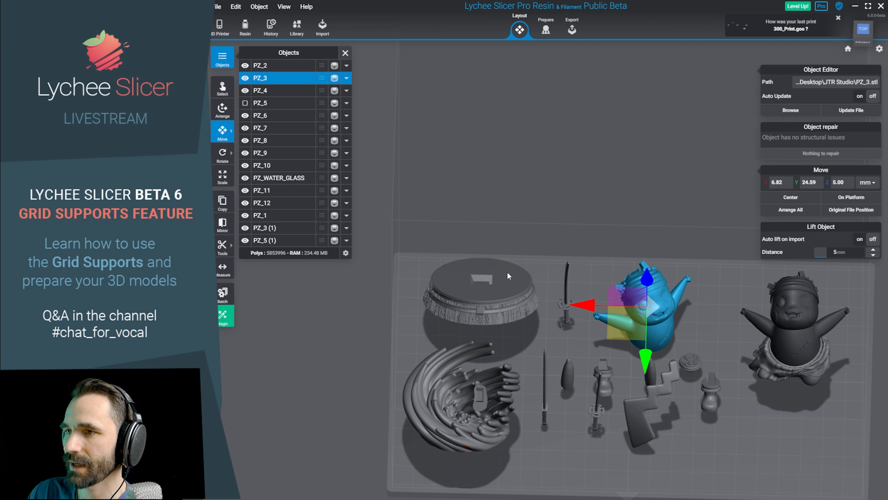
click(484, 400)
right_drag(484, 399, 546, 404)
ctrl+click(638, 264)
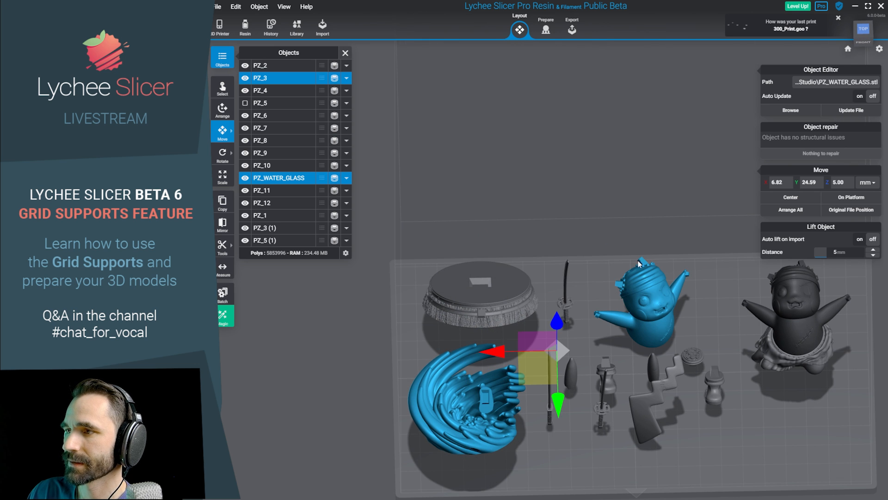
click(546, 31)
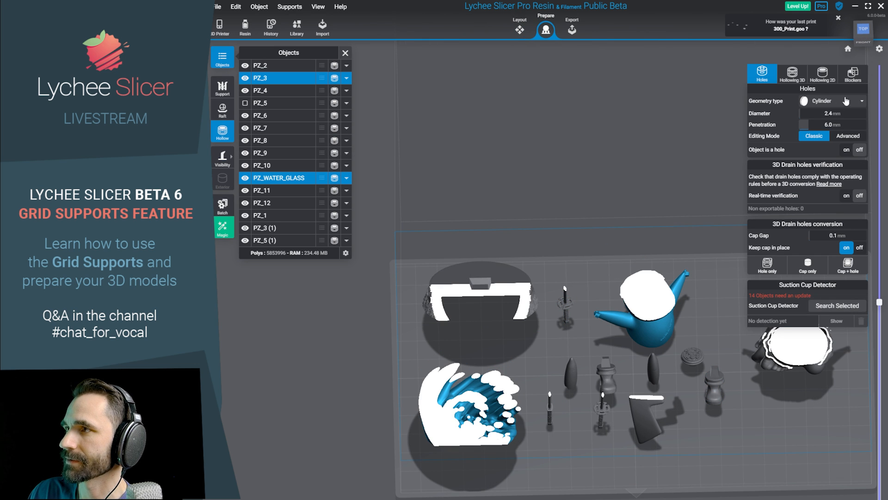
click(792, 74)
click(861, 91)
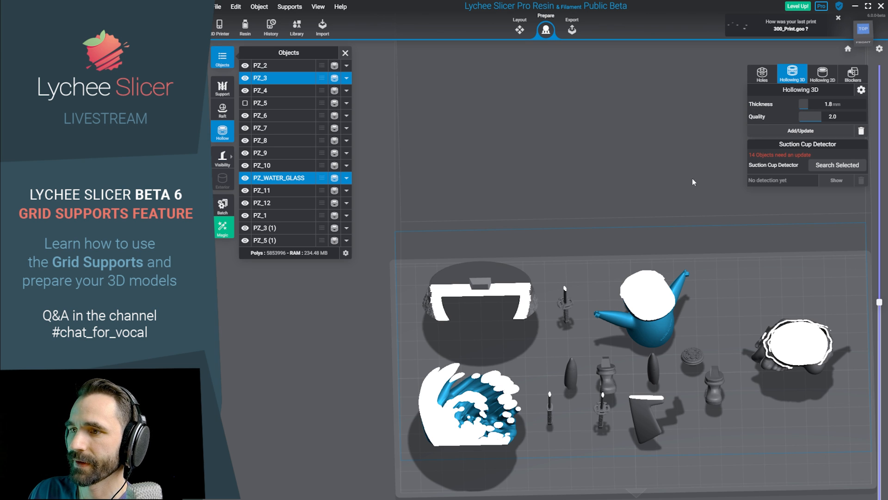
click(812, 133)
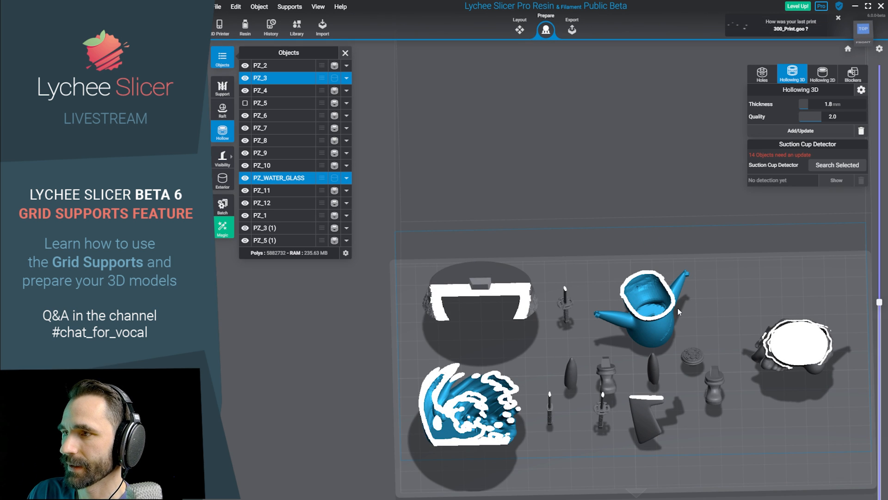
Examine the hollowed water swirl's cross-section while raising the layer cut to full height.
scroll(559, 340, up, 2)
middle_drag(559, 340, 646, 273)
scroll(659, 324, up, 3)
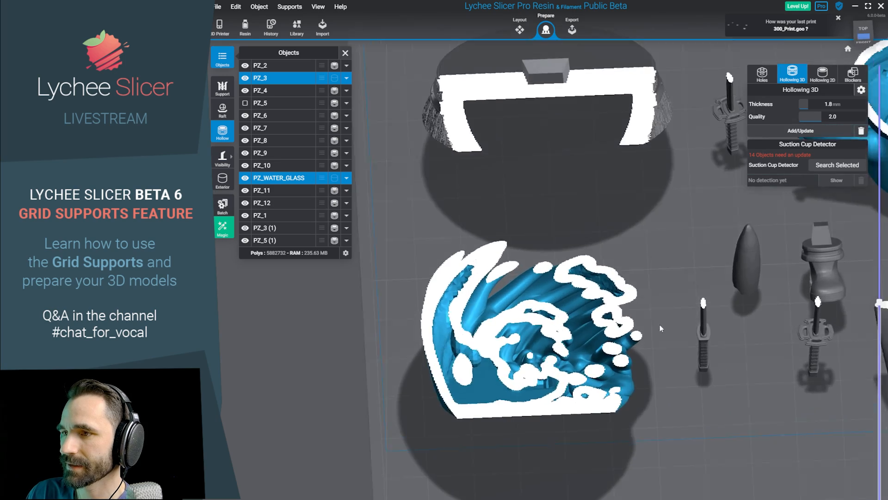
right_drag(660, 324, 826, 239)
drag(879, 301, 879, 261)
mouse_move(874, 273)
right_down()
mouse_move(772, 281)
mouse_move(868, 286)
right_up()
drag(879, 254, 879, 66)
Search the water swirl PZ_WATER_GLASS for suction cups and examine its underside.
click(583, 346)
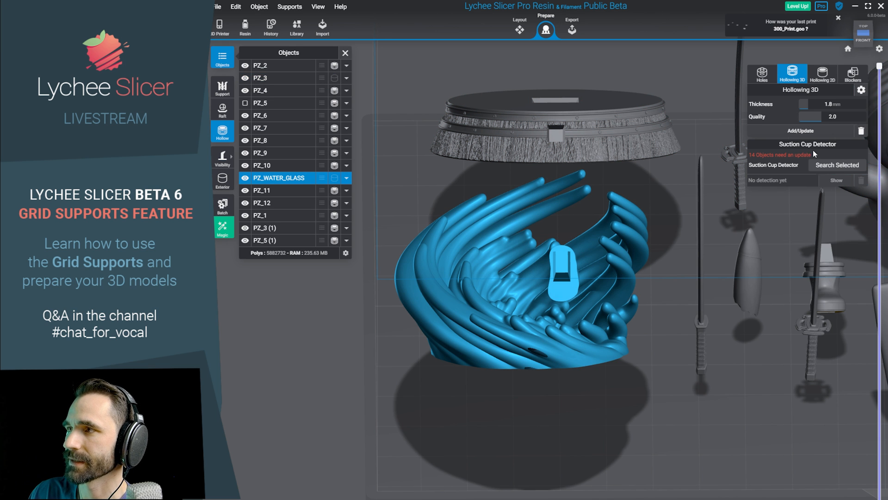
click(835, 165)
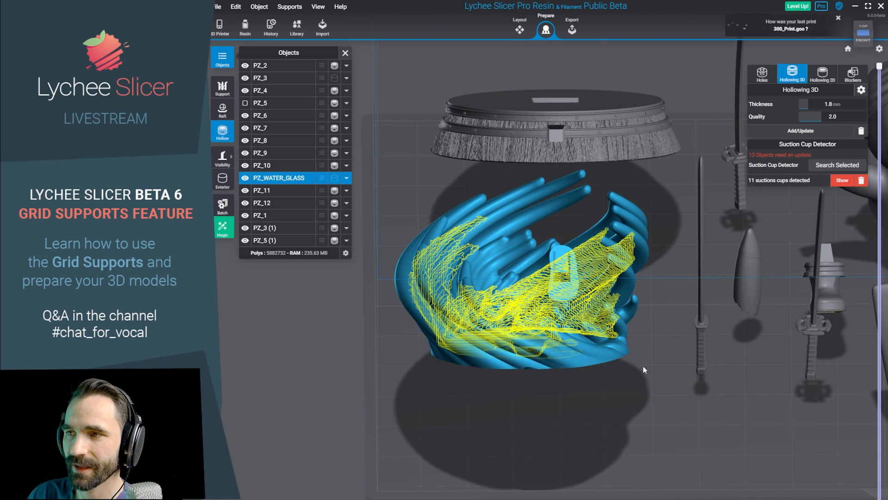
right_drag(639, 366, 694, 254)
scroll(695, 255, up, 2)
Place a cylindrical drain hole 4.5 mm in diameter with 6.0 mm penetration in the water swirl's flat underside.
click(762, 76)
right_drag(523, 324, 540, 284)
scroll(540, 284, up, 2)
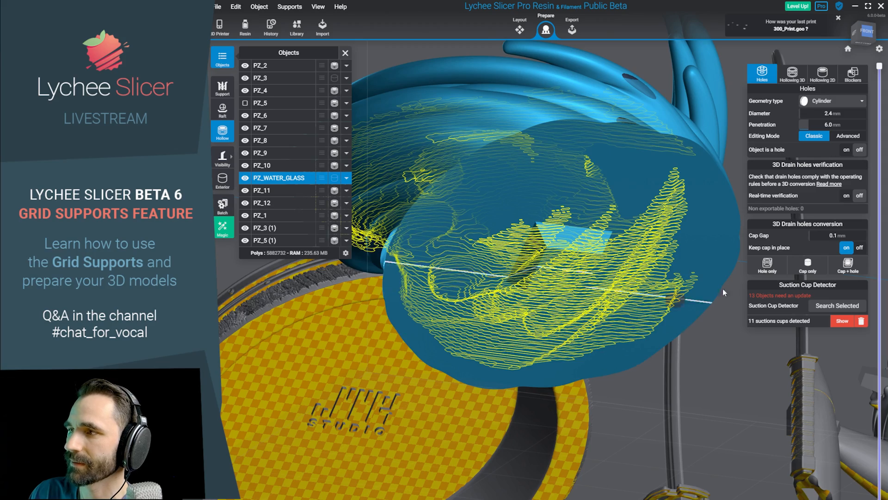
click(482, 342)
right_drag(482, 342, 601, 365)
click(502, 335)
key(Escape)
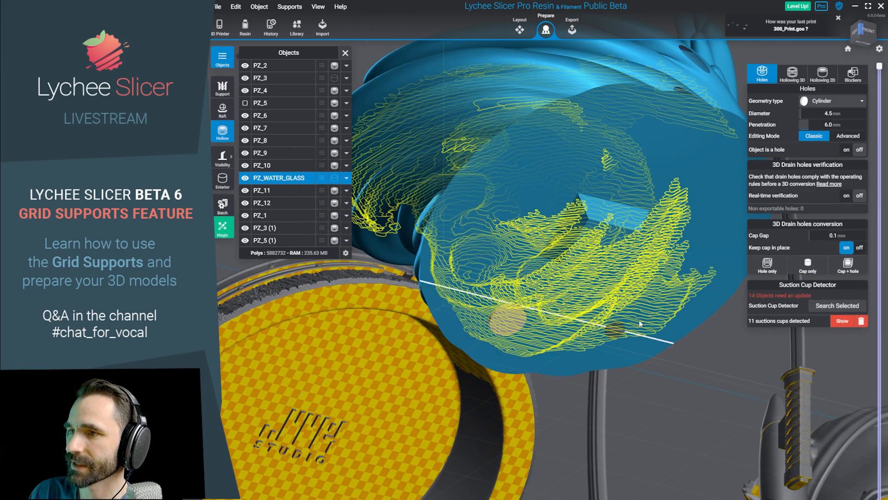
Repeat the suction cup search on the water swirl and inspect its hollow interior around the new drain hole.
click(791, 74)
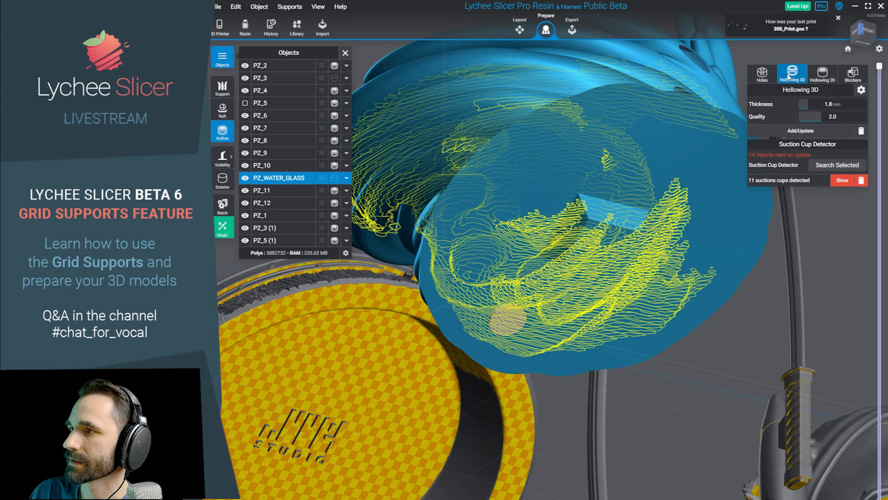
click(838, 165)
right_drag(569, 218, 692, 410)
click(223, 181)
drag(598, 368, 661, 349)
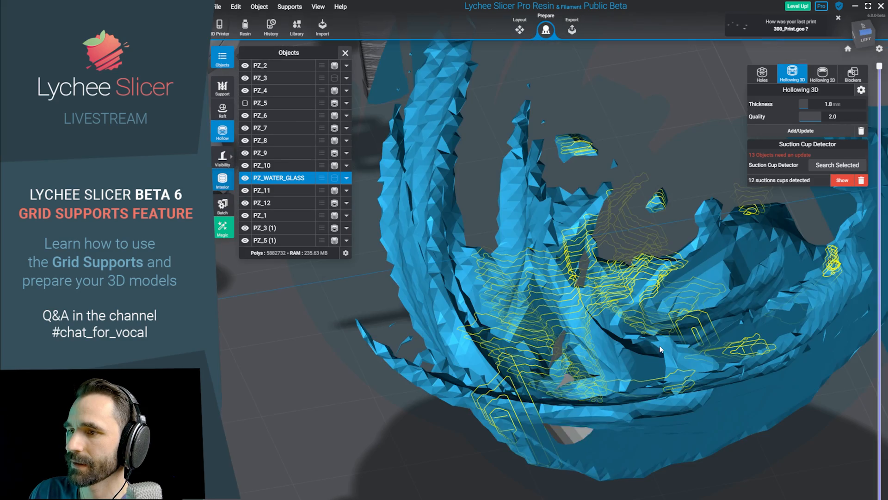
drag(668, 401, 607, 423)
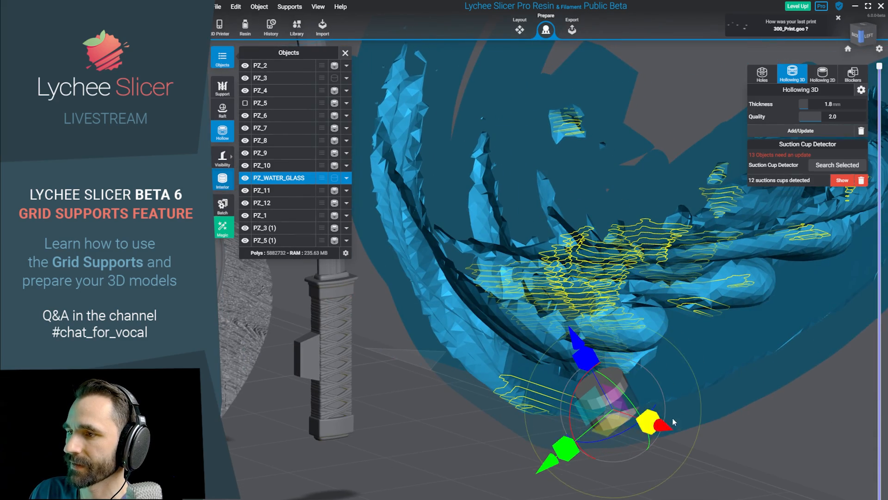
drag(611, 384, 762, 308)
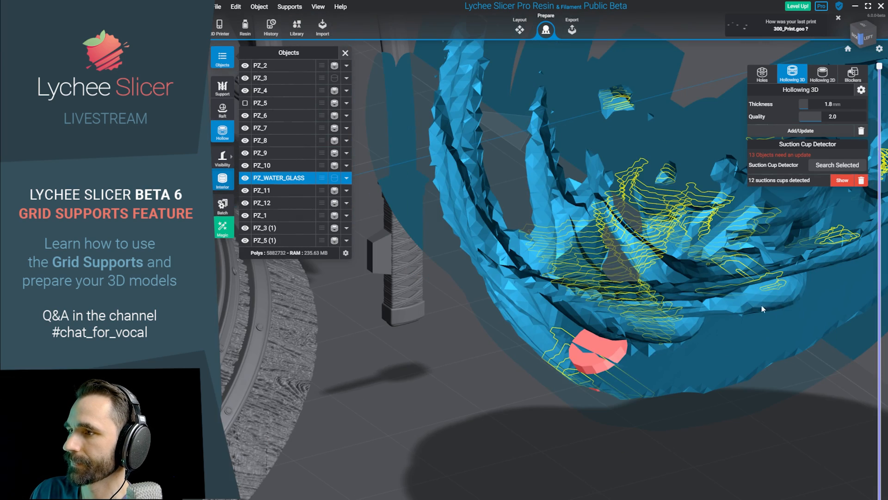
Add another cylindrical drain hole to the water swirl's underside, with a diameter of 5.3 mm.
click(766, 82)
click(722, 349)
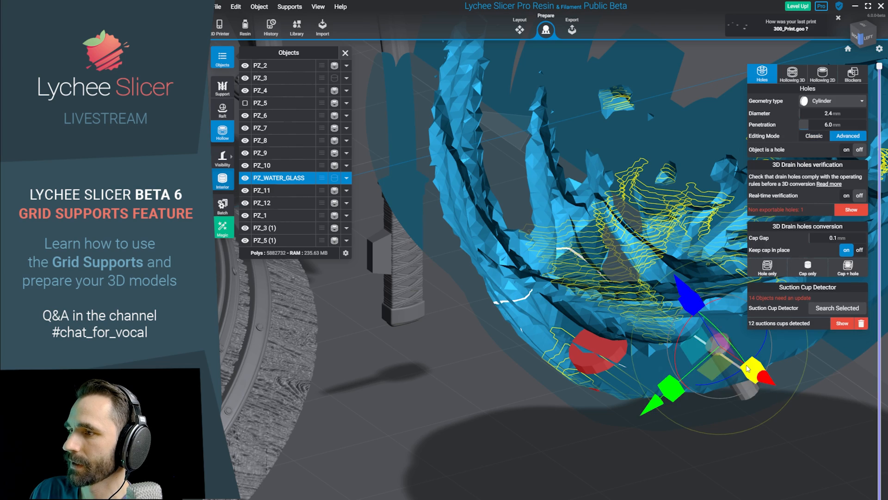
drag(787, 374, 559, 333)
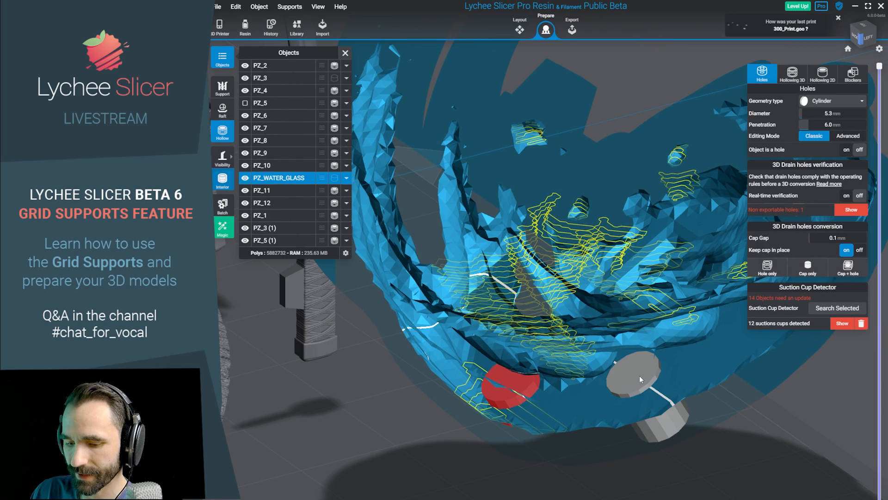
Place further 5.3 mm drain holes across the water swirl's underside while viewing its interior.
drag(618, 385, 636, 356)
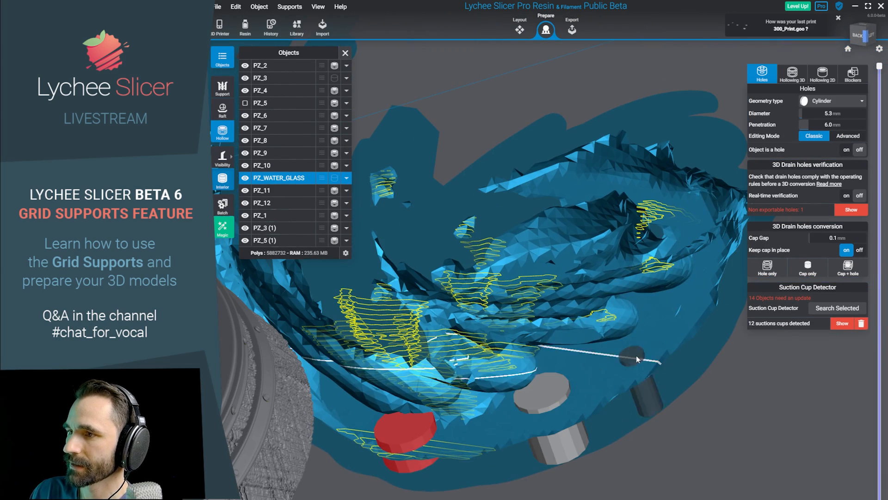
drag(664, 420, 740, 392)
drag(664, 386, 529, 324)
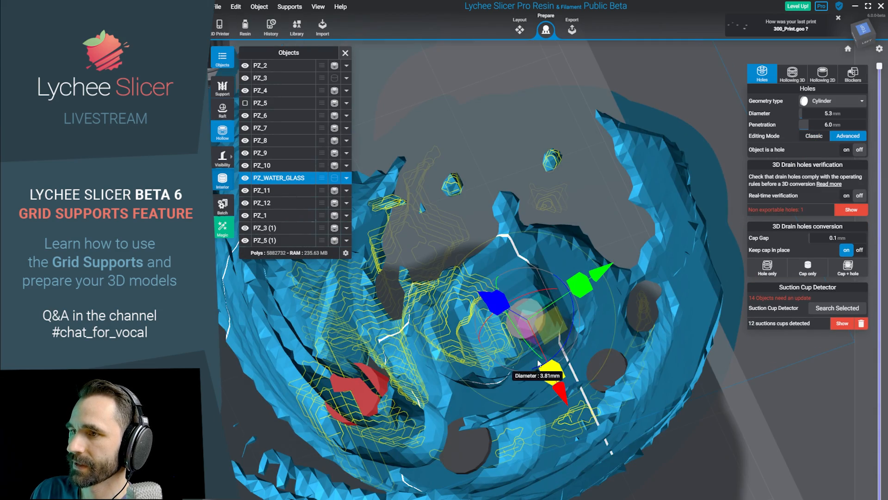
click(581, 357)
drag(580, 357, 593, 272)
click(592, 272)
scroll(581, 237, up, 5)
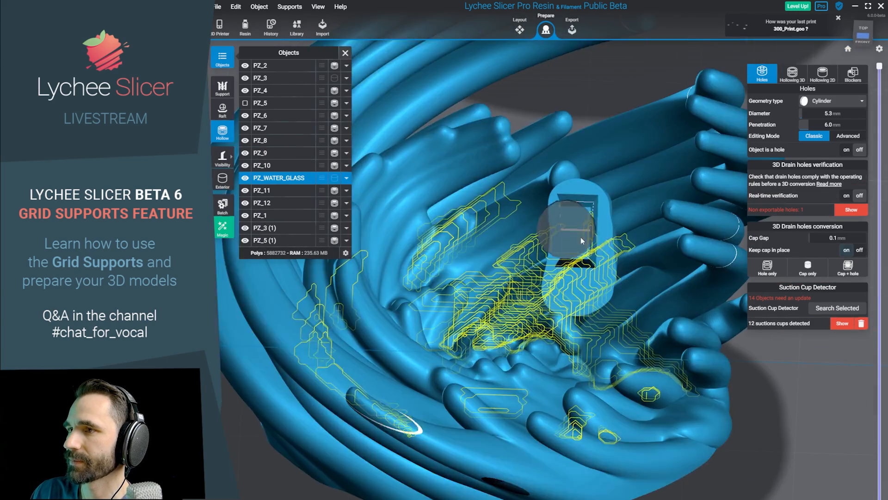
click(593, 271)
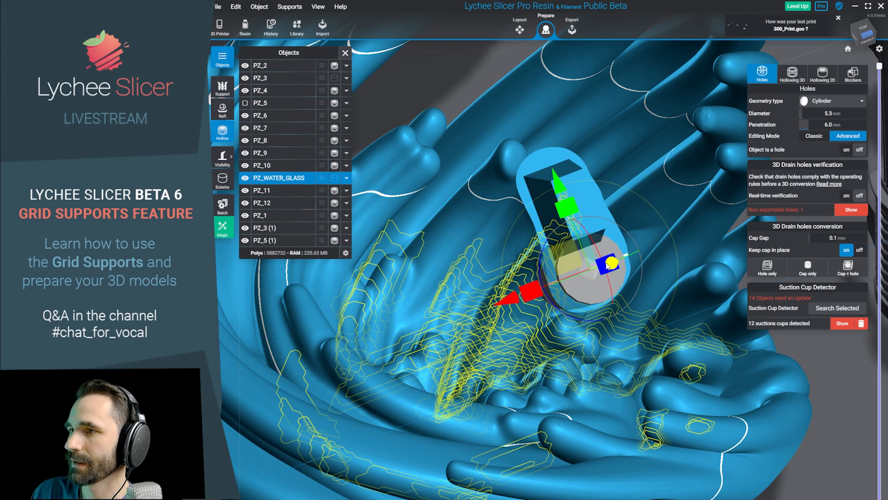
drag(539, 287, 620, 319)
key(Delete)
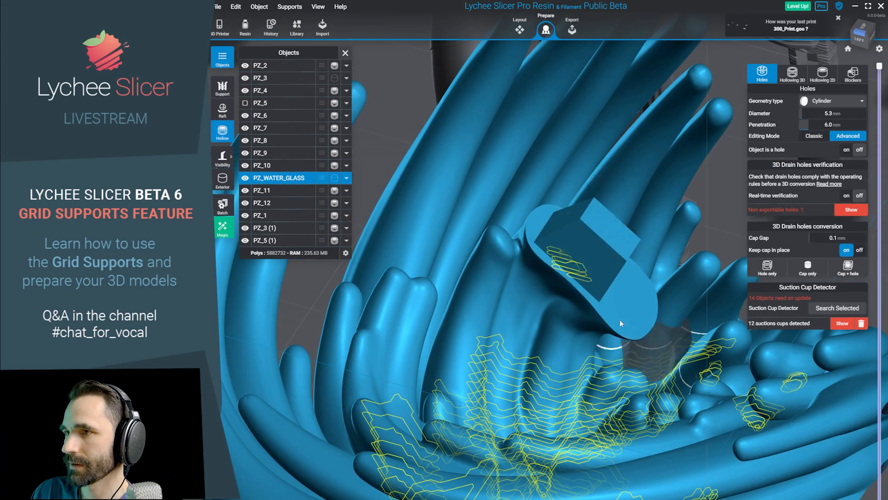
Place a small cylindrical hole in the slotted foot mount inside the water swirl and set its diameter to 1.6 mm.
click(617, 260)
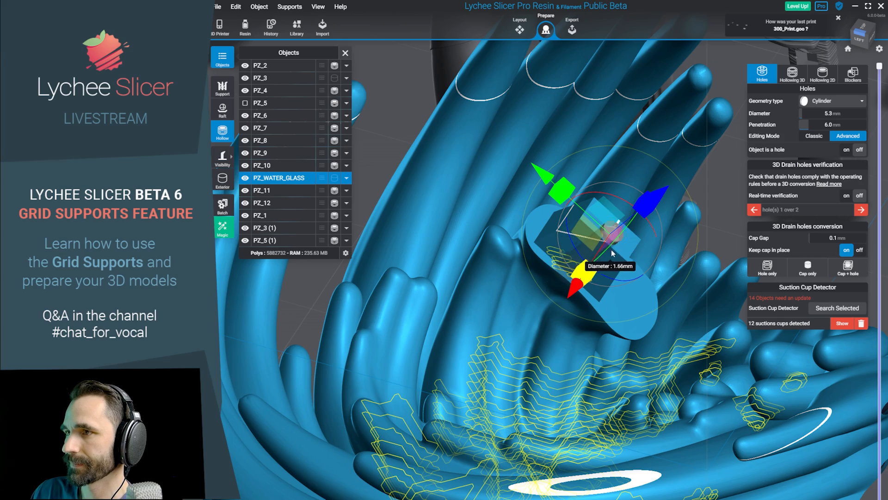
drag(612, 249, 607, 299)
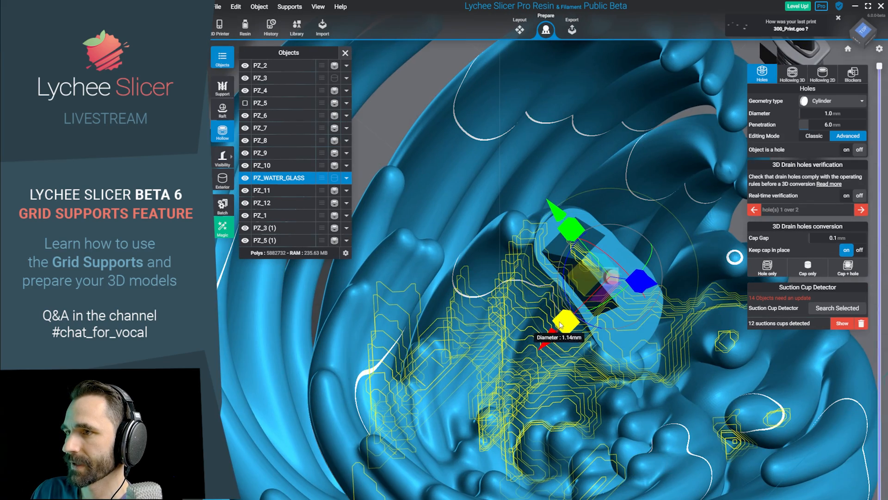
drag(586, 372, 567, 331)
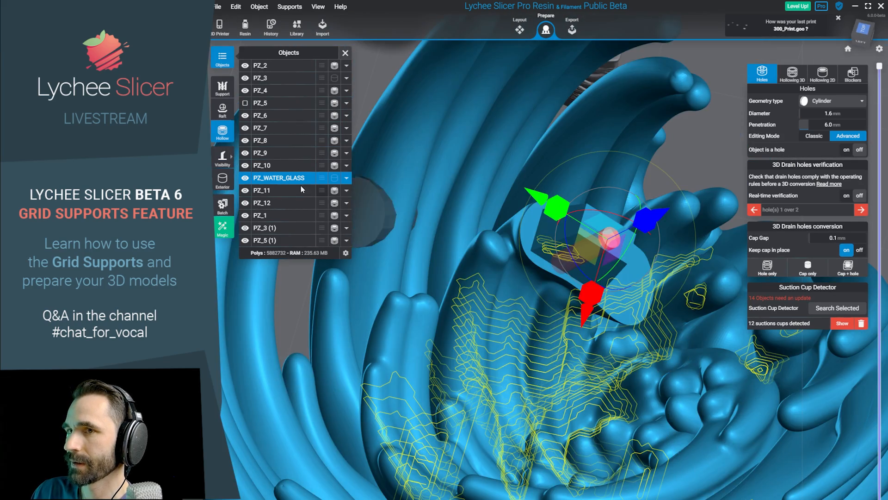
Extend the foot mount hole's penetration to 12.6 mm toward the hollow interior and check it from inside and outside.
click(223, 179)
drag(632, 276, 721, 209)
scroll(573, 314, up, 3)
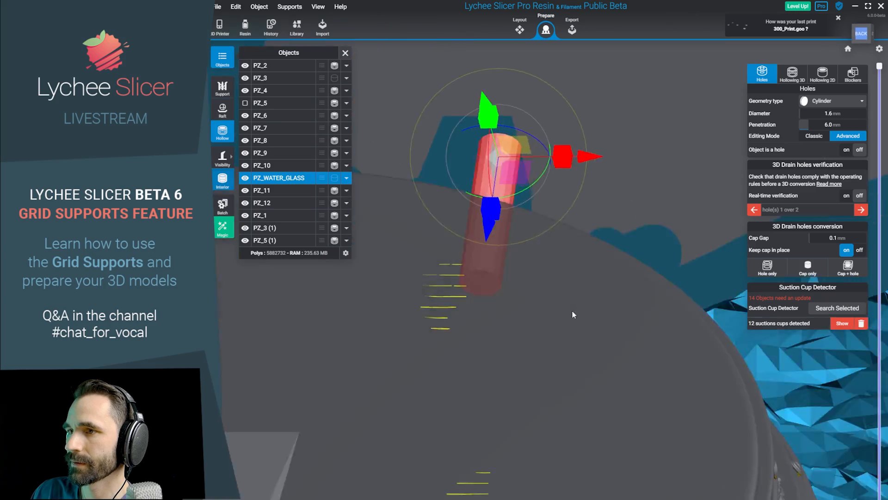
drag(573, 315, 542, 252)
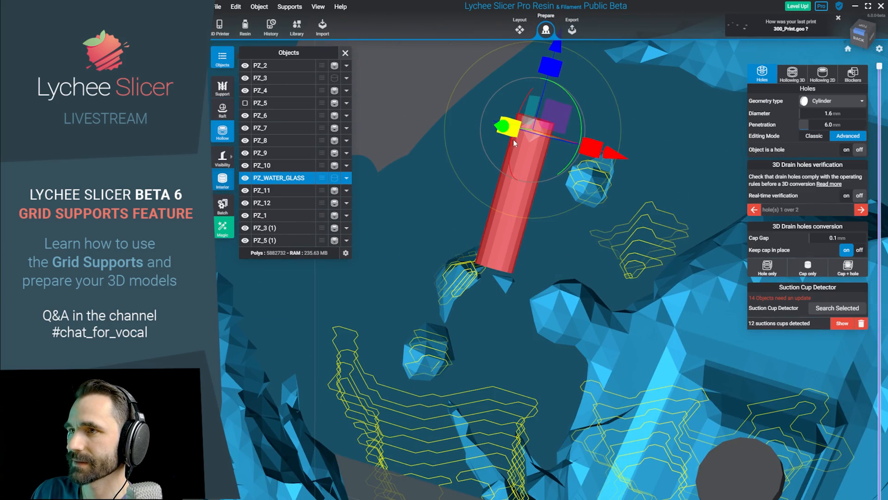
drag(551, 77, 598, 52)
drag(595, 14, 596, 12)
drag(569, 74, 484, 171)
drag(667, 110, 653, 121)
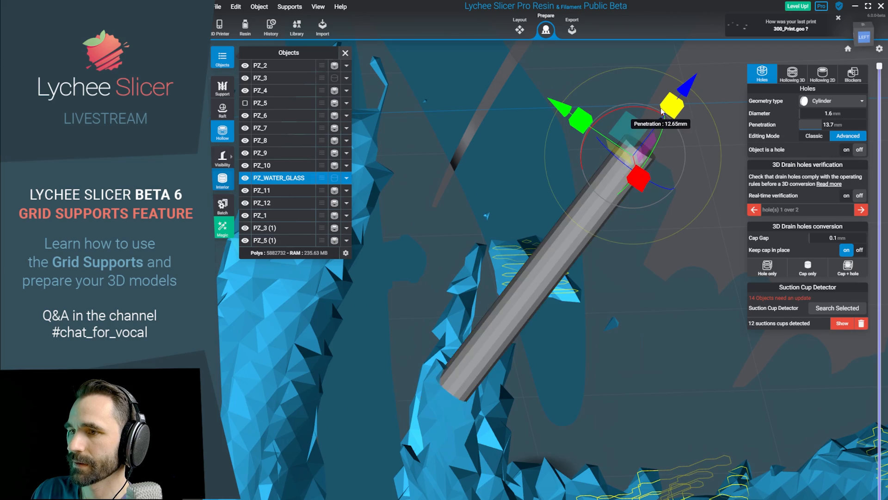
drag(657, 218, 752, 240)
click(220, 175)
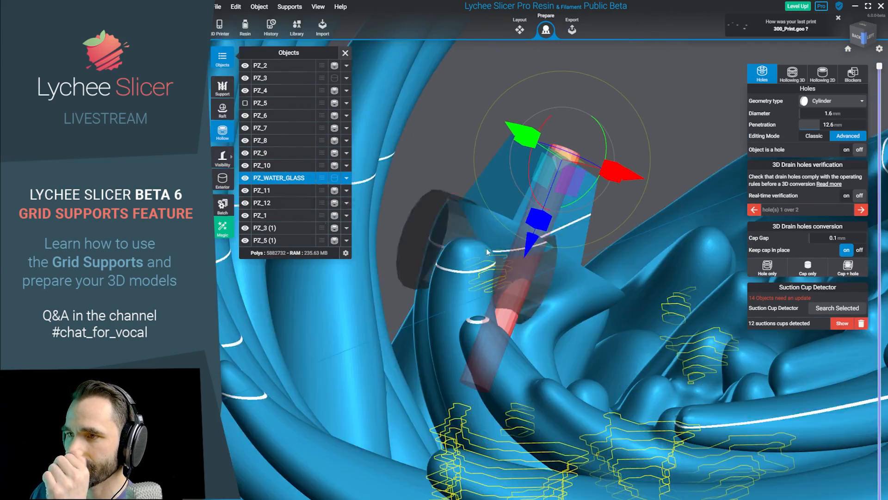
Shorten the foot mount hole's penetration to 8.5 mm and check it from inside the hollowed water swirl.
drag(487, 248, 549, 226)
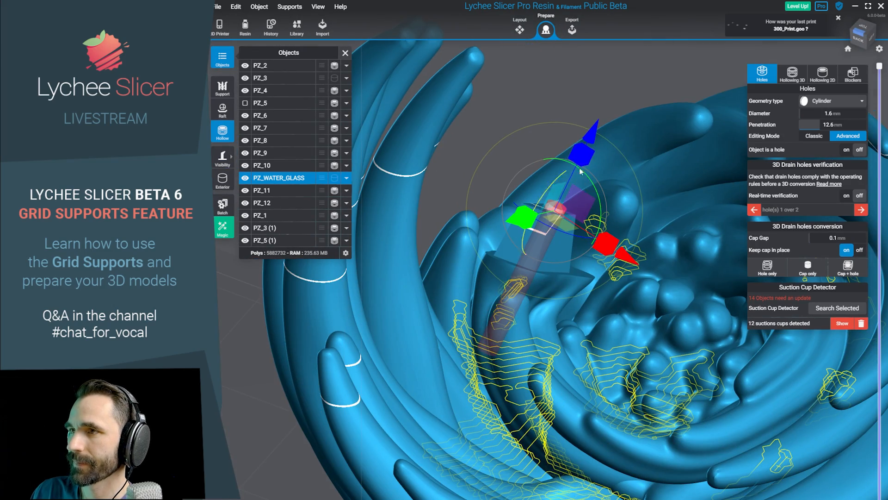
drag(574, 177, 575, 178)
drag(631, 264, 619, 366)
mouse_move(216, 159)
click(223, 181)
drag(370, 243, 463, 188)
scroll(497, 324, up, 3)
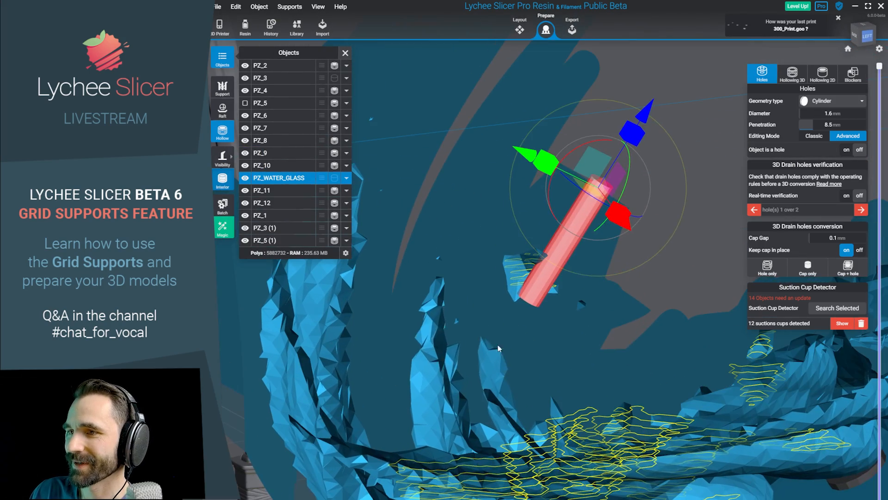
Place a second cylindrical hole inside the water swirl, meeting the lower end of the foot mount hole, with a diameter of 2.1 mm.
click(498, 361)
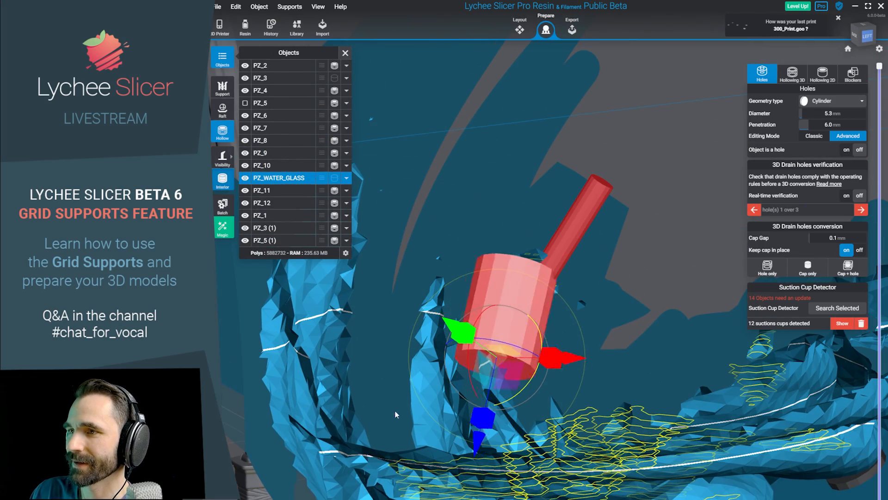
drag(531, 377, 568, 195)
drag(659, 289, 544, 384)
click(544, 384)
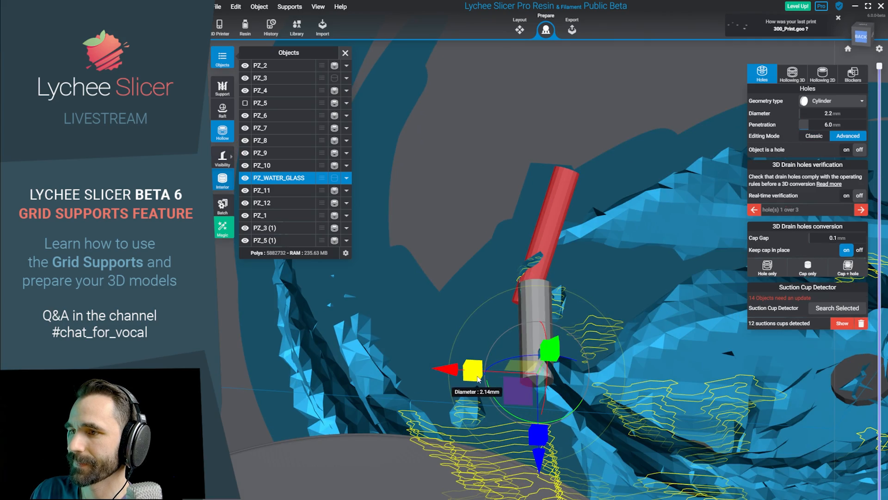
drag(540, 434, 548, 343)
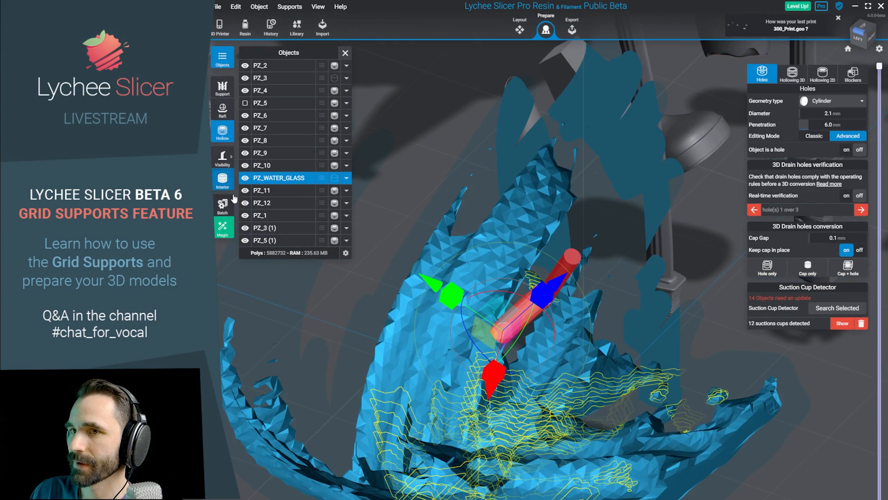
Return to the exterior view and search the water swirl for suction cups.
click(223, 180)
mouse_move(668, 309)
mouse_down()
mouse_move(570, 379)
mouse_move(488, 421)
mouse_move(630, 370)
mouse_move(661, 299)
mouse_up()
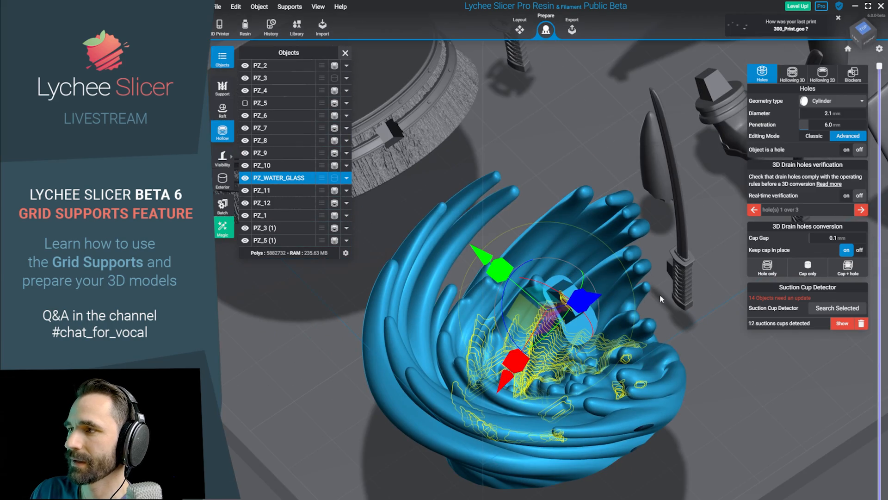
click(831, 314)
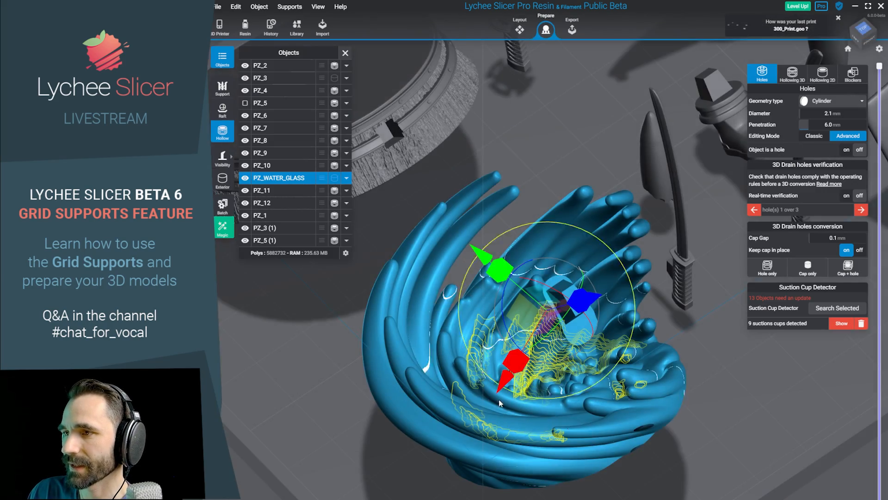
Enlarge the drain hole beside the suction contours on the water swirl's underside to a diameter of 6.0 mm.
mouse_move(500, 402)
mouse_down()
mouse_move(613, 415)
mouse_move(596, 277)
mouse_move(512, 391)
mouse_up()
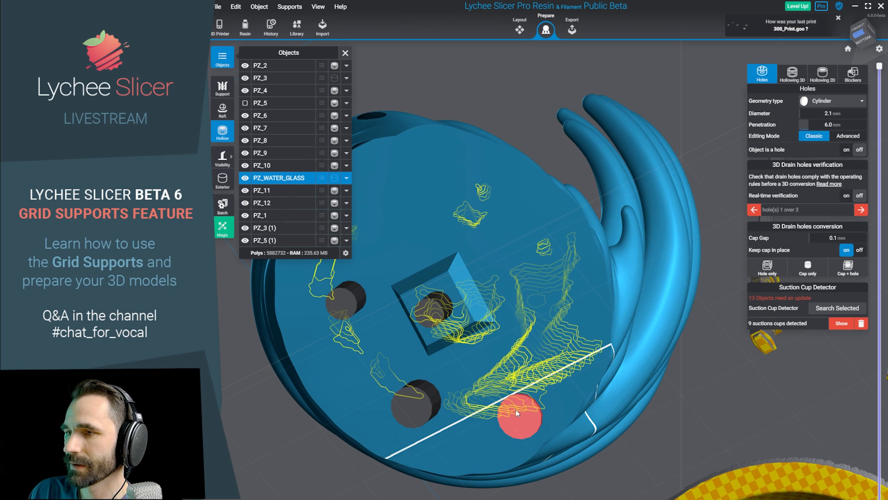
click(515, 409)
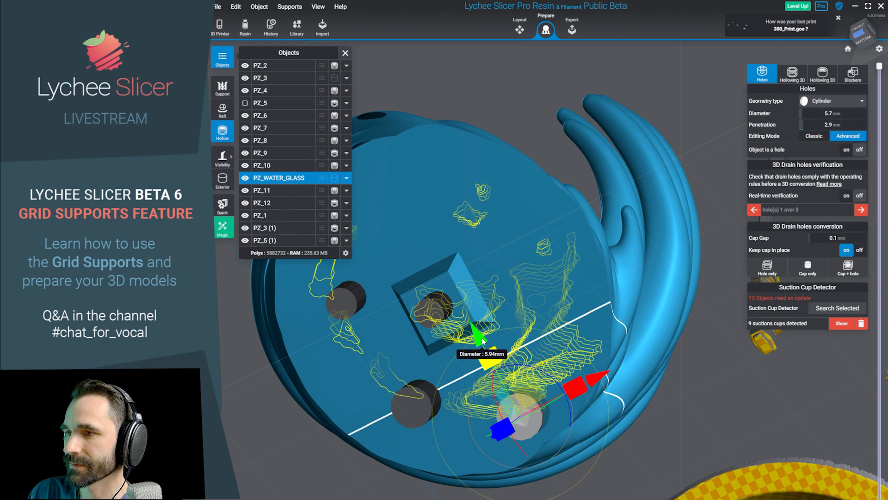
drag(483, 335, 476, 327)
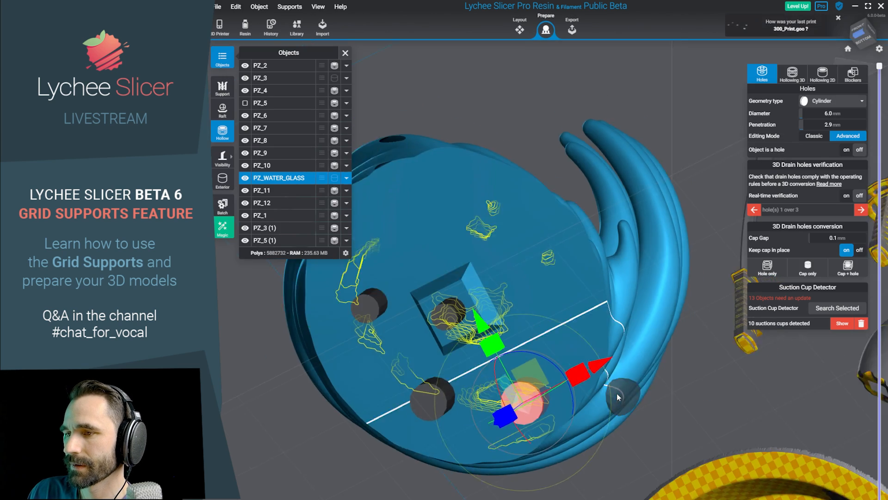
drag(617, 393, 634, 434)
click(514, 405)
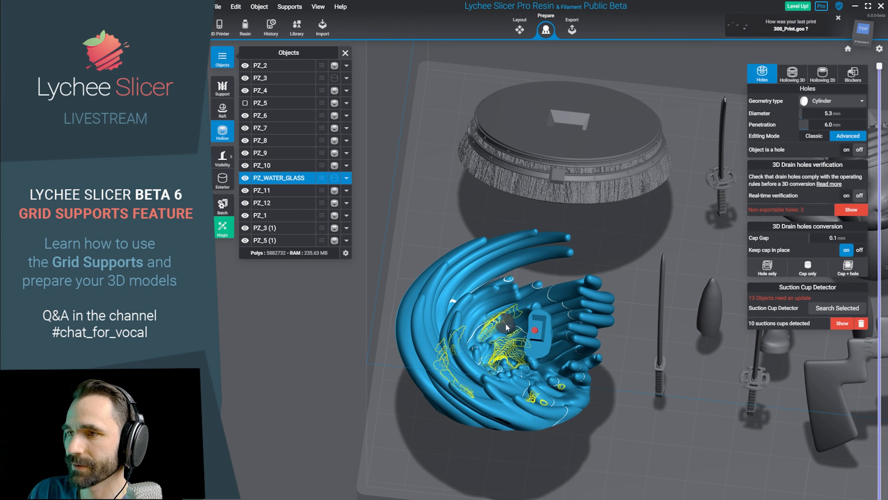
Add a cylindrical hollowing blocker along the water swirl's outer strands, stretch it lengthwise, update the hollowing and exit blocker editing.
scroll(634, 437, up, 2)
right_drag(634, 436, 685, 446)
click(856, 73)
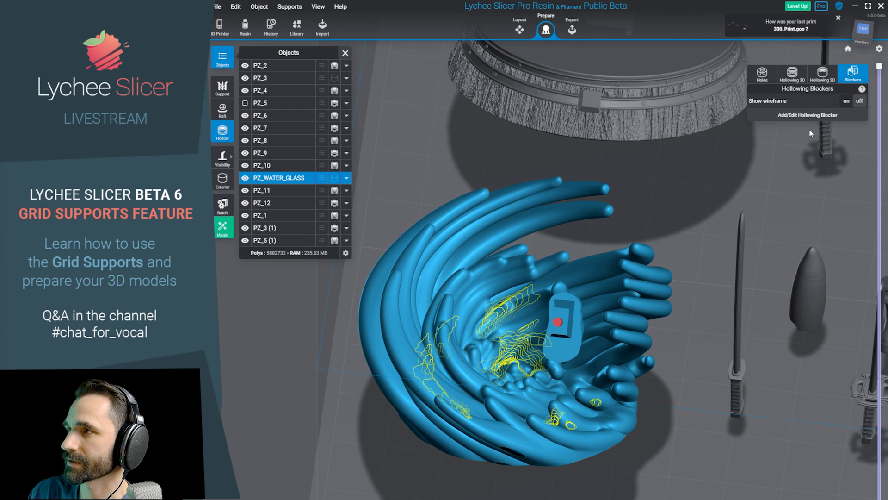
right_drag(435, 375, 484, 368)
click(807, 115)
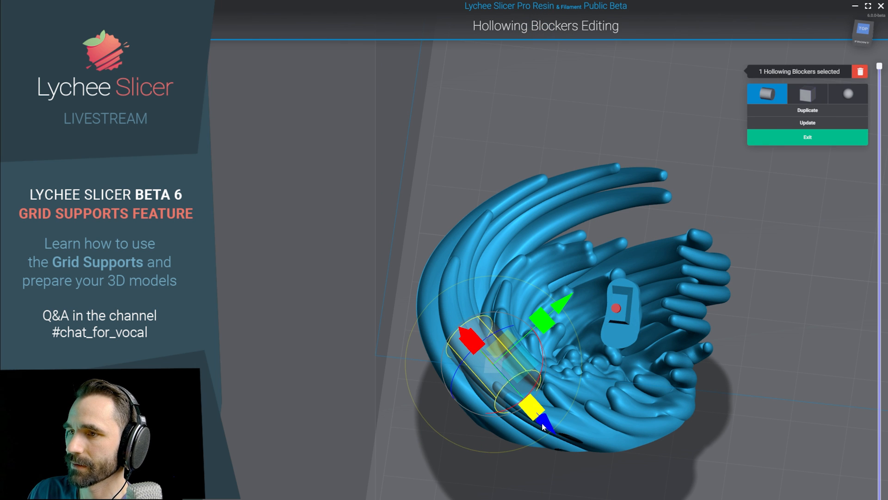
click(807, 123)
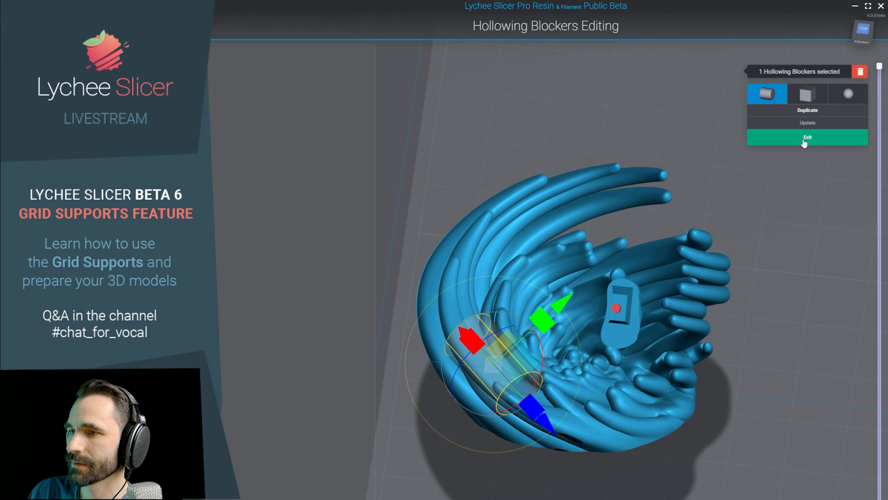
click(805, 138)
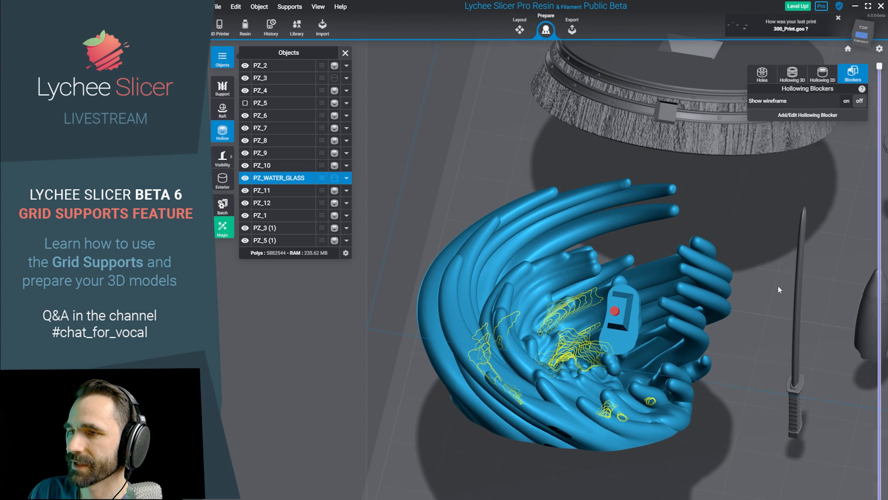
Repeat the suction cup search on the water swirl after the blocker update and inspect the contours from above.
click(793, 74)
click(833, 164)
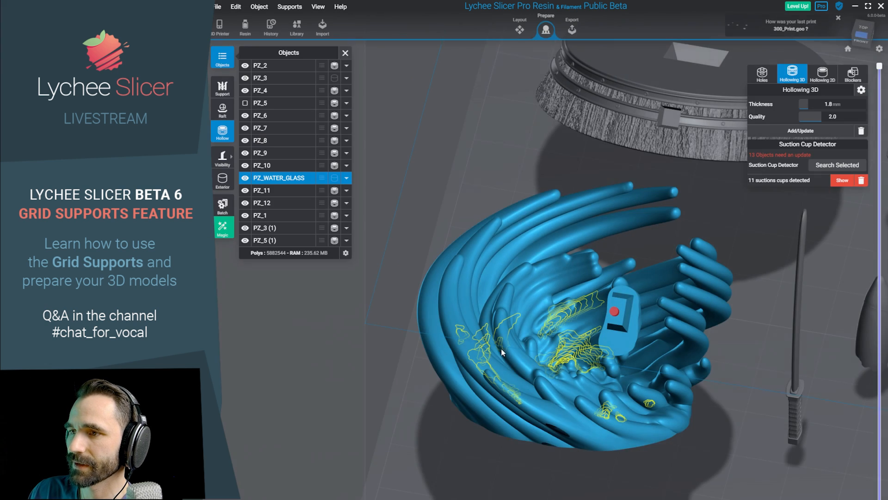
right_drag(728, 435, 743, 496)
scroll(501, 338, up, 2)
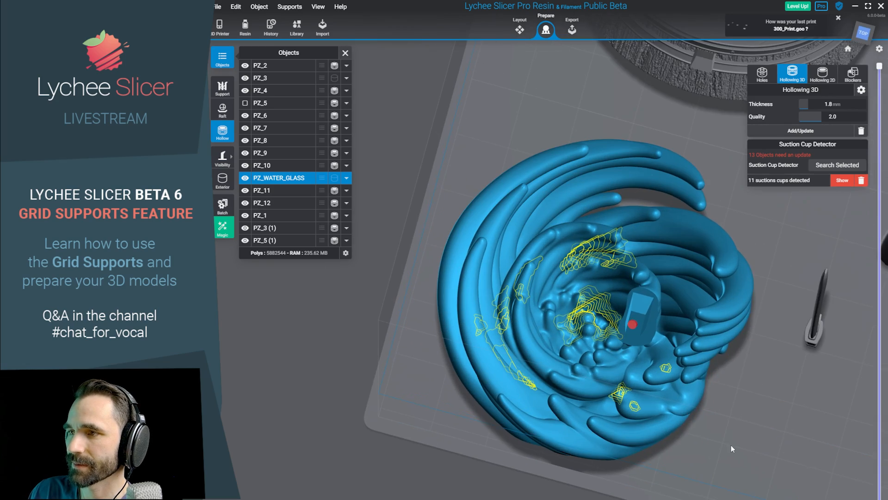
right_drag(731, 449, 609, 363)
scroll(714, 124, down, 2)
Select the PZ_3 figure body and place a 5.3 mm drain hole in the square socket on its underside.
click(761, 76)
middle_drag(668, 245, 602, 301)
click(704, 292)
middle_drag(704, 293, 531, 357)
scroll(610, 410, up, 3)
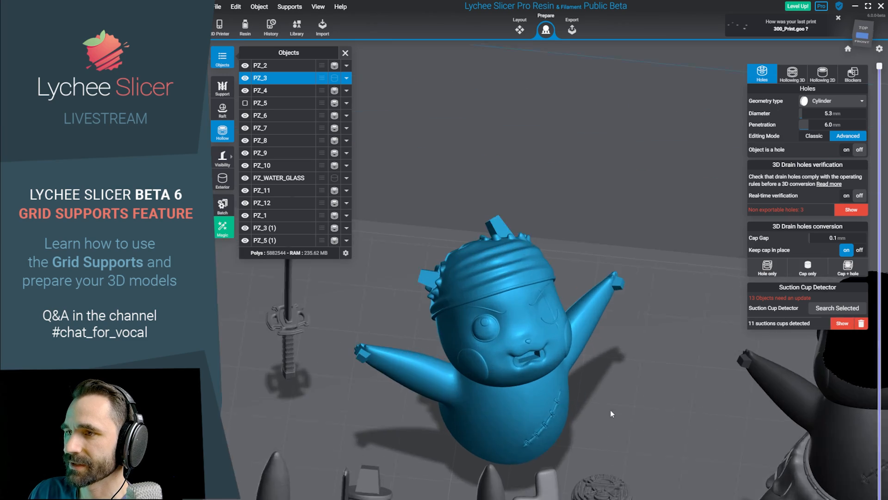
right_drag(610, 410, 574, 310)
click(576, 310)
right_drag(587, 357, 577, 327)
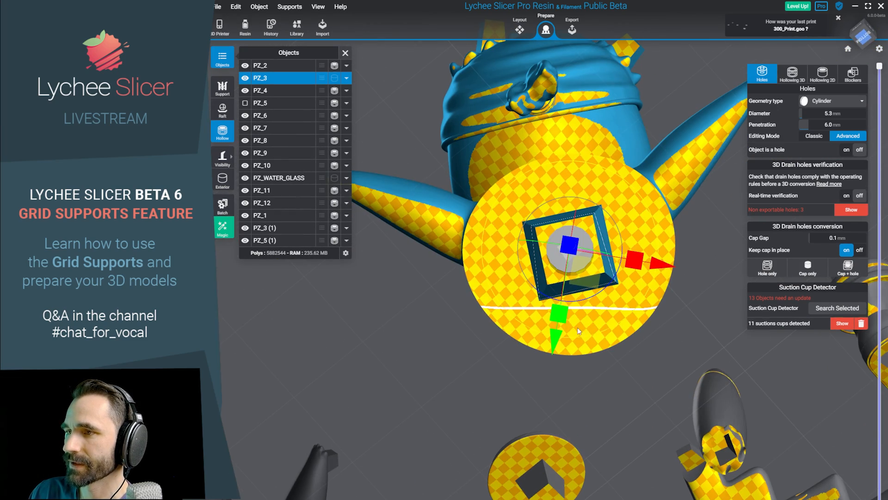
right_drag(576, 262, 639, 391)
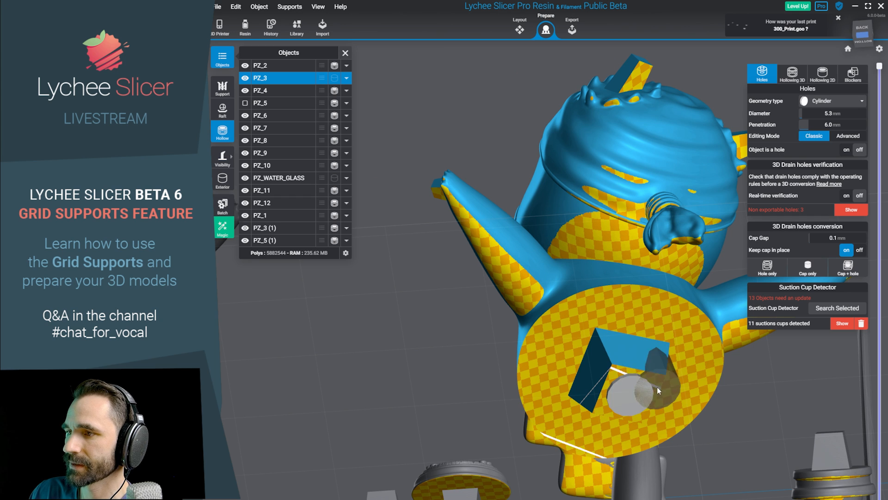
Place four 3.2 mm drain holes around the square socket on the PZ_3 body's underside.
click(587, 431)
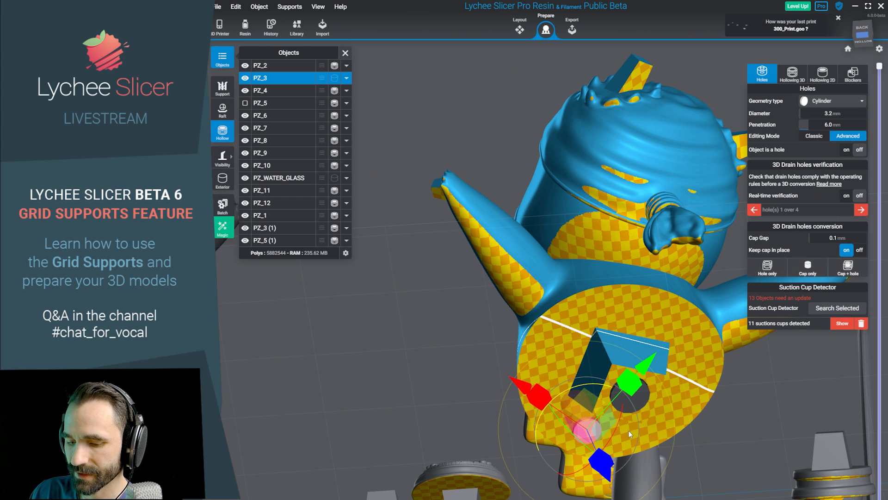
click(645, 318)
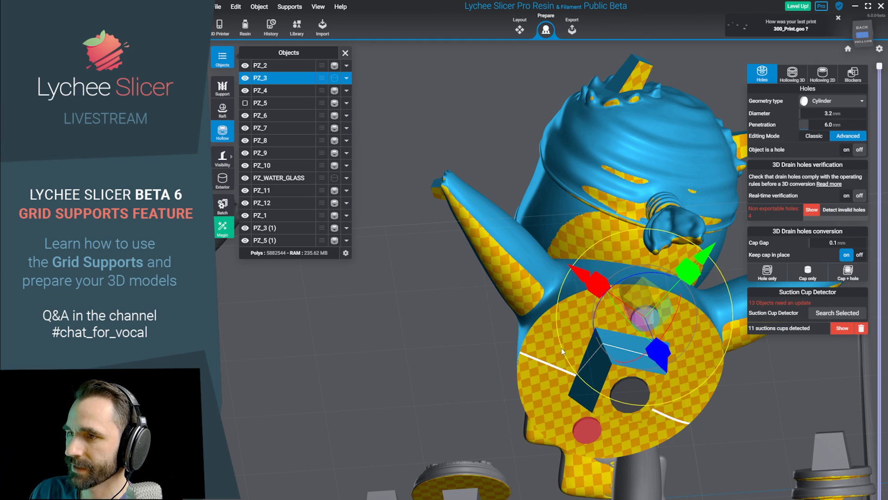
key(Escape)
click(559, 348)
right_drag(663, 385, 635, 336)
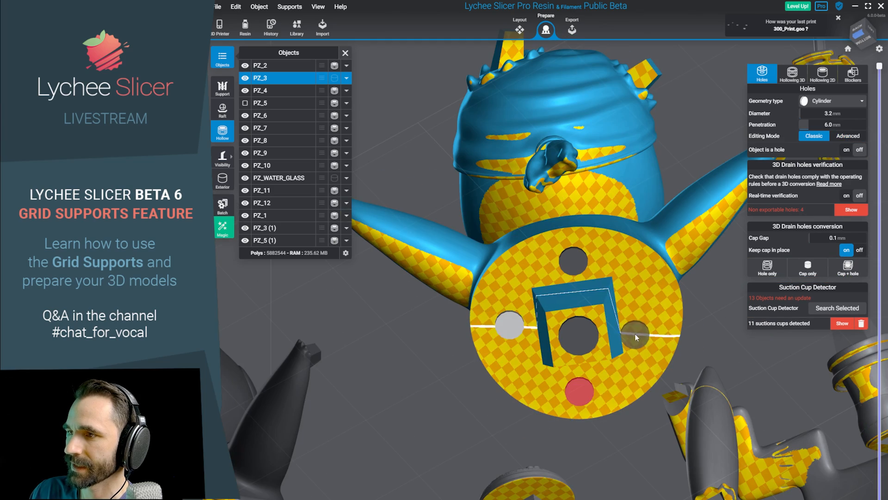
click(585, 397)
Viewing the interior of PZ_3, shift the misaligned 3.2 mm drain hole inward and set its penetration to 3.2 mm.
right_drag(585, 397, 324, 407)
click(223, 180)
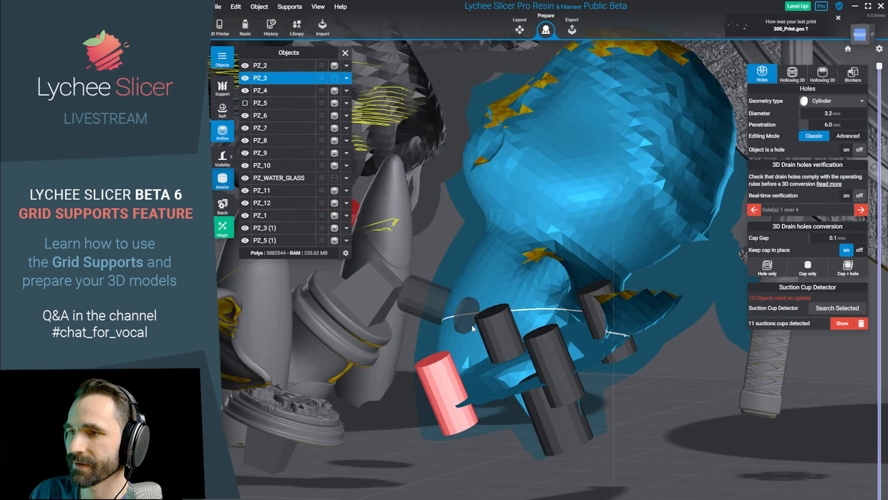
right_drag(473, 329, 486, 401)
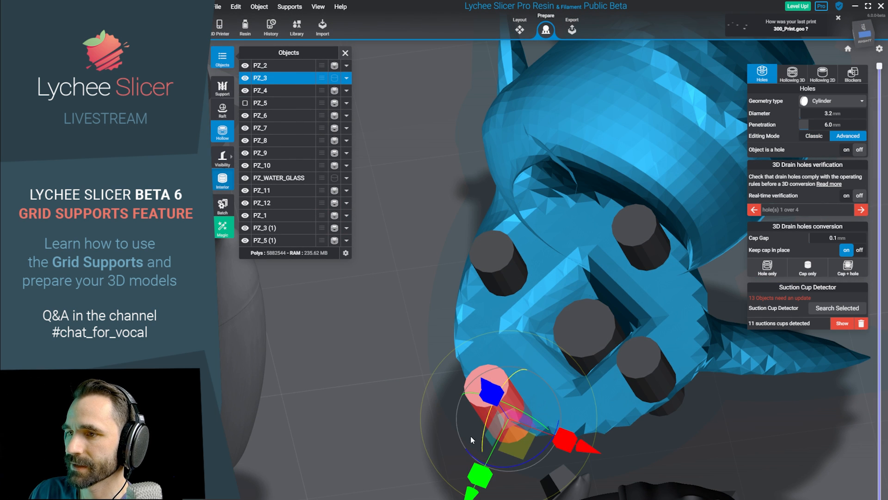
drag(440, 472, 514, 388)
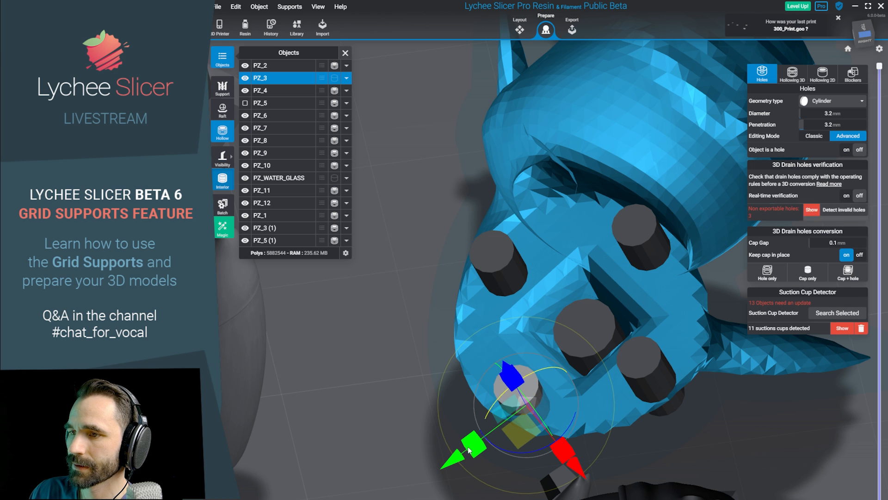
Search PZ_3 for suction cups and examine its interior and exterior for remaining contours.
click(651, 442)
scroll(651, 442, down, 3)
right_drag(651, 442, 554, 418)
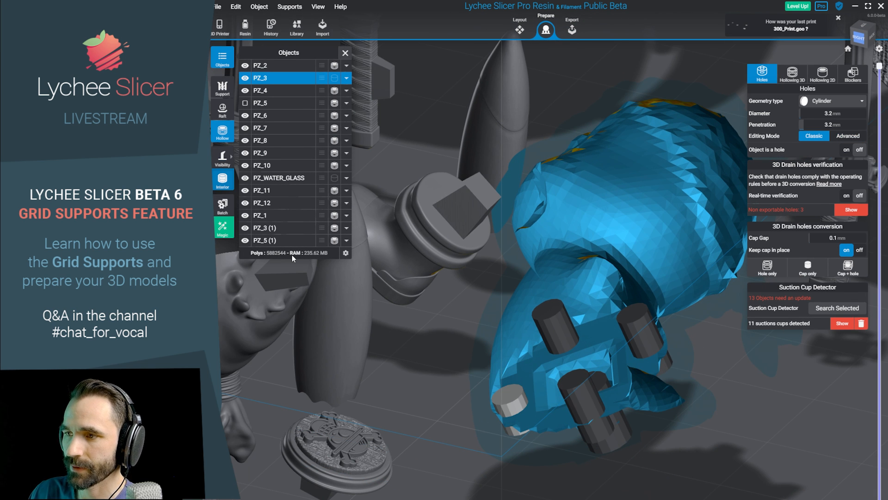
right_drag(499, 277, 542, 354)
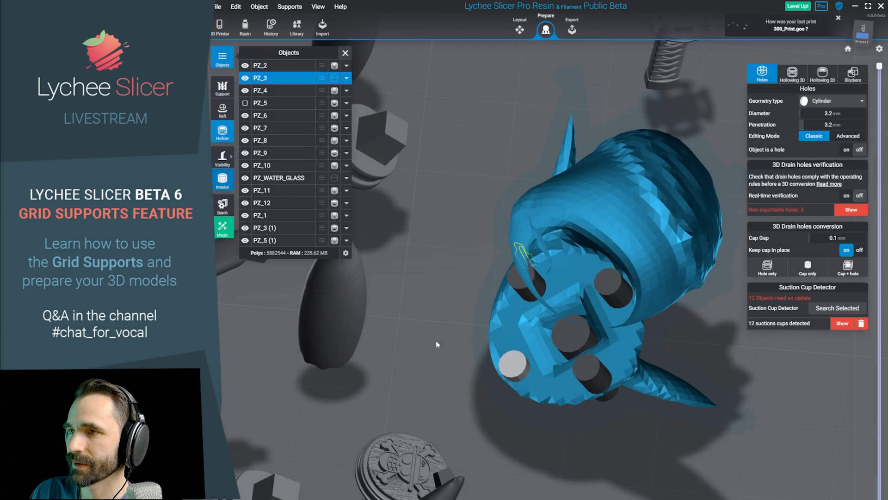
right_drag(436, 341, 537, 328)
click(223, 179)
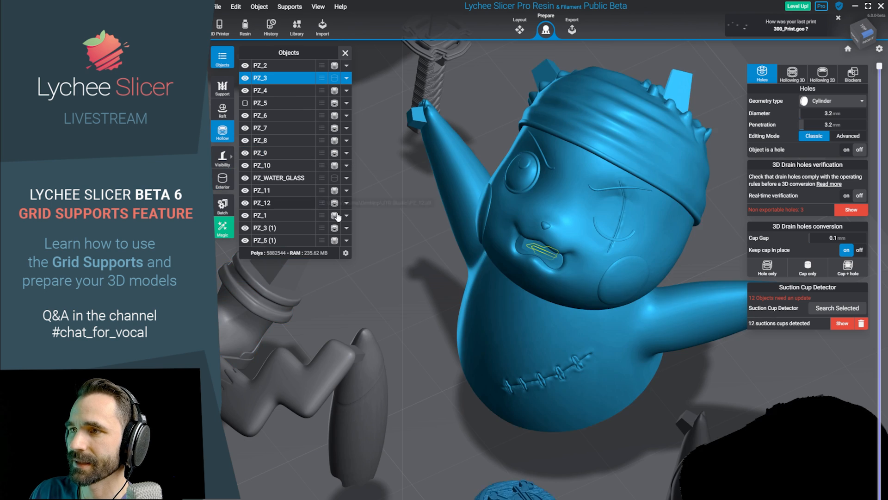
Place a cylindrical drain hole in the slot inside the PZ_3 figure's mouth and set its diameter to 1.3 mm.
scroll(547, 342, up, 8)
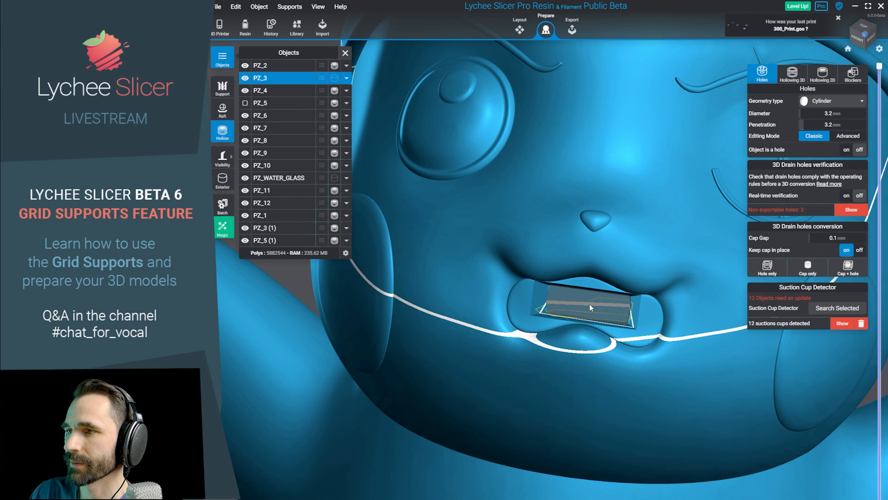
click(589, 304)
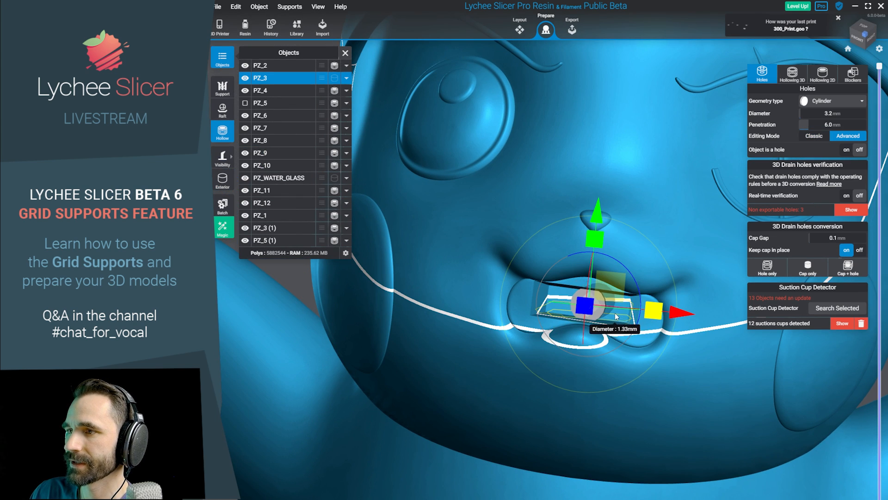
scroll(607, 332, down, 6)
Place a cylindrical drain hole at the ear opening on top of the PZ_3 head and set its diameter to 1.3 mm.
right_drag(598, 340, 518, 388)
scroll(518, 387, up, 5)
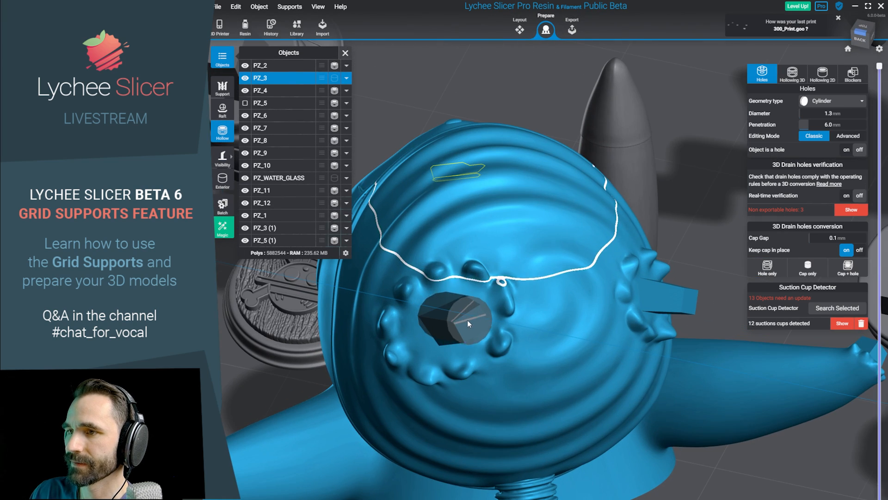
click(471, 323)
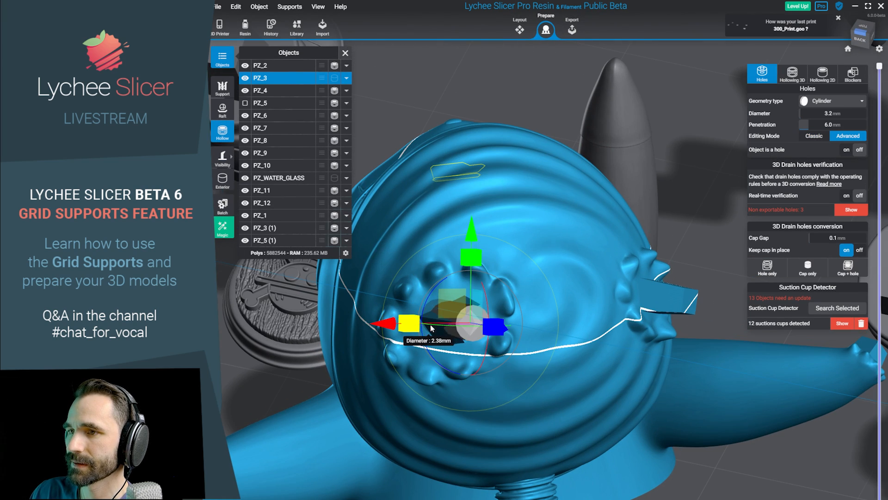
right_drag(561, 351, 575, 336)
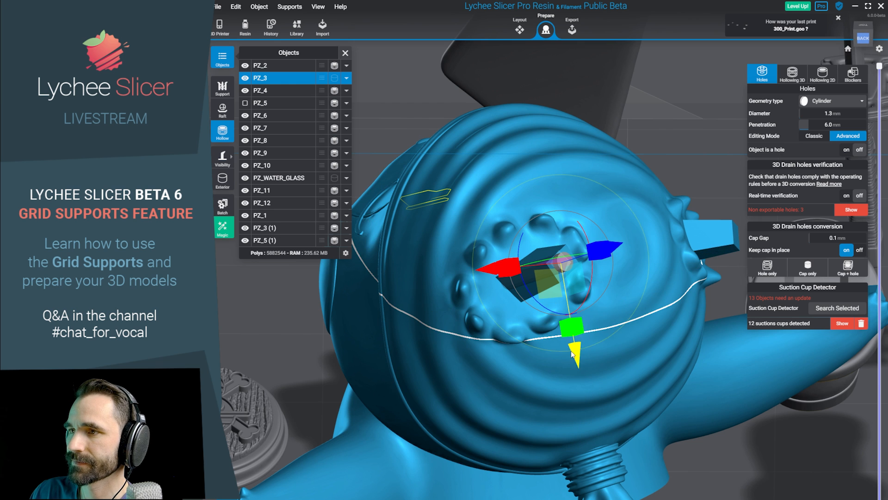
right_drag(644, 340, 488, 307)
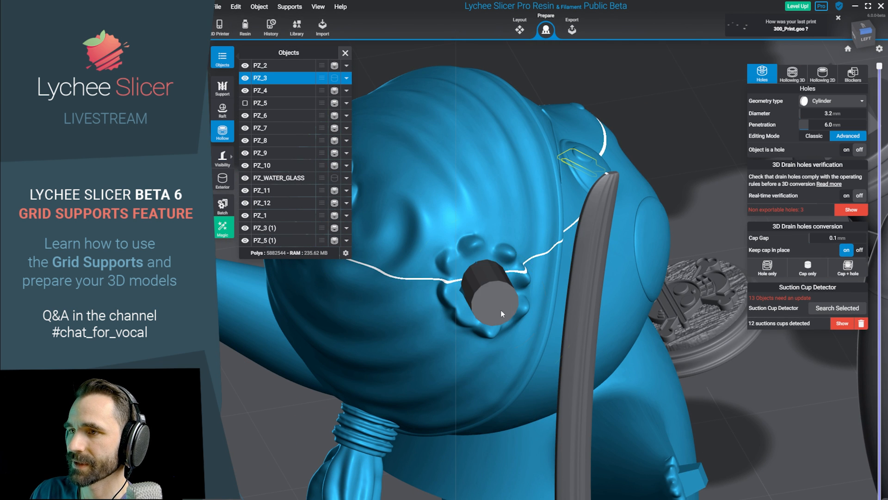
Adjust the position of the 1.3 mm drain hole at the ear opening and check it from inside the head.
click(498, 308)
drag(519, 283, 516, 286)
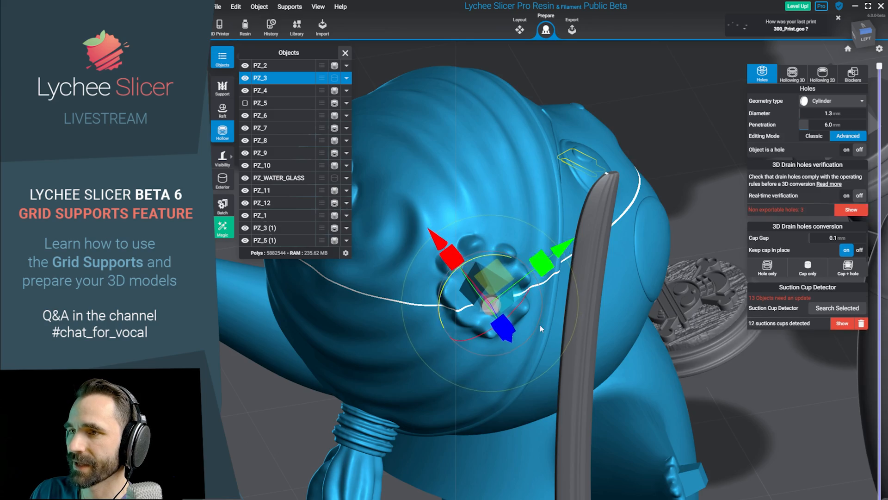
right_drag(540, 325, 467, 402)
scroll(566, 384, up, 5)
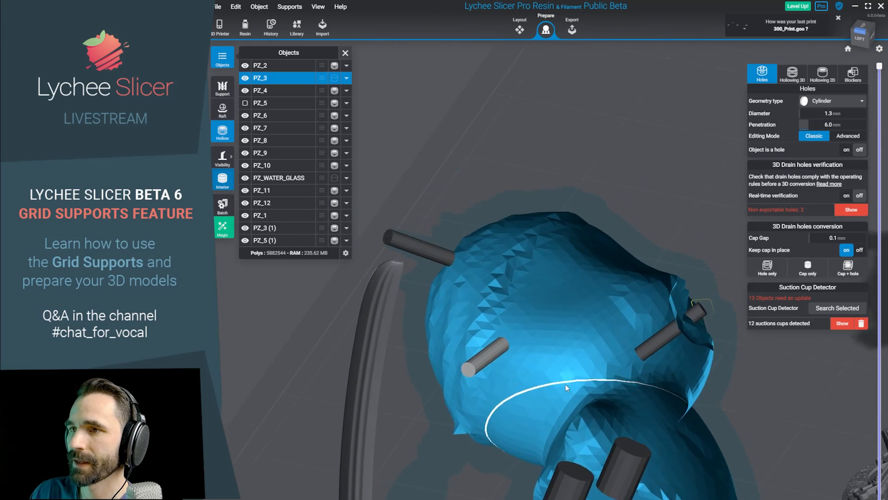
Extend the 1.3 mm drain hole in the PZ_3 head interior to 6.2 mm penetration and return to the exterior view.
right_drag(566, 384, 600, 285)
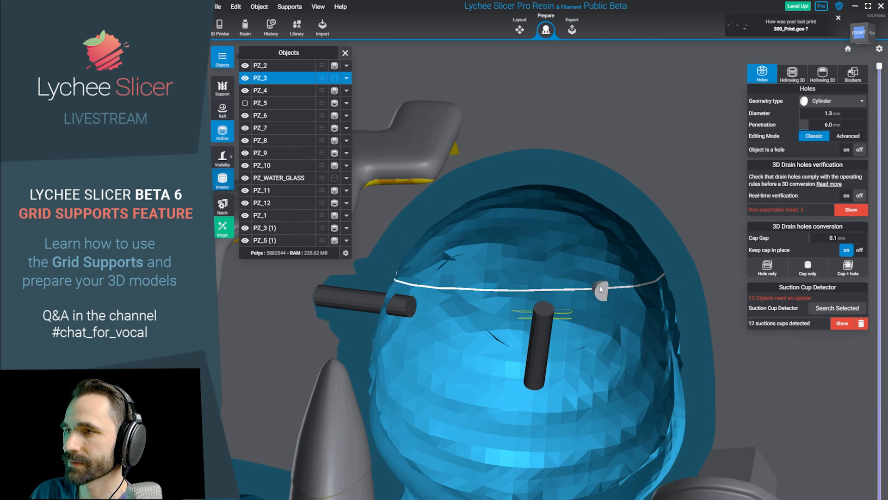
middle_drag(662, 310, 604, 363)
scroll(604, 363, up, 2)
click(544, 350)
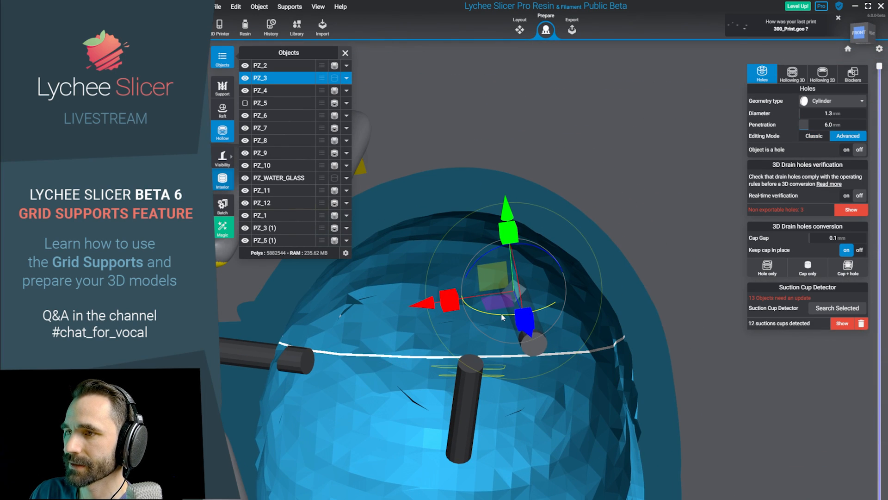
drag(524, 319, 528, 326)
click(666, 305)
right_drag(667, 306, 532, 352)
key(i)
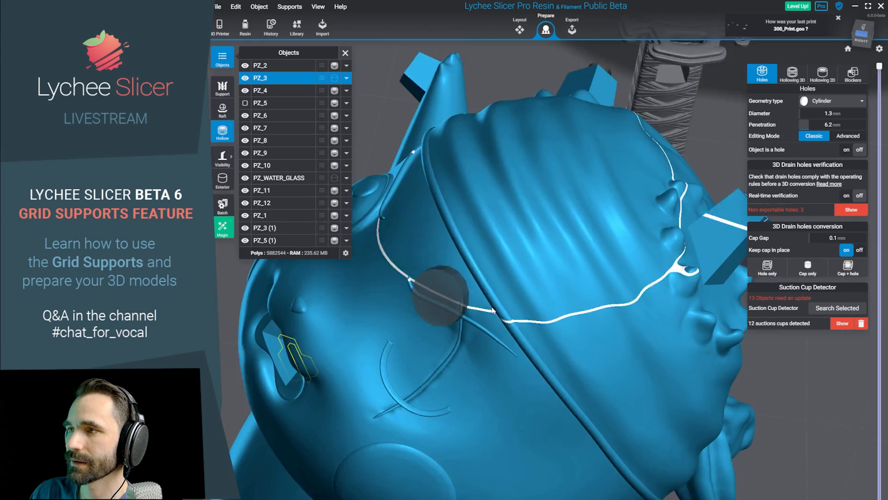
Select the PZ_WATER_GLASS swirl and clear the suction cup detection results.
scroll(492, 308, down, 6)
right_drag(493, 308, 507, 369)
click(640, 432)
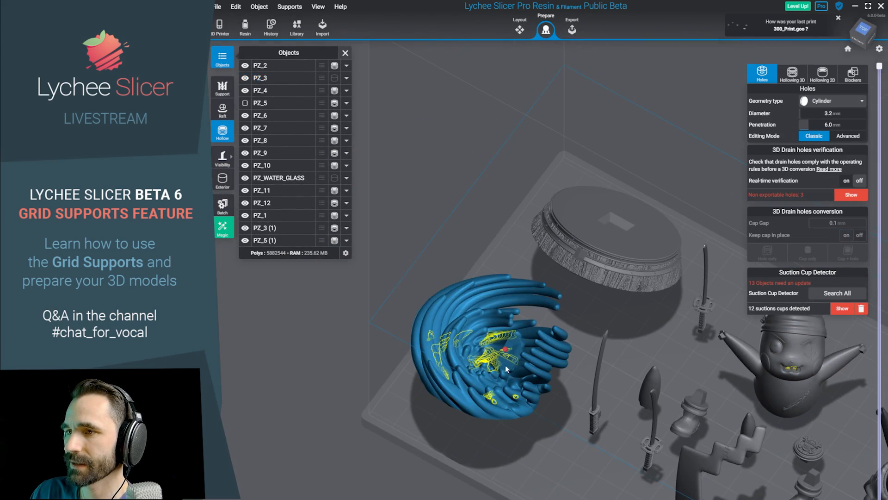
click(507, 368)
mouse_move(589, 351)
right_down()
mouse_move(596, 287)
mouse_move(578, 348)
right_up()
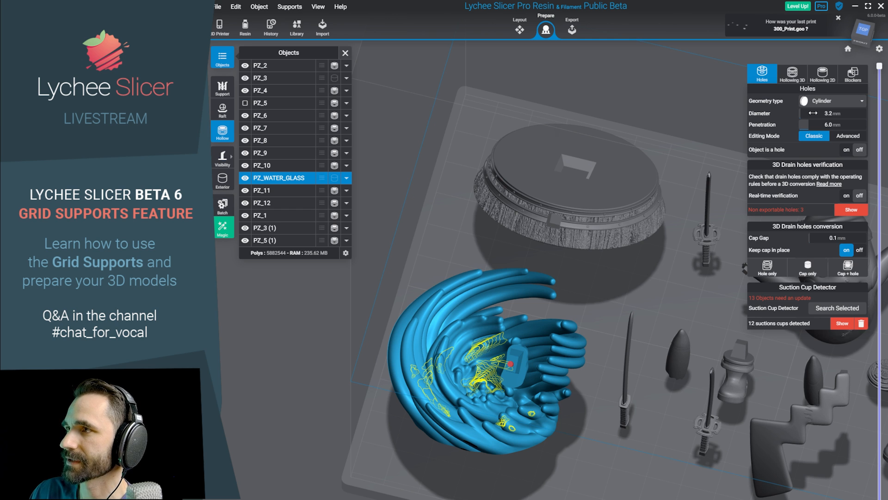
click(793, 74)
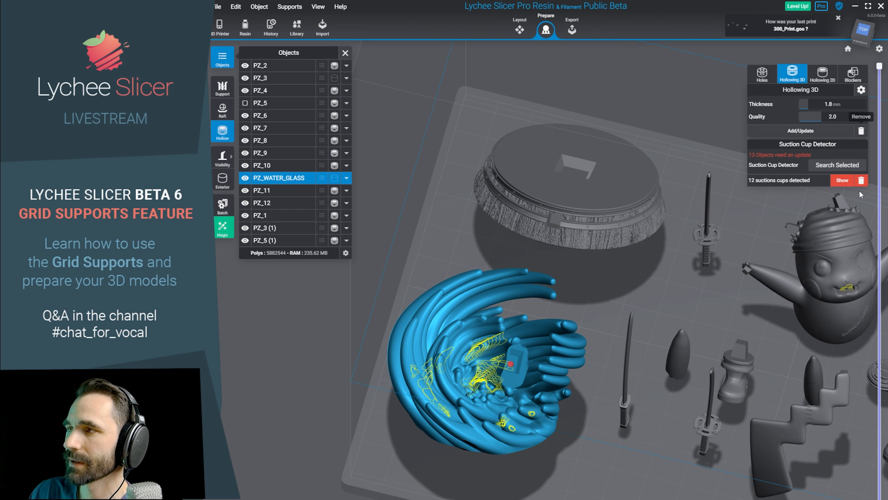
right_drag(565, 308, 670, 188)
click(762, 74)
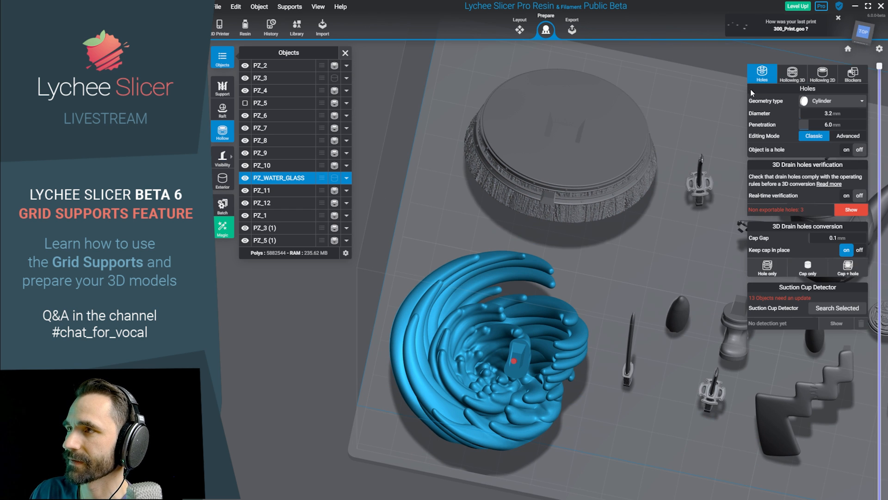
Hide the object list, select the PZ_3 figure and examine the drain holes on its underside.
right_drag(590, 377, 615, 345)
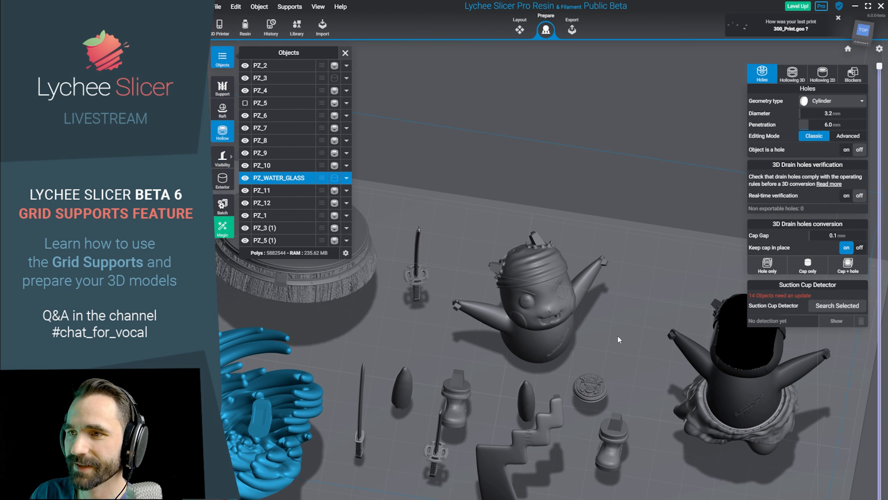
middle_drag(552, 321, 593, 307)
click(222, 59)
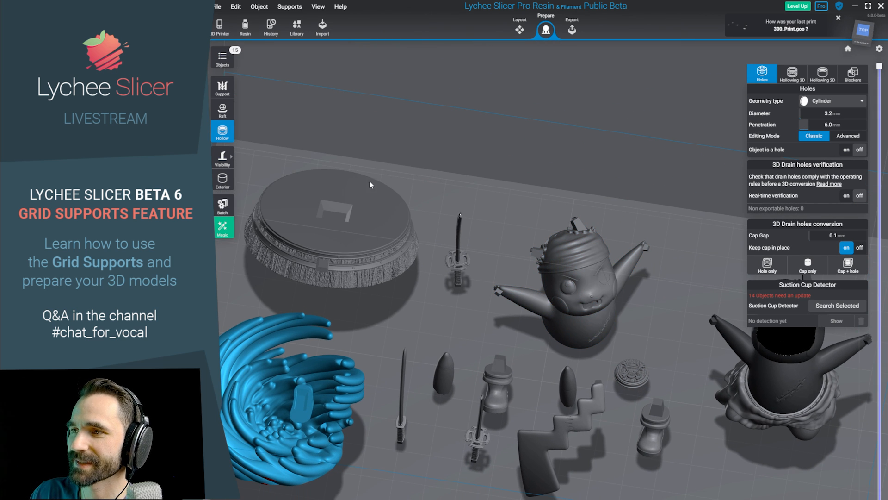
click(511, 345)
click(574, 328)
right_drag(574, 328, 633, 264)
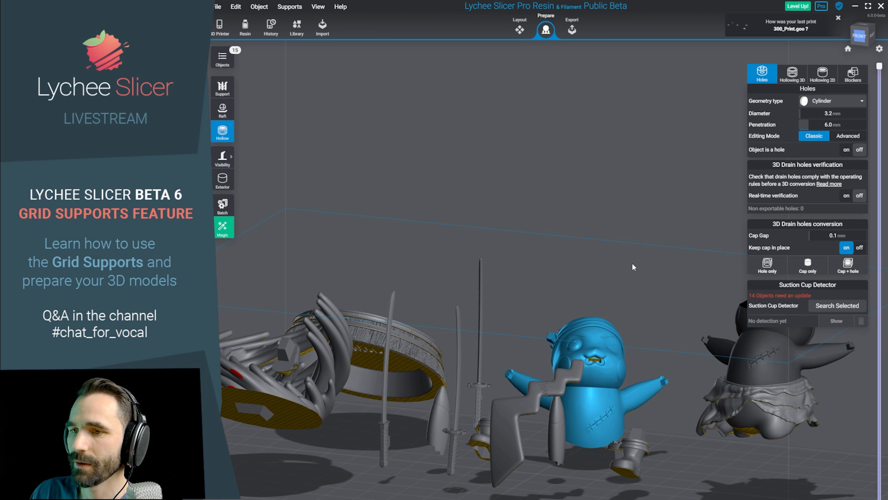
right_drag(525, 273, 546, 140)
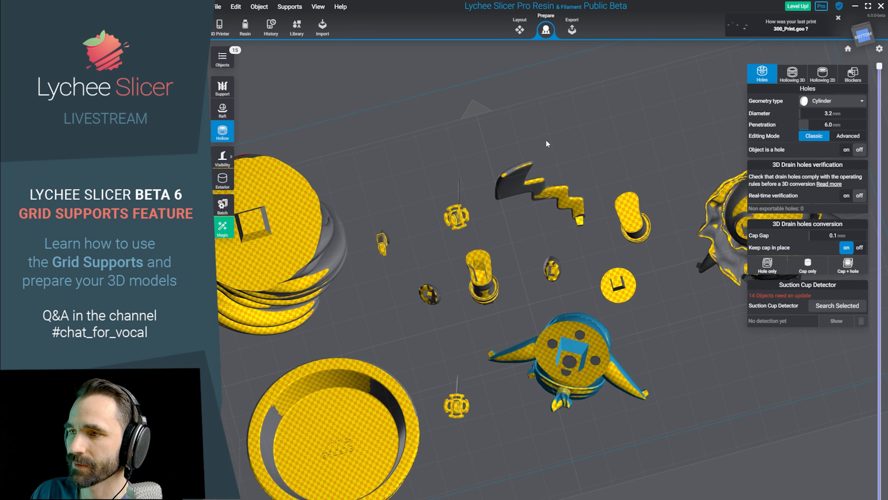
click(581, 334)
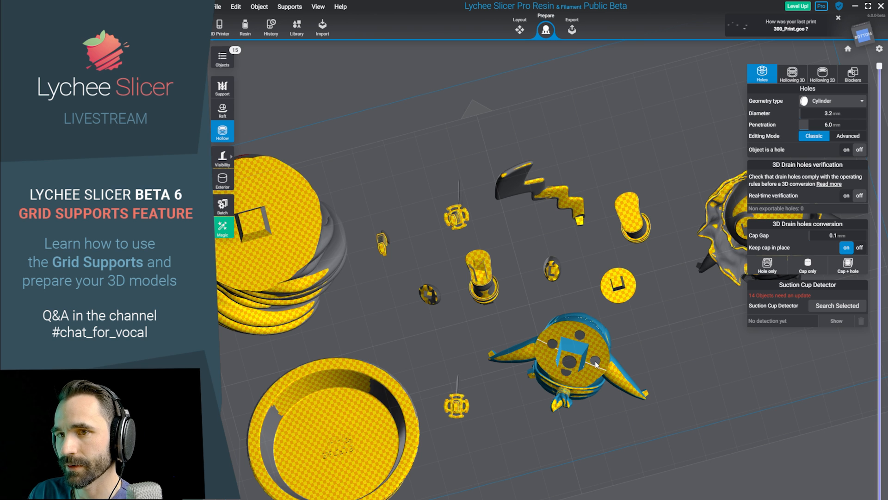
scroll(683, 317, up, 3)
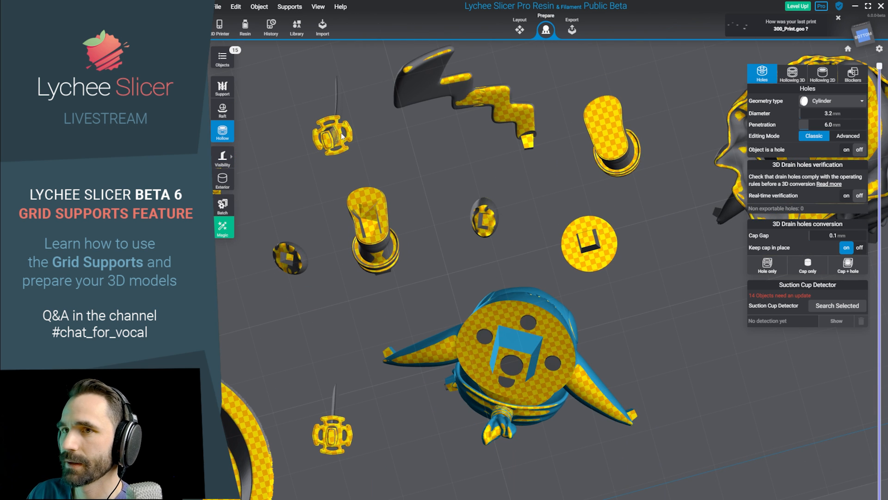
Switch to structure supports for the selected figure and enable Snap on Grid.
click(220, 95)
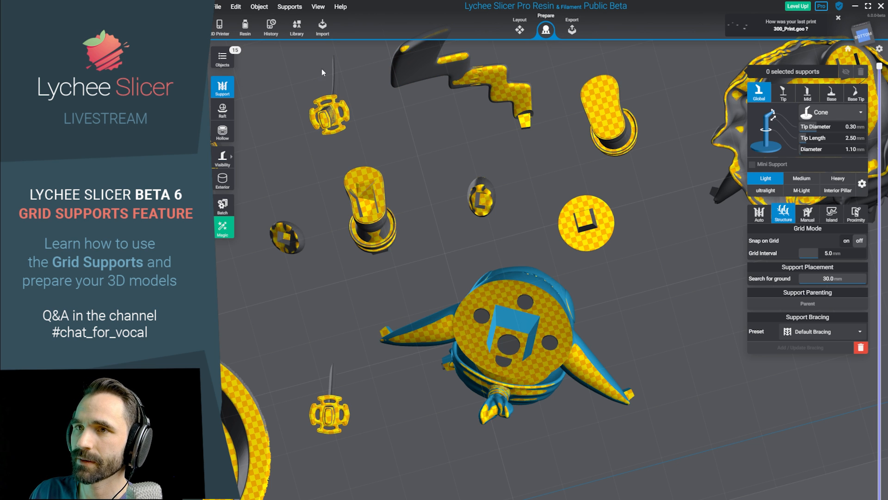
scroll(688, 279, up, 2)
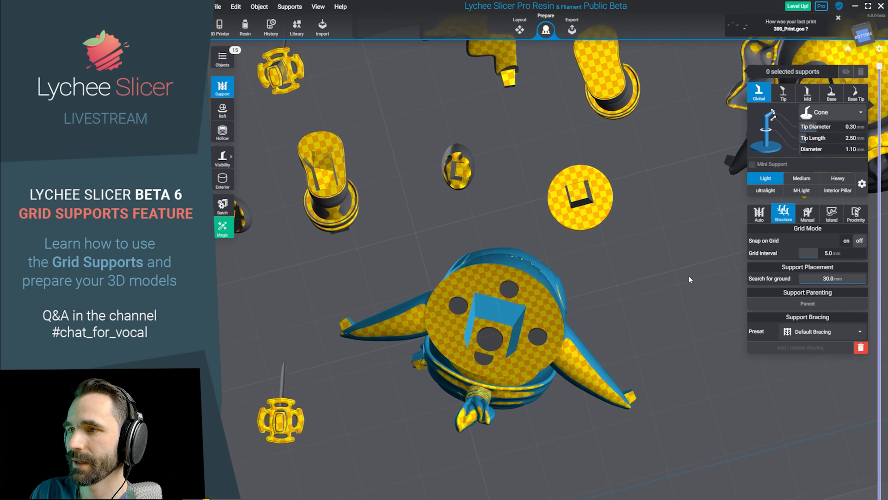
right_drag(689, 280, 673, 271)
click(576, 302)
click(553, 305)
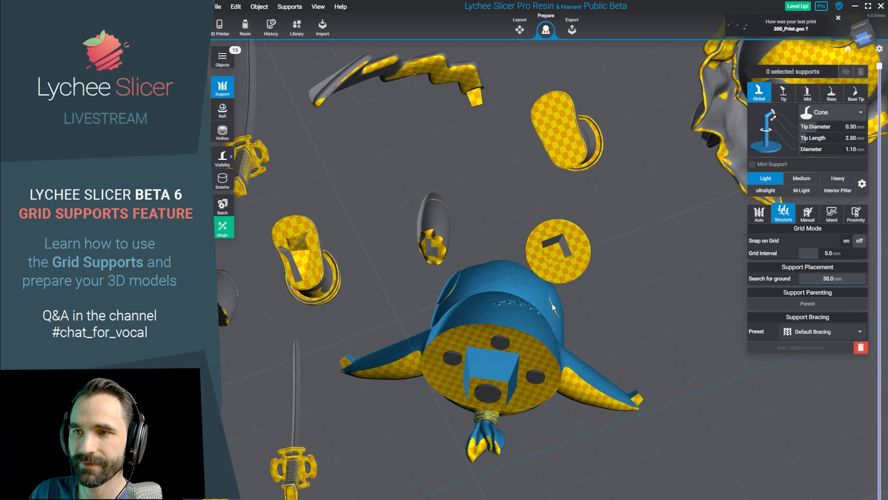
click(849, 243)
scroll(684, 287, down, 2)
right_drag(684, 287, 661, 448)
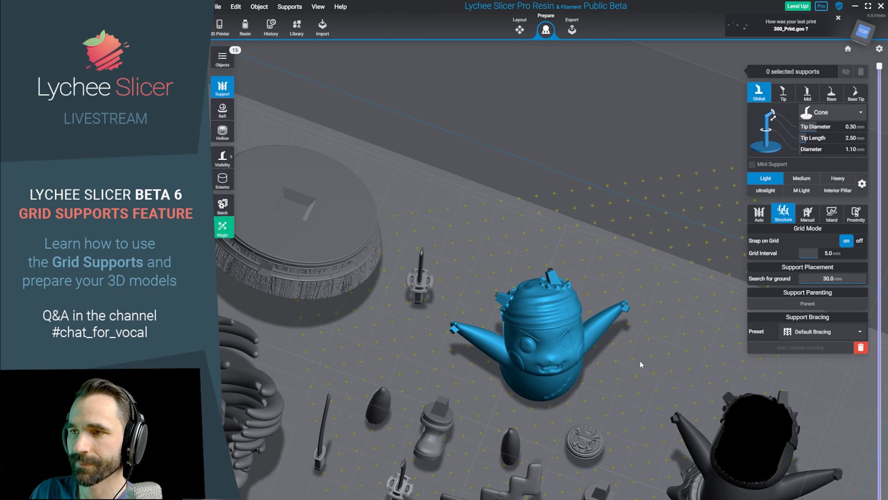
Set the support grid interval to 4.0 mm after trying 3.0 mm.
right_drag(690, 331, 654, 338)
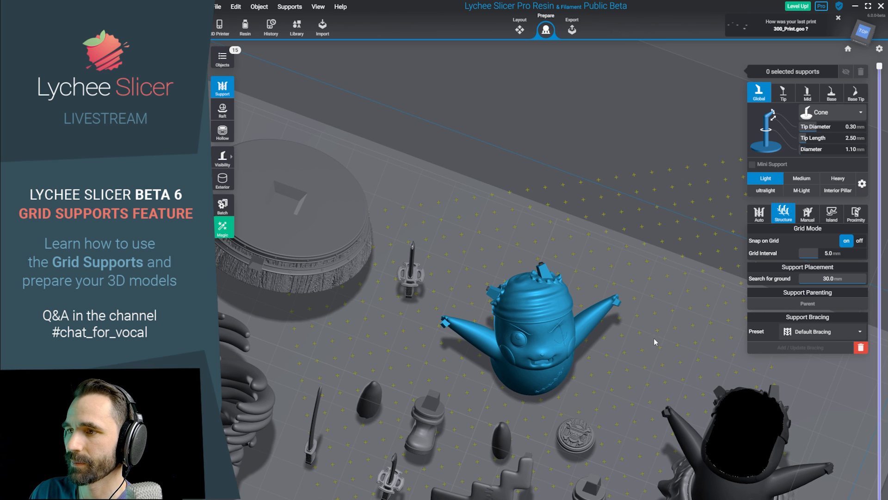
scroll(657, 345, up, 3)
middle_drag(658, 353, 672, 327)
scroll(615, 310, down, 2)
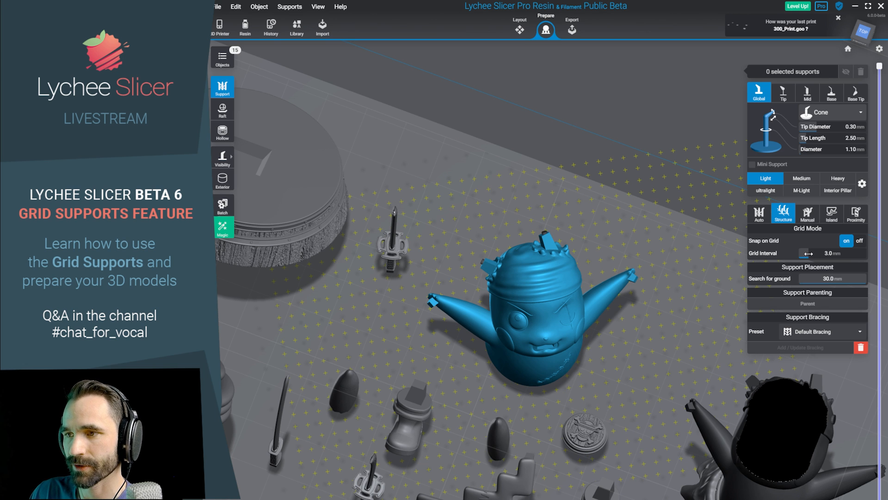
drag(806, 253, 806, 254)
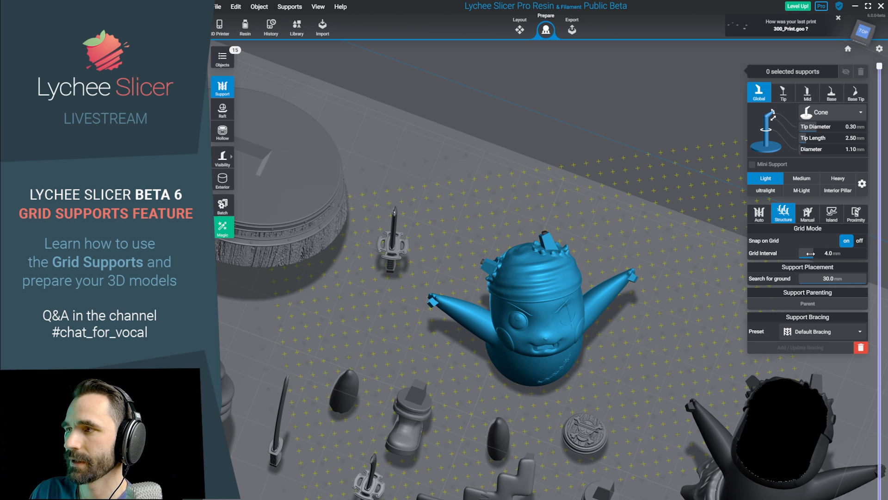
Preview support placement on the figure's underside and set the grid interval to 2.0 mm.
scroll(658, 349, up, 2)
scroll(656, 350, up, 2)
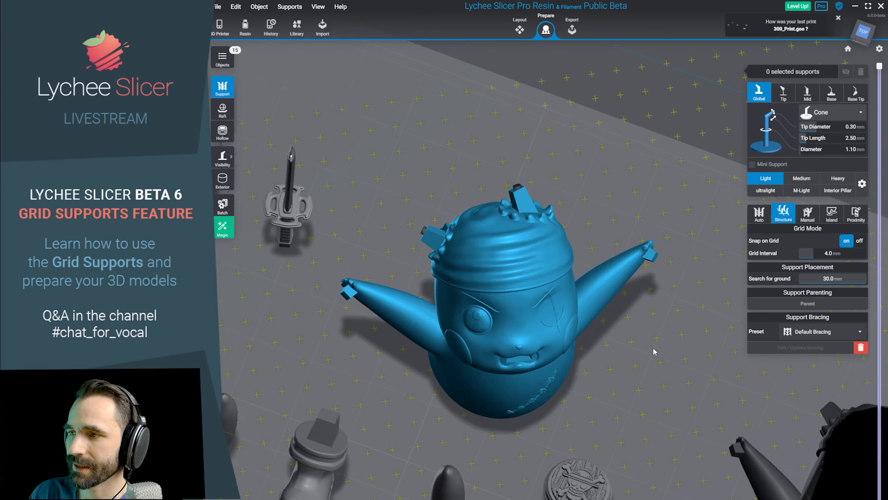
right_drag(654, 352, 400, 266)
scroll(371, 266, up, 2)
middle_drag(371, 266, 460, 276)
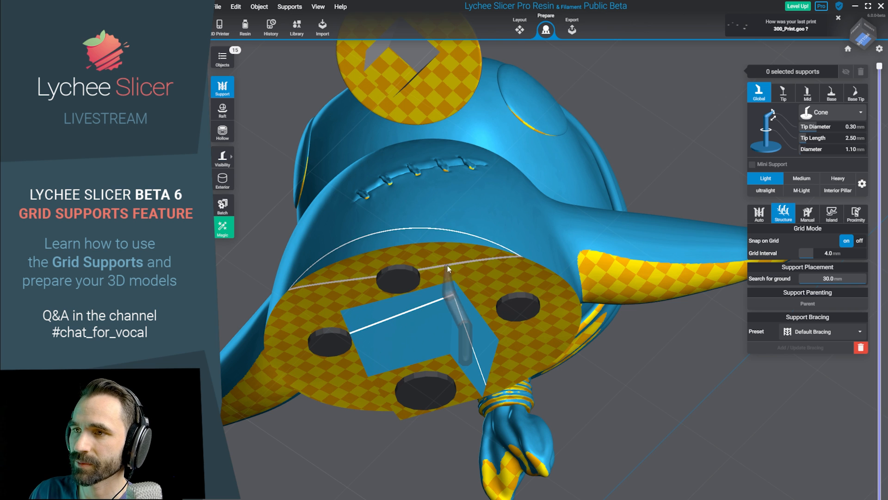
scroll(447, 265, up, 3)
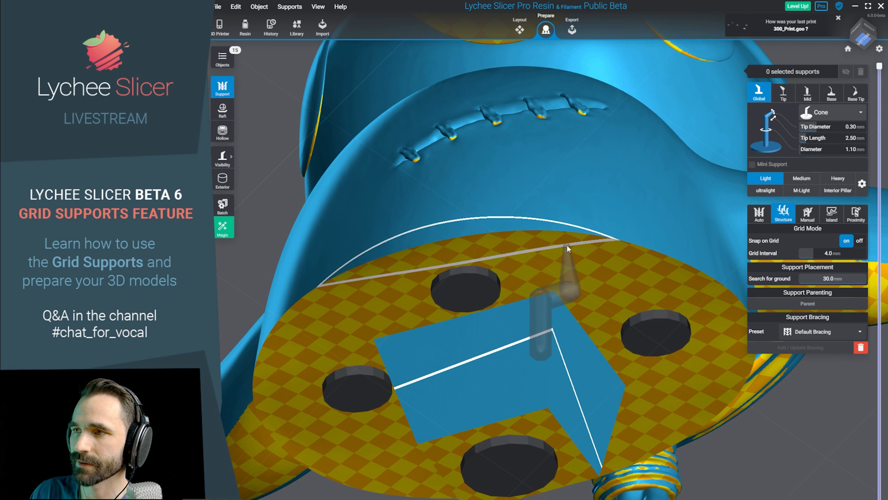
mouse_move(812, 251)
drag(805, 251, 796, 251)
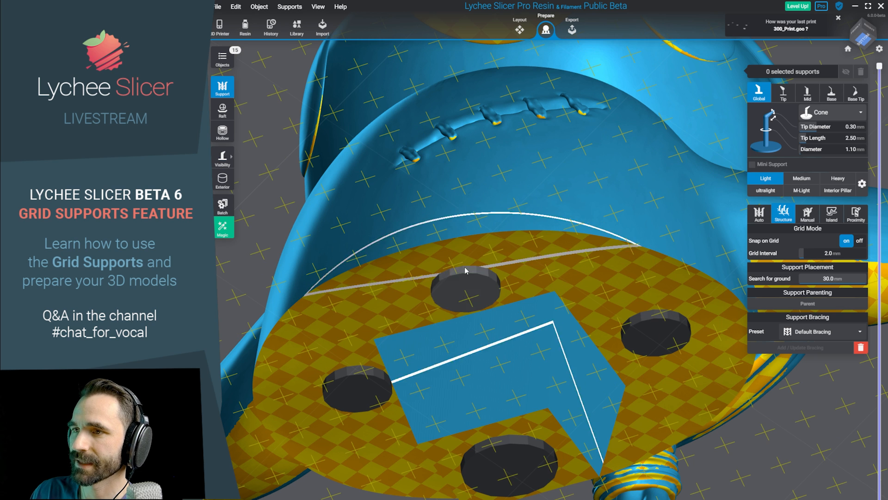
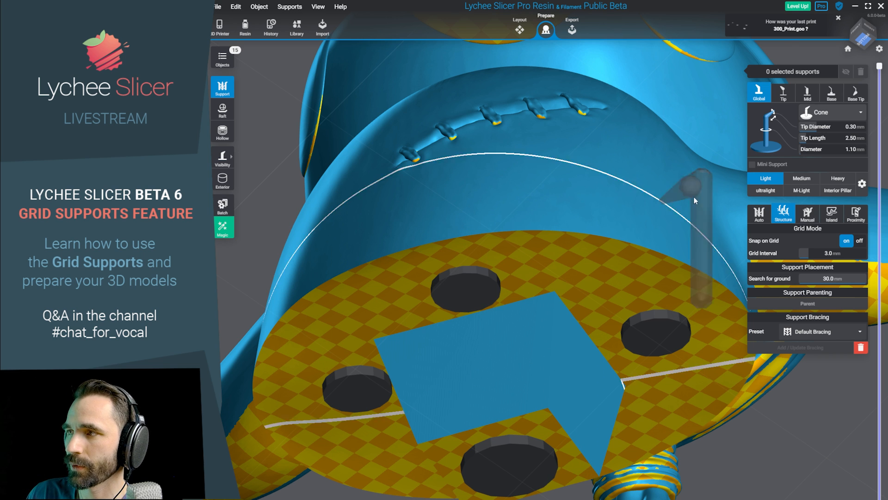
Set the grid interval to 4.0 mm and place light cone supports along the front edge of the figure's underside.
mouse_move(815, 257)
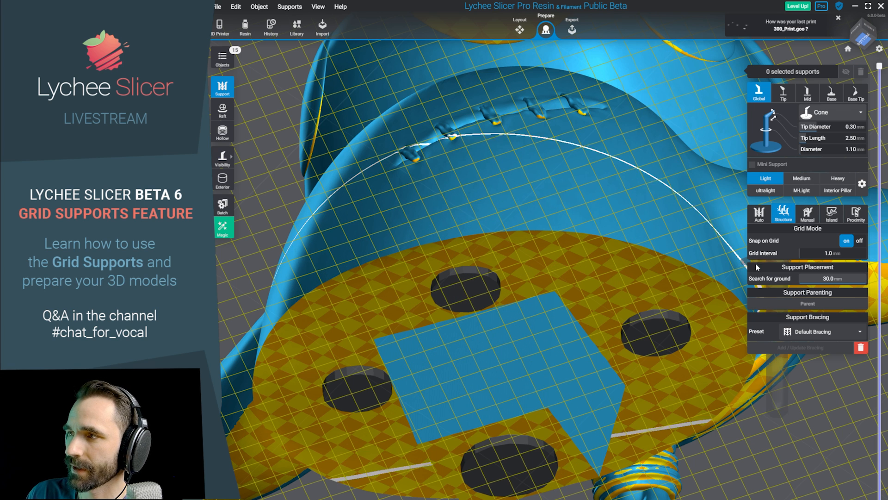
drag(801, 254, 813, 254)
right_drag(537, 222, 490, 231)
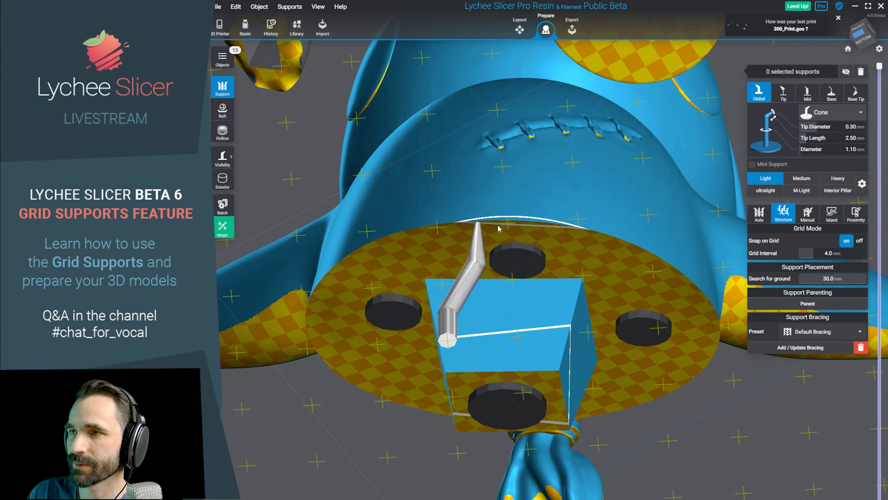
click(478, 223)
click(506, 223)
drag(533, 224, 597, 238)
Delete the round base, the water swirl and the small accessory parts from the build plate.
right_drag(597, 238, 708, 259)
scroll(708, 259, down, 3)
drag(809, 452, 386, 328)
middle_drag(387, 329, 551, 378)
key(Delete)
drag(589, 477, 330, 165)
key(Delete)
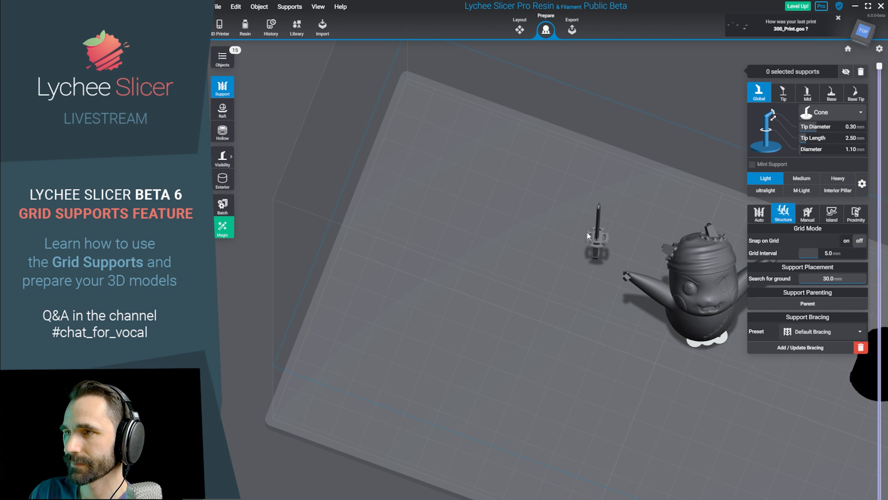
Undo the trial changes on the figure and delete all supports beneath its body.
scroll(556, 282, up, 5)
click(624, 311)
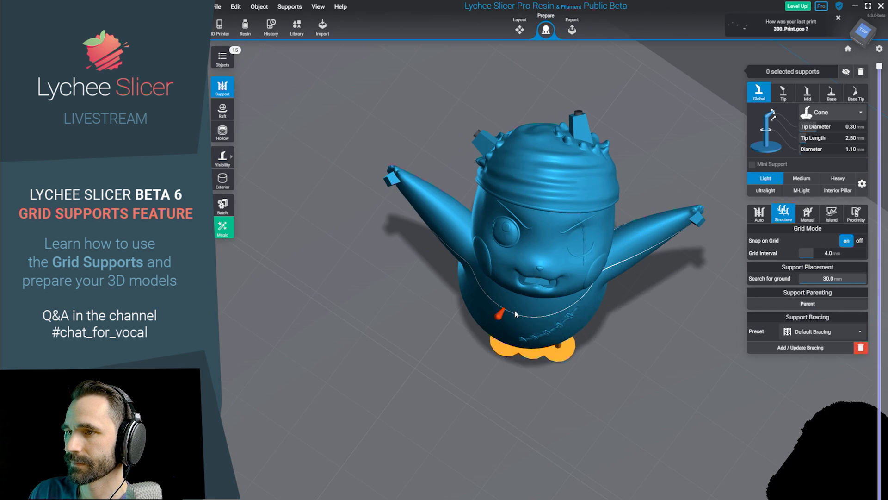
right_drag(514, 310, 436, 246)
scroll(421, 307, up, 3)
drag(436, 246, 359, 263)
click(359, 263)
right_drag(359, 262, 709, 488)
click(508, 207)
key(ctrl+z)
key(ctrl+z)
key(ctrl+z)
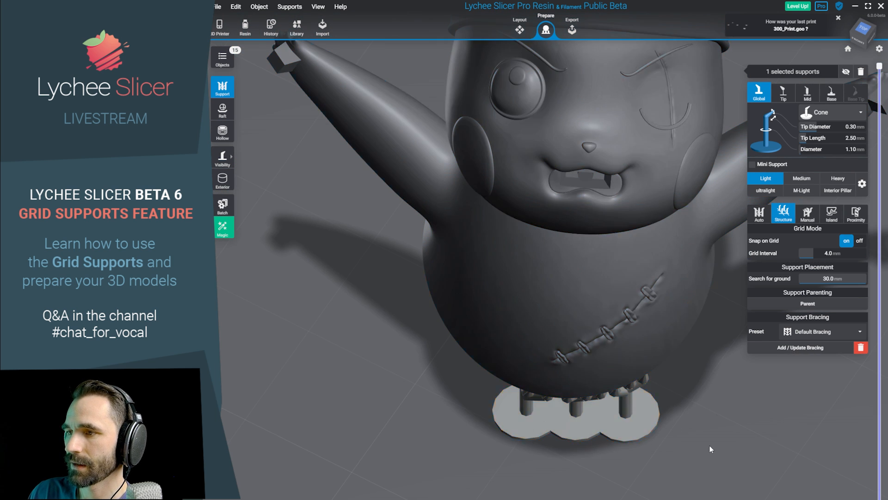
shift+drag(710, 448, 446, 357)
key(Delete)
Start a supports projection for the figure and select its flat underside and connector block with Surface Crease at 9°.
right_drag(664, 428, 668, 241)
click(807, 216)
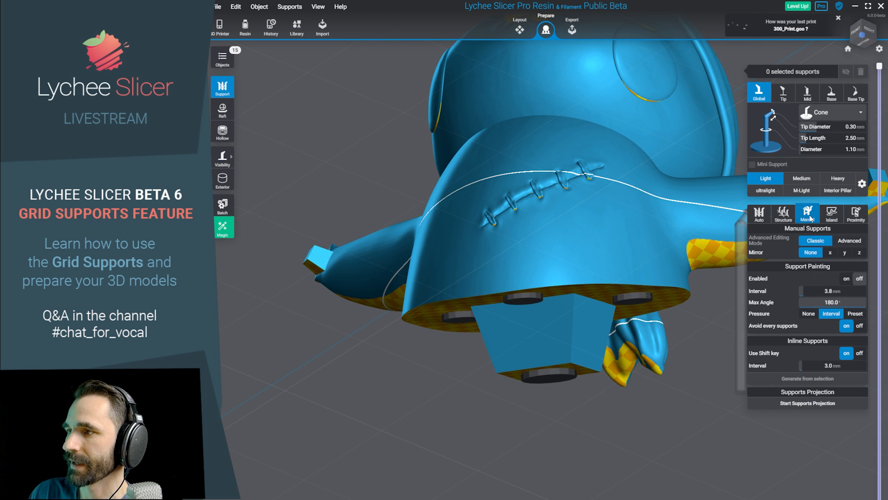
click(807, 403)
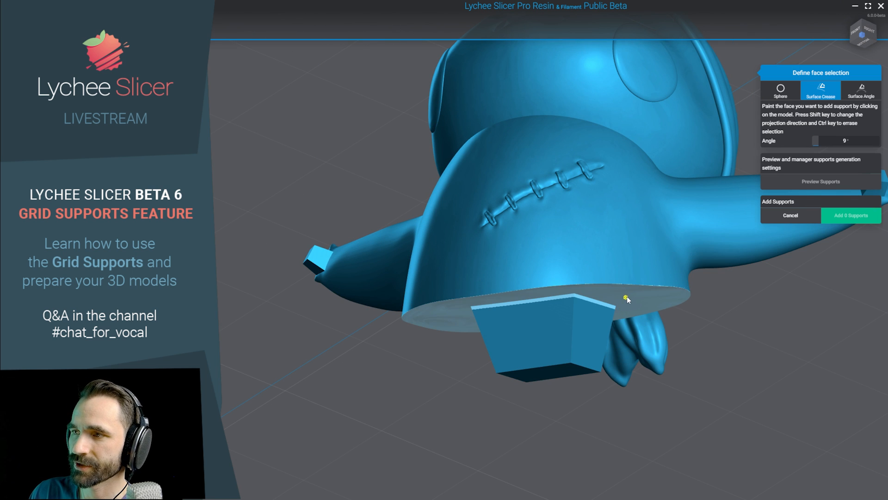
right_drag(710, 388, 712, 347)
click(563, 376)
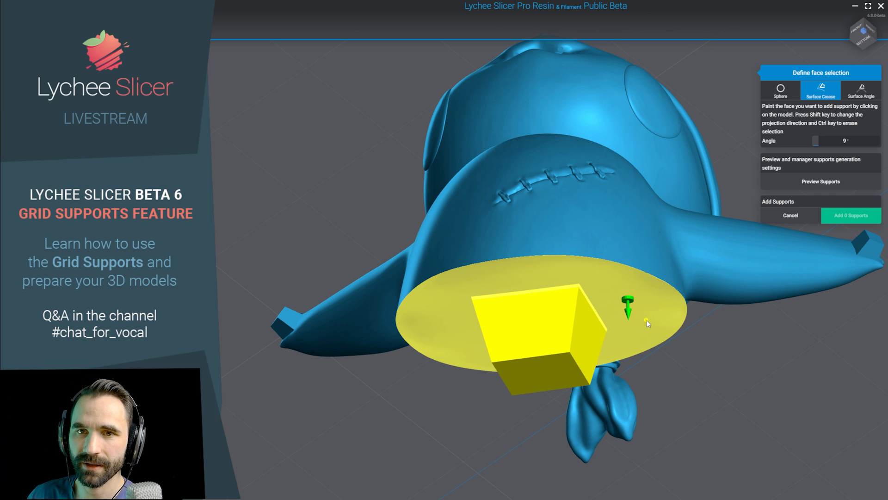
Preview supports for the flat underside, turn on Grid infill with a 3.8 mm interval, and add the supports.
click(641, 334)
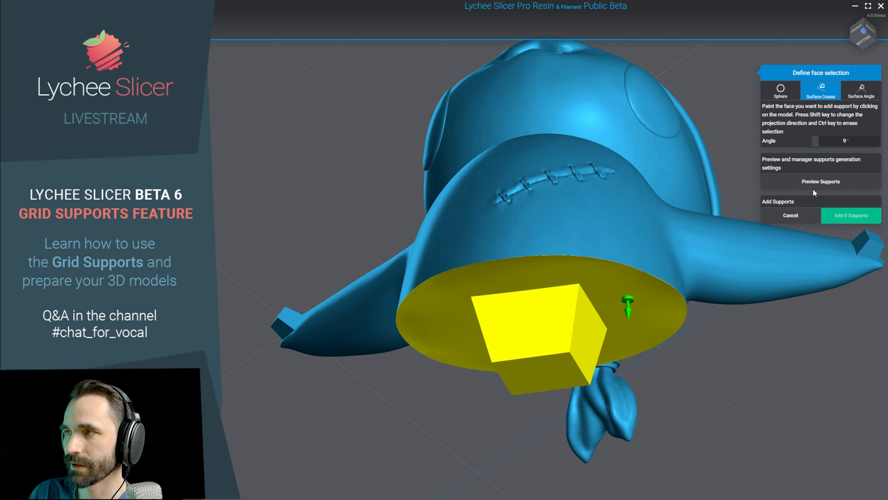
click(820, 183)
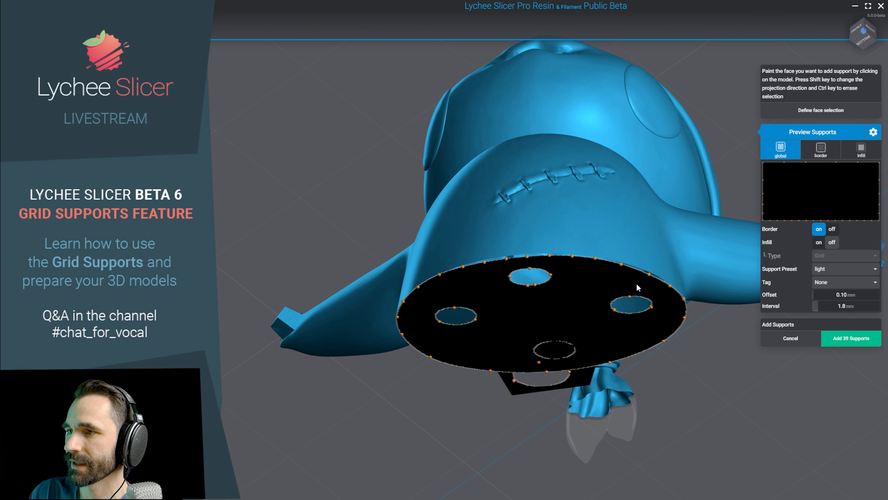
click(861, 149)
click(820, 229)
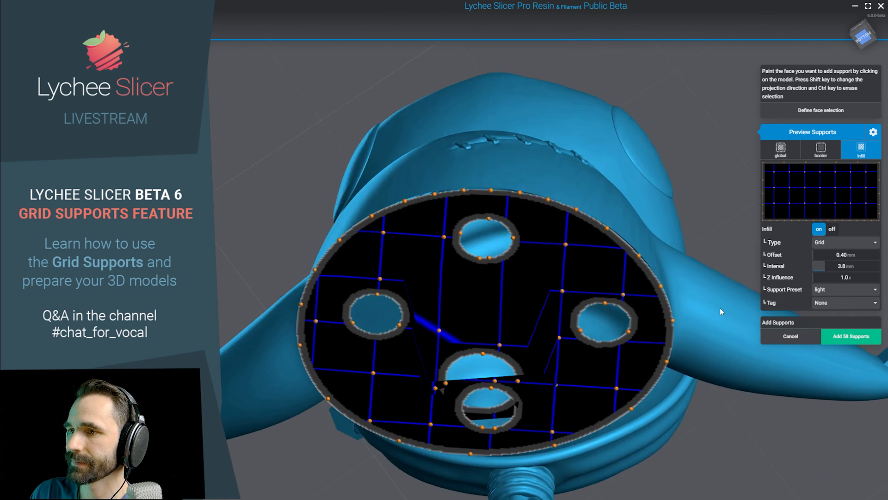
right_drag(720, 307, 701, 331)
scroll(701, 329, down, 2)
click(851, 337)
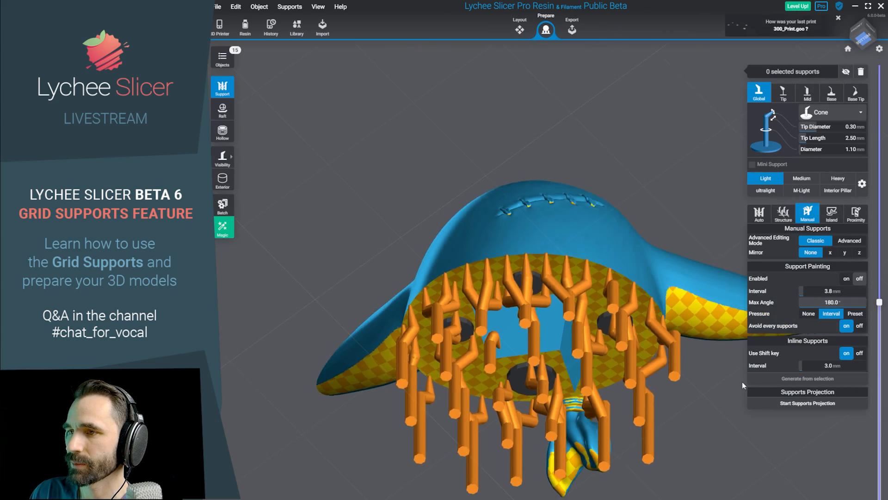
Examine the projected supports under the figure, especially how their tips meet the rim of the flat underside.
right_drag(518, 469, 361, 478)
right_drag(512, 452, 576, 412)
right_drag(480, 289, 488, 259)
scroll(560, 312, up, 1)
right_drag(559, 312, 597, 370)
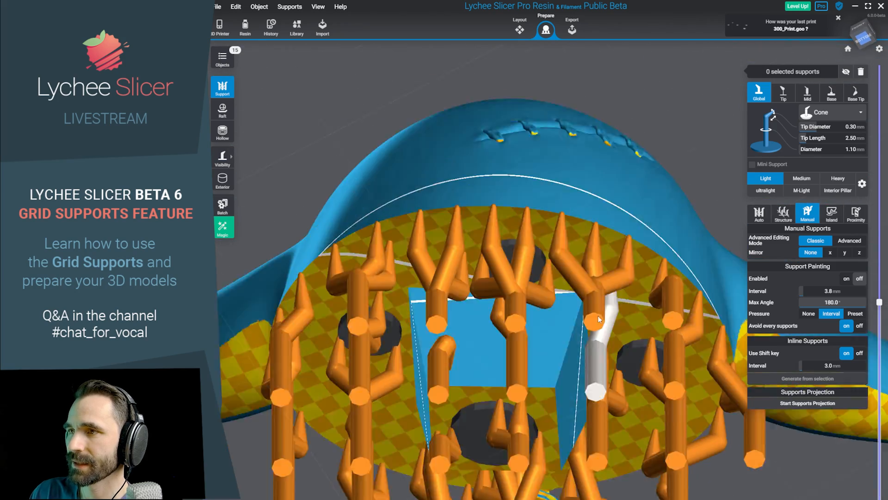
scroll(515, 234, up, 3)
right_drag(515, 235, 573, 289)
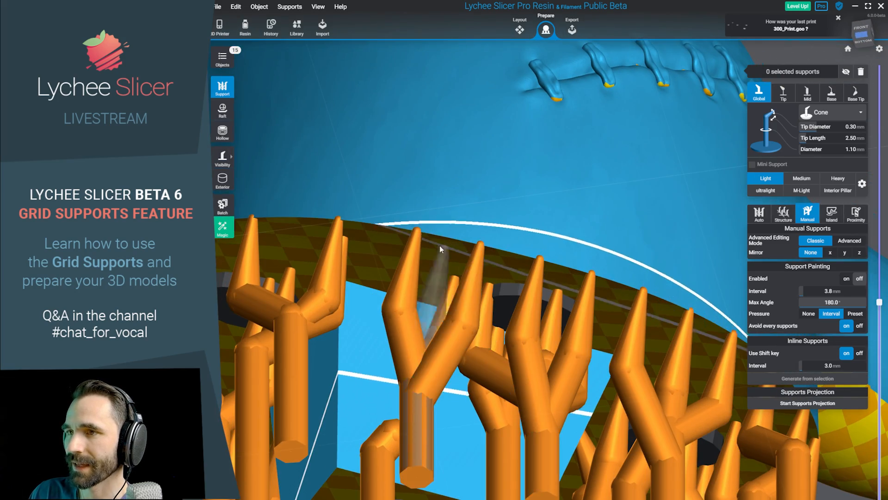
right_drag(440, 248, 435, 358)
scroll(601, 343, down, 5)
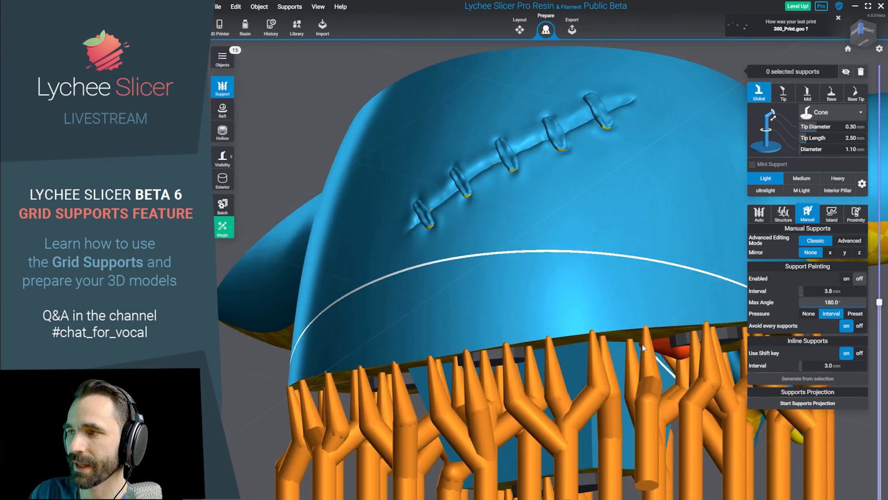
right_drag(642, 344, 692, 385)
scroll(692, 385, down, 3)
right_drag(704, 474, 715, 401)
scroll(660, 432, up, 3)
Start a new supports projection, select the figure's flat underside and connector block, and preview the supports.
click(801, 405)
right_drag(713, 430, 657, 315)
click(615, 303)
click(523, 395)
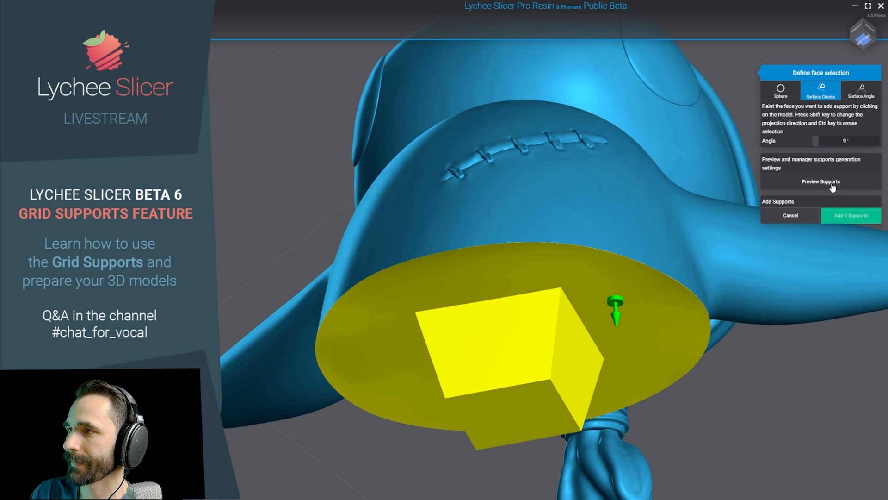
click(833, 182)
Set the border offset to 0.30 mm and add the previewed supports to the figure's underside.
click(823, 150)
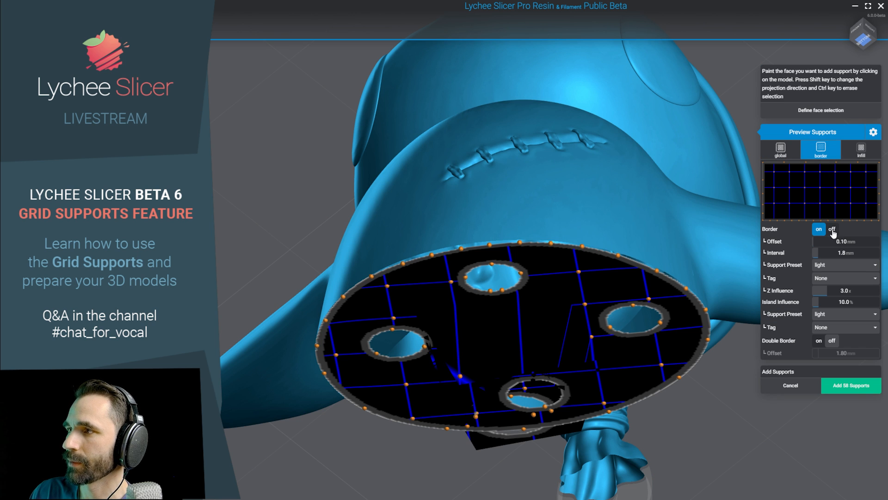
click(842, 241)
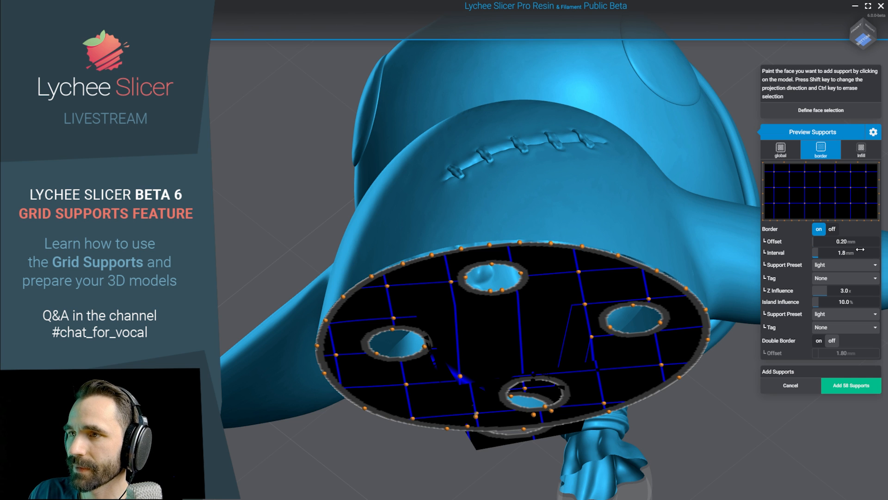
scroll(789, 257, up, 5)
click(843, 240)
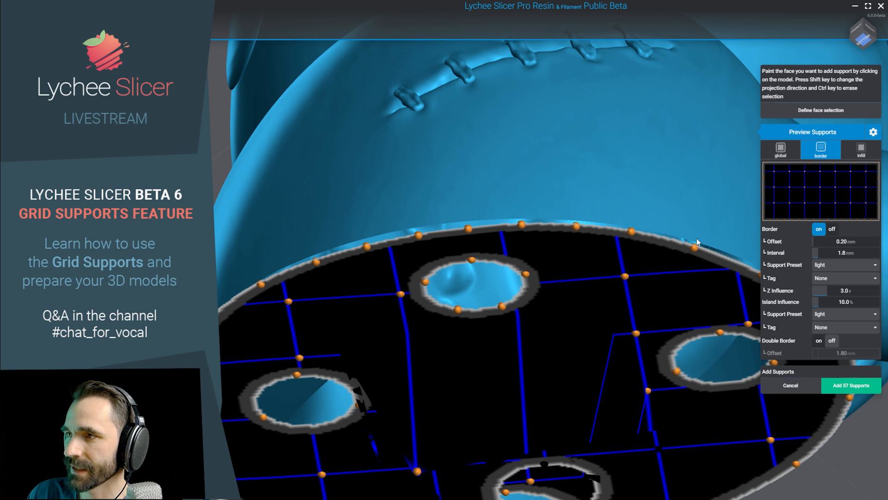
click(843, 240)
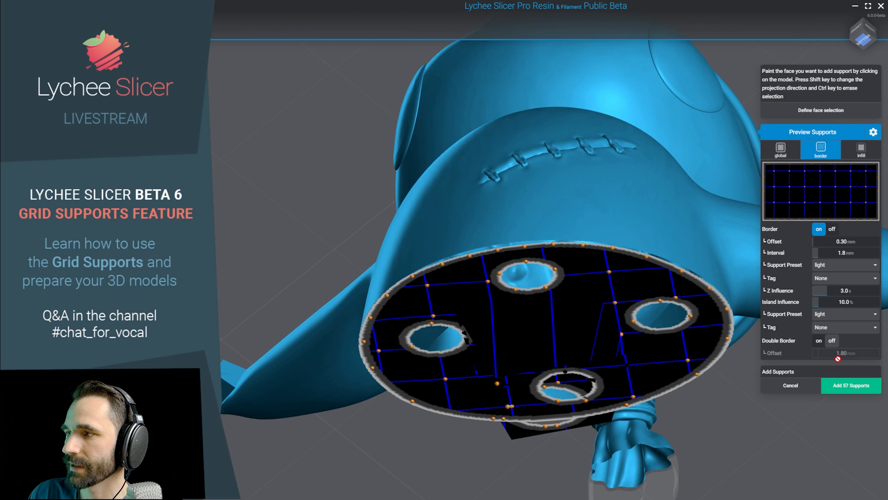
click(852, 384)
Check the border support tips, restart the supports projection, and preview supports on the figure's flat underside.
drag(706, 361, 742, 391)
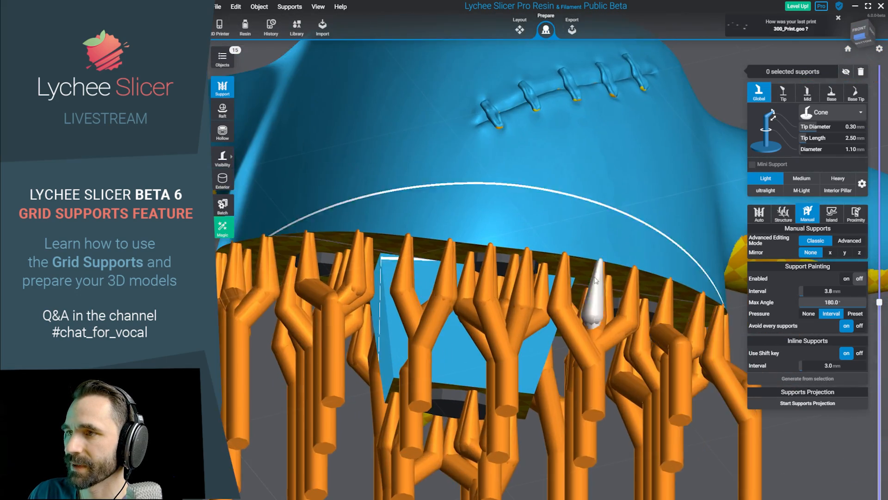
scroll(570, 268, up, 6)
drag(570, 267, 564, 268)
scroll(602, 289, down, 5)
right_drag(602, 289, 760, 389)
click(713, 422)
click(822, 404)
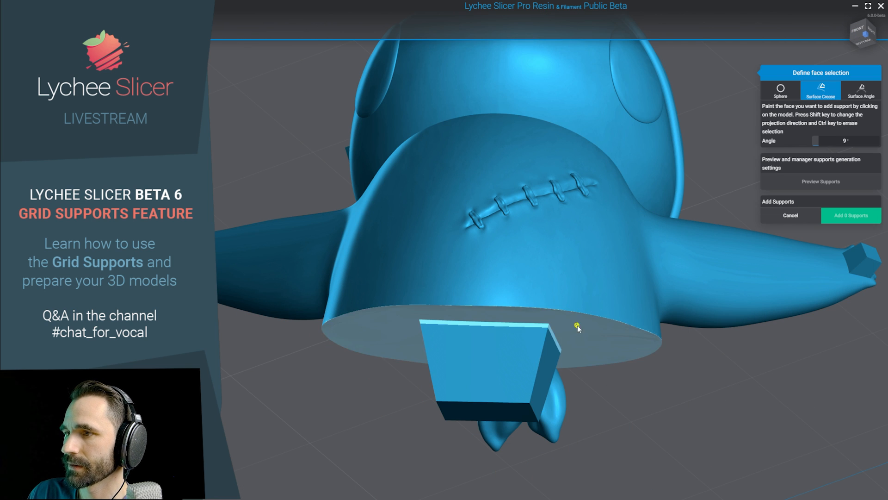
click(577, 327)
click(821, 182)
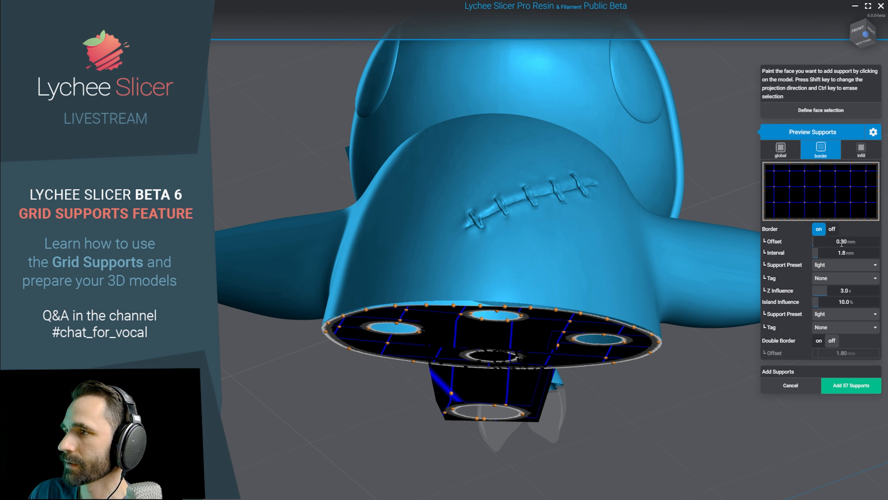
Set the border offset to 0.50 mm and add the projected supports to the figure's underside.
drag(819, 241, 820, 241)
scroll(629, 304, up, 3)
right_drag(628, 304, 597, 253)
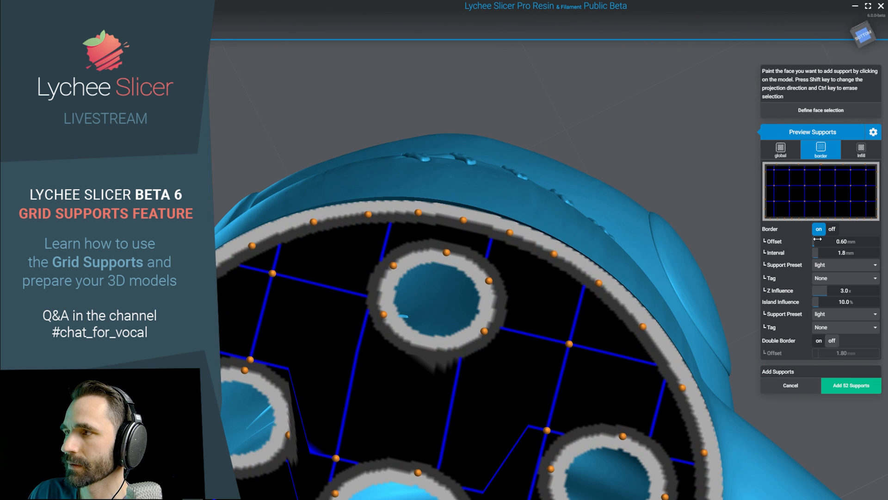
drag(818, 239, 817, 240)
scroll(587, 251, down, 1)
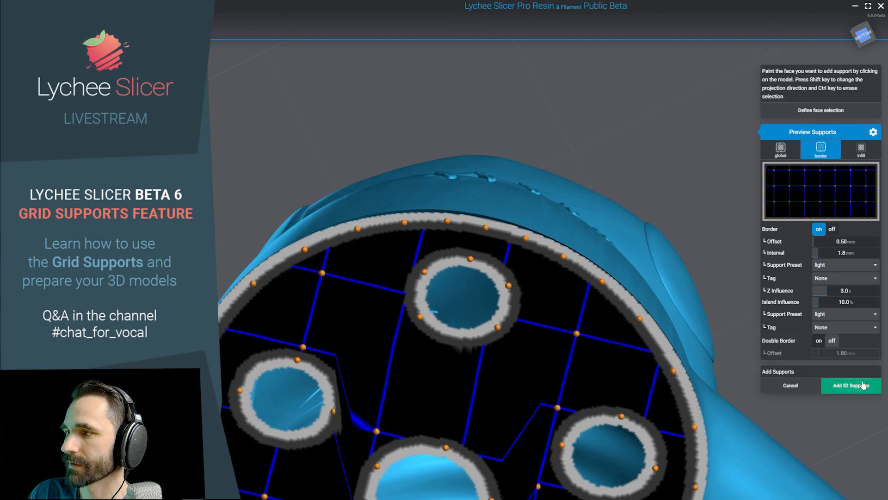
click(864, 385)
Display the figure at its full layer height and open the support structure settings.
right_drag(619, 337, 651, 466)
drag(879, 303, 879, 66)
right_drag(694, 380, 664, 347)
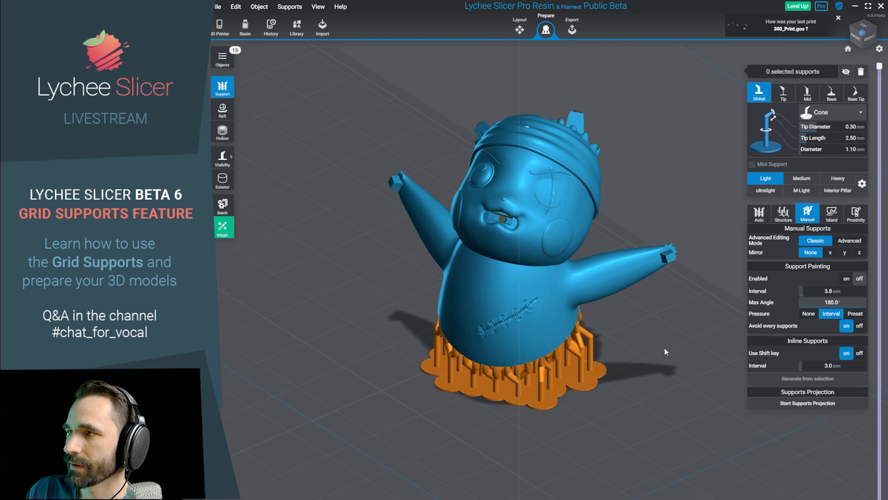
scroll(664, 348, up, 2)
click(787, 216)
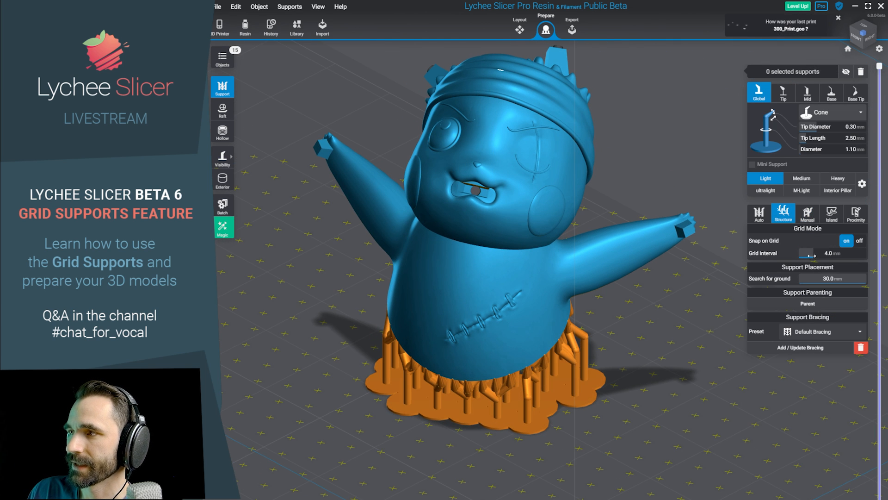
Try grid intervals of 2.0 mm and 3.0 mm on the figure's supports and return to 4.0 mm.
drag(818, 251, 806, 251)
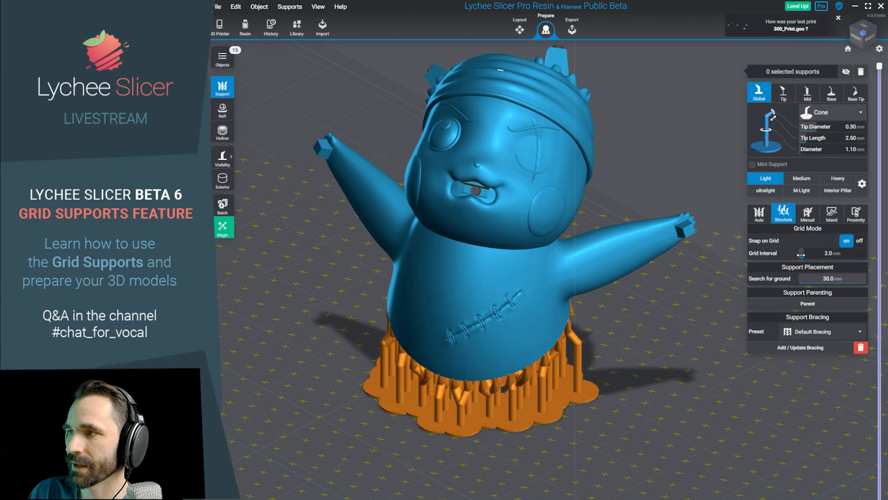
right_drag(546, 408, 569, 413)
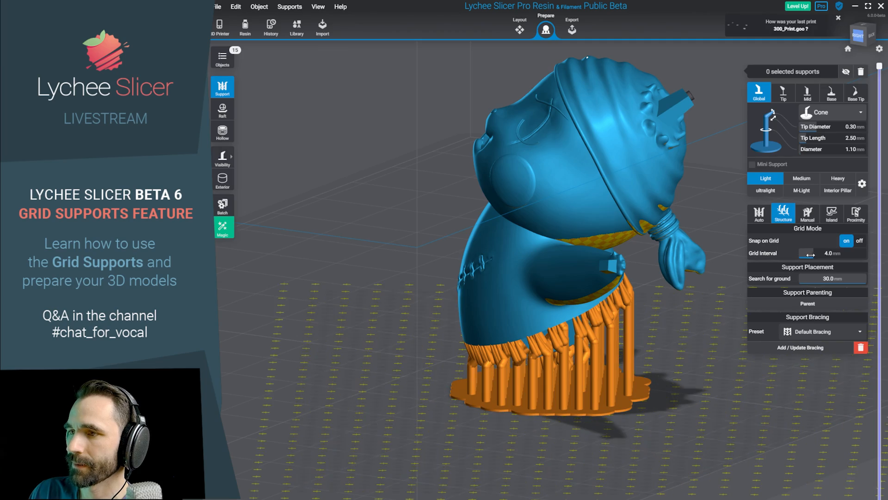
right_drag(686, 384, 644, 382)
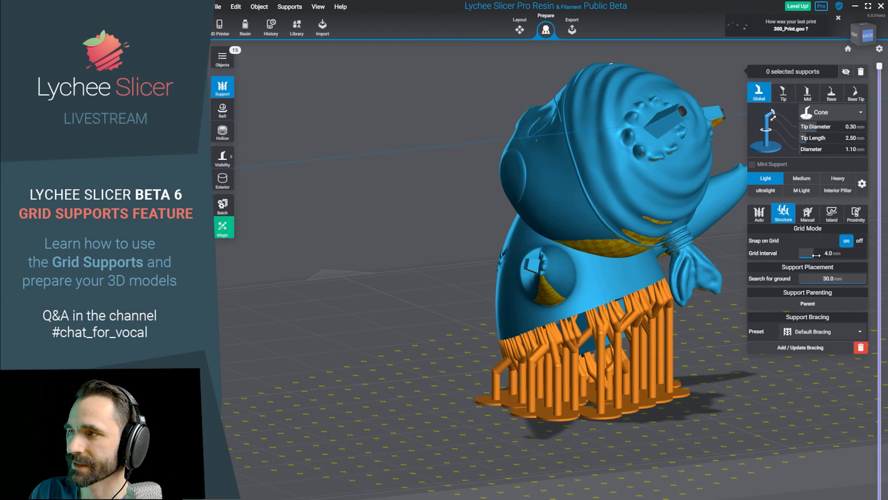
mouse_move(602, 462)
right_down()
mouse_move(690, 466)
mouse_move(458, 459)
mouse_move(405, 434)
mouse_move(486, 477)
mouse_move(597, 478)
right_up()
drag(810, 256, 803, 253)
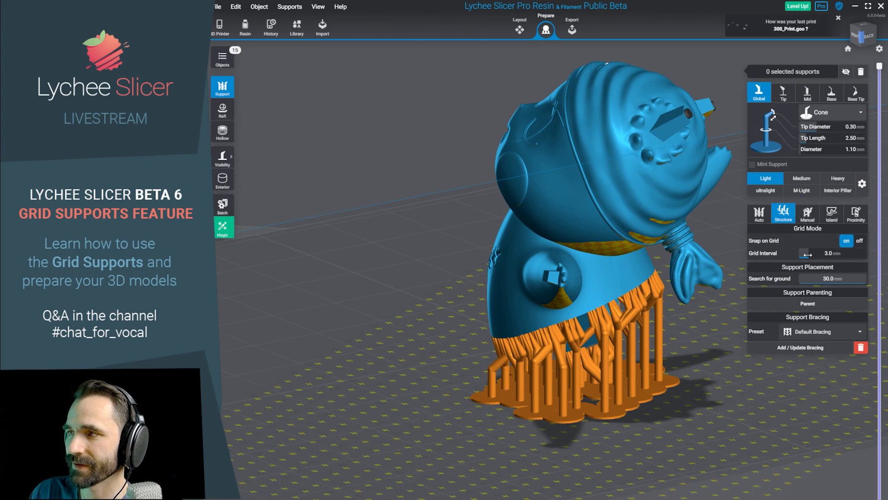
right_drag(698, 486, 570, 488)
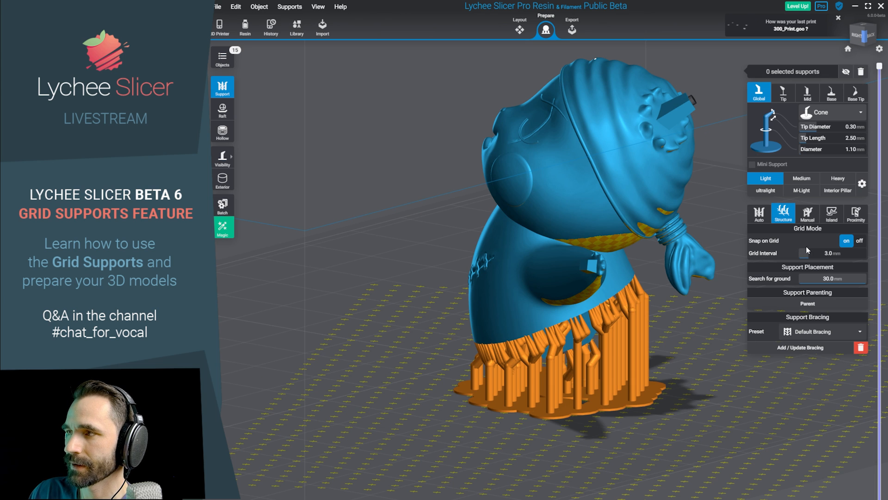
drag(811, 251, 811, 251)
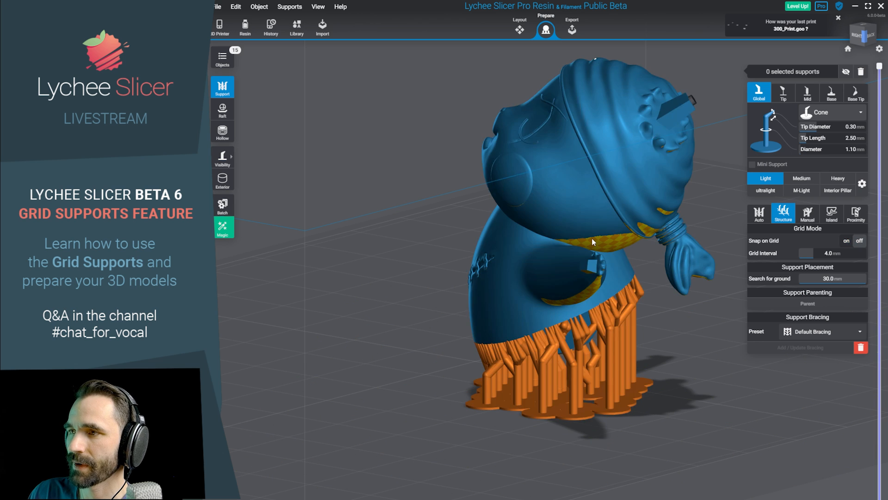
Add bracing between the supports with the Default Bracing preset.
click(841, 332)
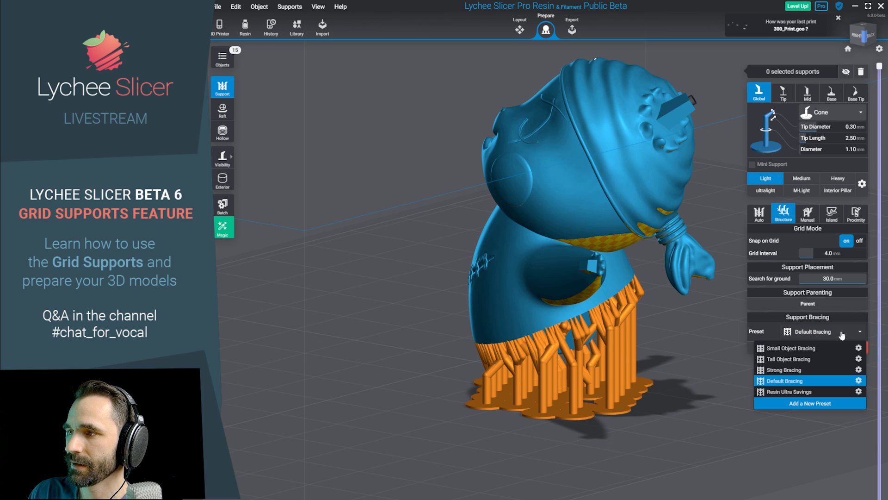
click(809, 381)
click(808, 348)
right_drag(777, 378, 722, 398)
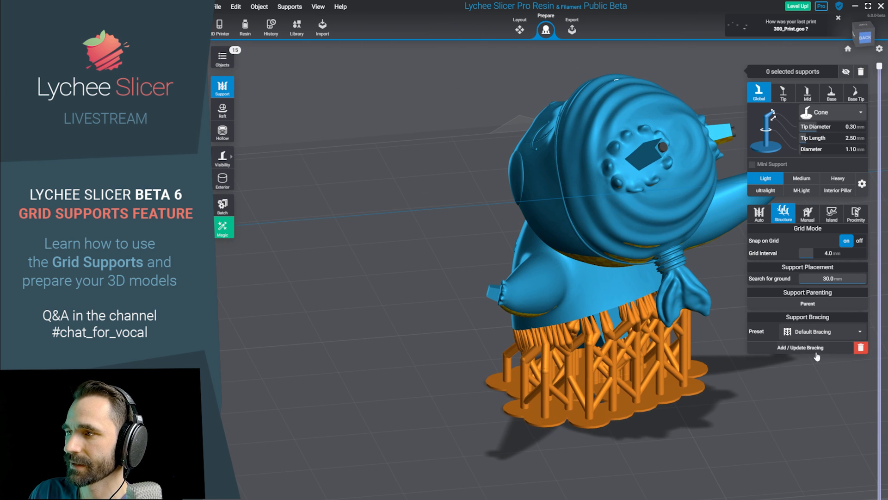
Try the Resin Ultra Savings bracing preset on the supports and inspect it from several sides.
click(821, 333)
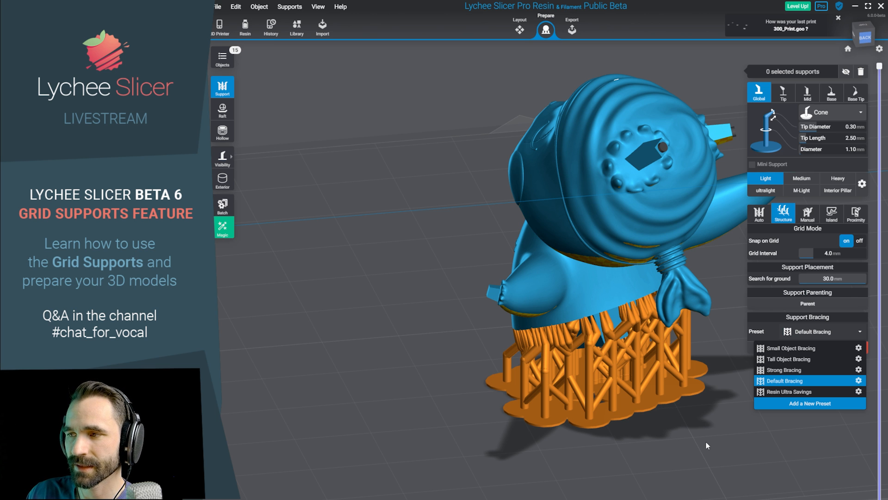
click(790, 391)
click(800, 348)
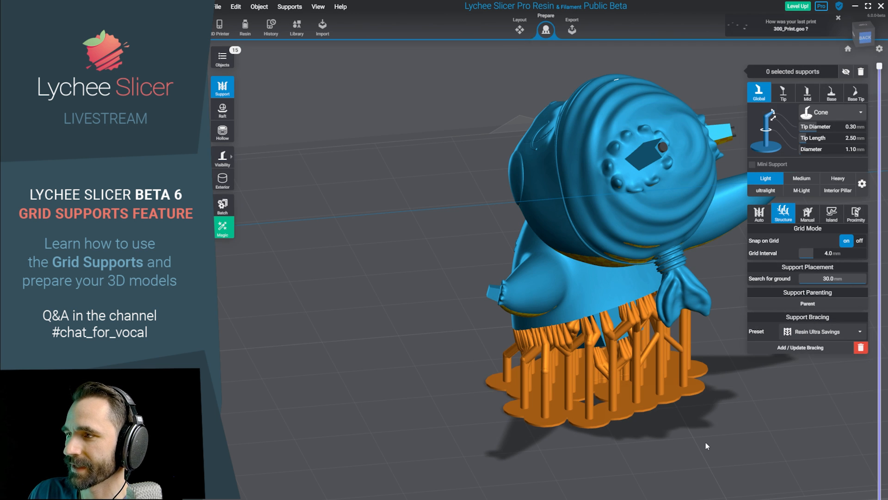
right_drag(706, 443, 597, 409)
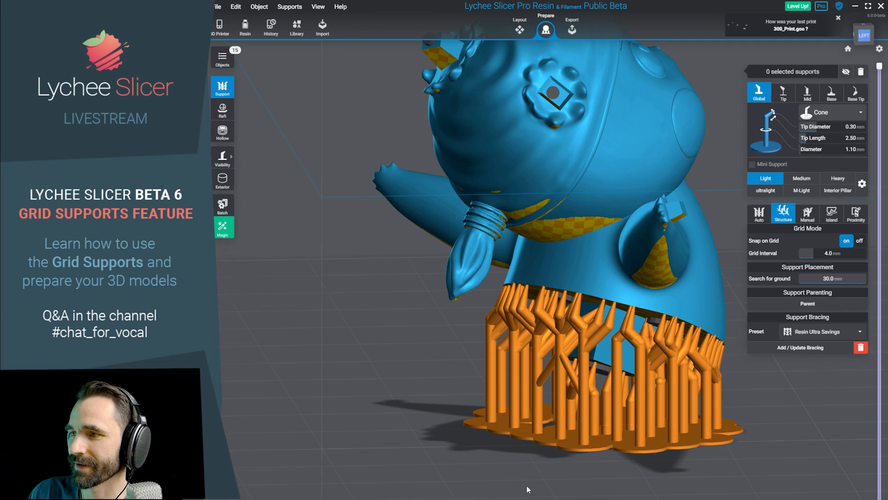
right_drag(528, 490, 655, 397)
Switch the bracing preset back to Default Bracing and update the bracing between the supports.
click(823, 331)
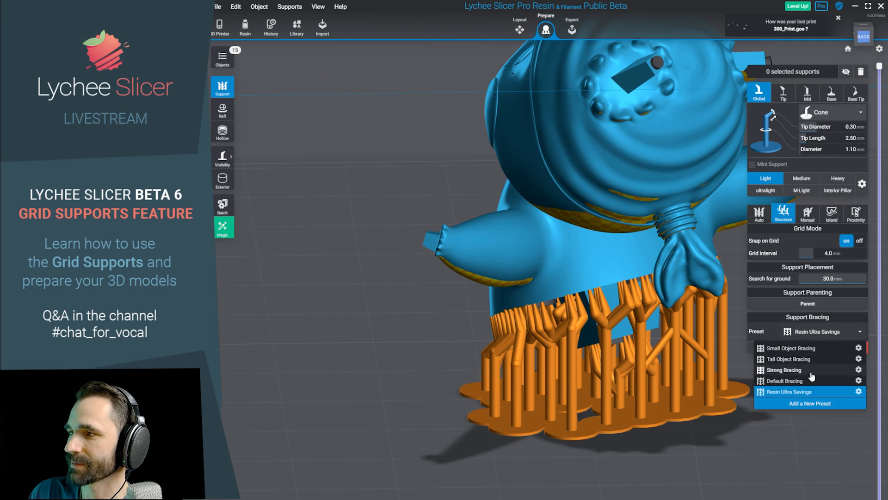
click(812, 381)
click(801, 347)
right_drag(740, 440, 704, 377)
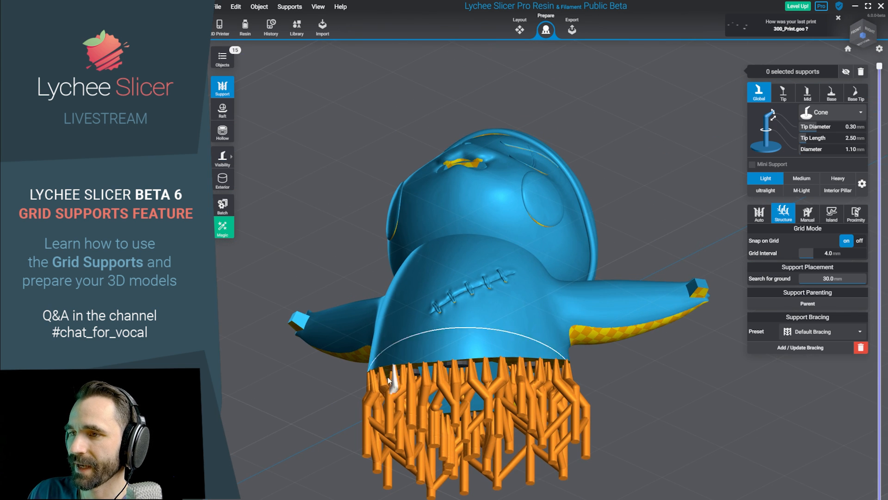
Examine the overhanging underside of the figure's outstretched arm for where supports are needed.
right_drag(679, 440, 540, 325)
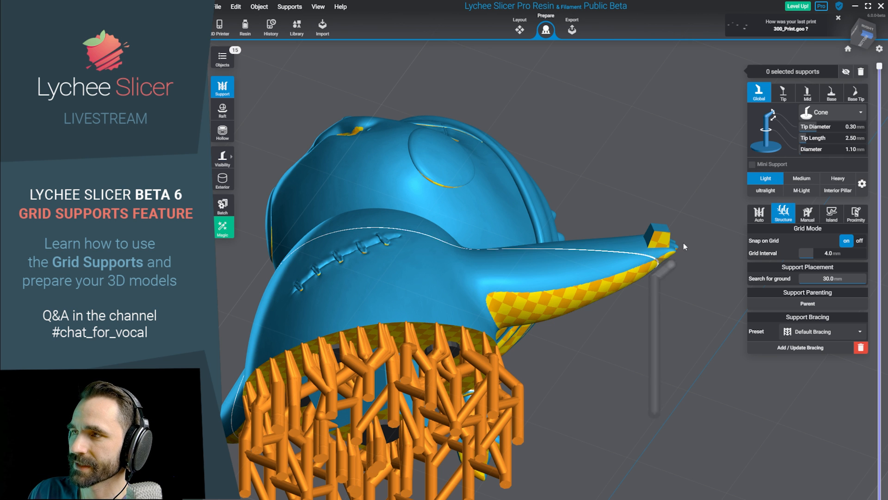
right_drag(542, 318, 645, 306)
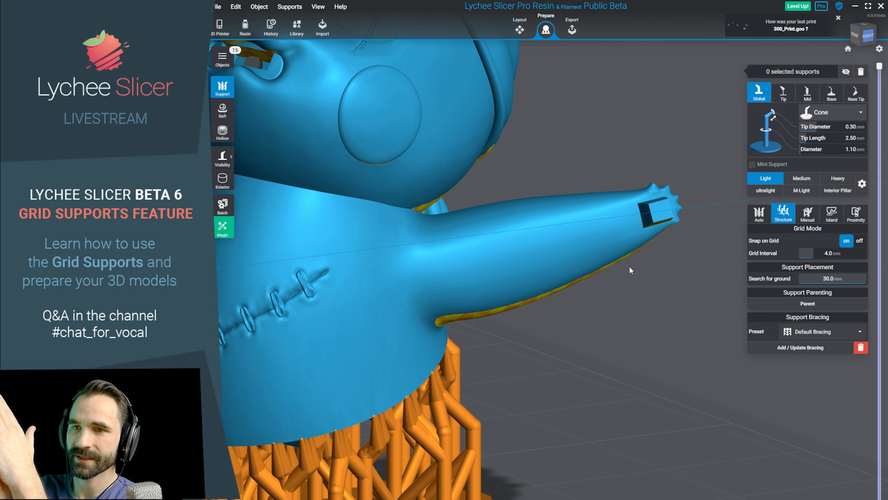
mouse_move(630, 270)
right_down()
mouse_move(604, 304)
mouse_move(563, 238)
right_up()
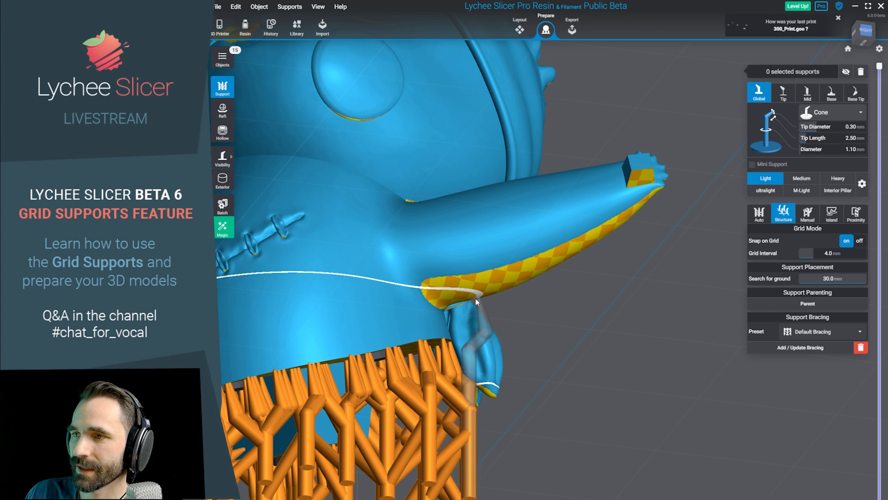
Place light grid-snapped supports along the overhanging undersides of both outstretched arms.
click(492, 295)
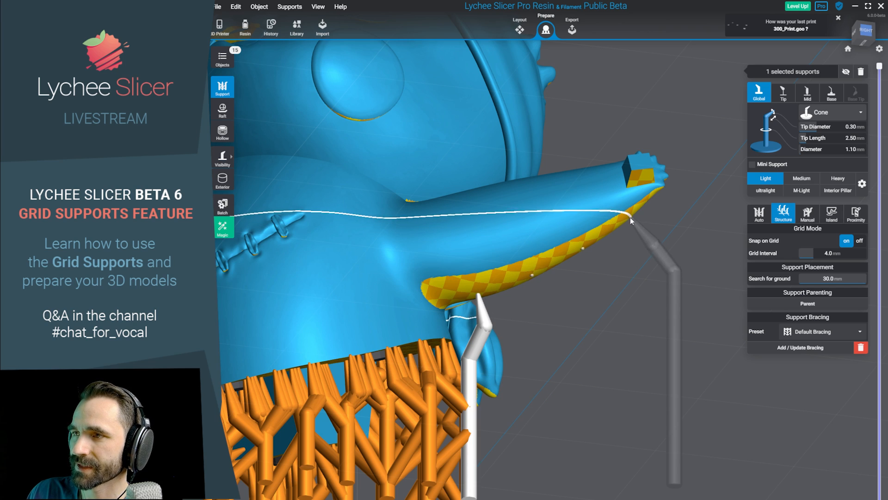
click(630, 218)
right_drag(630, 217, 720, 362)
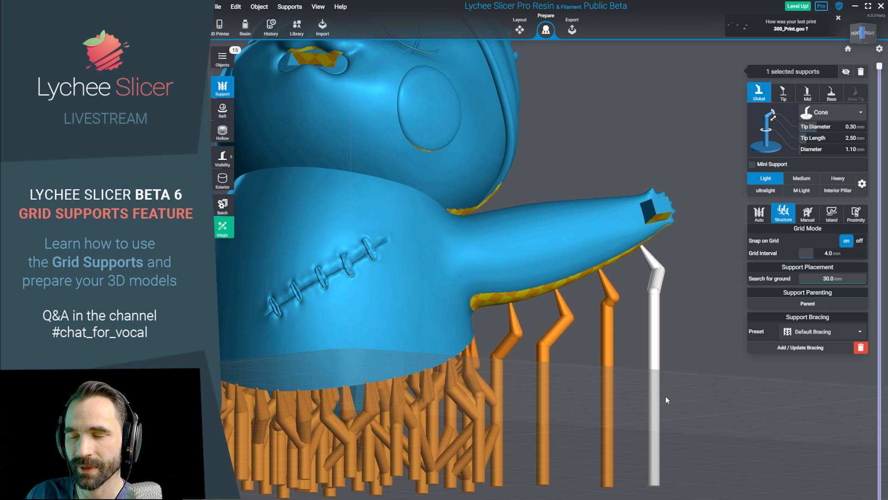
right_drag(664, 396, 524, 257)
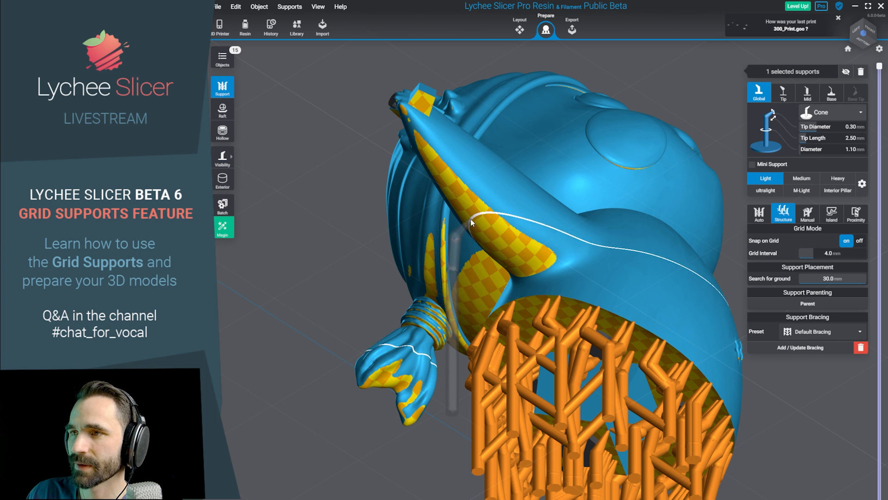
click(504, 262)
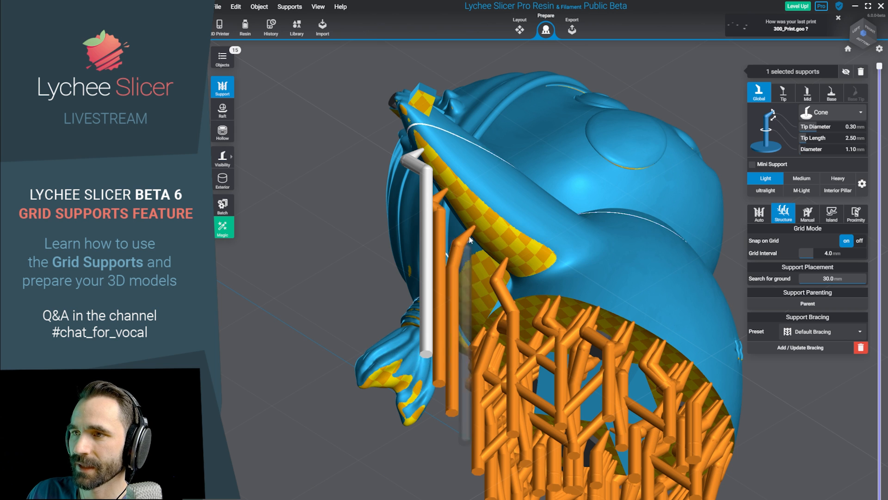
Deselect the supports and update the Default Bracing so it includes the new arm supports.
right_drag(424, 154, 341, 277)
scroll(519, 354, down, 7)
right_drag(732, 448, 757, 480)
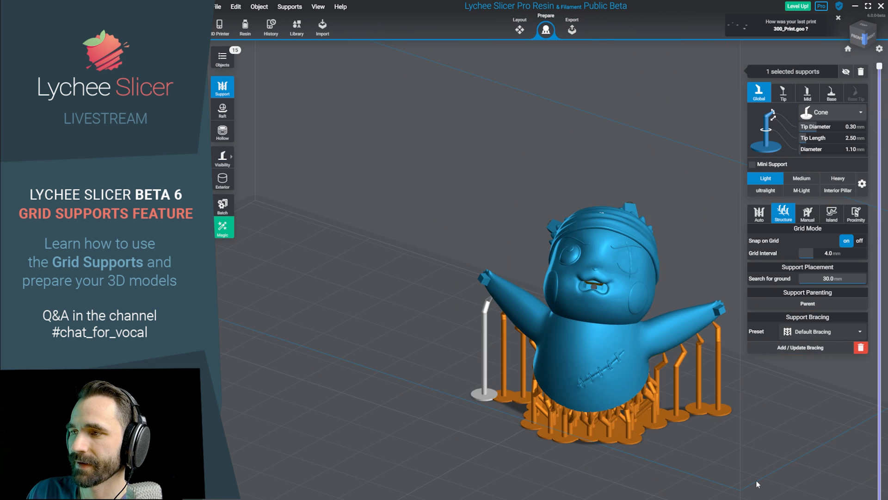
click(609, 357)
click(813, 352)
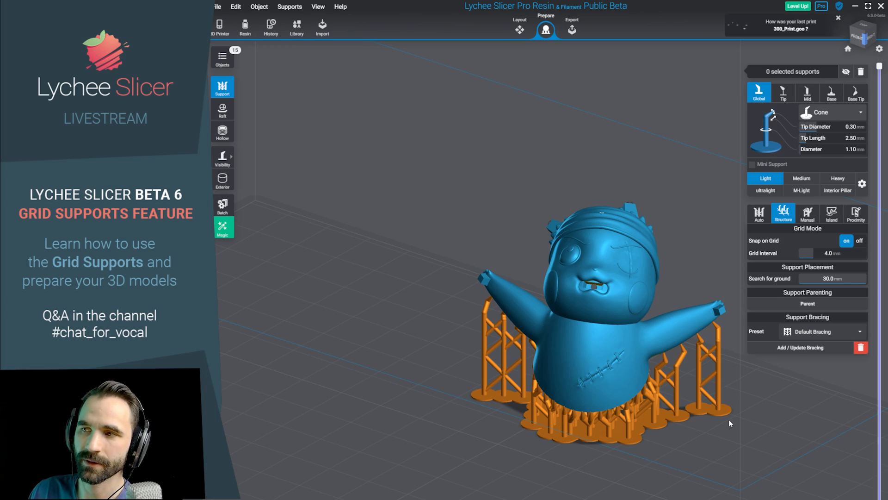
Place light grid-snapped supports along the lower rim of the headwrap at the back of the head.
right_drag(728, 419, 565, 279)
scroll(481, 351, up, 3)
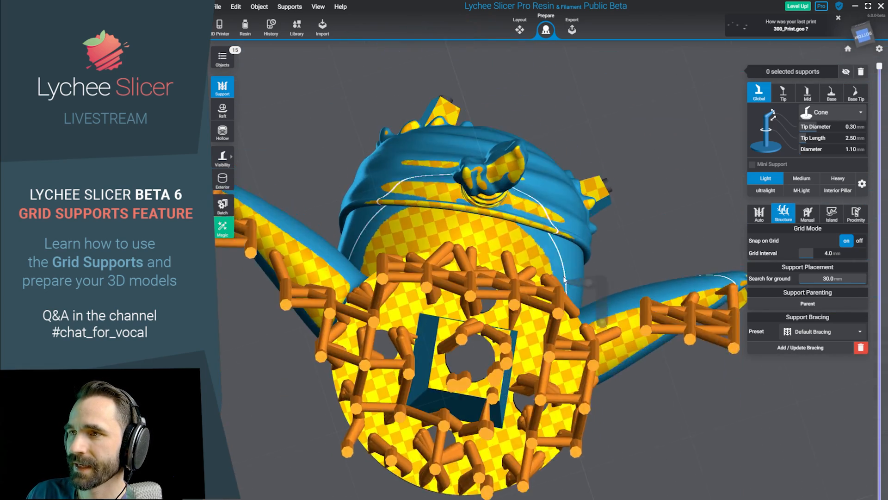
scroll(564, 280, up, 3)
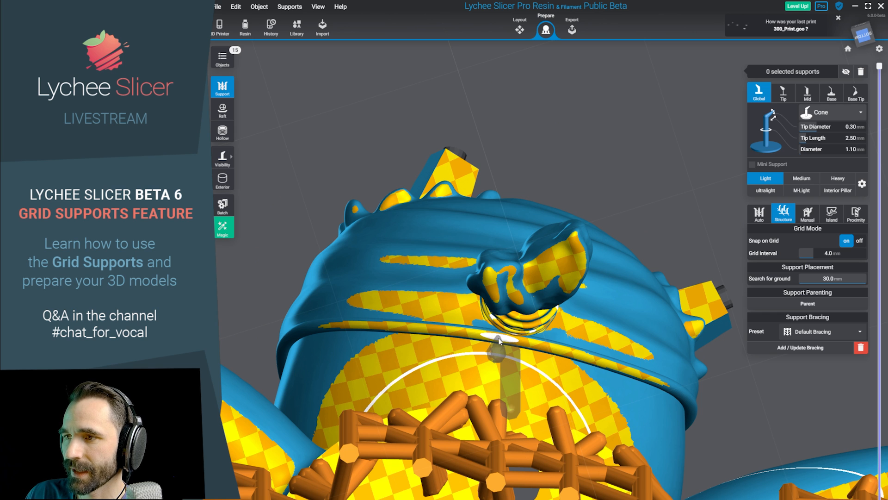
click(437, 332)
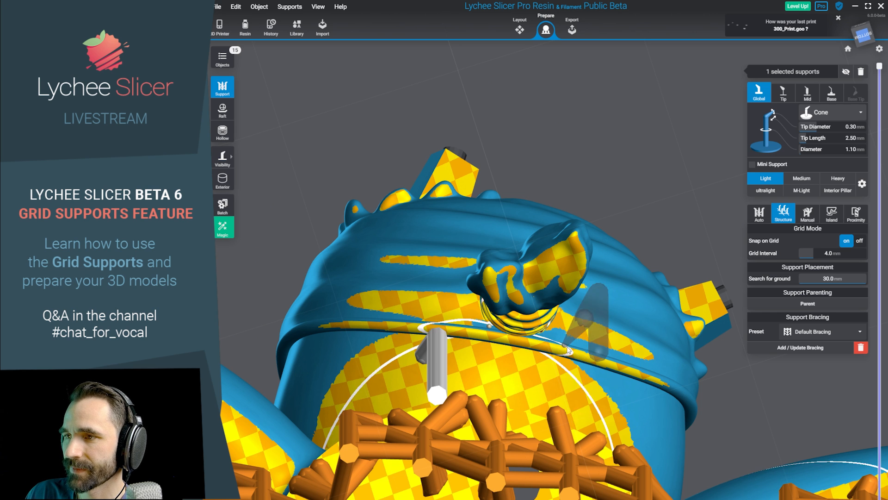
click(505, 339)
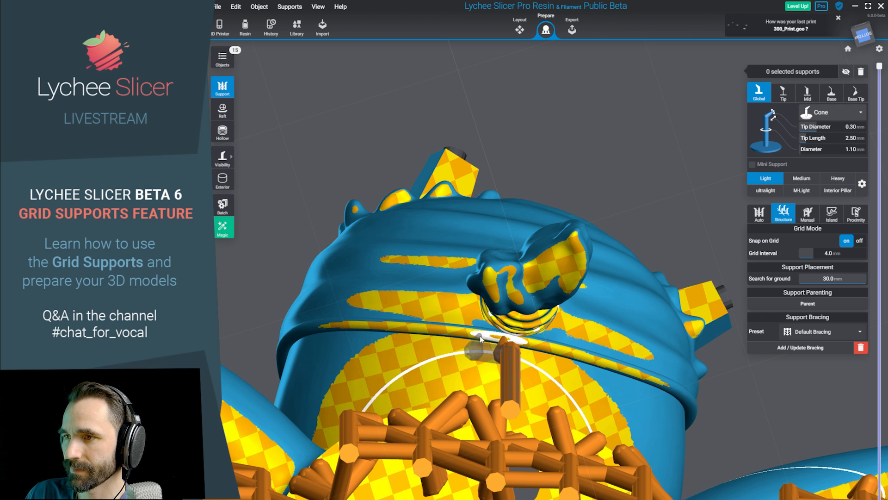
click(453, 333)
right_drag(458, 345, 407, 352)
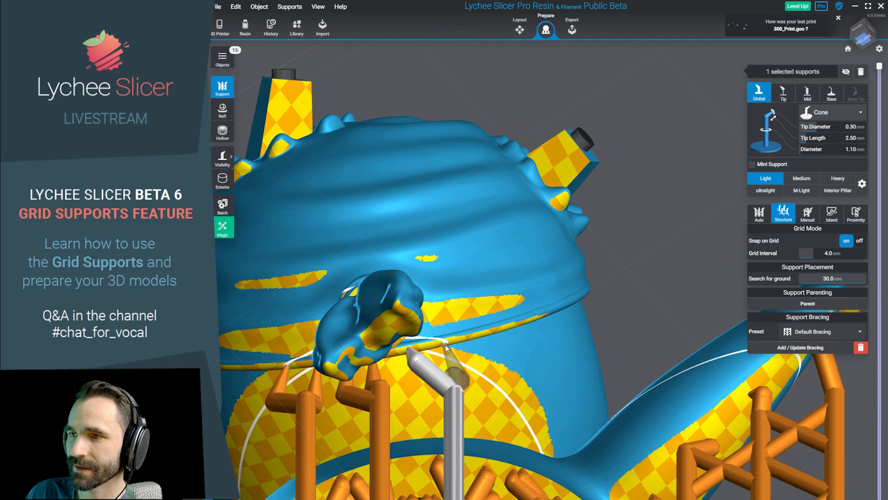
Cut the layer view down to the headwrap's hanging tail and add light supports to its overhangs, with one on its inner side.
right_drag(476, 335, 601, 324)
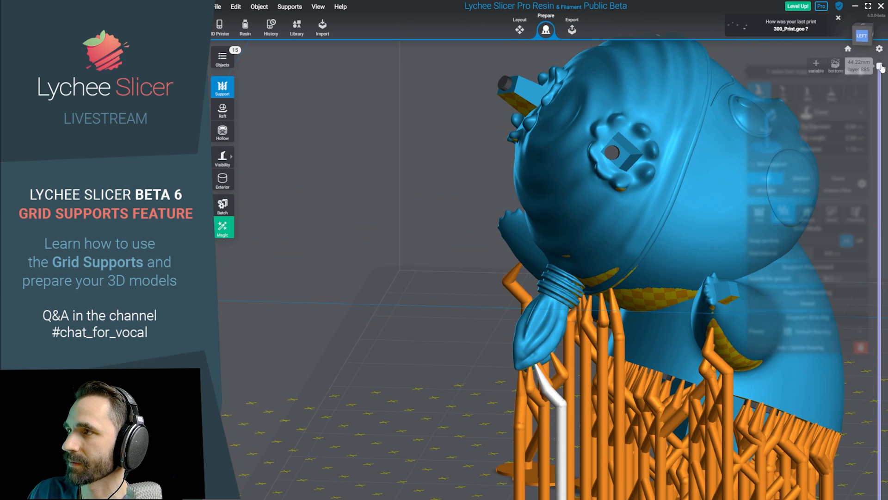
drag(880, 67, 844, 316)
right_drag(721, 190, 505, 214)
scroll(641, 246, up, 2)
mouse_move(876, 319)
mouse_down()
mouse_move(876, 298)
mouse_move(874, 311)
mouse_up()
right_drag(575, 197, 604, 228)
drag(878, 315, 879, 319)
right_drag(548, 283, 608, 423)
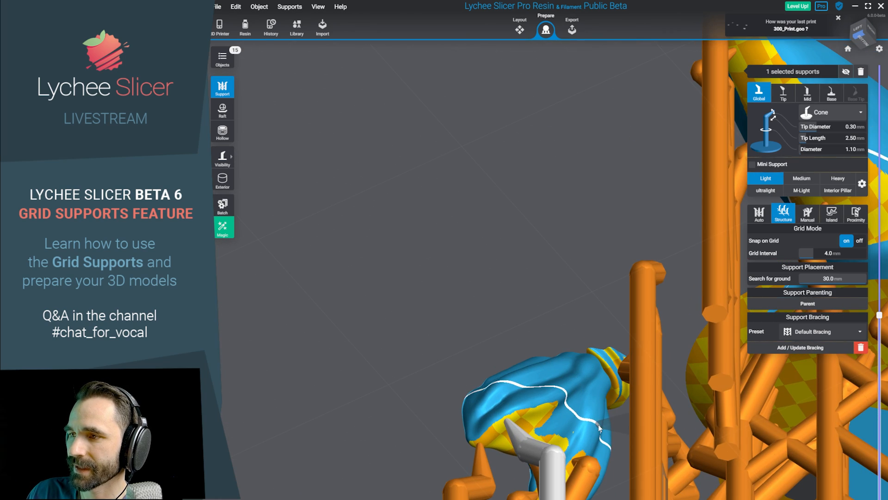
click(598, 423)
right_drag(611, 454, 763, 384)
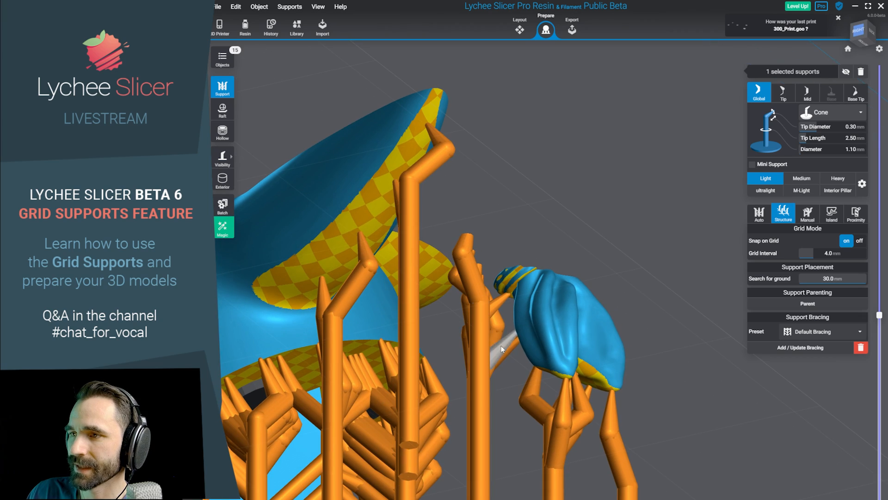
click(536, 322)
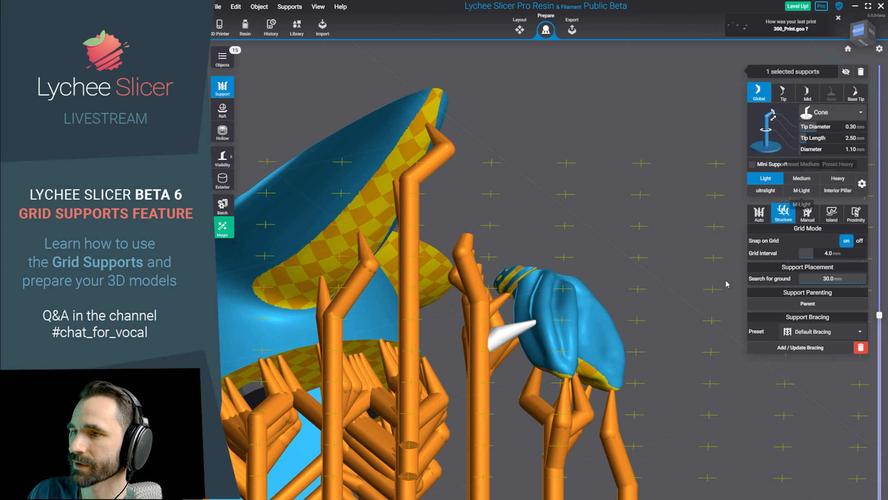
Turn Snap on Grid off and add a light support beneath the hanging tail of the headwrap.
scroll(726, 284, down, 5)
right_drag(726, 284, 623, 381)
right_drag(743, 392, 628, 444)
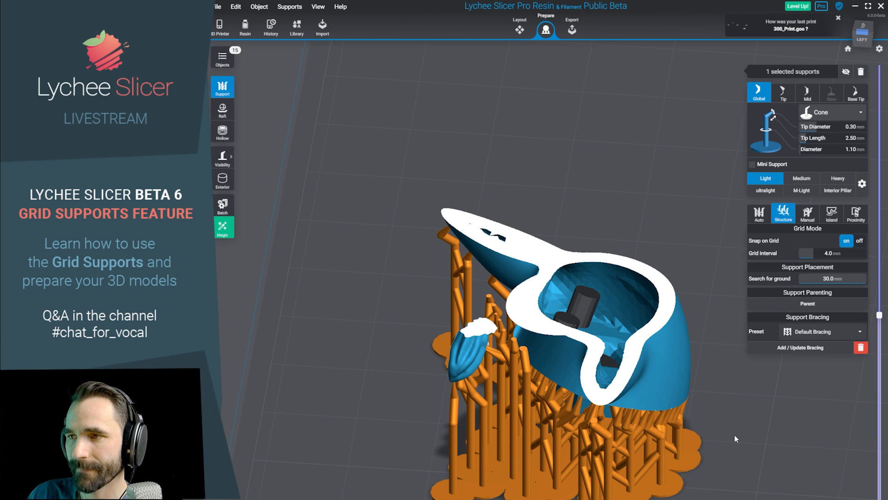
right_drag(462, 428, 666, 447)
click(856, 241)
right_drag(694, 393, 506, 277)
click(521, 280)
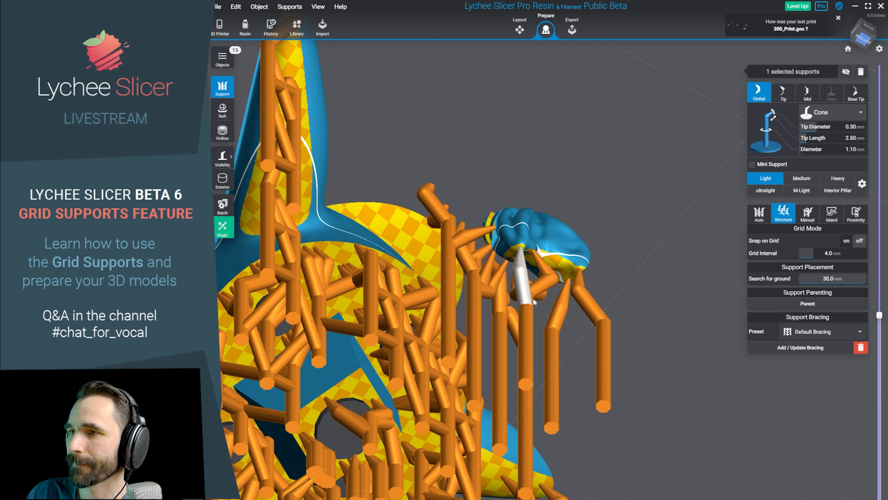
shift+click(557, 311)
Try making the group of supports around the headwrap's hanging tail vertical and view the model at nearly full layer height.
right_drag(531, 328, 618, 462)
drag(681, 486, 384, 367)
right_drag(680, 444, 645, 487)
drag(680, 493, 344, 274)
right_drag(532, 360, 565, 390)
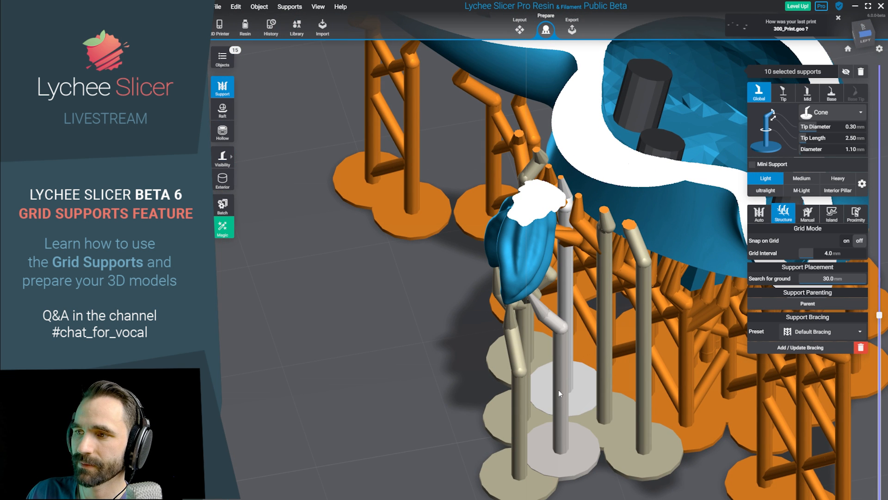
right_click(558, 390)
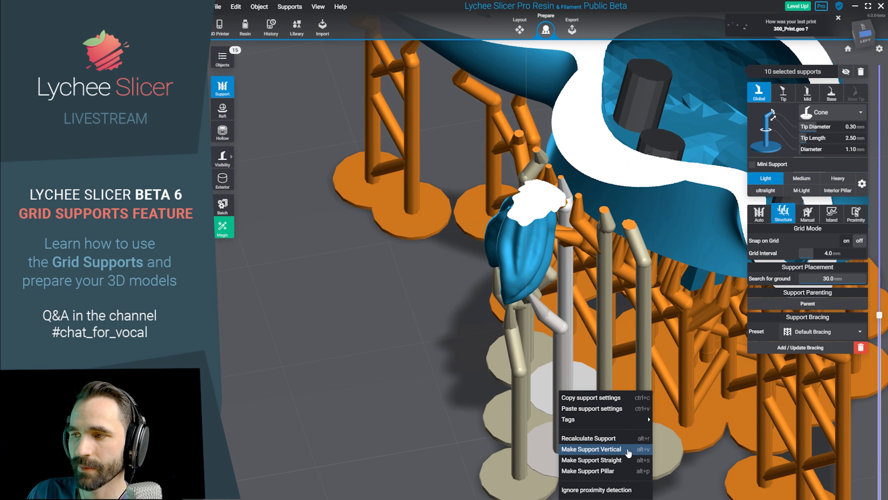
click(627, 451)
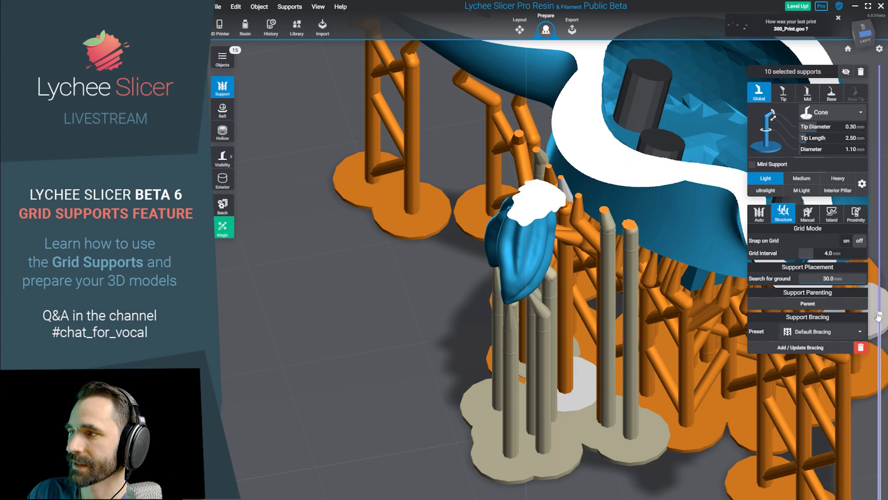
drag(879, 317, 820, 81)
right_drag(370, 342, 546, 268)
scroll(484, 282, up, 3)
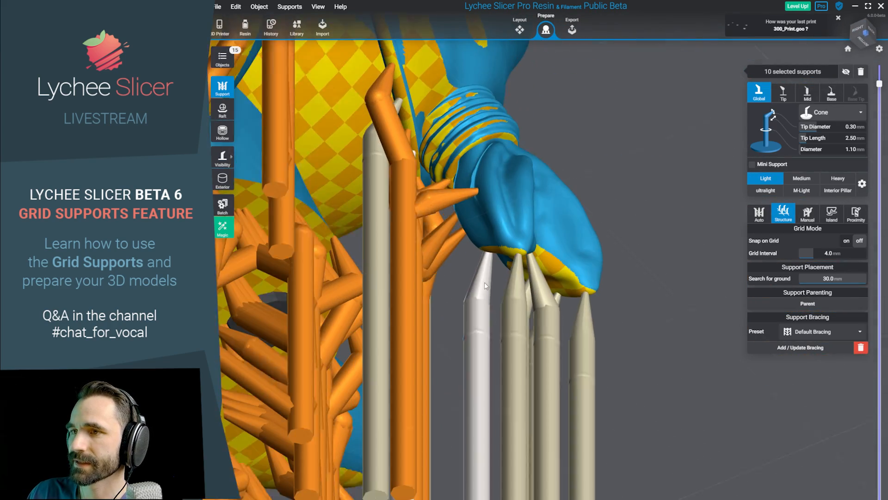
Select all supports around the headwrap's hanging tail, turn Snap on Grid back on and recalculate them.
right_drag(484, 282, 590, 496)
click(502, 198)
scroll(512, 441, down, 4)
drag(590, 496, 381, 431)
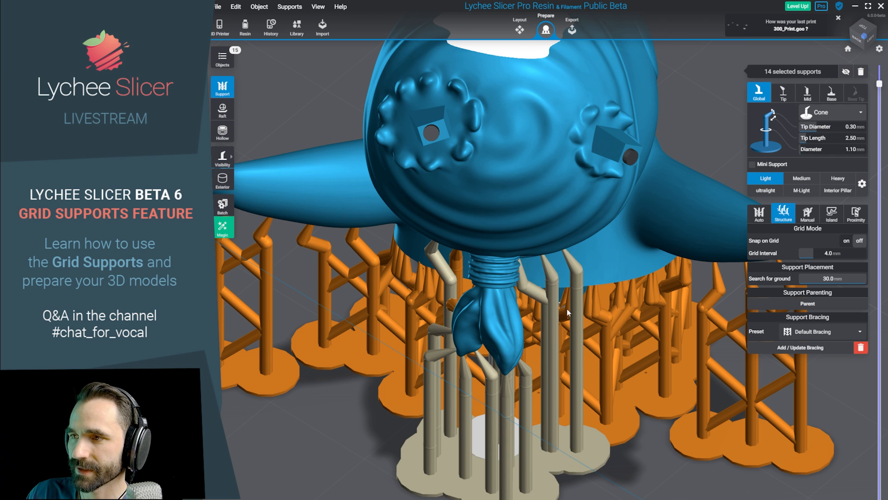
right_drag(638, 490, 639, 492)
middle_drag(640, 491, 641, 469)
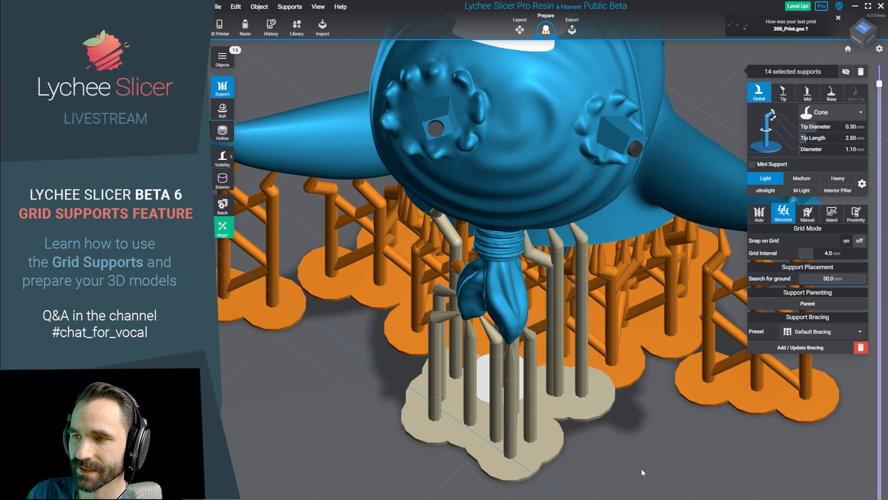
click(846, 241)
right_click(526, 406)
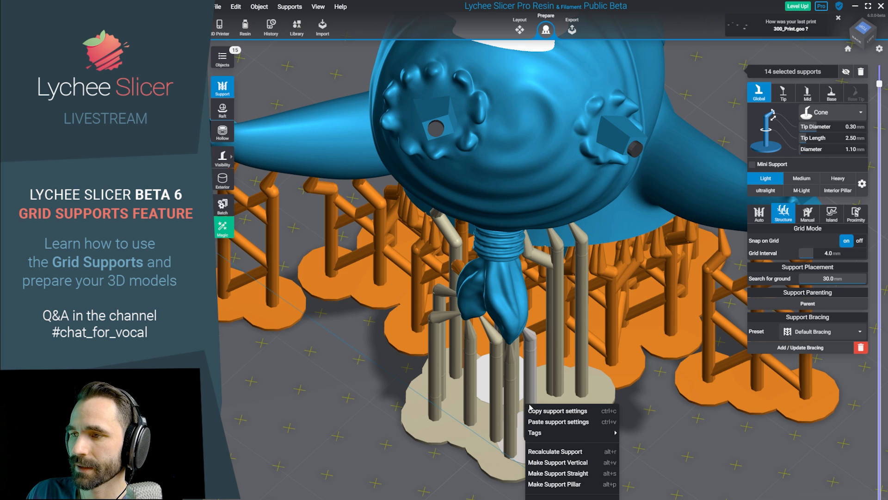
click(576, 452)
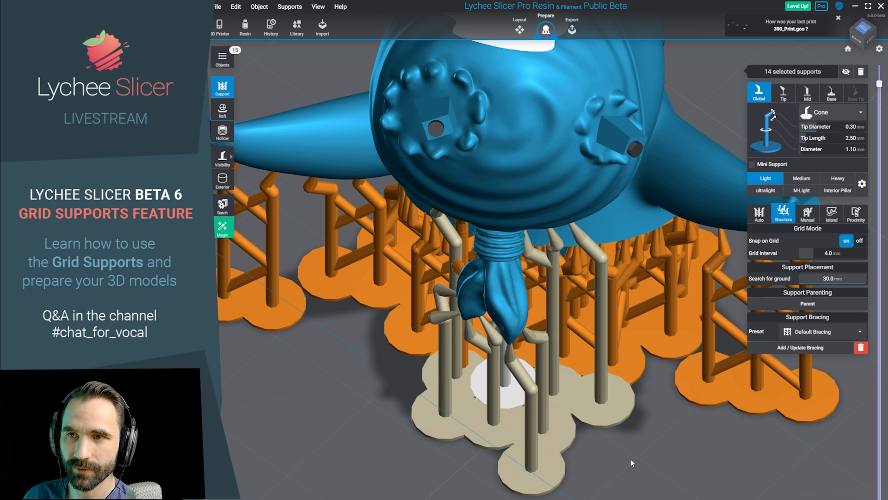
Cut the layer view down to the first layers and delete the supports under the crescent at the body's lower front edge.
drag(631, 459, 637, 209)
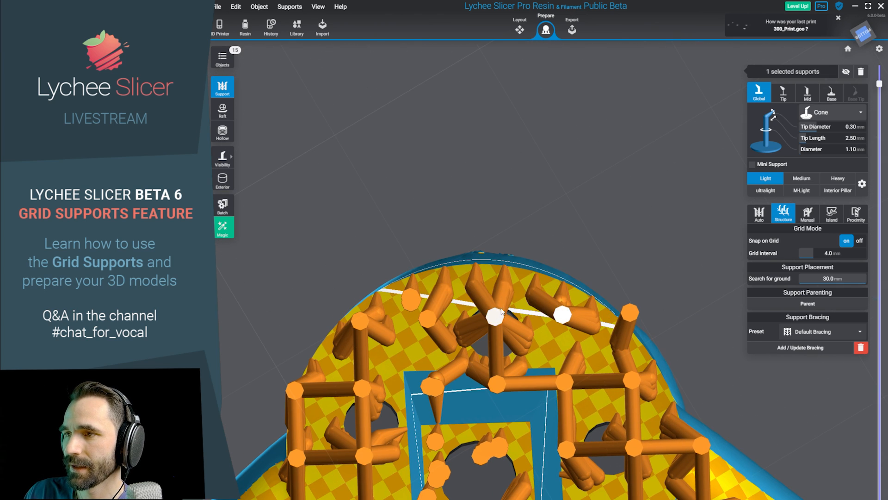
shift+drag(350, 183, 733, 418)
click(613, 291)
right_drag(733, 418, 722, 354)
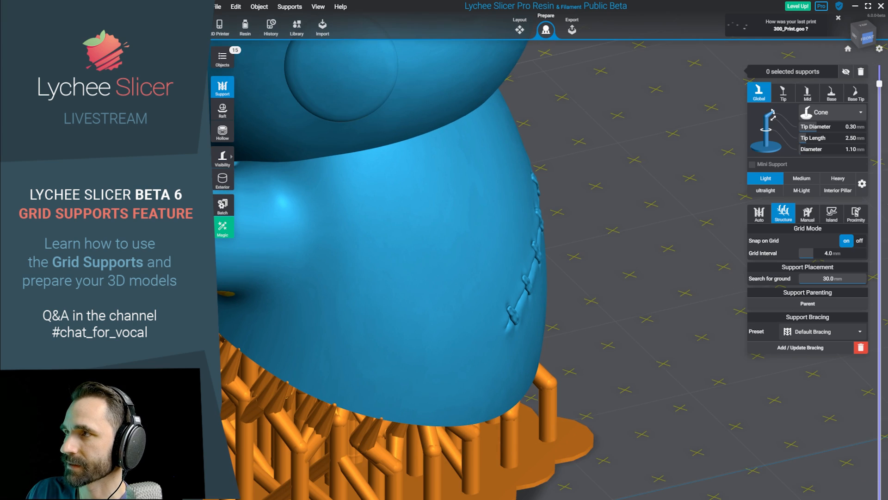
drag(879, 84, 810, 459)
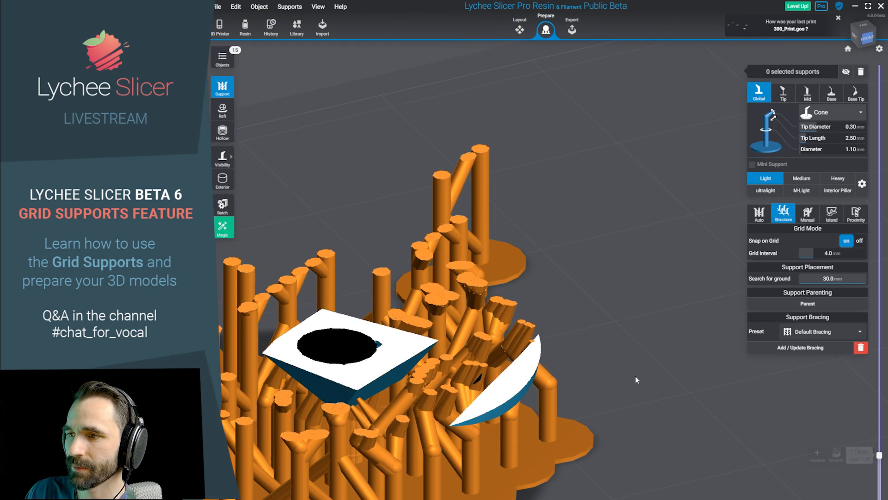
drag(635, 376, 650, 437)
click(449, 332)
drag(449, 332, 658, 442)
key(Delete)
Turn Snap on Grid off, choose the Medium preset and place one support near the middle of the front crescent's edge.
right_drag(650, 271, 649, 228)
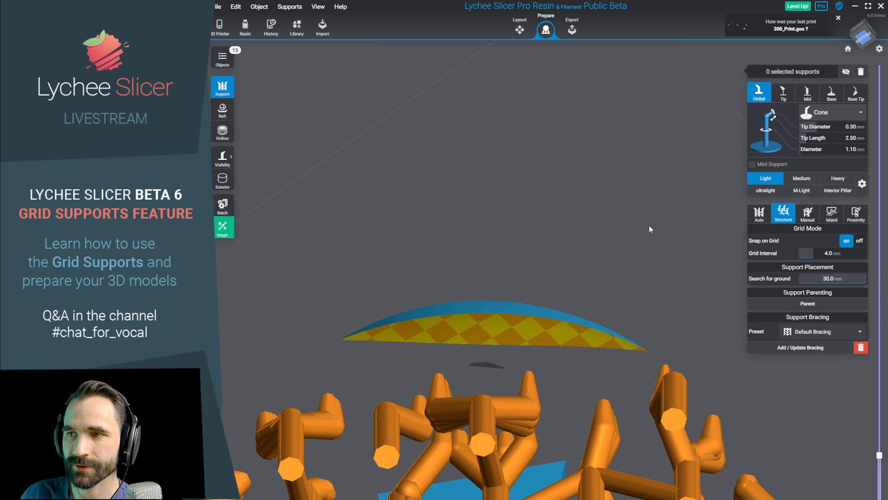
scroll(647, 228, up, 2)
right_drag(640, 234, 643, 212)
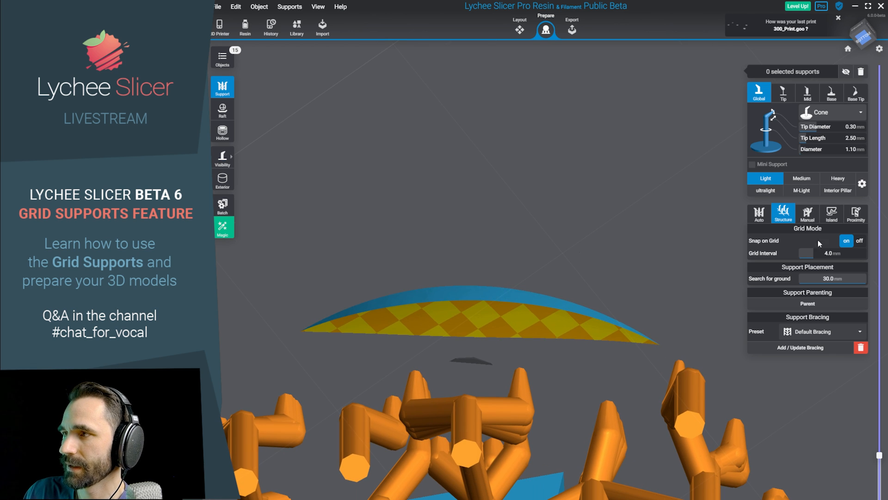
click(858, 241)
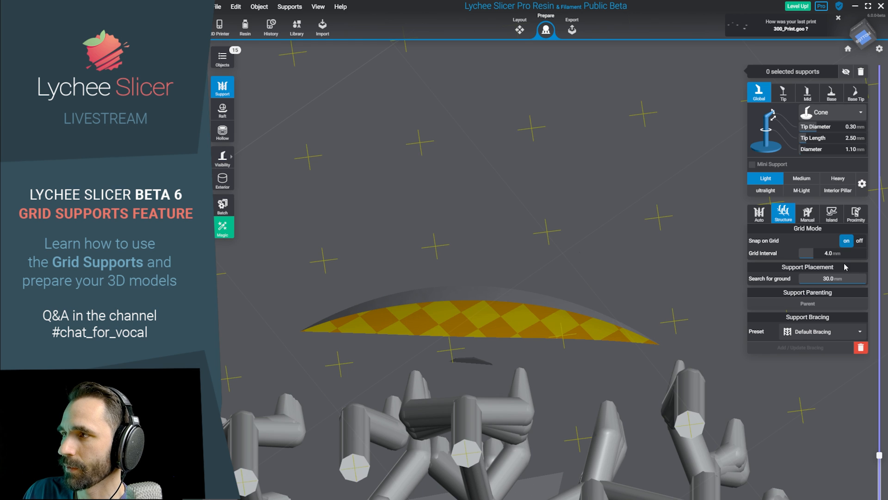
click(624, 332)
right_drag(651, 272, 641, 293)
scroll(641, 292, up, 2)
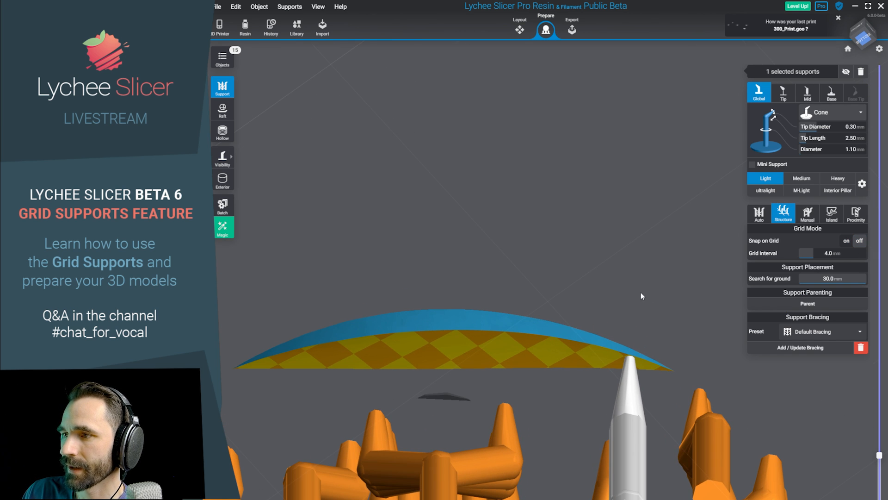
click(801, 180)
drag(635, 393, 498, 329)
Place four more Medium supports along the front crescent's edge, two on each side of the middle one.
click(543, 331)
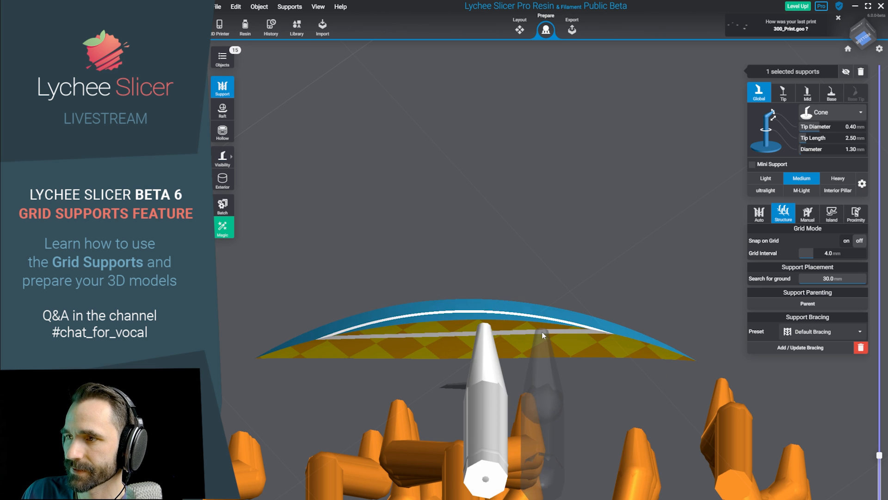
click(430, 326)
click(365, 333)
click(585, 337)
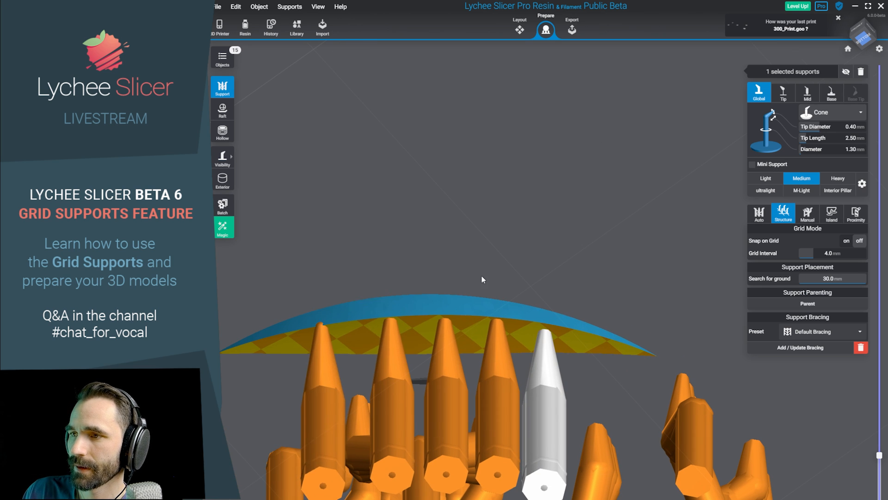
click(321, 330)
middle_drag(708, 256, 615, 254)
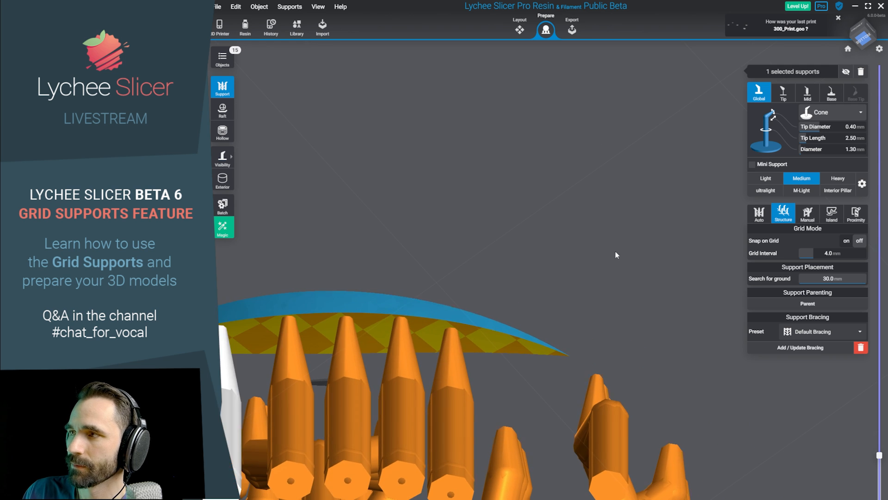
click(615, 254)
Choose the M-Light preset and add two supports towards each end of the front crescent's edge.
click(768, 178)
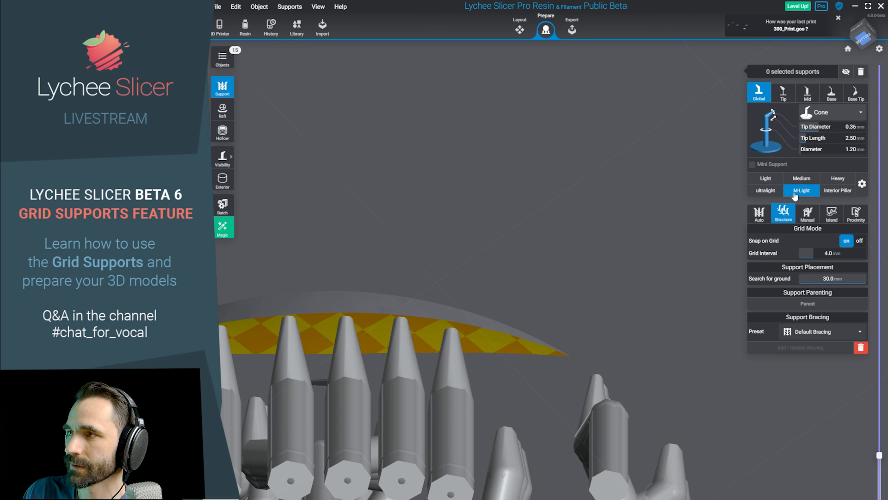
click(502, 340)
click(546, 353)
middle_drag(354, 314, 593, 313)
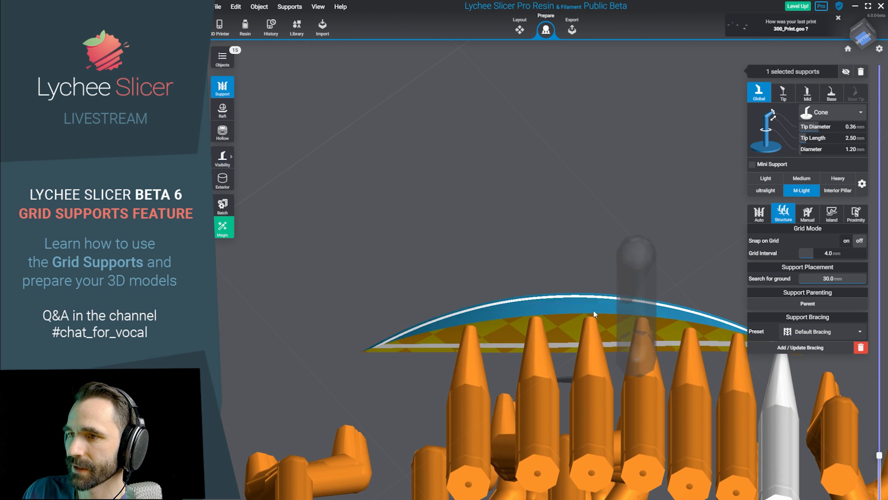
click(436, 337)
click(382, 352)
Choose the Light preset and place six supports behind the row along the front crescent's edge.
scroll(490, 324, down, 3)
right_drag(490, 323, 633, 454)
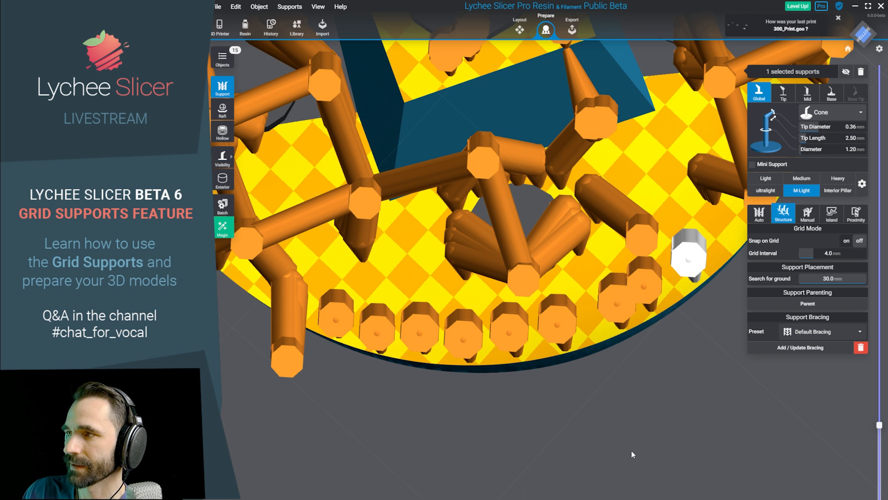
click(767, 180)
right_drag(601, 346, 558, 317)
click(519, 324)
click(414, 319)
click(370, 306)
click(601, 283)
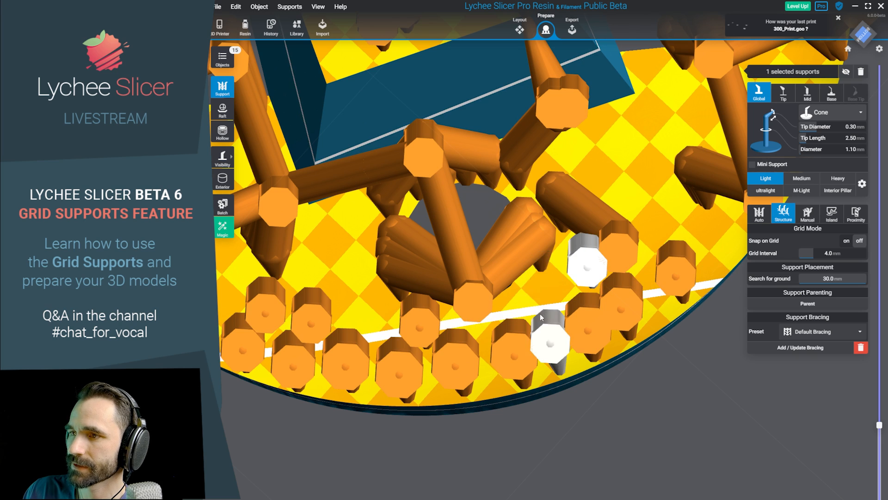
click(535, 310)
scroll(596, 326, down, 2)
click(697, 272)
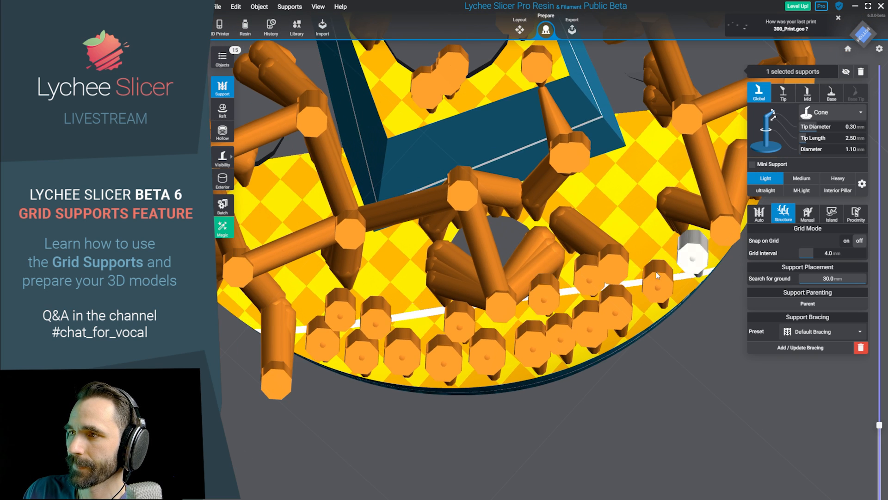
Deselect the supports and raise the layer view back to the figure body's full height.
right_drag(657, 275, 610, 446)
click(650, 497)
scroll(611, 446, down, 2)
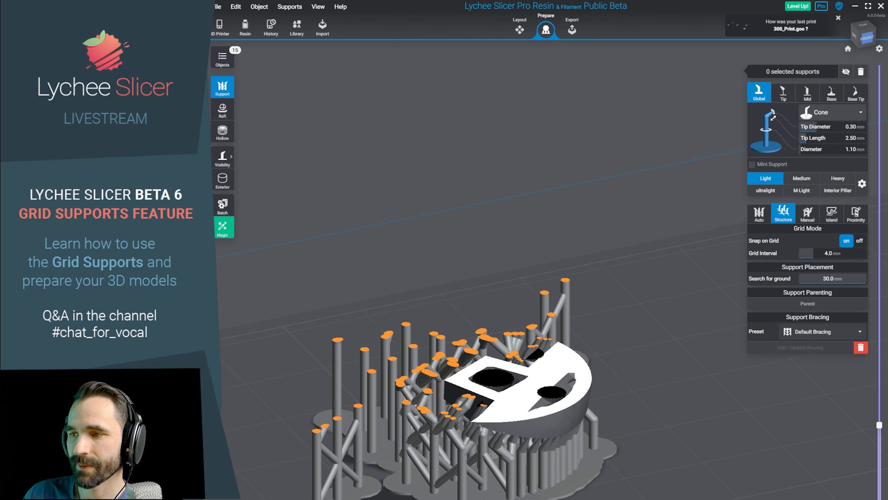
right_drag(648, 495, 745, 498)
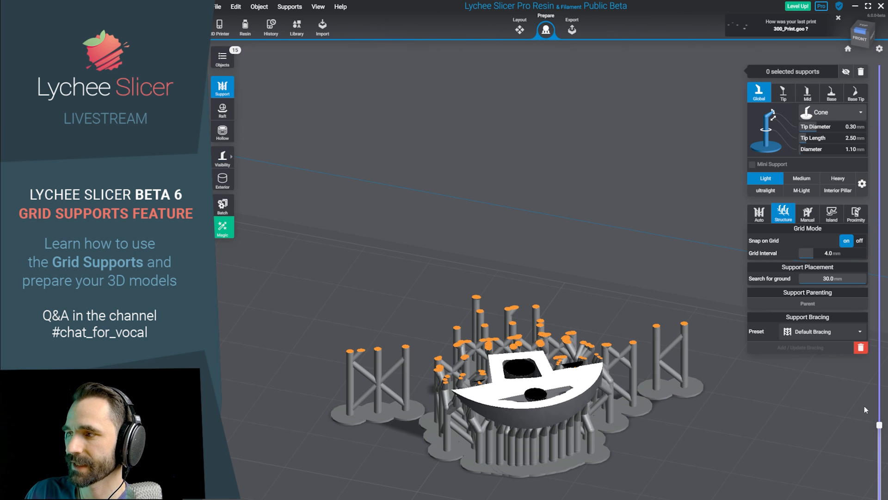
drag(880, 425, 879, 66)
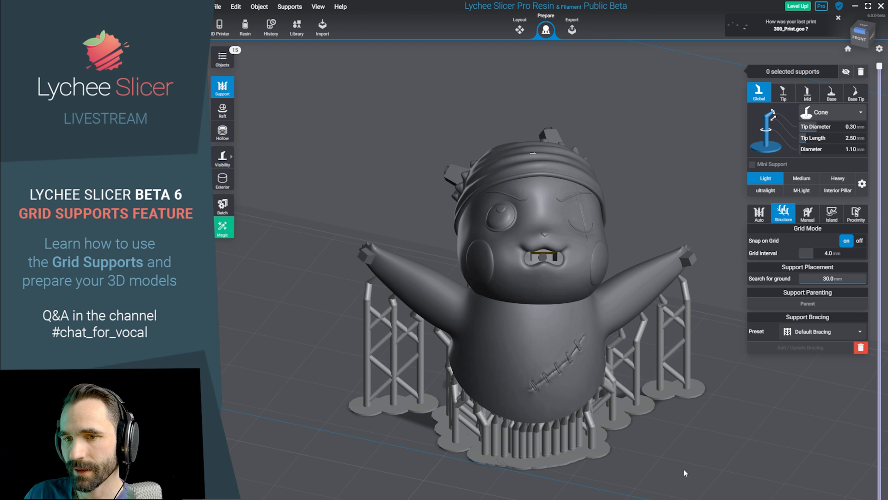
Run the island detector on the supported figure body and look over the model.
right_drag(684, 469, 562, 342)
click(831, 213)
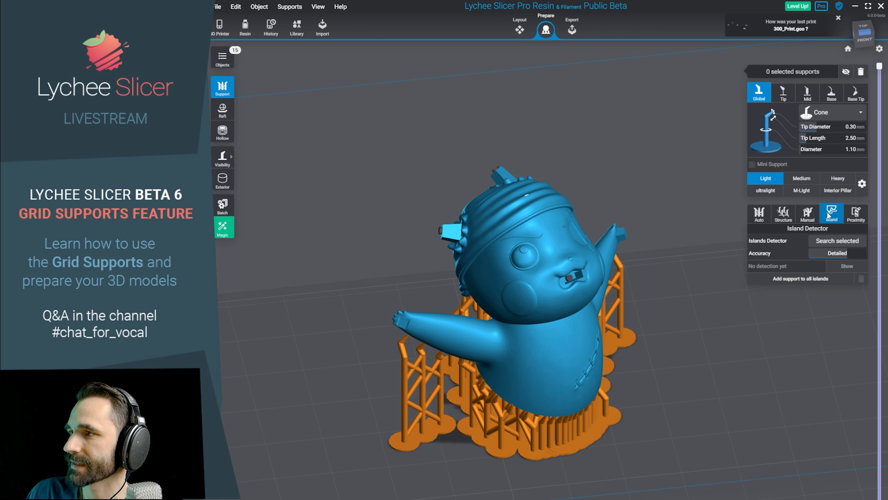
click(838, 241)
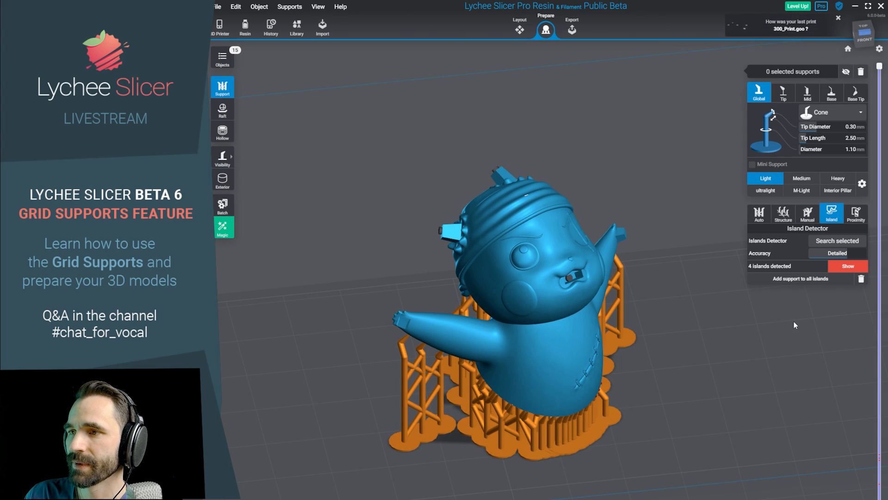
right_drag(795, 325, 699, 329)
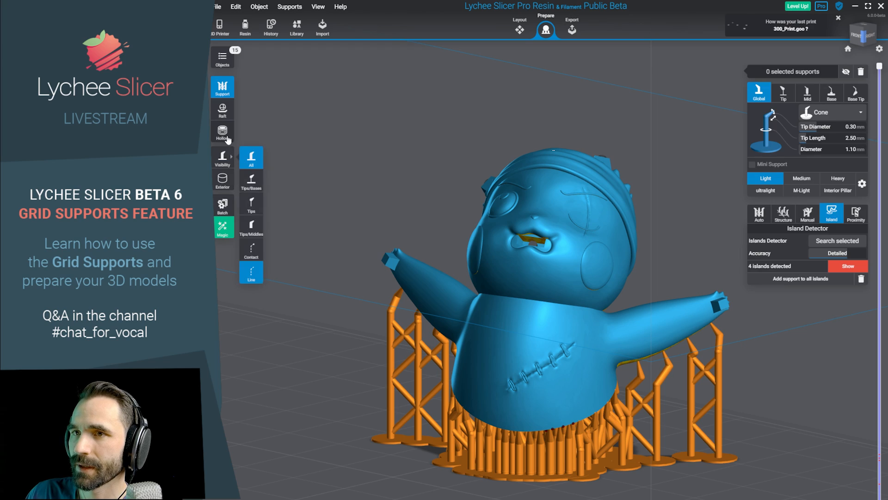
Examine the body's hollow interior and drain holes in the interior view, then return to the exterior view.
click(223, 132)
click(222, 179)
scroll(678, 348, up, 3)
right_drag(679, 348, 601, 365)
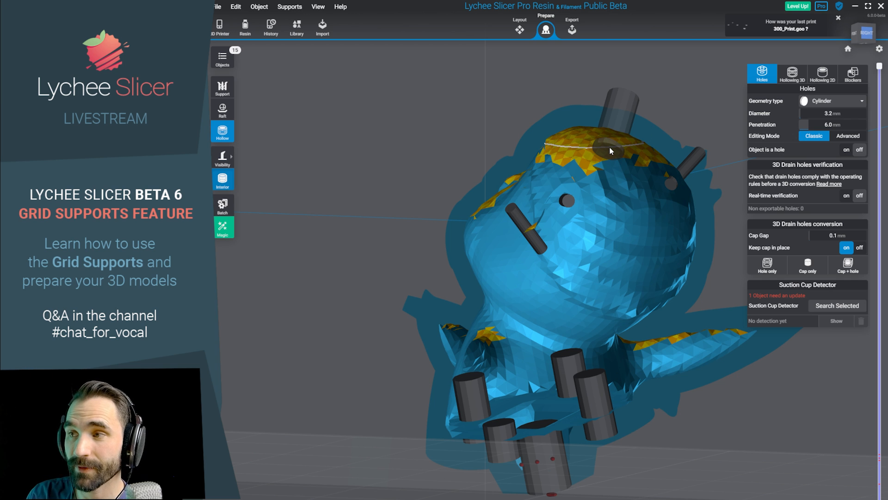
click(222, 180)
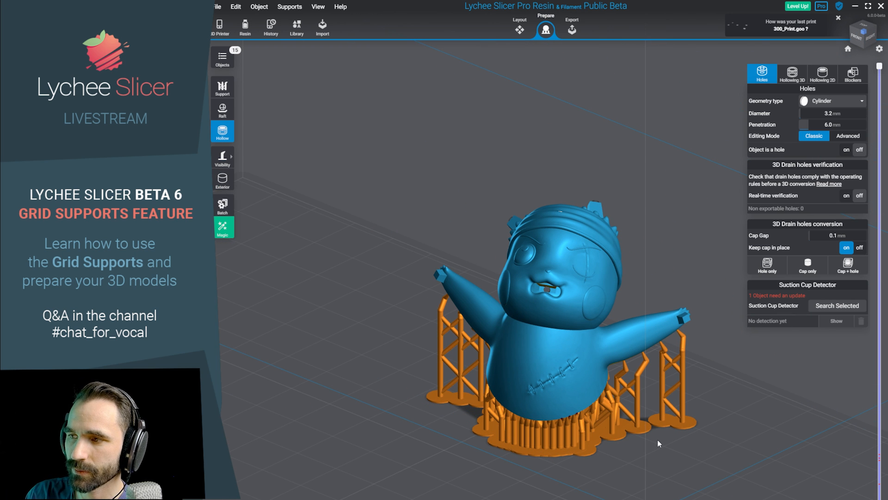
drag(659, 444, 658, 494)
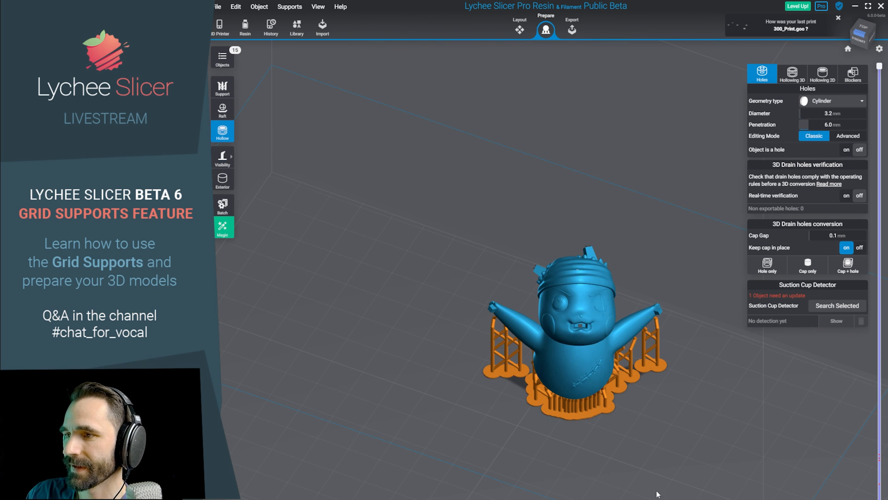
Display objects PZ_4 to PZ_10 together and bring the underside of one boot into view.
click(221, 58)
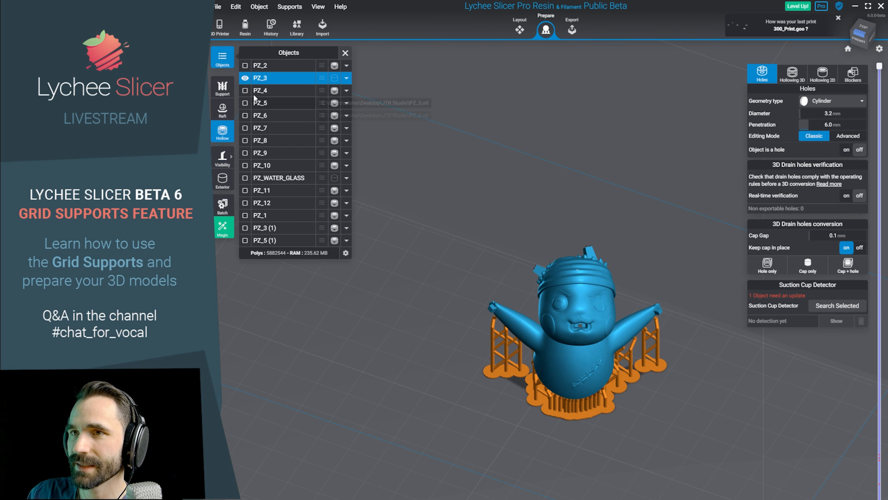
shift+click(271, 169)
key(t)
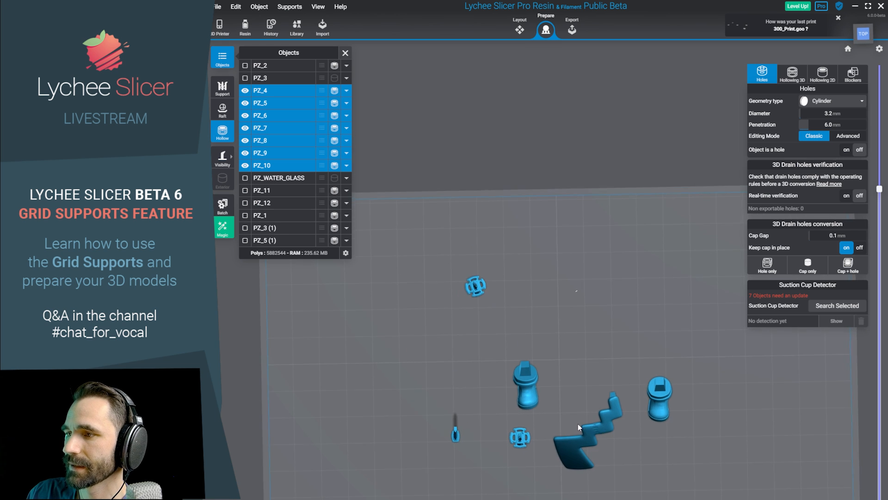
scroll(572, 411, up, 3)
right_drag(571, 408, 474, 246)
click(618, 253)
scroll(604, 340, up, 5)
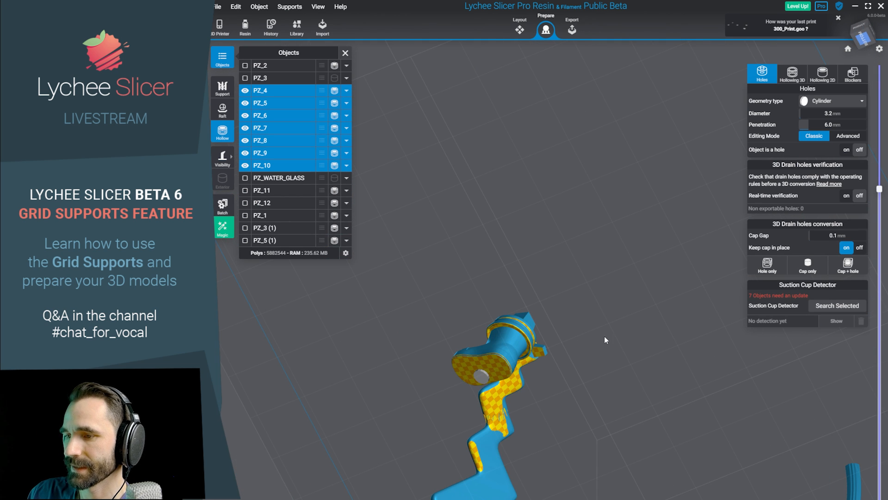
Place a 3.2 mm cylindrical hole in the boot's heel sole and extend it to 16.9 mm penetration, out through the ankle peg.
click(224, 92)
scroll(539, 396, up, 3)
right_drag(462, 382, 568, 395)
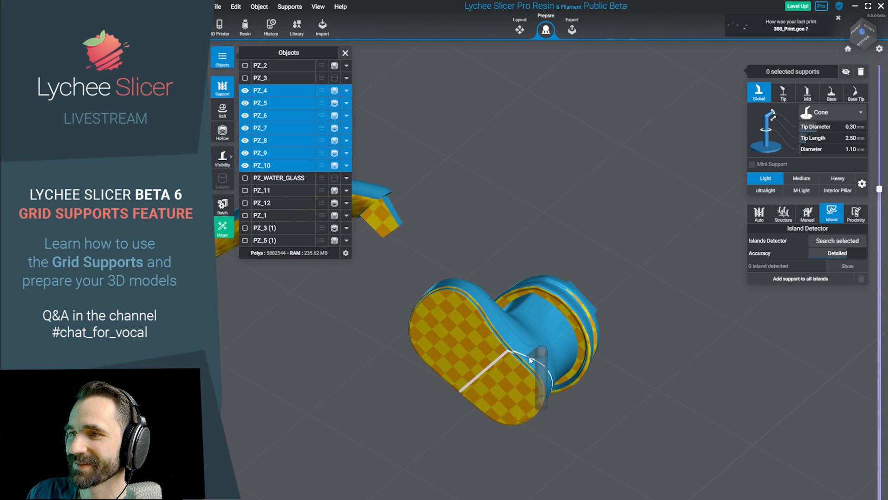
click(220, 132)
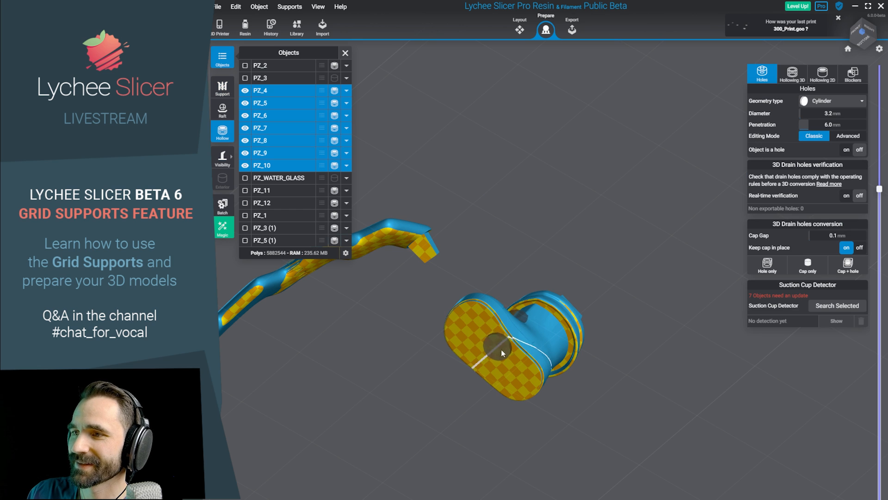
click(515, 371)
right_drag(515, 371, 485, 391)
drag(457, 389, 474, 366)
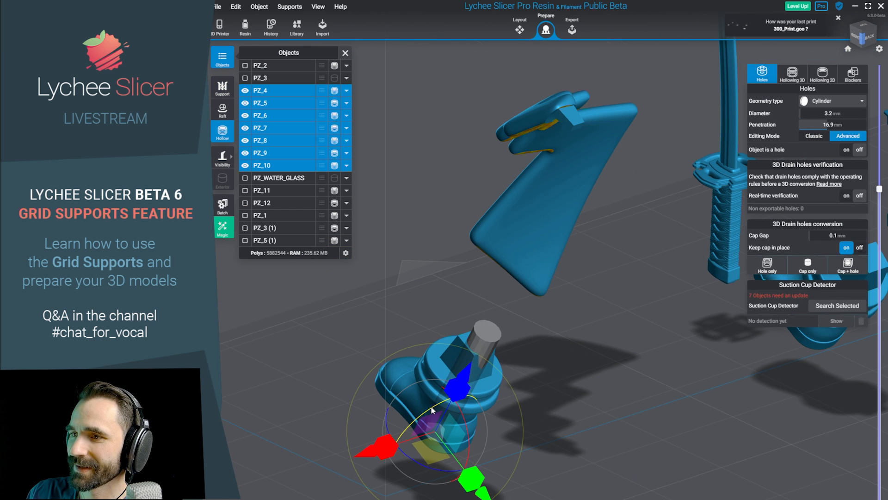
drag(472, 478, 463, 469)
mouse_move(546, 431)
right_down()
mouse_move(619, 431)
mouse_move(543, 429)
right_up()
click(543, 428)
Select boot PZ_9 and hollow it in 3D with 1.8 mm wall thickness and quality 2.0.
click(435, 372)
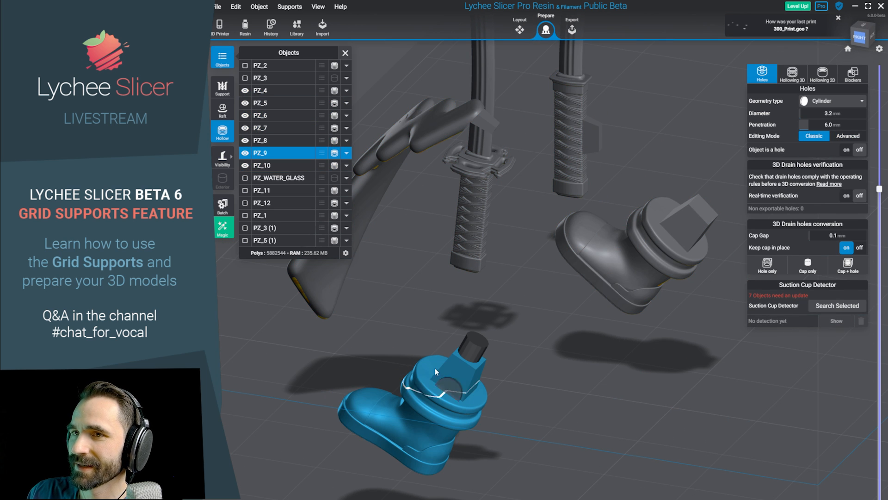
click(792, 74)
click(861, 90)
click(835, 117)
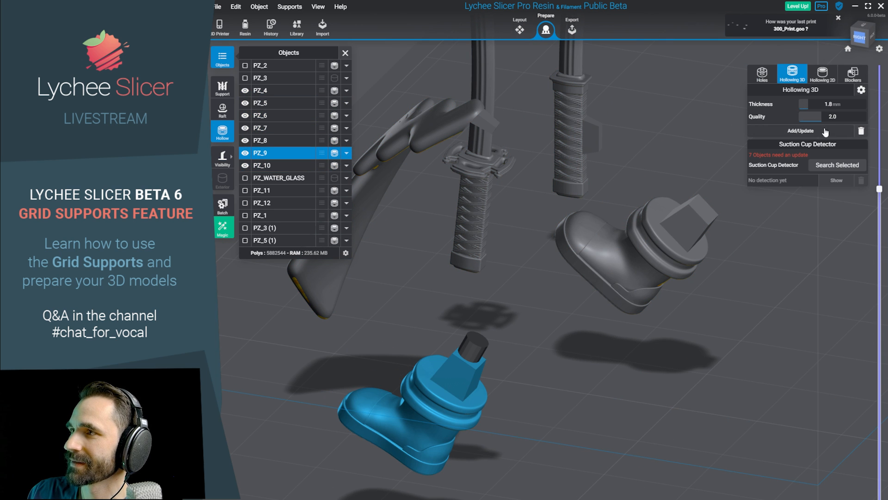
right_drag(582, 401, 848, 205)
Adjust the boot's through-hole slightly and check its path by cutting the layer view down through the boot.
drag(879, 189, 750, 145)
mouse_move(557, 333)
right_down()
mouse_move(745, 426)
mouse_move(572, 339)
right_up()
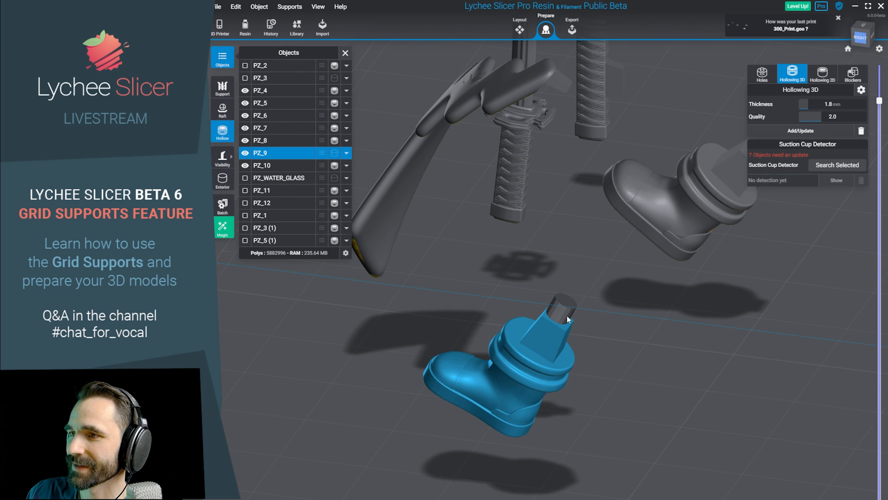
click(567, 319)
scroll(573, 334, up, 3)
drag(469, 459, 468, 462)
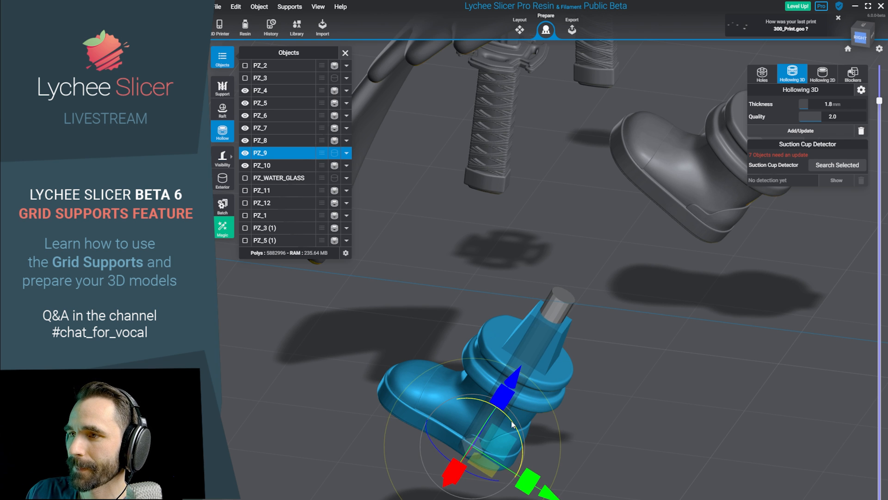
click(624, 334)
scroll(624, 334, down, 2)
drag(879, 100, 826, 452)
right_drag(704, 407, 652, 455)
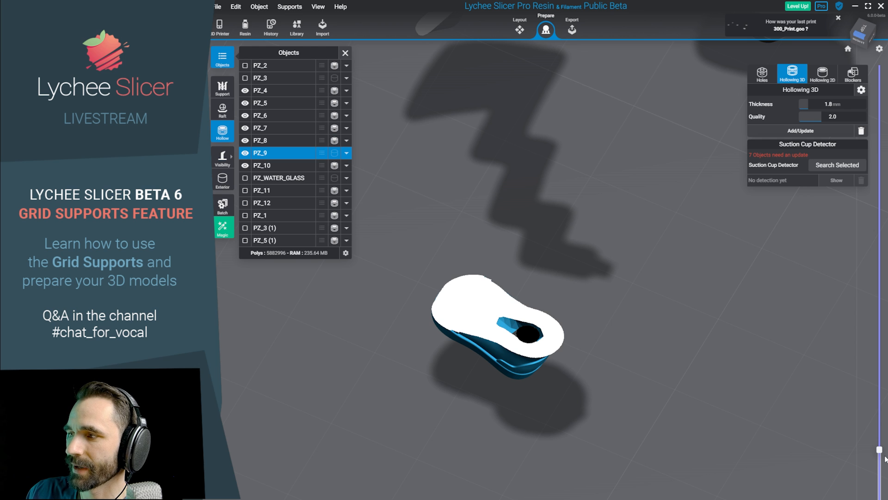
drag(885, 458, 879, 253)
right_drag(787, 416, 683, 367)
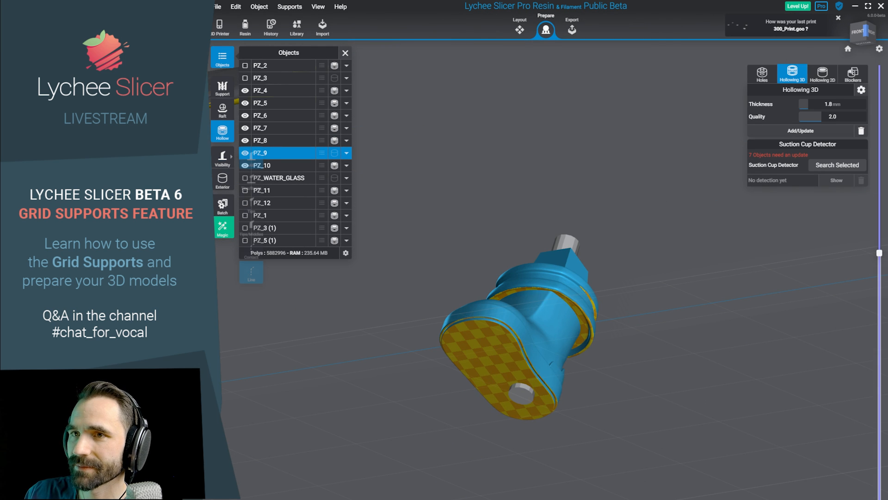
Set the boot's support grid interval to 3.0 mm with Snap on Grid on, and open the manual support settings.
click(221, 90)
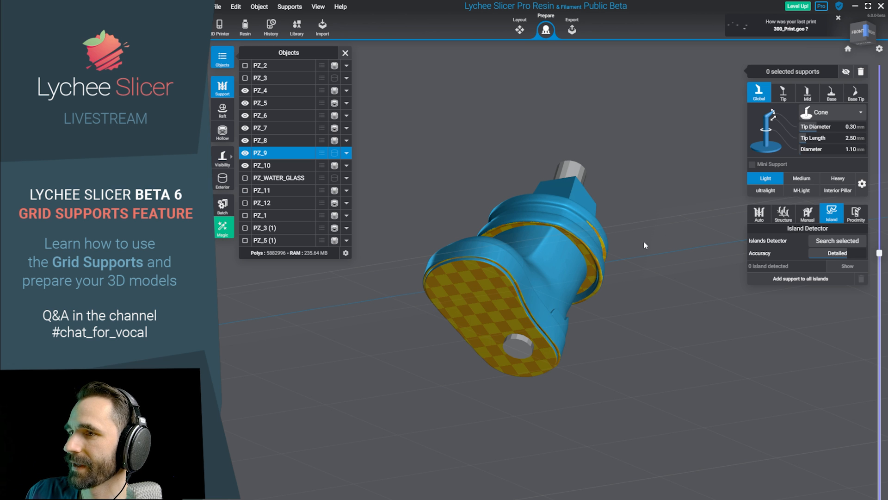
right_drag(588, 293, 528, 349)
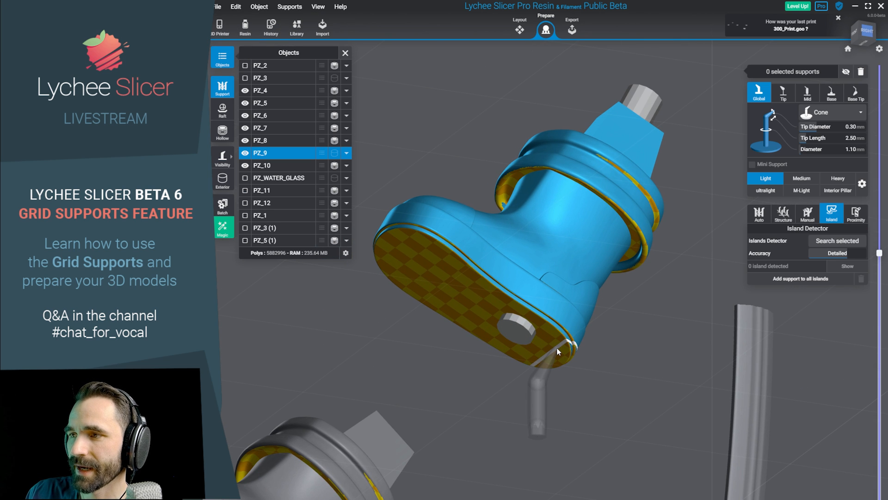
click(784, 217)
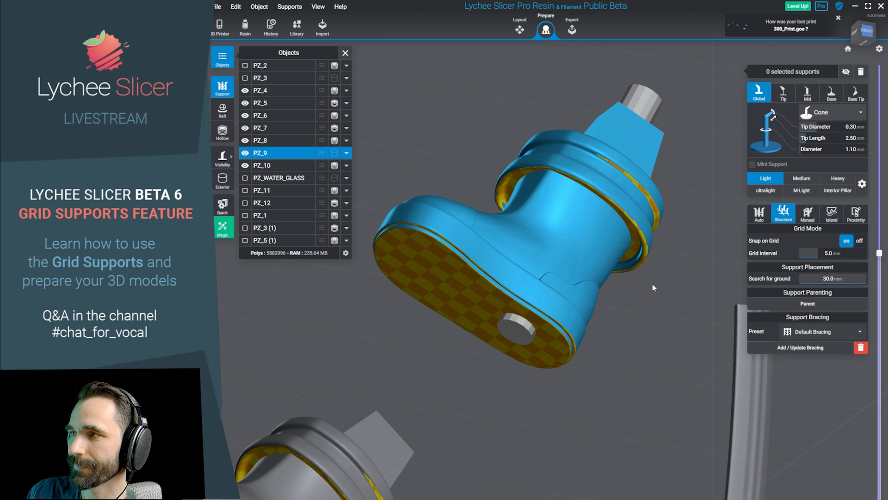
click(815, 222)
click(786, 218)
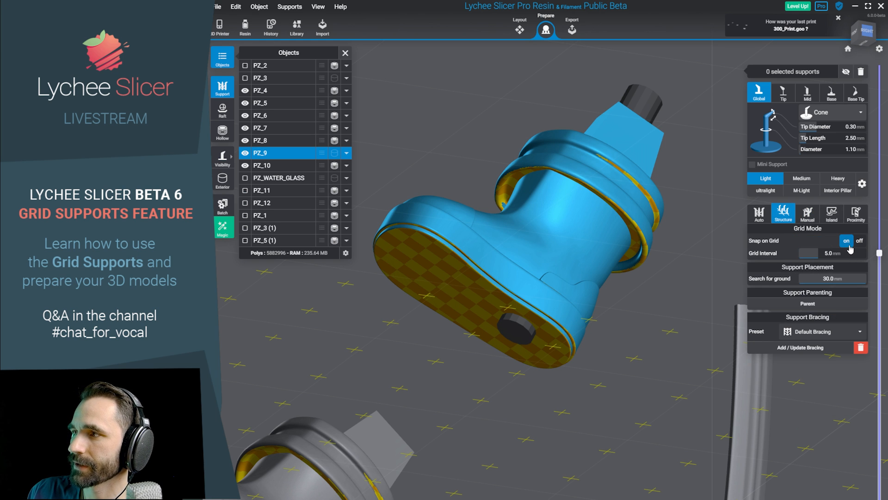
drag(811, 254, 806, 254)
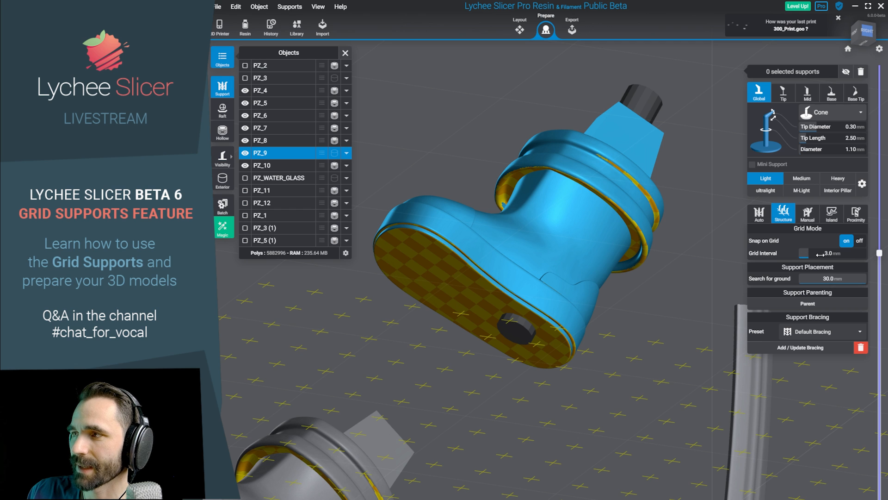
click(807, 222)
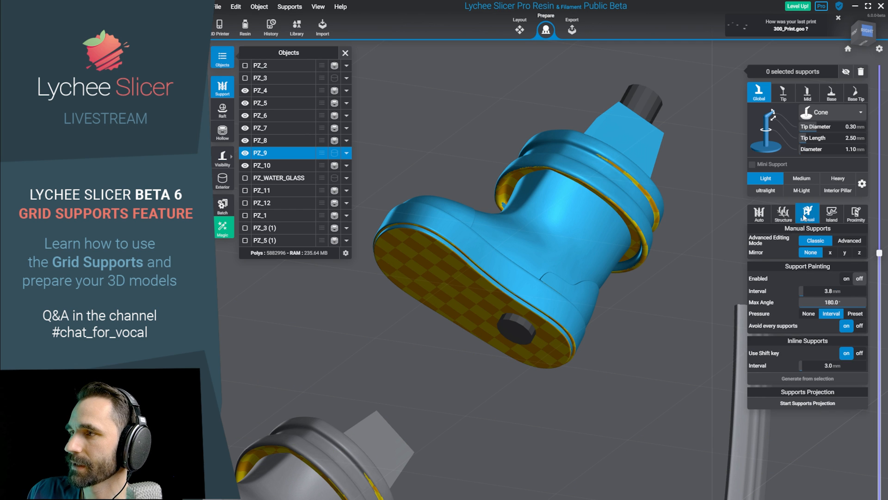
Project supports onto the boot's flat sole, selecting the whole face with Surface Crease at a 9° angle.
click(791, 405)
click(549, 317)
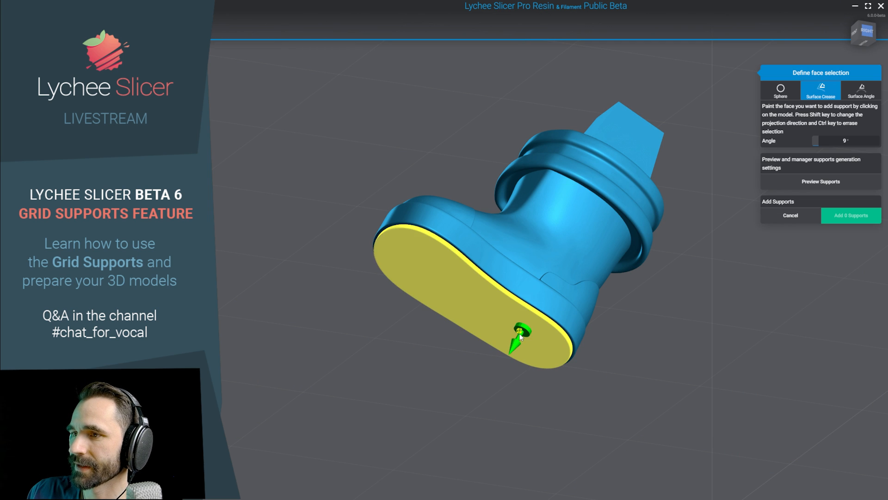
click(832, 182)
click(840, 340)
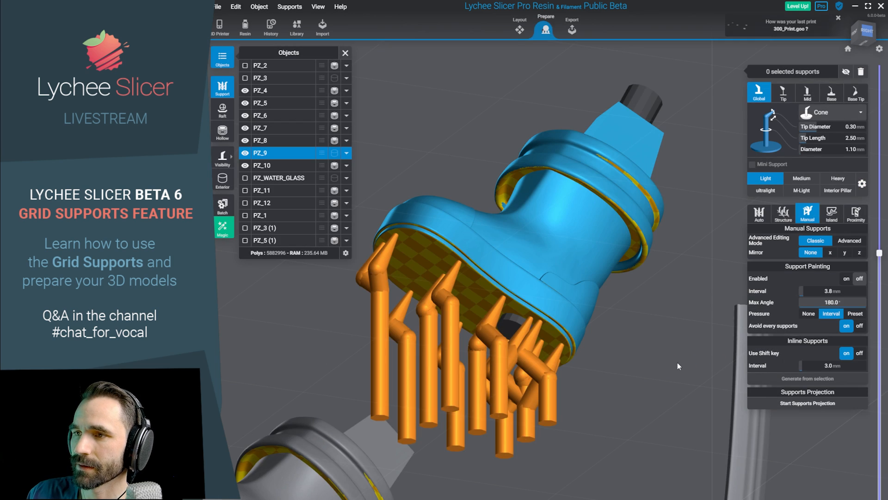
Brace the first boot's supports using the Default Bracing preset.
drag(671, 362, 712, 435)
click(783, 213)
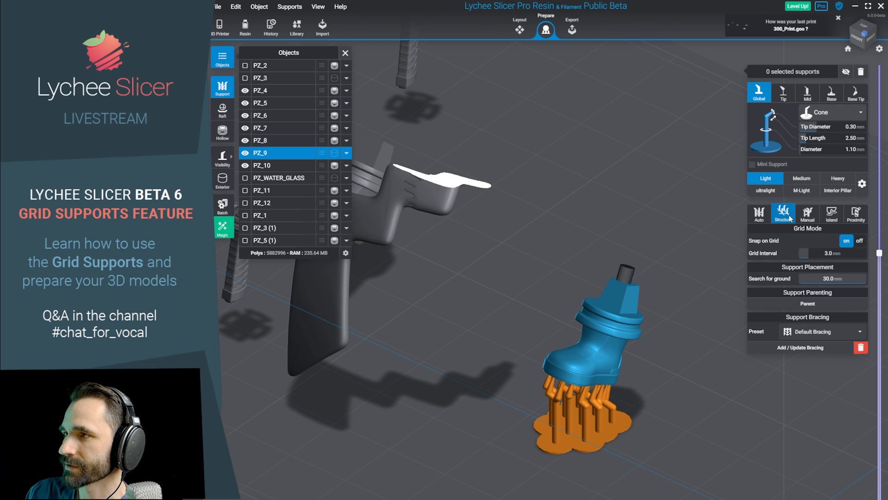
click(822, 346)
drag(621, 397, 529, 428)
Select the second boot, PZ_10, and turn on Snap on Grid with a 3.0 mm interval, leaving no test support behind.
drag(699, 448, 739, 450)
drag(713, 389, 637, 437)
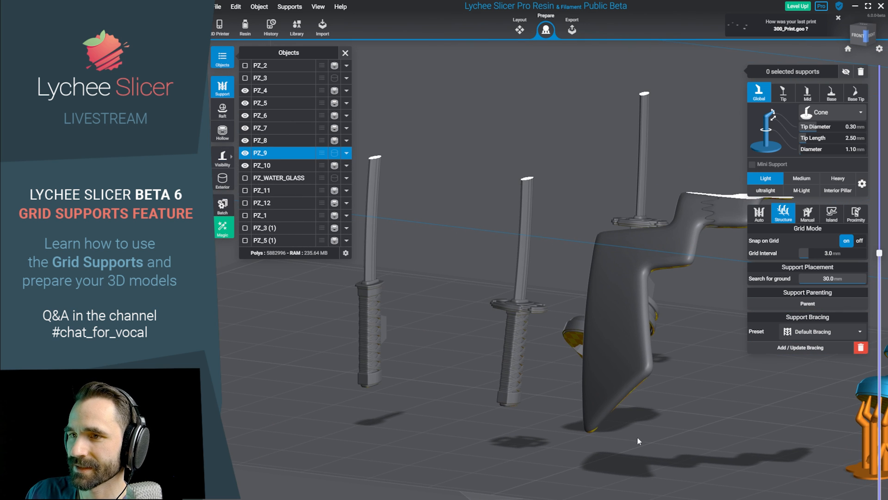
drag(614, 405, 564, 351)
click(688, 294)
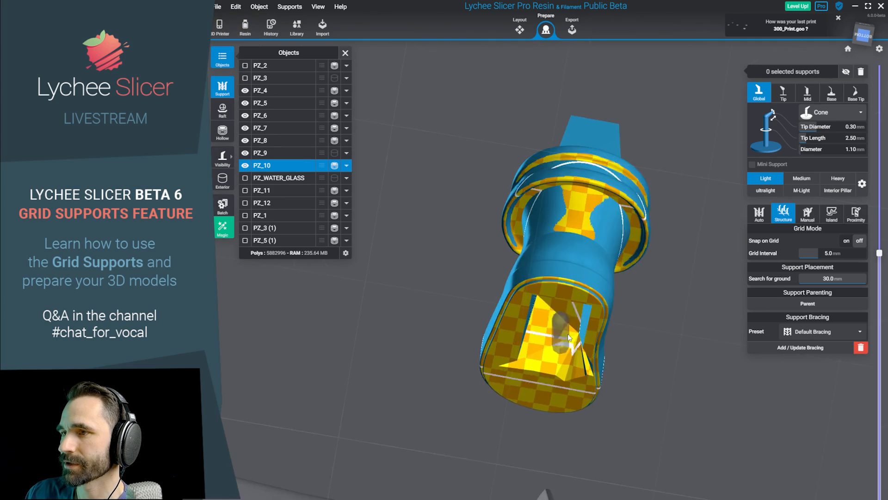
scroll(602, 351, up, 3)
drag(625, 351, 669, 384)
right_drag(513, 378, 400, 406)
scroll(518, 342, up, 2)
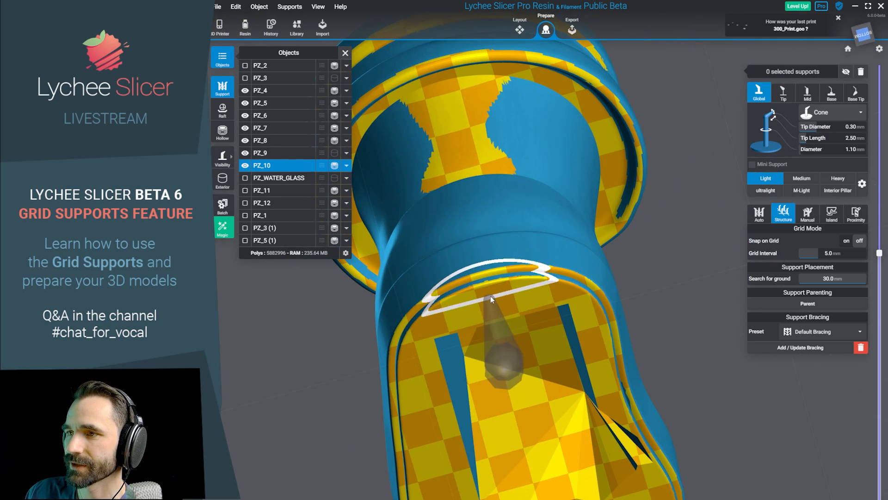
click(495, 288)
click(846, 240)
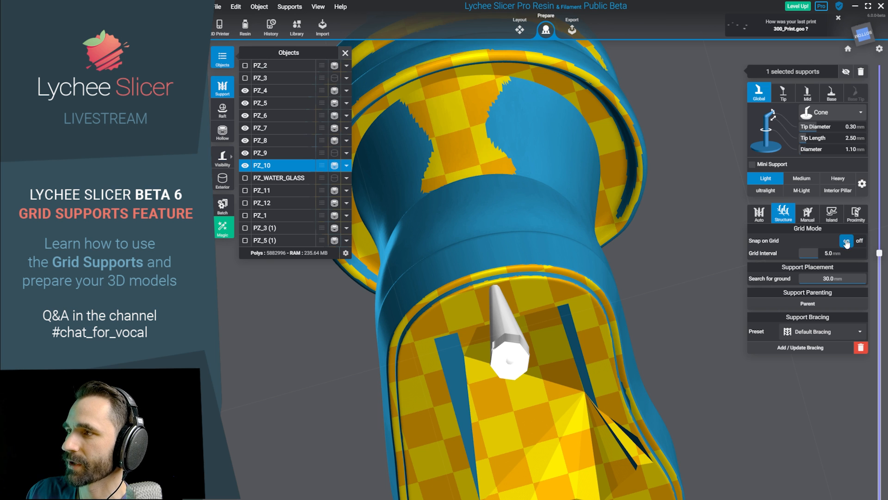
key(Delete)
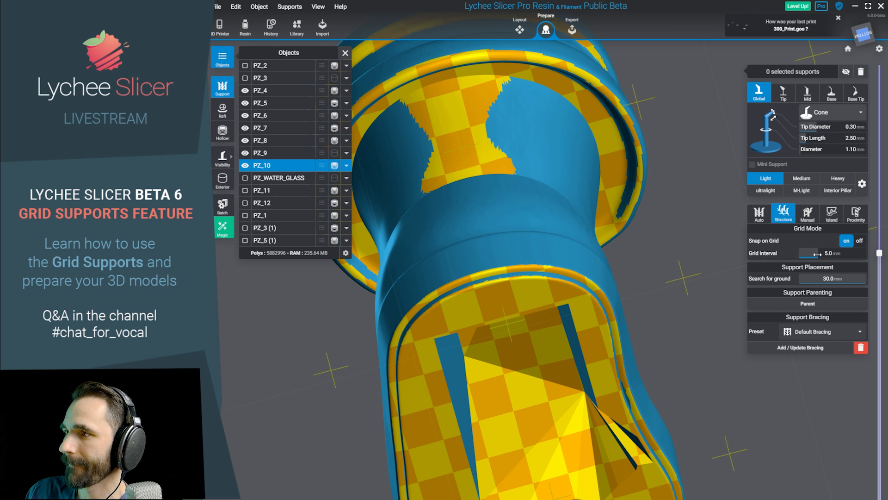
drag(808, 254, 803, 254)
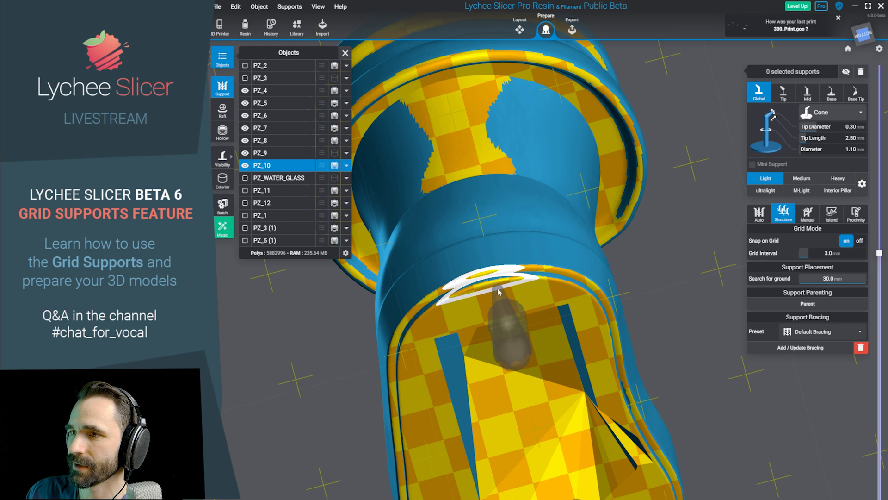
Place light grid supports along the inner and outer edges of the second boot's heel rim.
click(544, 318)
right_drag(543, 319, 523, 252)
click(487, 243)
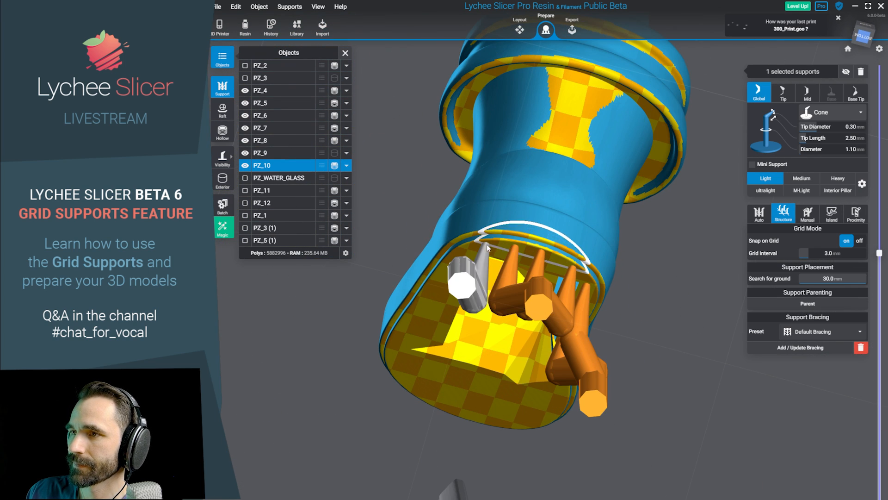
click(542, 234)
click(555, 241)
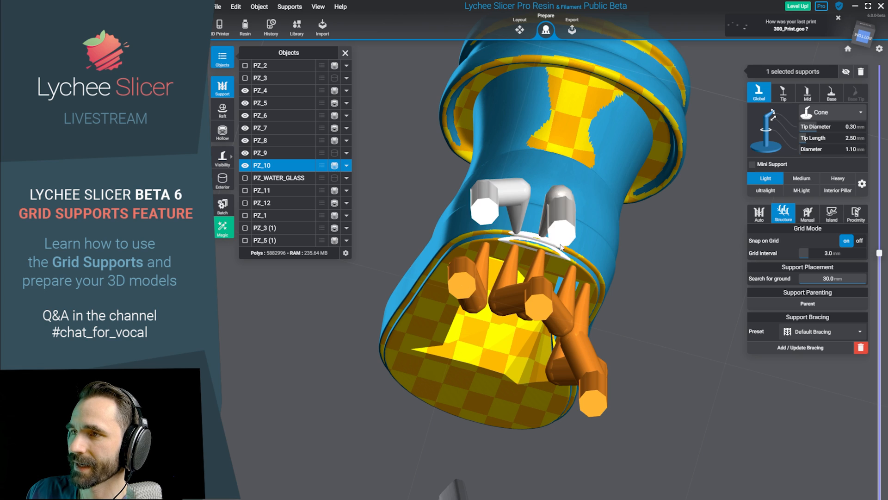
Place more light grid supports across the second boot's sole, from the heel towards the toe.
right_drag(572, 249, 618, 362)
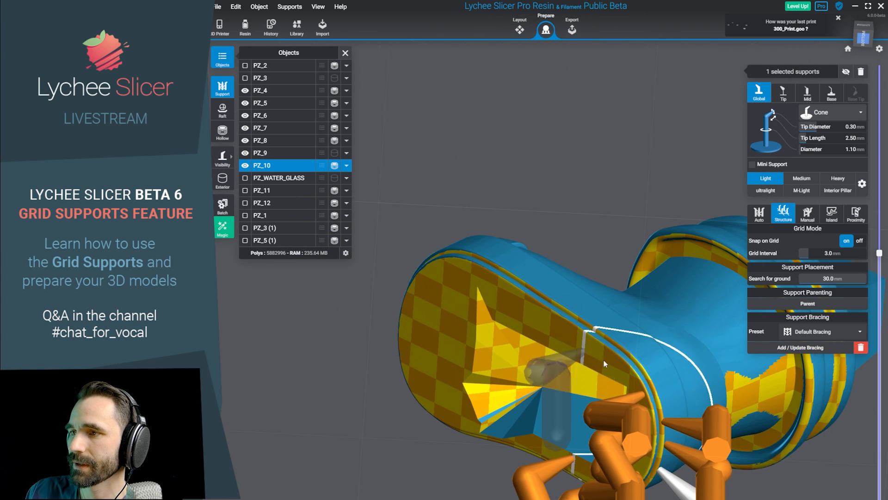
click(618, 363)
right_drag(512, 296, 491, 266)
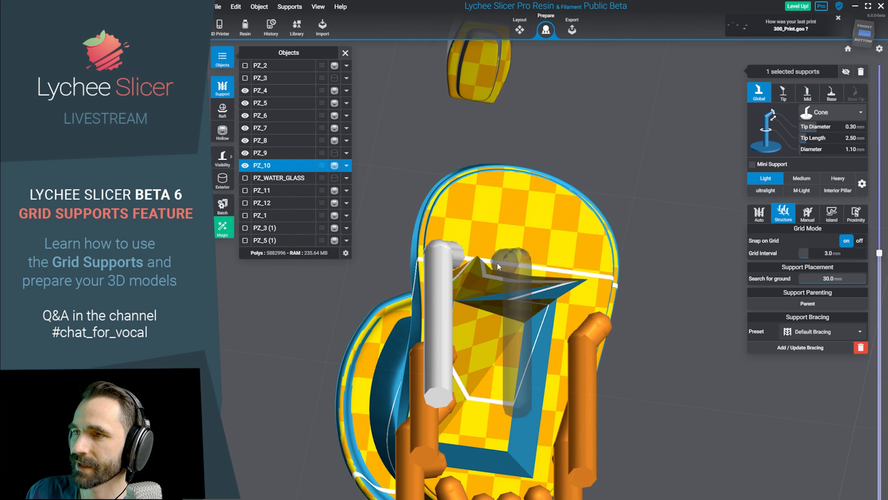
click(499, 264)
right_drag(551, 274, 579, 331)
click(462, 317)
Switch to the ultralight preset and place supports under the second boot's cuff rim.
click(766, 190)
click(604, 237)
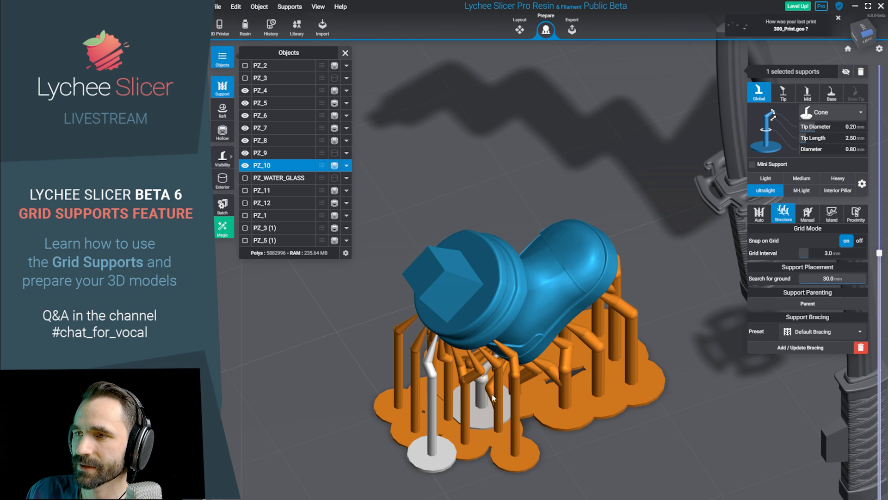
key(Escape)
Clear the support selection and brace the second boot's supports with the Default Bracing preset.
click(578, 330)
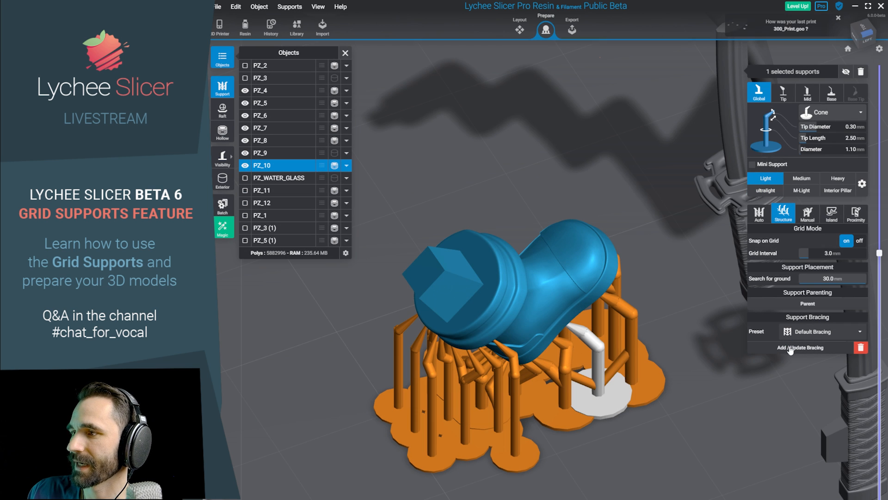
right_drag(724, 420, 597, 370)
click(601, 478)
click(545, 346)
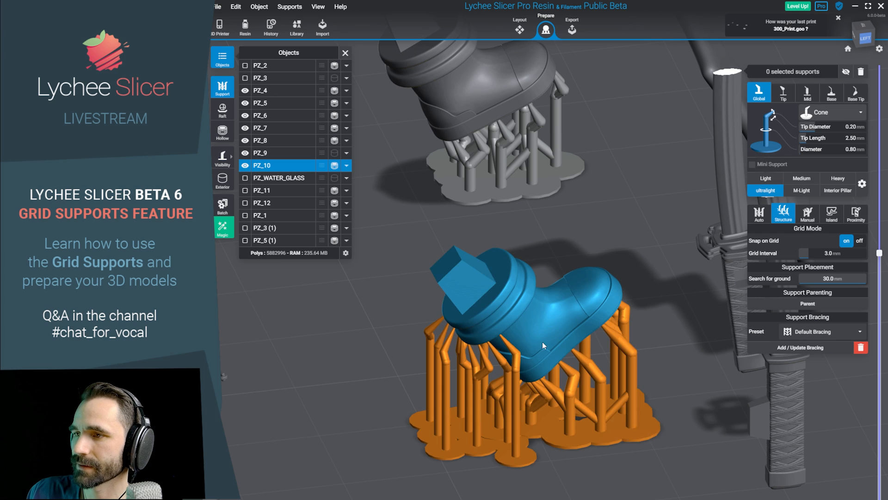
click(809, 348)
right_drag(569, 403, 588, 424)
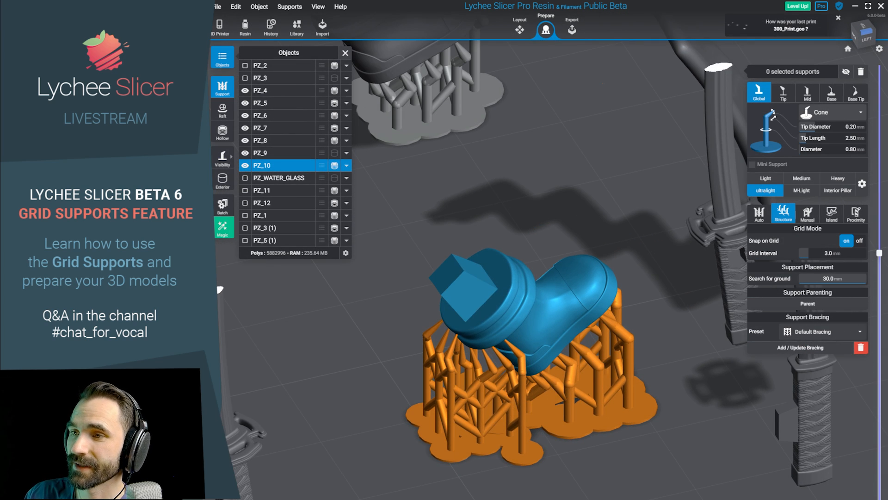
Place a series of ultralight supports along the underside of the back cuff rim on the PZ_9 boot.
right_drag(458, 460, 576, 352)
click(528, 411)
scroll(623, 349, up, 3)
click(566, 352)
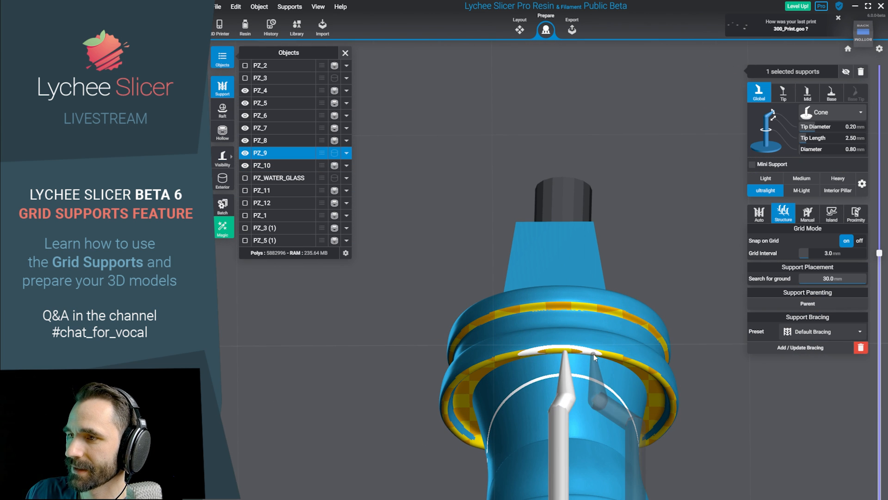
click(624, 360)
click(532, 353)
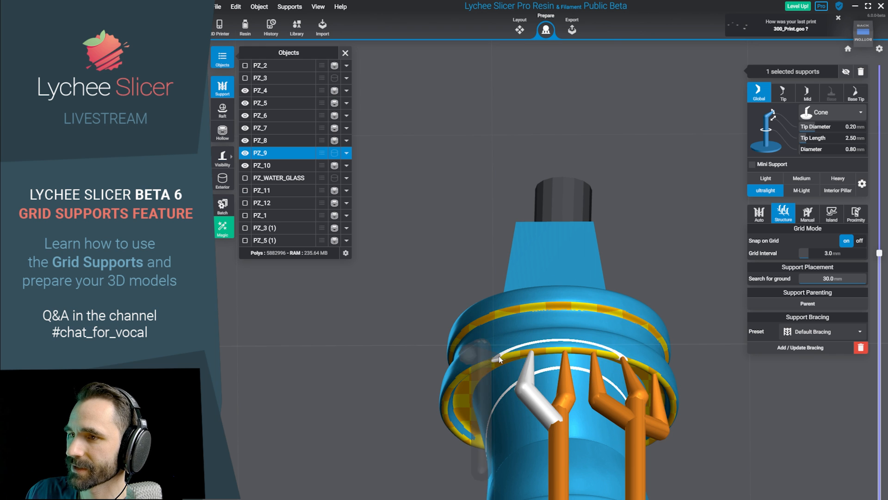
click(495, 359)
Continue the ultralight supports around the sides of the PZ_9 boot's cuff rim.
right_drag(598, 324, 666, 333)
right_drag(551, 287, 639, 301)
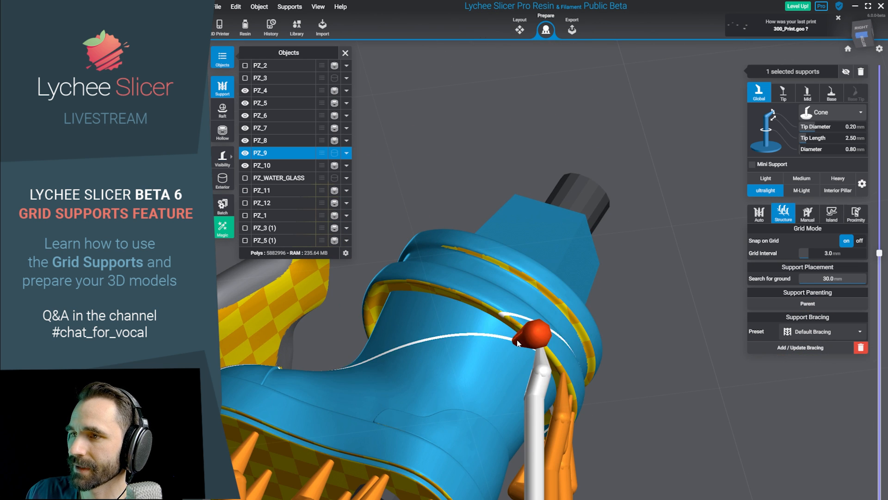
drag(517, 343, 486, 303)
right_drag(666, 352, 504, 351)
click(532, 245)
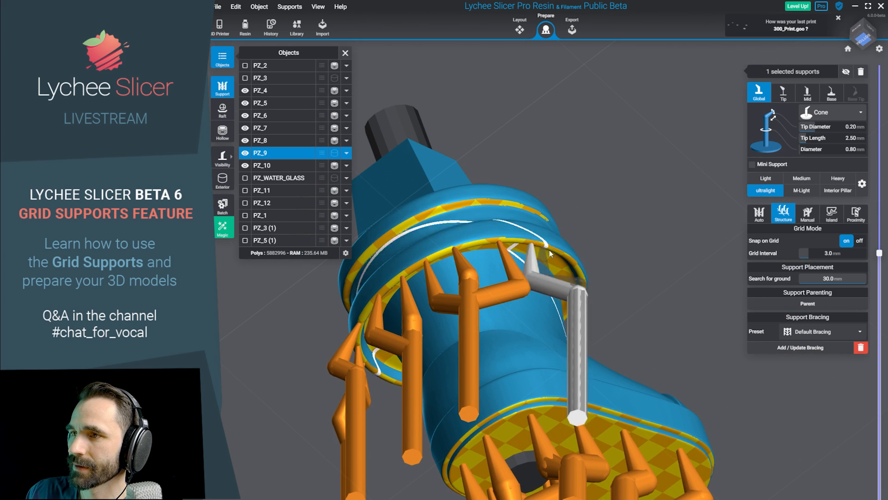
Add an ultralight support beneath the front side of the PZ_9 boot's cuff and shift its joint away from the boot.
right_drag(550, 254, 646, 262)
scroll(678, 262, down, 3)
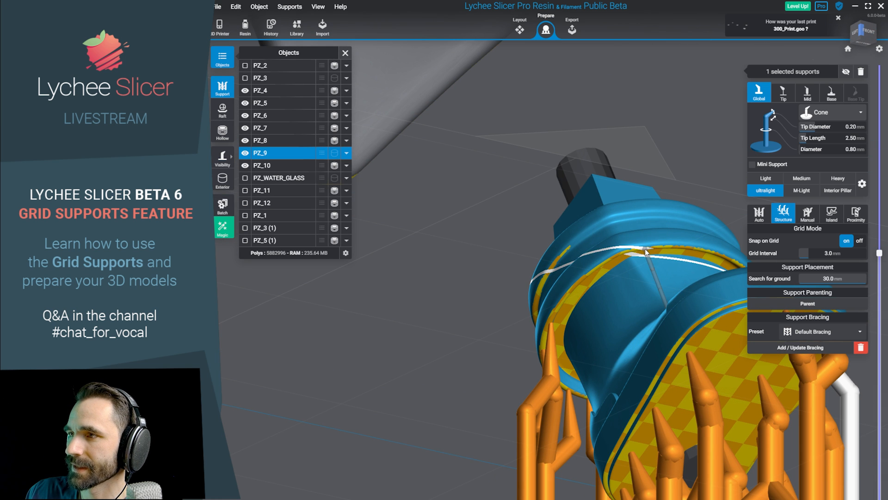
right_drag(646, 251, 509, 428)
click(432, 394)
right_drag(433, 398, 456, 447)
drag(482, 451, 468, 443)
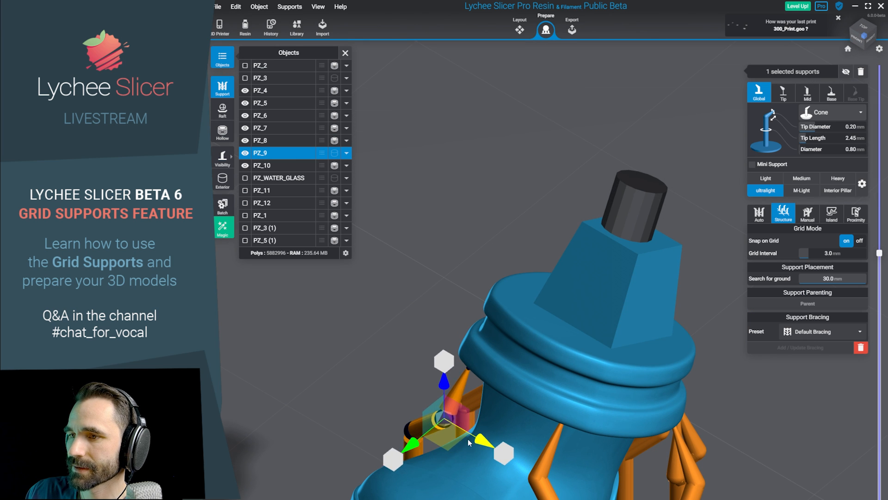
Deselect the support and add bracing to the PZ_9 boot's supports with the Default Bracing preset.
right_drag(468, 443, 357, 401)
scroll(357, 400, down, 2)
click(361, 399)
click(555, 382)
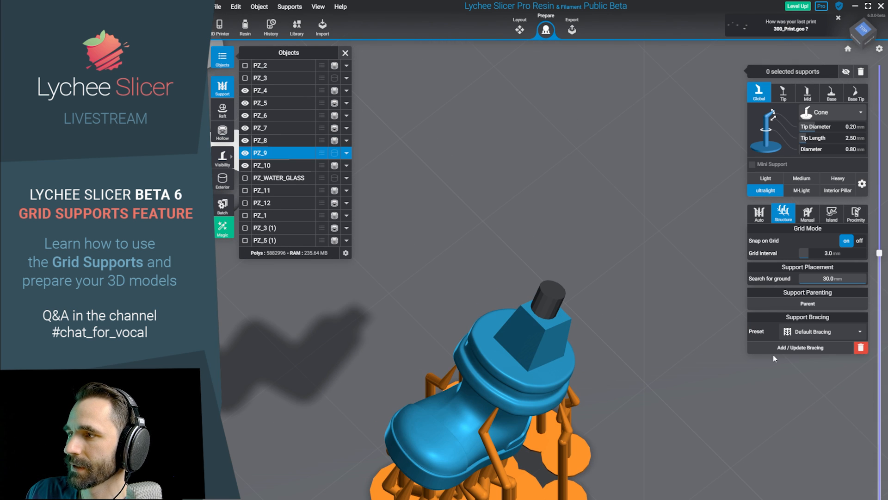
click(782, 348)
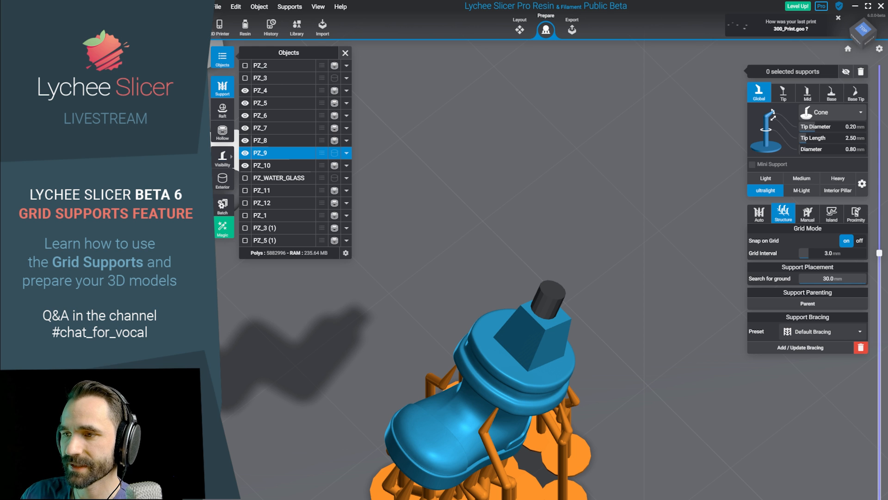
Switch to the hollowing tools and examine the hole in the PZ_9 boot's sole.
right_drag(584, 319, 574, 144)
scroll(512, 273, up, 2)
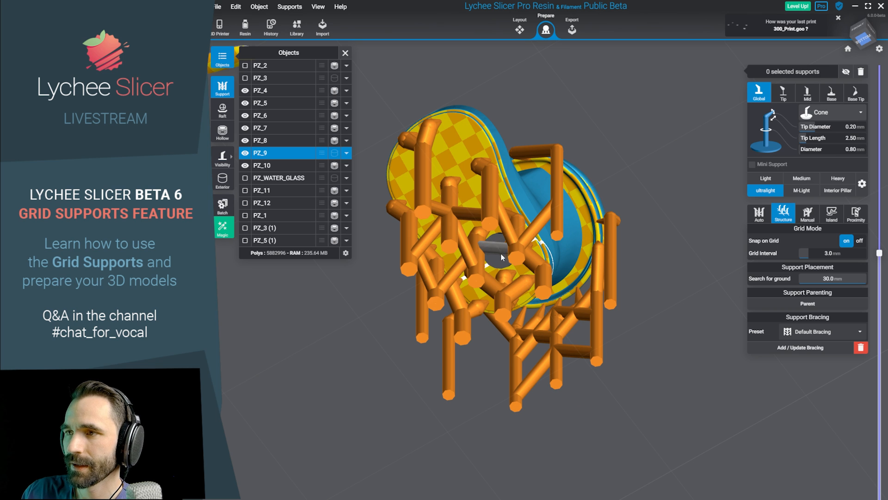
key(h)
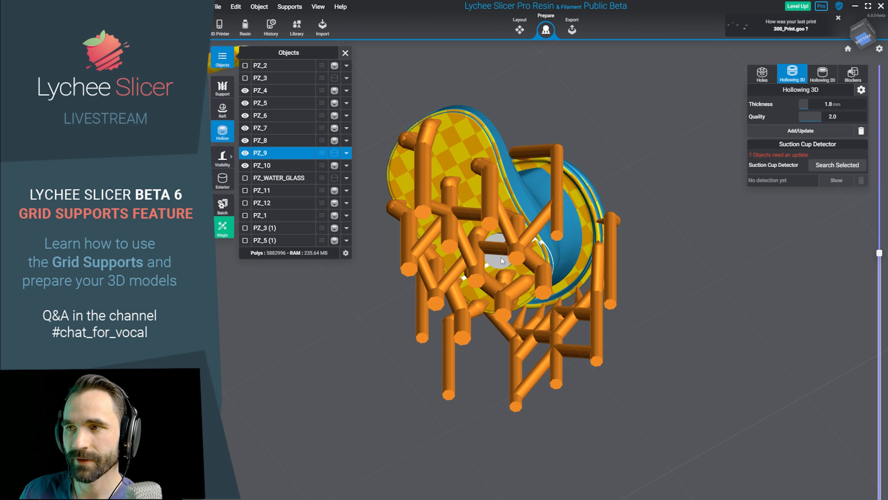
drag(502, 260, 388, 173)
scroll(687, 336, down, 3)
scroll(388, 173, up, 5)
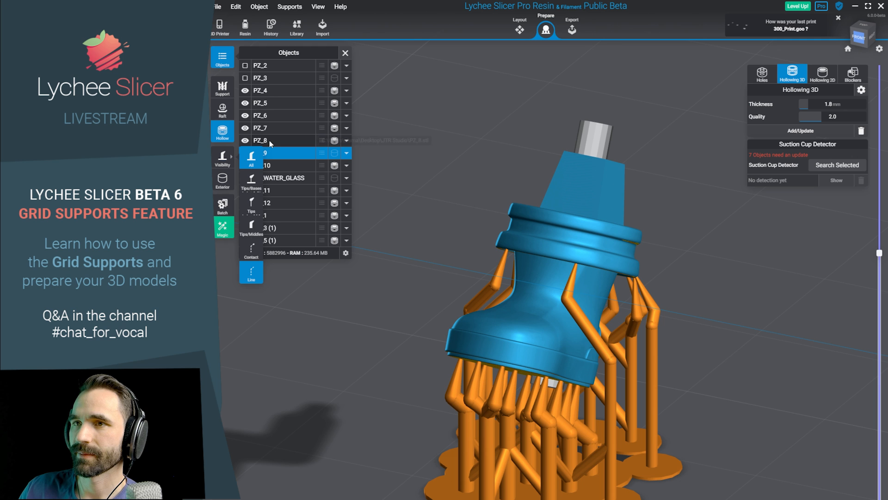
Make PZ_3 and PZ_2 visible and select the PZ_3 body.
click(245, 78)
click(246, 65)
right_drag(434, 129, 624, 349)
click(625, 349)
drag(703, 336, 353, 174)
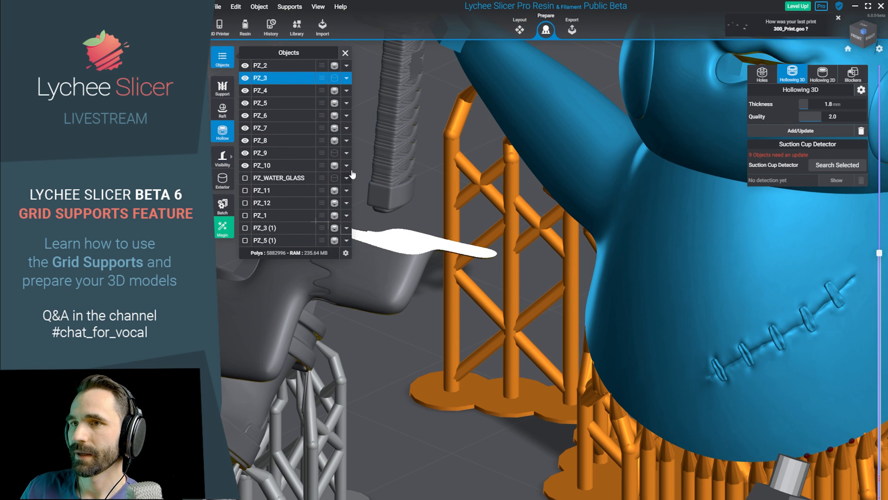
Open the hole settings and display the interior of the PZ_3 body to view its drain holes.
click(763, 74)
drag(648, 139, 483, 218)
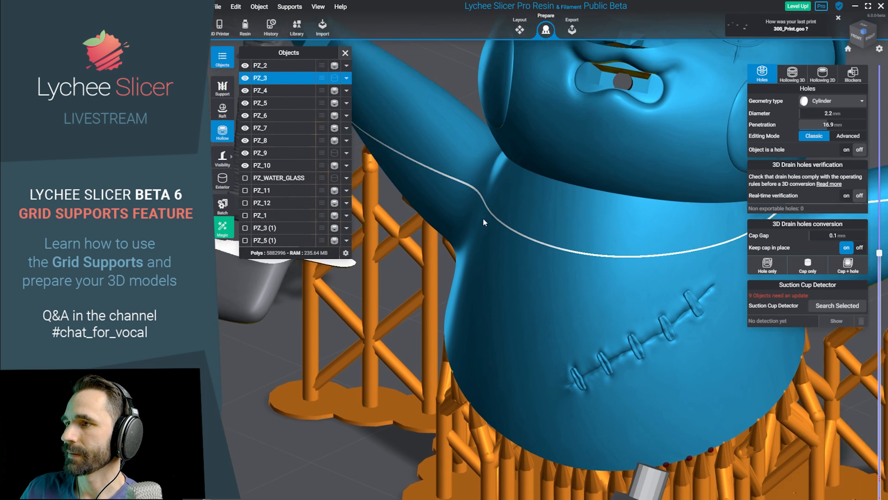
click(222, 180)
drag(543, 283, 632, 448)
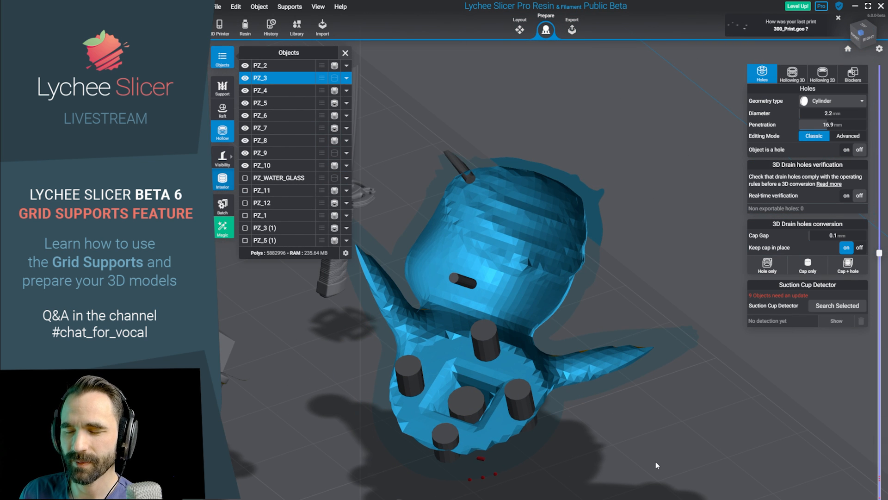
drag(656, 462, 574, 454)
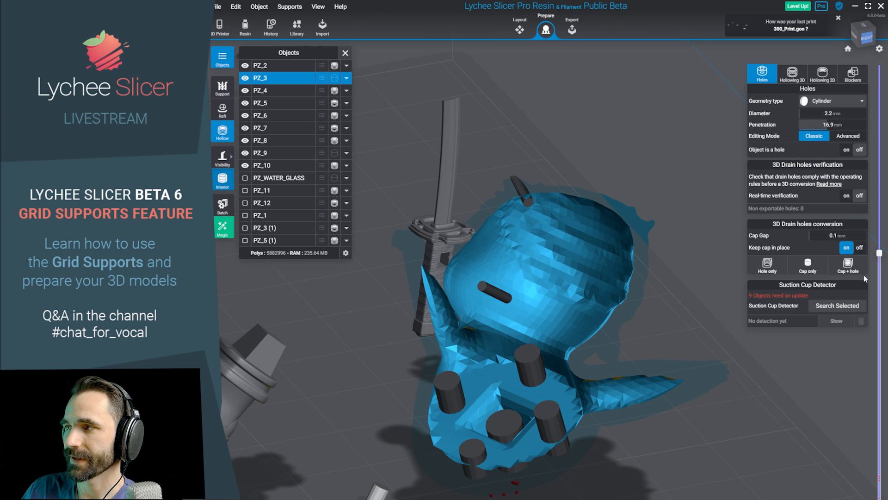
Raise the layer view to full height and examine the drain hole arrangement inside PZ_3 from several angles.
click(876, 218)
drag(879, 253, 851, 44)
right_drag(626, 157, 547, 276)
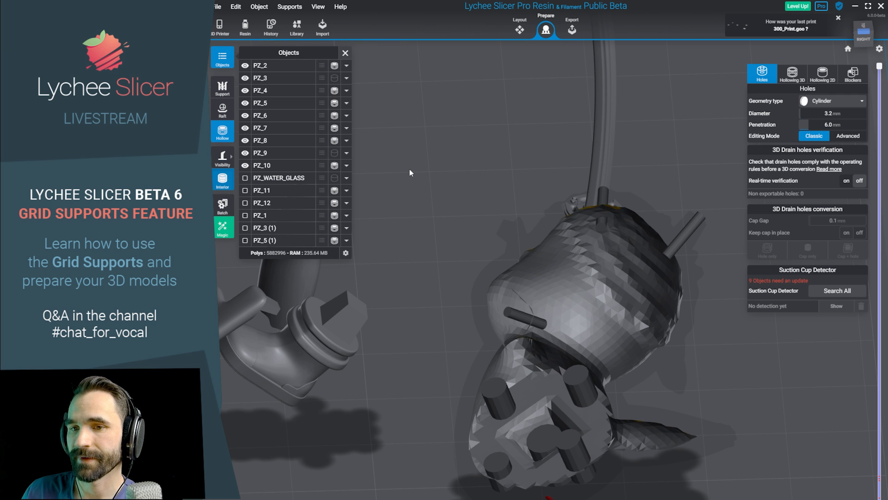
drag(410, 169, 628, 305)
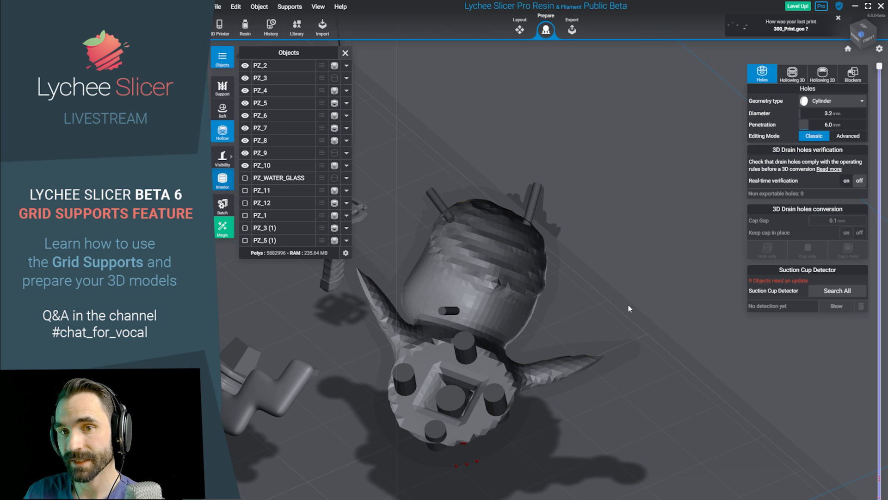
drag(628, 305, 631, 326)
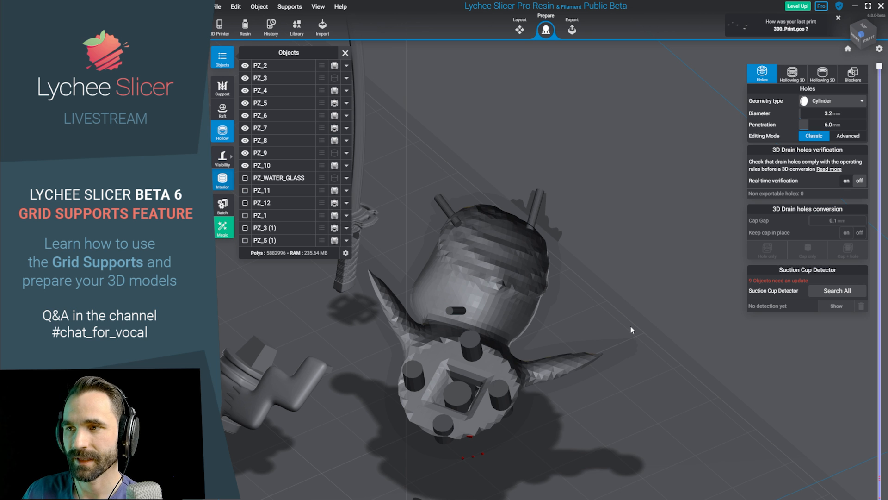
right_drag(347, 362, 462, 354)
scroll(463, 354, down, 6)
drag(463, 354, 336, 192)
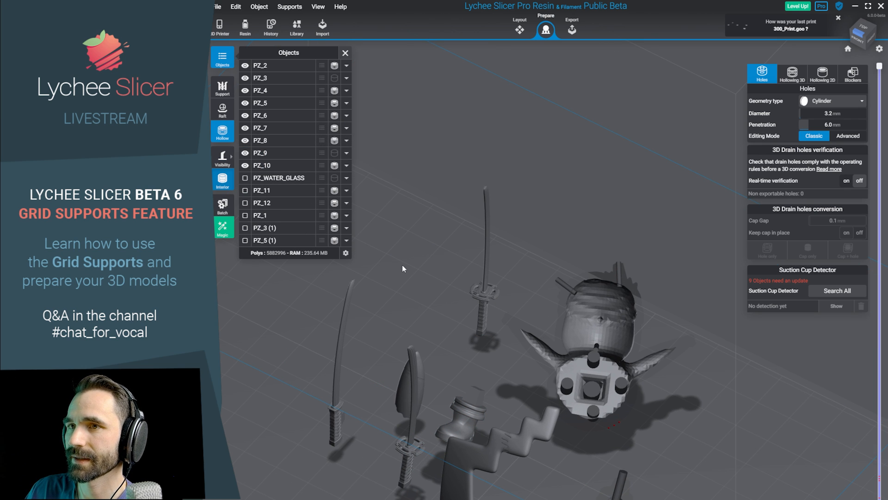
Select the PZ_4 cleaver and place a row of four medium supports along the blade's lower edge.
click(602, 309)
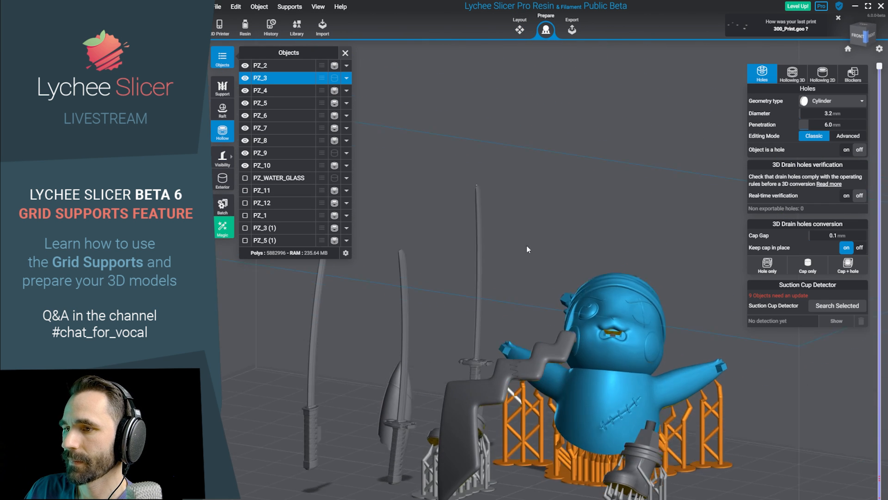
right_drag(527, 245, 549, 223)
scroll(548, 298, up, 3)
right_drag(548, 299, 545, 247)
click(514, 241)
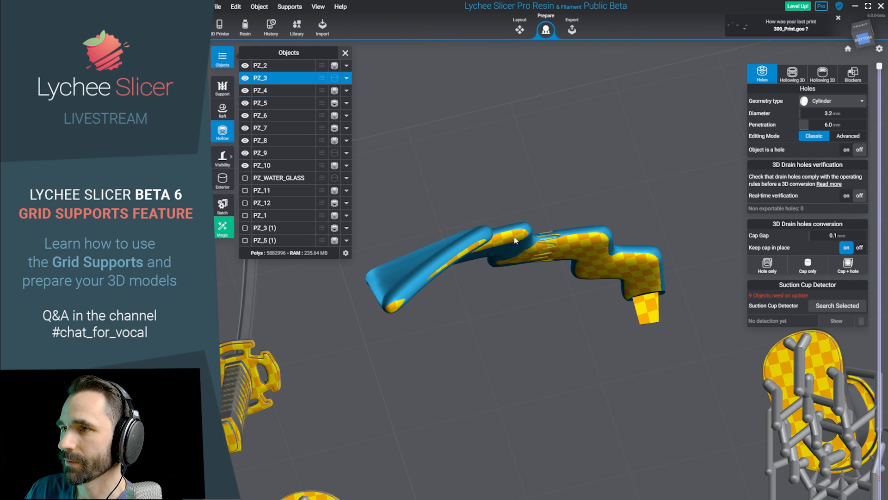
click(222, 88)
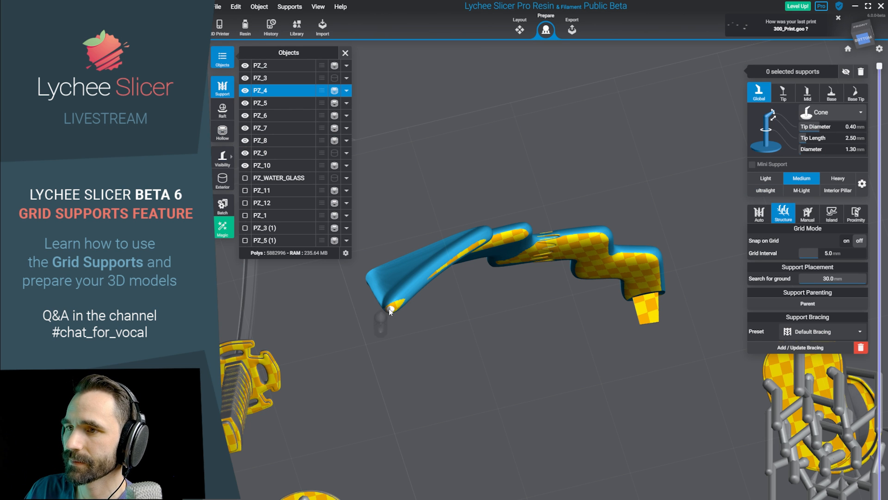
shift+click(474, 248)
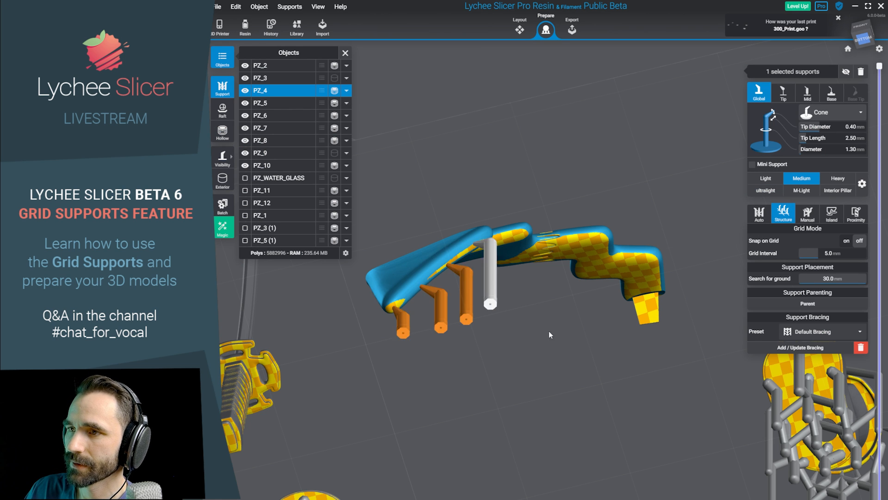
Place a continuous row of medium supports up the long outer edge of the PZ_4 cleaver's blade.
right_drag(548, 331, 504, 402)
middle_drag(503, 401, 510, 273)
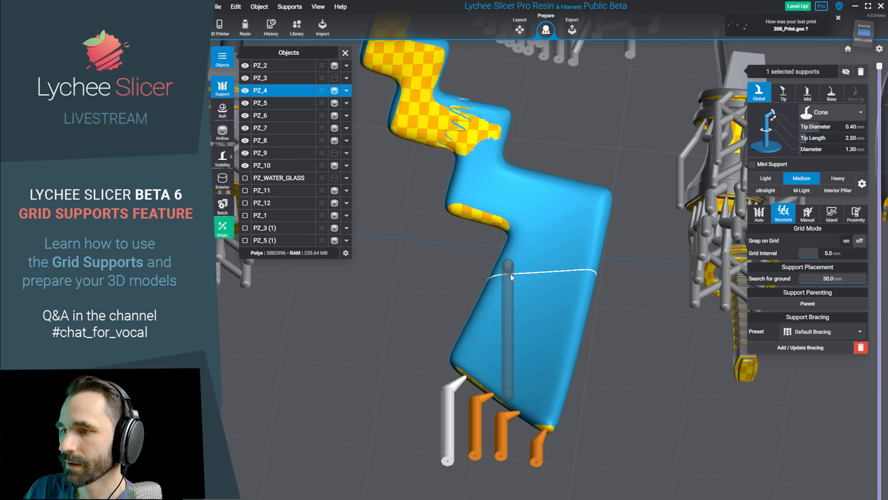
click(550, 419)
shift+click(596, 199)
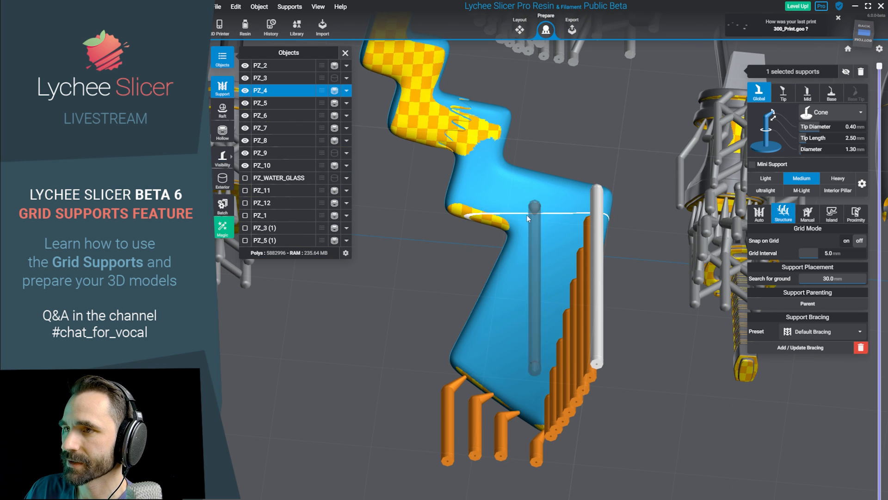
Place medium supports under the two steps of the PZ_4 cleaver's handle, leaving one on each step.
click(502, 222)
right_drag(459, 212, 440, 312)
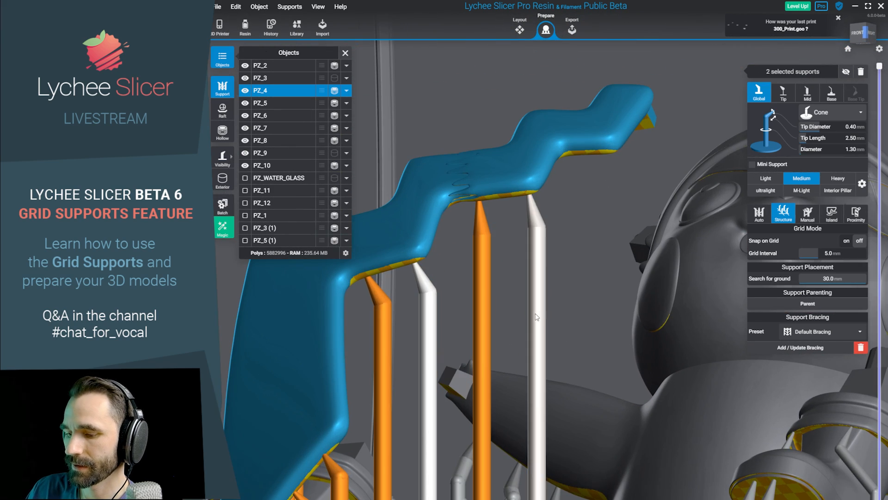
right_drag(527, 316, 434, 244)
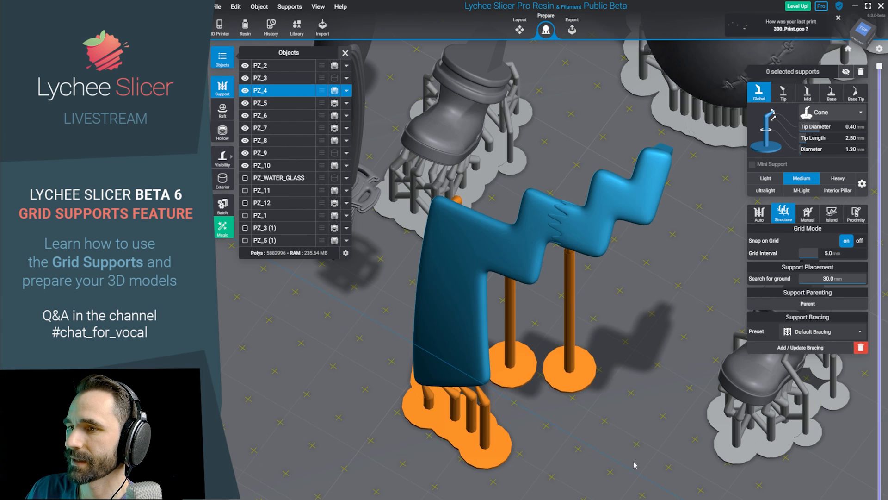
Select all of the PZ_4 cleaver's supports and snap them to the 5.0 mm grid.
drag(381, 249, 640, 469)
right_click(507, 356)
click(537, 405)
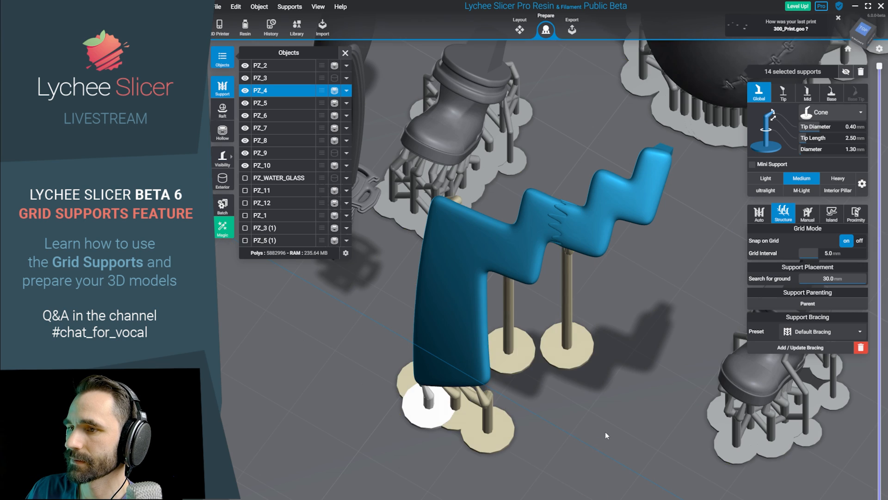
Try branching a fan of mini supports from the handle's pillar to the underside of the PZ_4 cleaver.
right_drag(605, 432, 560, 276)
scroll(557, 323, up, 3)
scroll(559, 278, up, 1)
drag(512, 248, 613, 376)
click(526, 241)
click(546, 231)
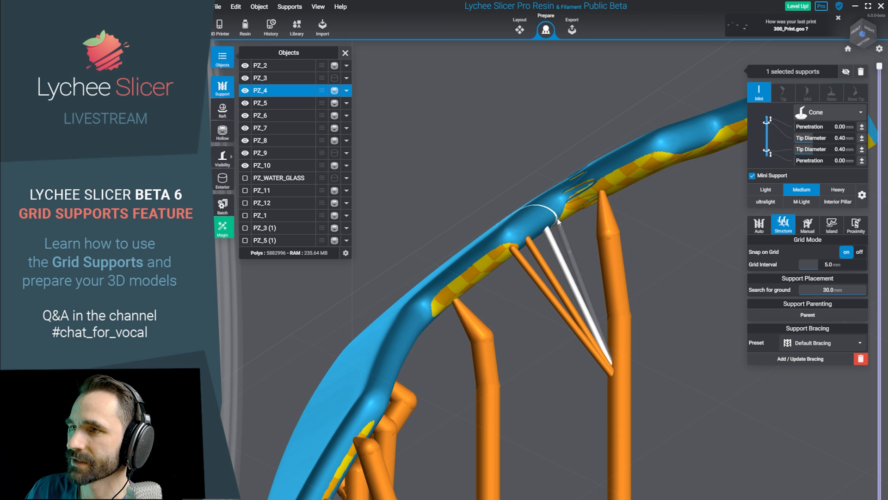
click(560, 215)
drag(598, 190, 646, 169)
Place a medium support under the cleaver's handle, branch a mini support off it and set its base tip diameter to 1.03 mm.
right_drag(645, 169, 685, 259)
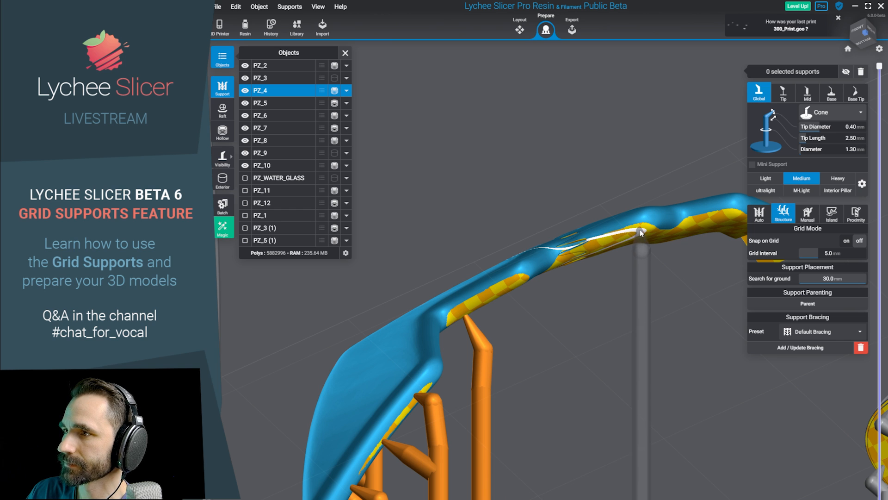
click(640, 229)
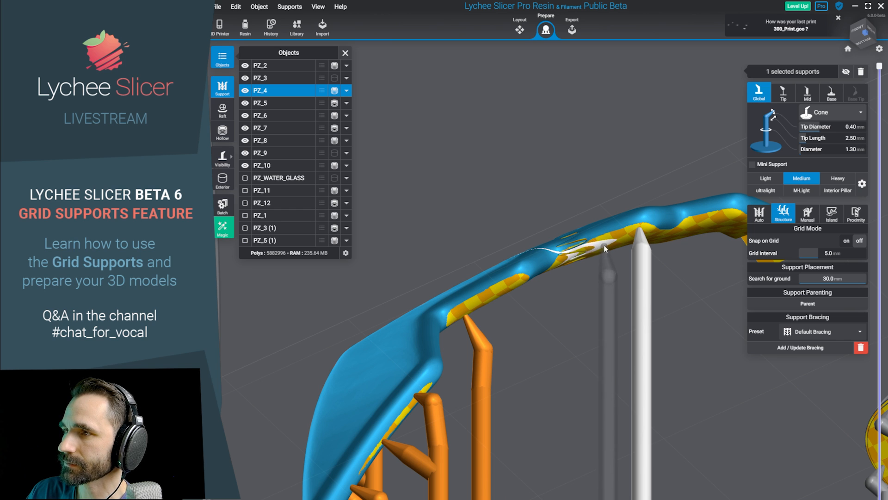
shift+click(635, 329)
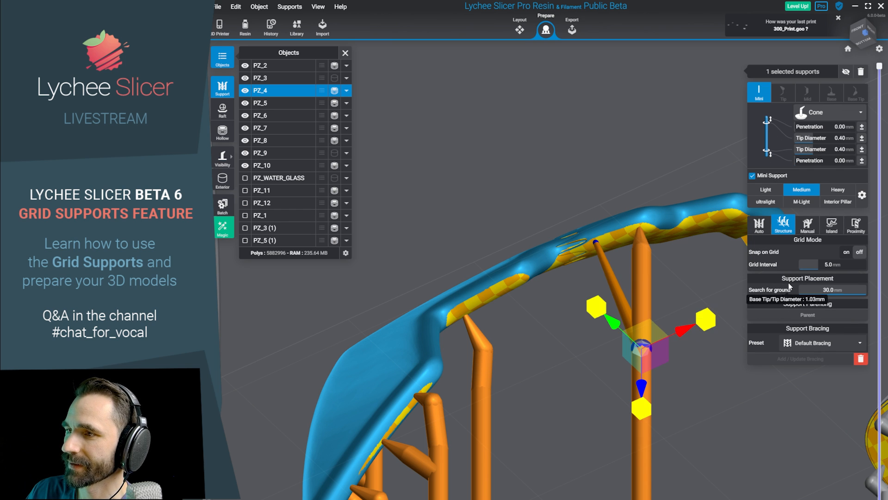
drag(789, 286, 789, 286)
Branch more mini supports from the same pillar to the handle's underside on both sides of it.
right_drag(689, 264, 723, 297)
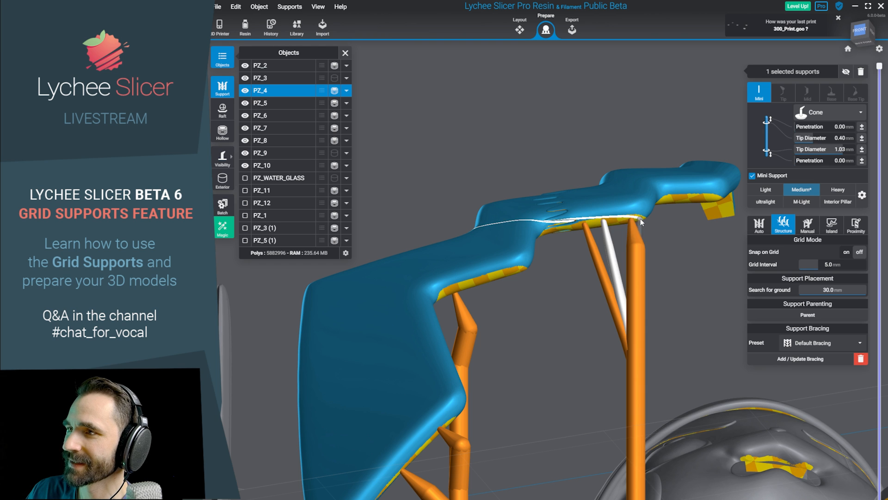
click(677, 197)
click(696, 198)
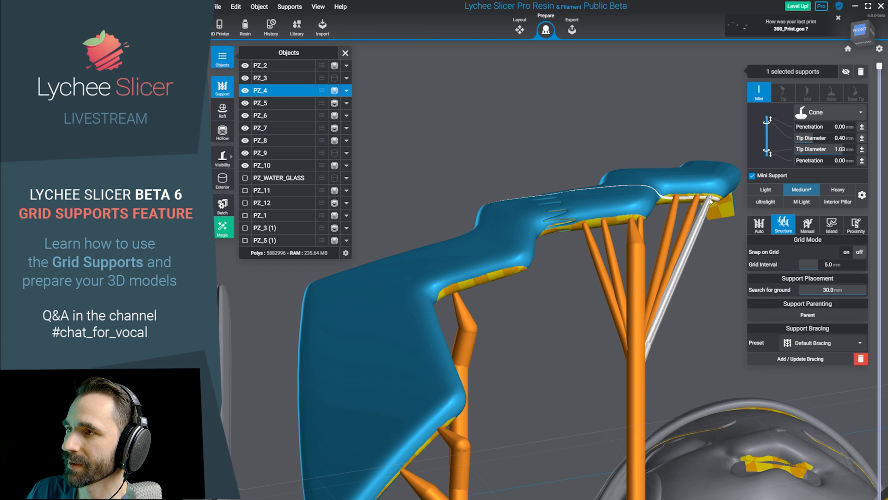
click(567, 230)
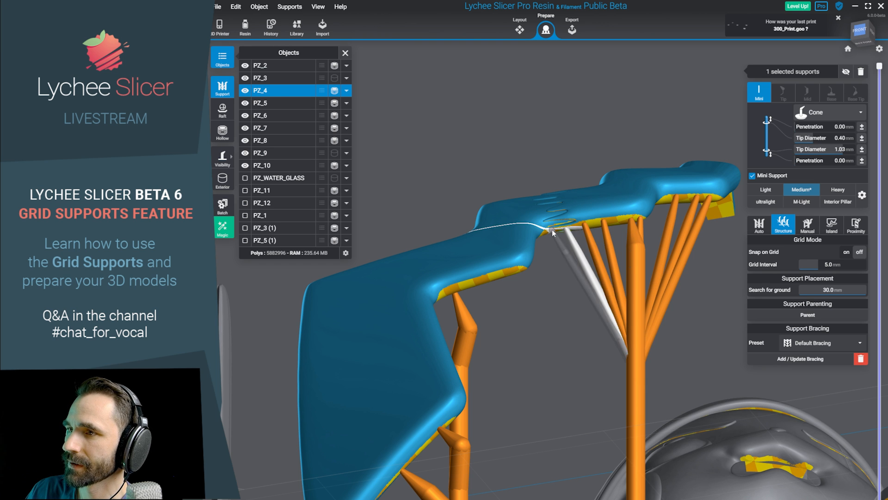
Recalculate the two tall support pillars under the PZ_4 cleaver together, with grid snapping on.
right_drag(551, 229, 610, 380)
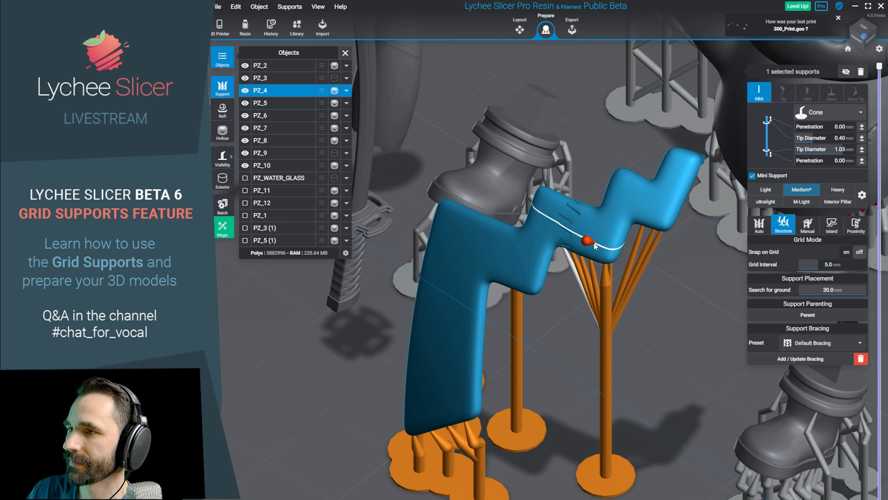
right_drag(596, 247, 679, 384)
click(678, 384)
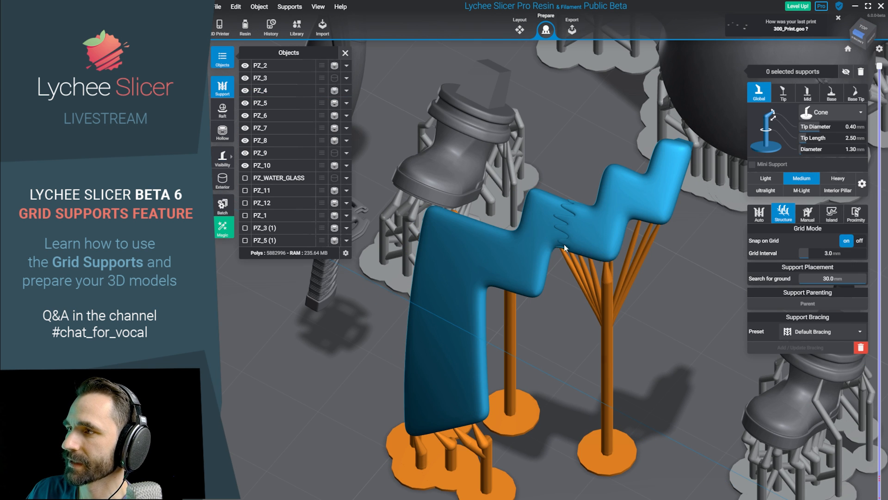
click(845, 240)
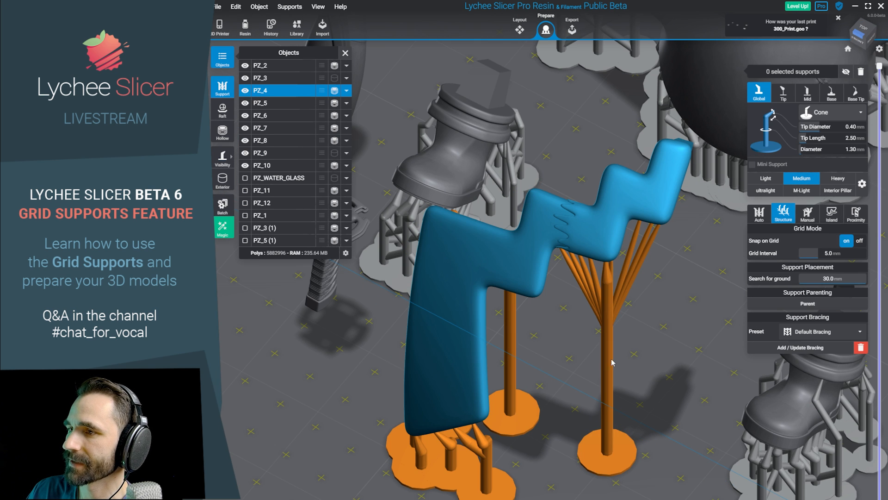
right_click(609, 361)
click(634, 385)
right_drag(634, 385, 639, 362)
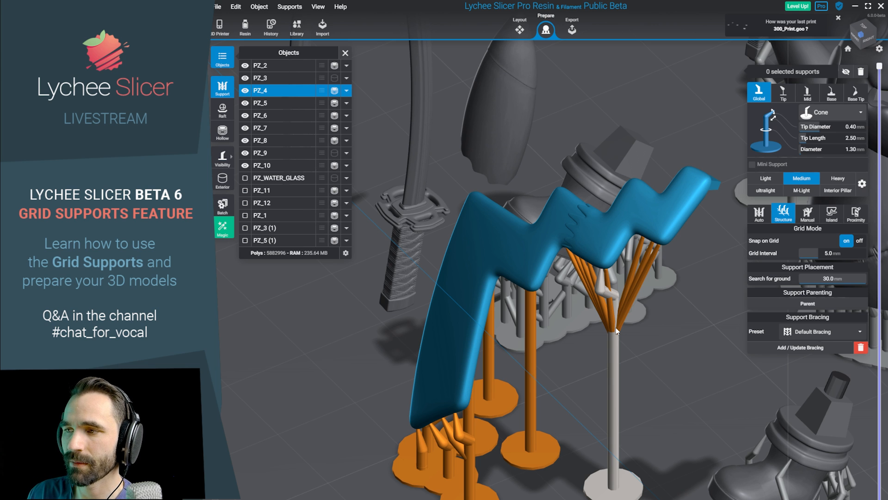
click(611, 379)
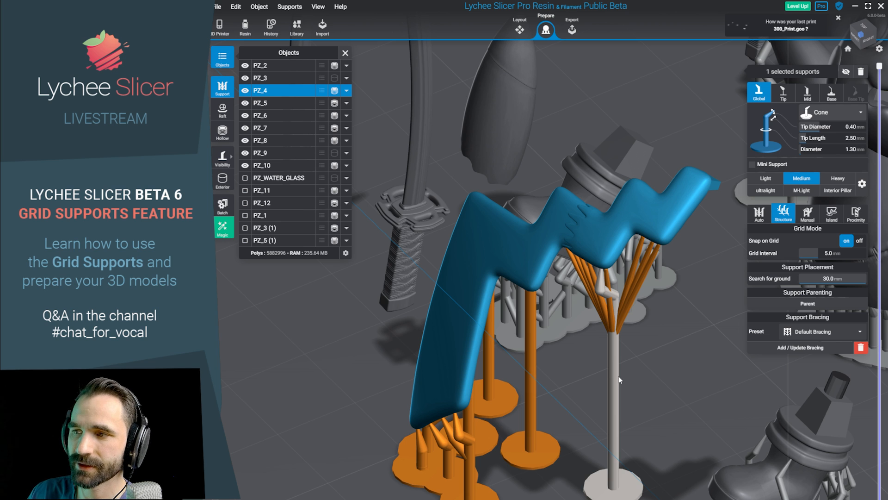
ctrl+click(529, 373)
right_click(617, 386)
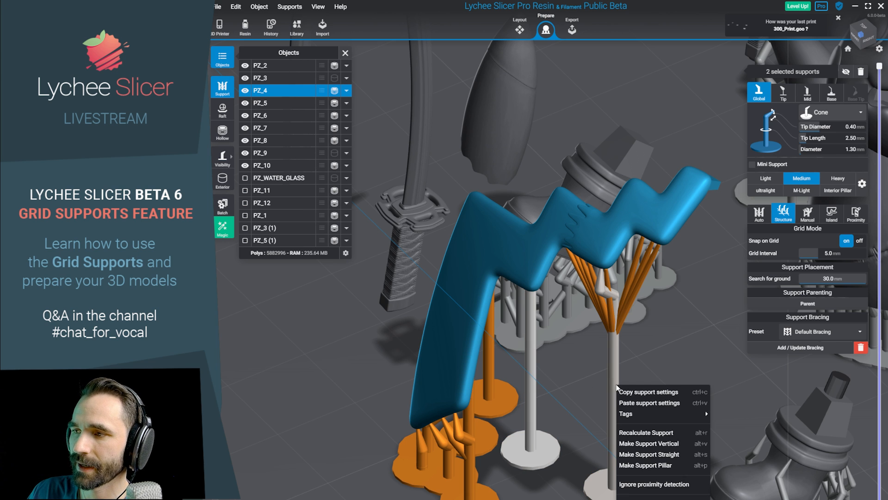
click(654, 432)
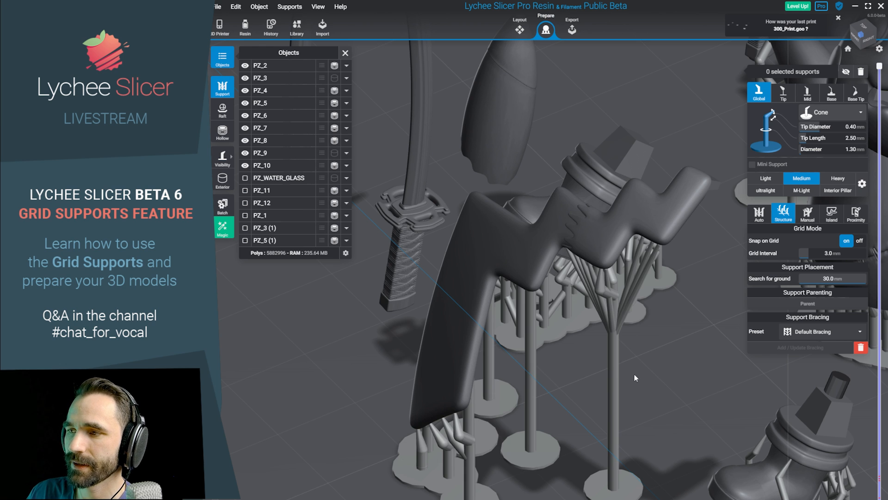
click(635, 324)
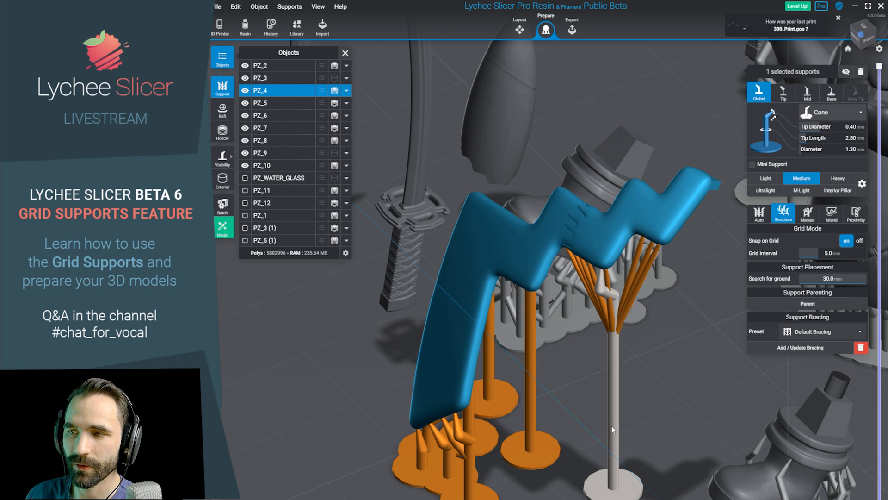
Place two medium supports under the pommel of the PZ_7 katana.
right_drag(650, 412, 724, 432)
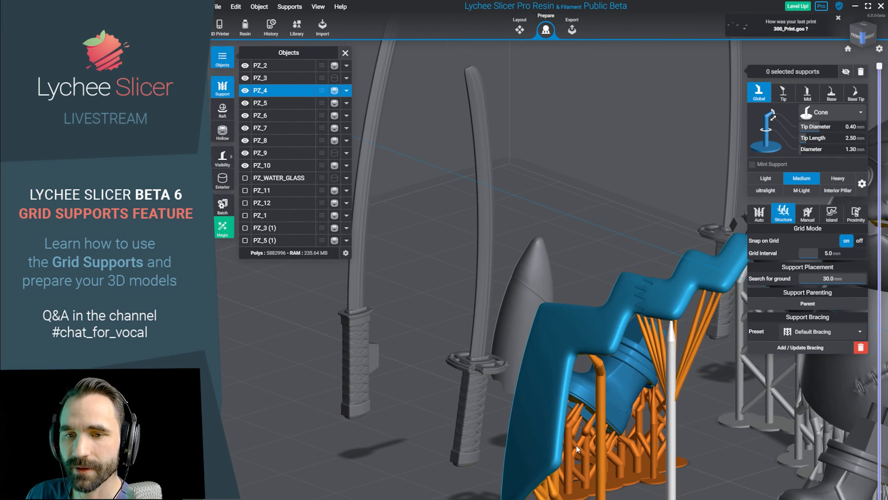
right_drag(576, 445, 612, 265)
click(573, 383)
right_drag(573, 383, 540, 238)
click(514, 376)
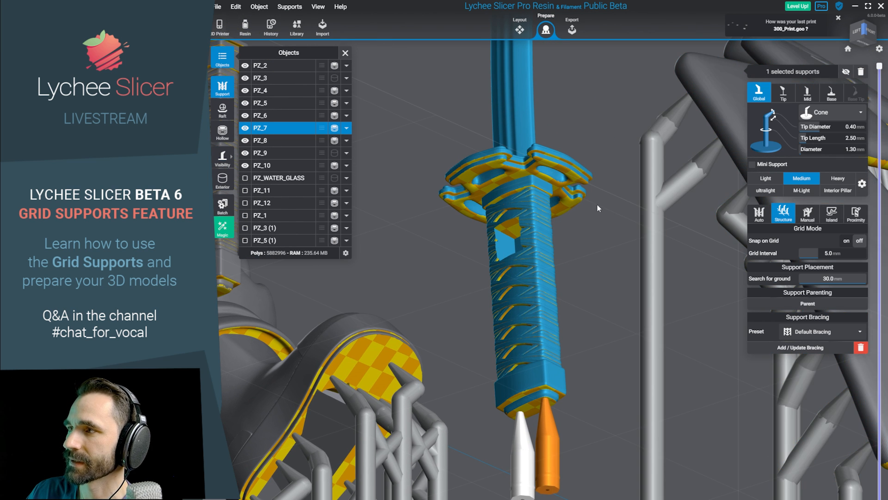
Turn on grid snapping with a 4.0 mm interval and place medium supports around the underside of the PZ_7 katana's guard.
click(846, 241)
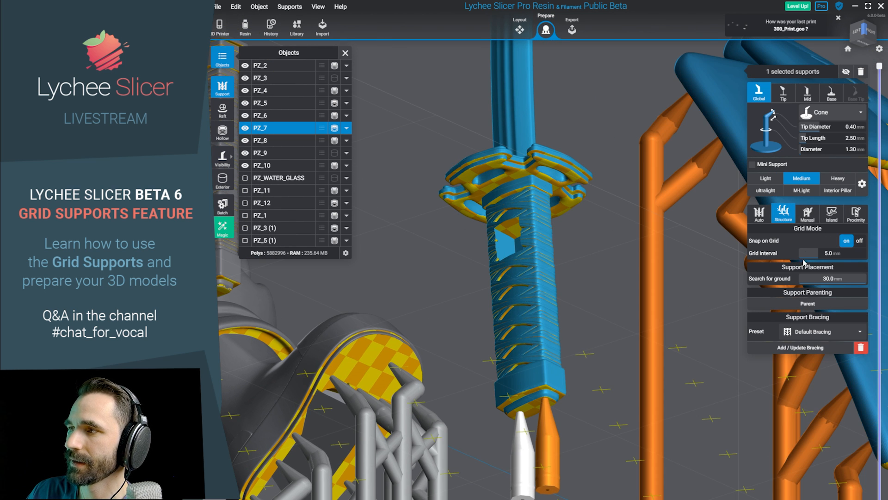
right_drag(632, 230, 602, 198)
drag(602, 198, 635, 228)
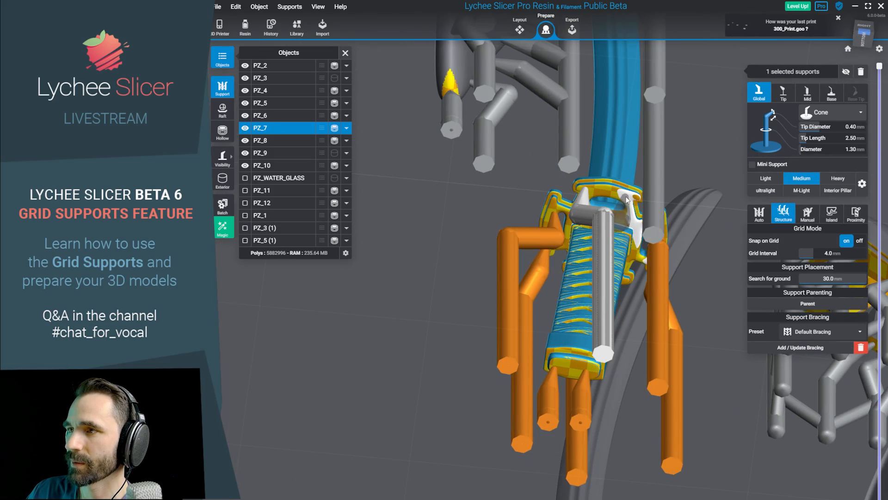
right_drag(625, 236, 745, 340)
right_drag(666, 296, 654, 473)
Select all of the PZ_7 katana's supports and change them to the M-Light preset.
drag(653, 473, 474, 240)
click(803, 191)
scroll(647, 350, up, 1)
Select only the supports under the PZ_7 katana's guard and change them to the Light preset.
right_drag(647, 350, 632, 233)
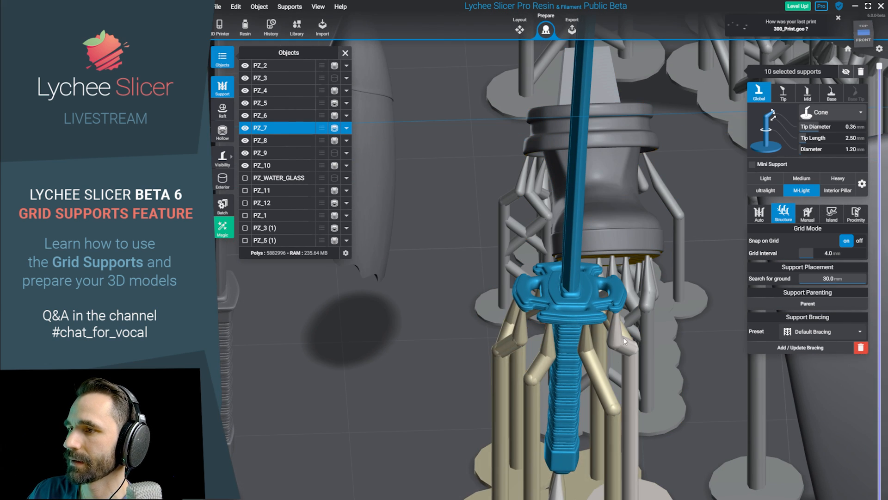
click(620, 339)
shift+click(591, 352)
shift+click(538, 358)
shift+click(512, 348)
shift+click(507, 326)
right_drag(647, 326, 595, 353)
shift+click(595, 353)
shift+click(607, 371)
right_drag(675, 338, 603, 360)
shift+click(607, 363)
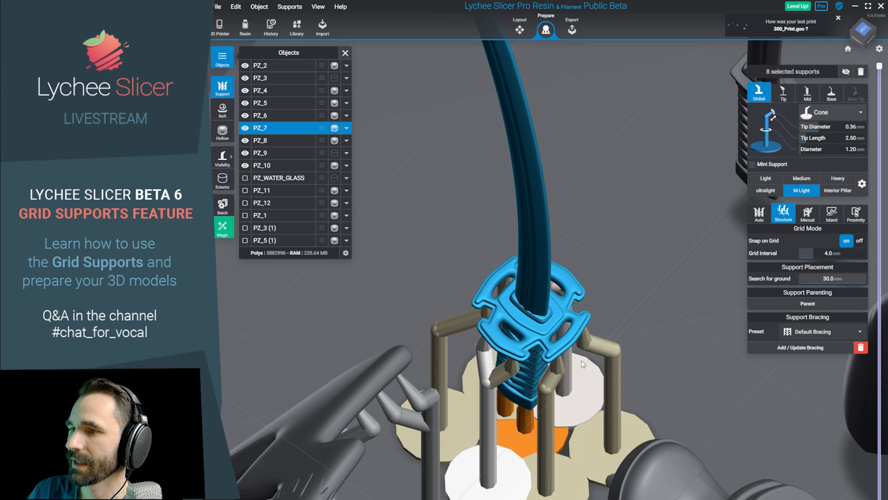
click(765, 178)
Place another light support on the underside of the PZ_7 katana's guard.
right_drag(685, 296, 521, 185)
scroll(527, 281, up, 3)
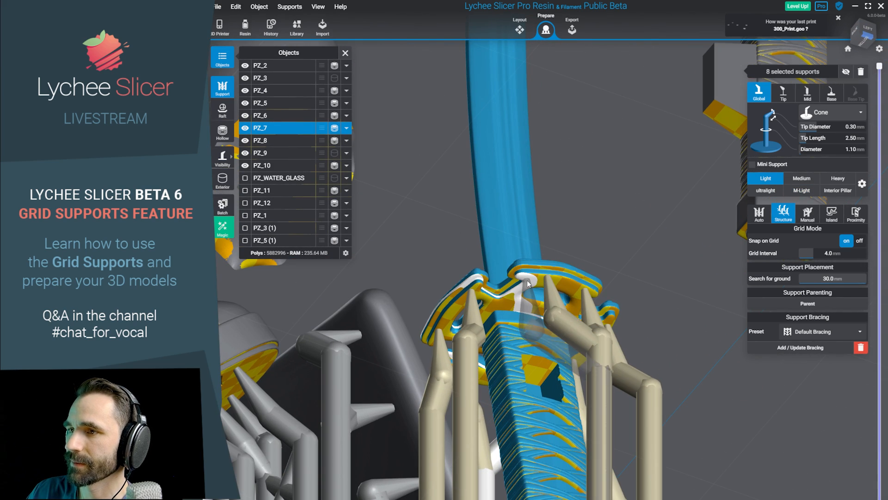
click(546, 300)
right_drag(655, 325, 580, 215)
Add Default Bracing to the supports of the PZ_7 katana.
right_drag(587, 265, 631, 390)
scroll(601, 370, down, 6)
click(565, 329)
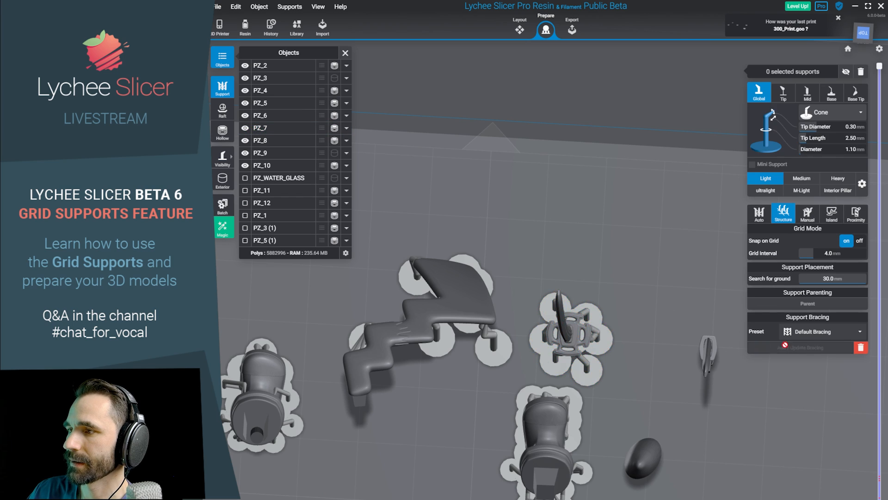
click(810, 349)
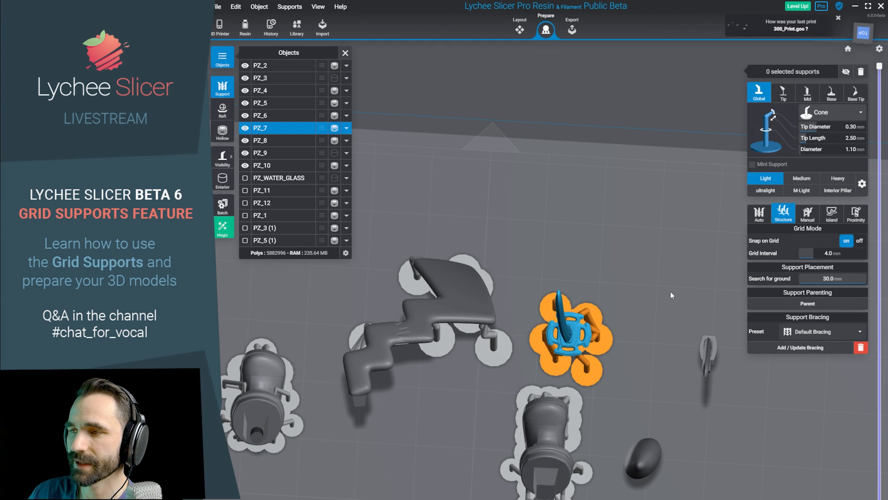
Show the hidden objects from PZ_WATER_GLASS through PZ_5 (1) in the scene.
right_drag(670, 290, 446, 309)
scroll(446, 309, down, 3)
middle_drag(446, 310, 564, 309)
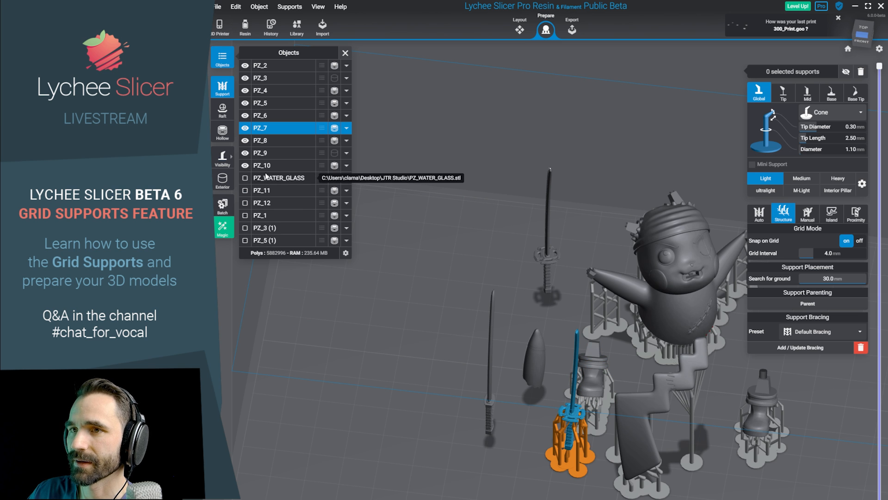
click(266, 178)
shift+click(246, 228)
scroll(494, 284, down, 2)
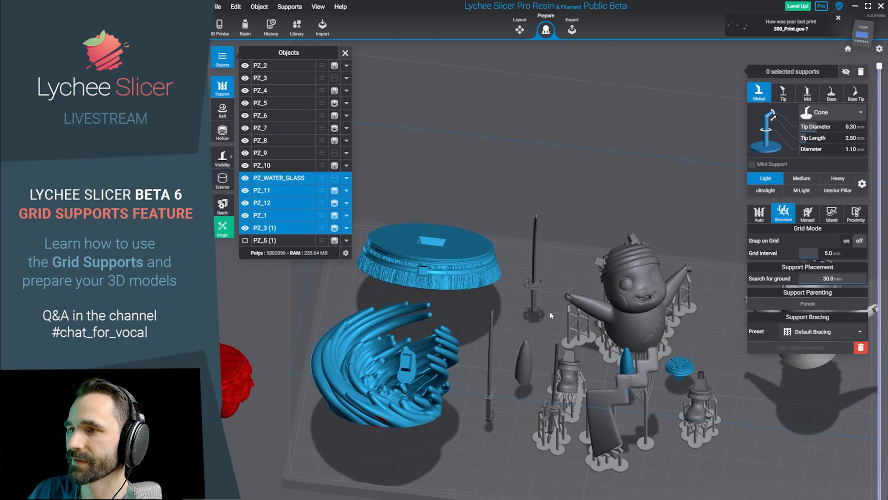
middle_drag(634, 353, 530, 335)
right_drag(531, 335, 594, 295)
drag(398, 198, 639, 447)
middle_drag(719, 346, 674, 344)
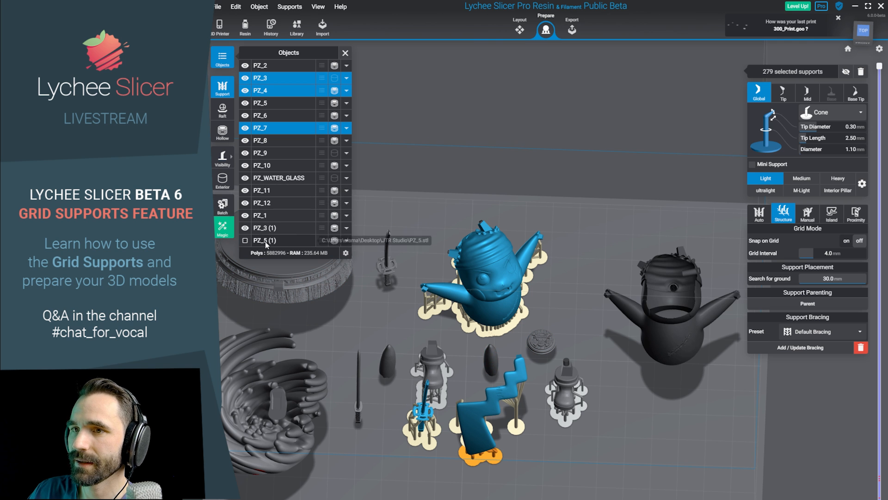
click(245, 240)
Hide the unsupported body PZ_3 (1) and select the PZ_5 (1) part underneath it.
middle_drag(583, 248, 439, 259)
click(615, 269)
scroll(539, 353, up, 2)
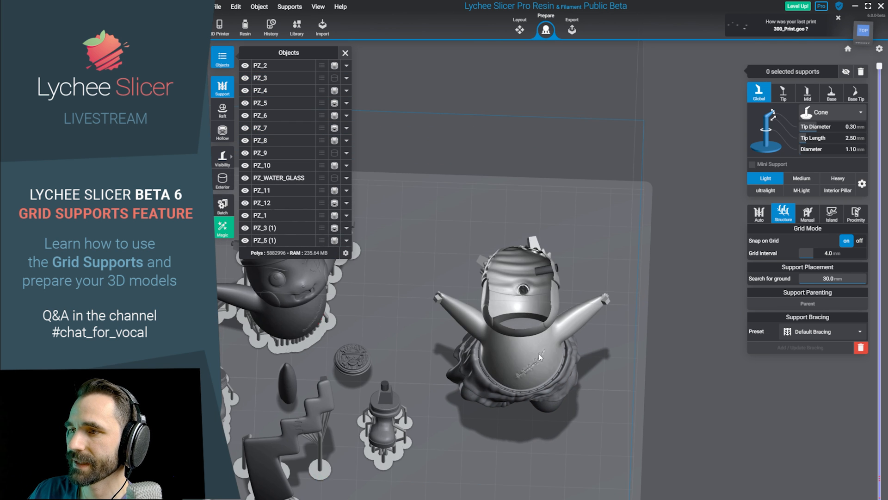
click(538, 354)
key(h)
scroll(606, 367, up, 2)
click(551, 377)
middle_drag(599, 290, 653, 286)
right_drag(654, 282, 649, 255)
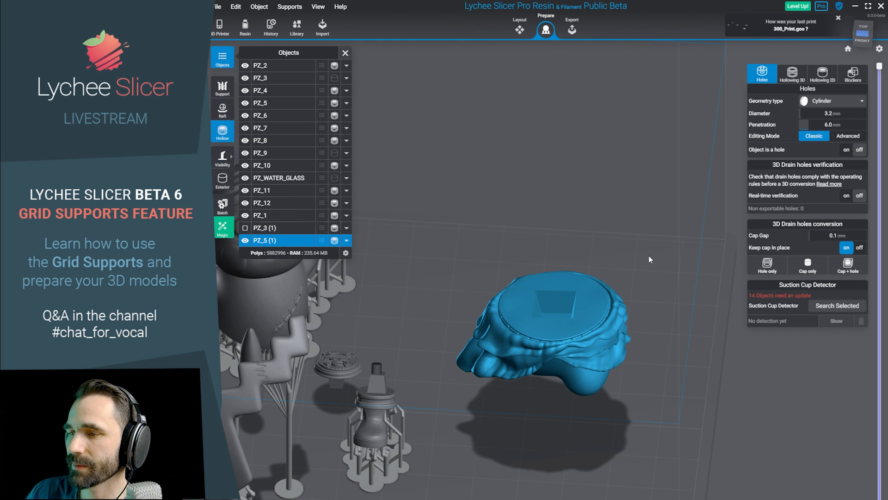
Hide the supported PZ_3 body and PZ_9 while trying to clear the other parts around PZ_5 (1).
scroll(543, 207, down, 3)
middle_drag(543, 207, 616, 229)
middle_drag(622, 266, 719, 266)
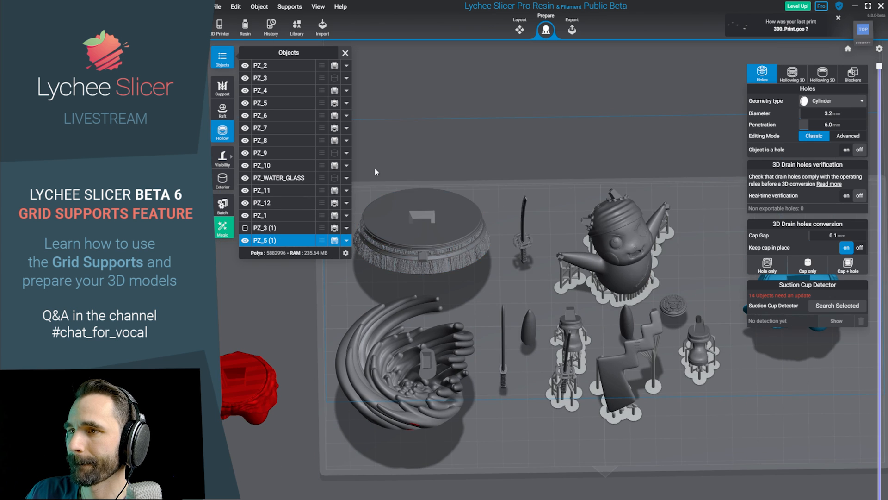
drag(369, 164, 713, 436)
key(h)
middle_drag(713, 436, 568, 384)
scroll(568, 384, up, 3)
middle_drag(463, 293, 593, 270)
drag(587, 198, 322, 379)
middle_drag(441, 259, 555, 282)
scroll(554, 283, down, 3)
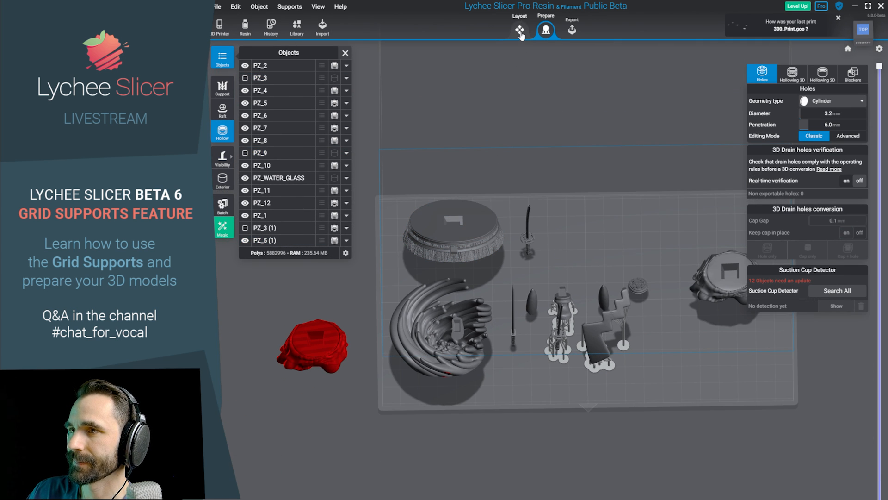
In the Layout workspace, select the remaining parts on the plate and hide them, leaving the two PZ_5 copies.
click(520, 30)
drag(381, 163, 695, 397)
key(h)
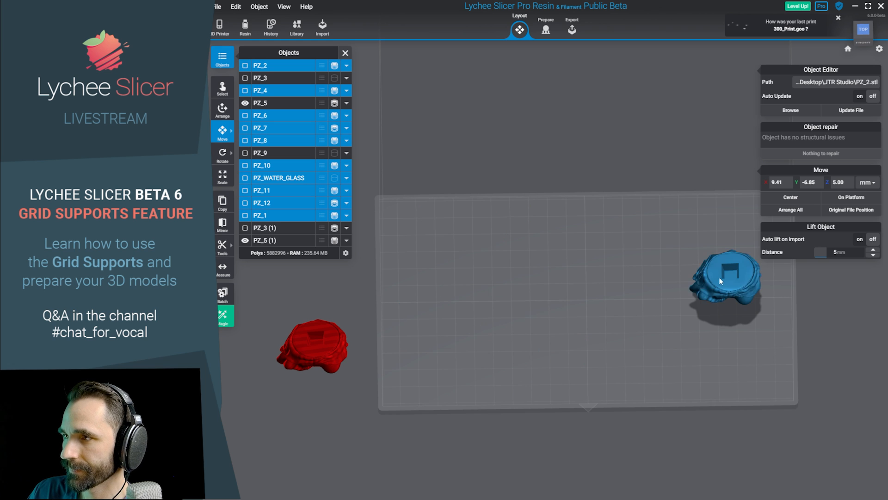
Move PZ_5 (1) to about the middle of the build plate.
click(719, 276)
drag(674, 279, 521, 284)
scroll(596, 294, up, 3)
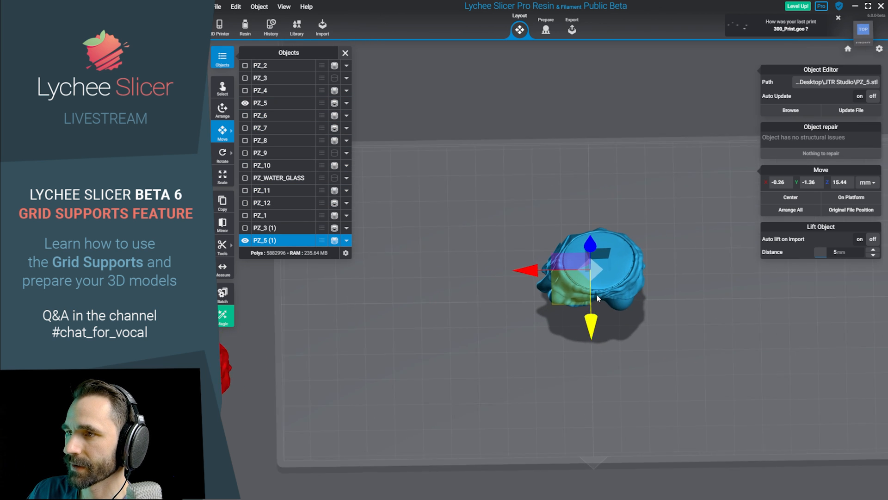
Hollow PZ_5 (1) in the Prepare workspace with 3D hollowing at 1.8 mm thickness and quality 2.0.
right_drag(596, 294, 592, 211)
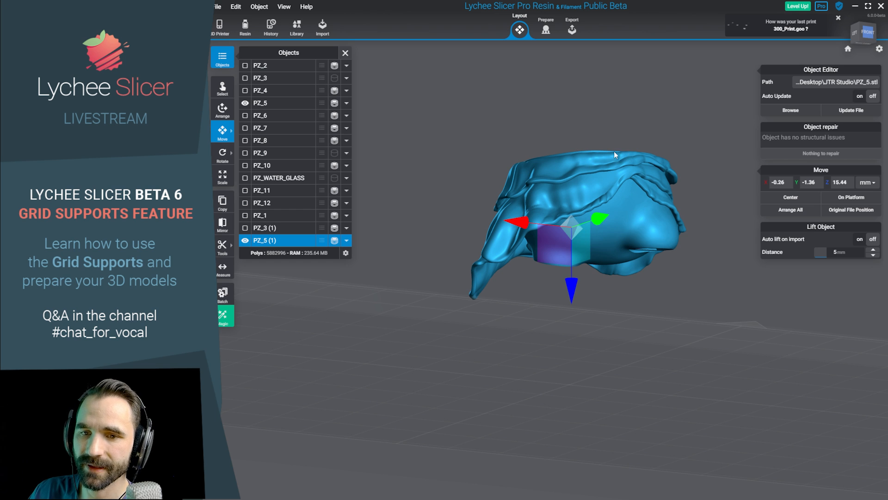
scroll(557, 251, up, 5)
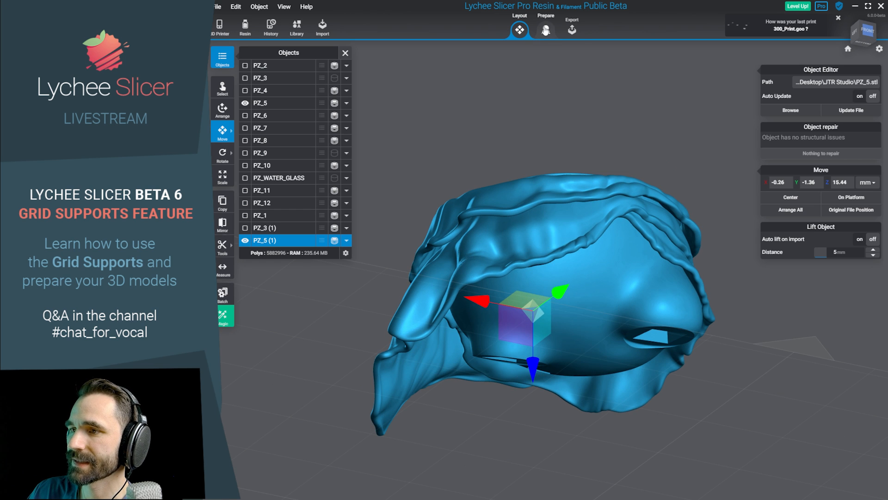
click(546, 31)
click(519, 30)
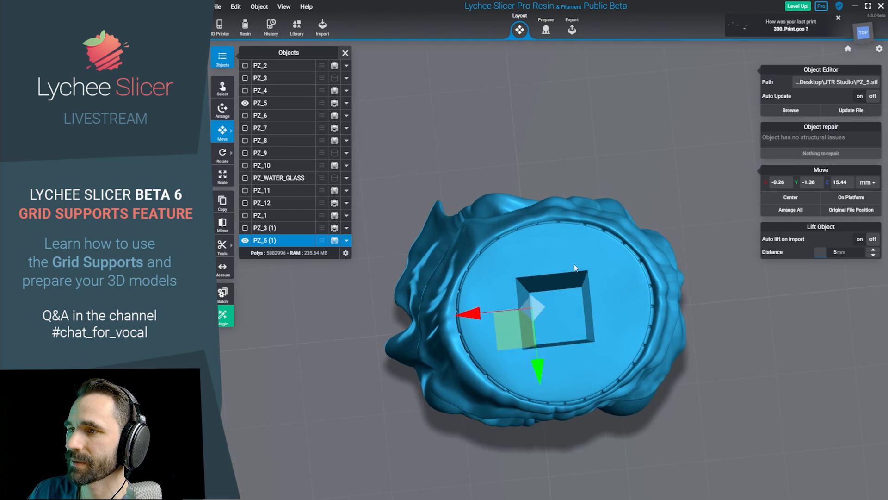
right_drag(576, 268, 546, 125)
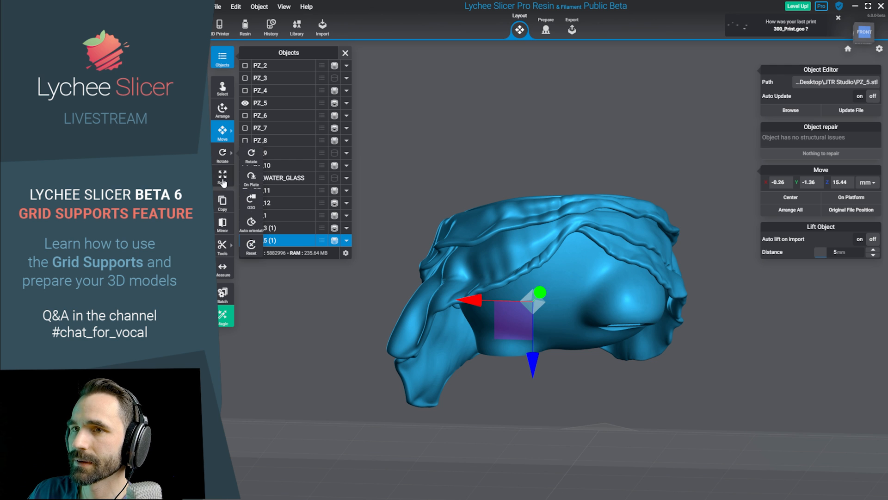
click(546, 30)
click(788, 75)
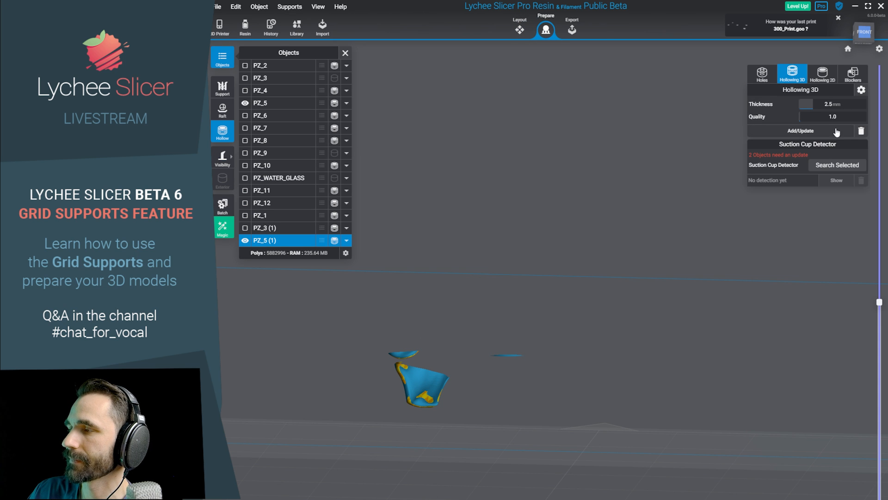
click(800, 131)
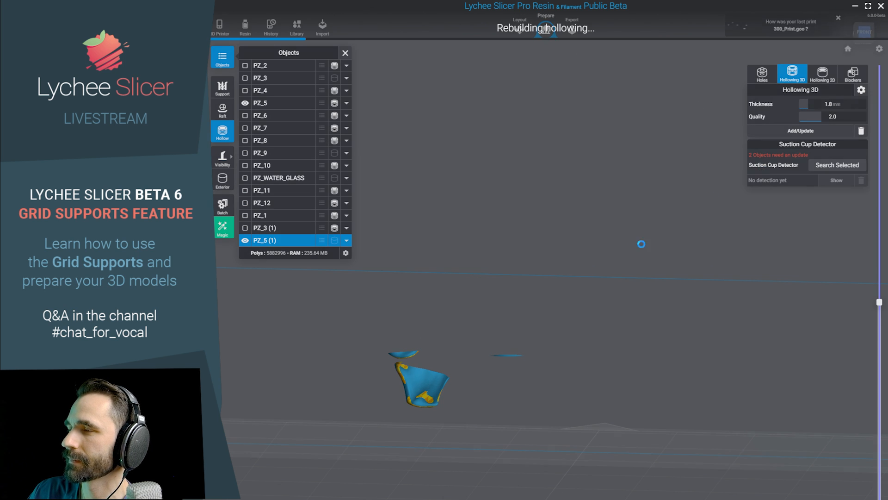
Show PZ_5 (1) at full layer height and place a 3.2 mm cylinder hole in its square socket, using Advanced editing mode.
click(761, 79)
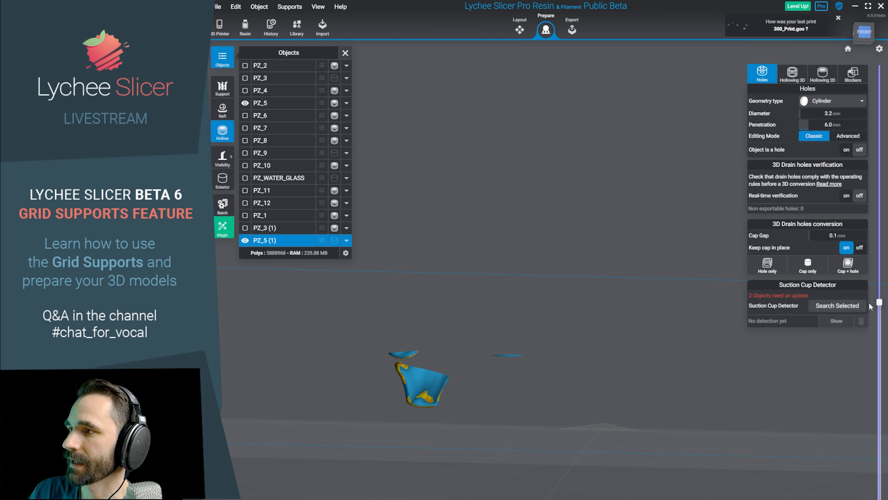
mouse_move(882, 304)
drag(880, 345, 880, 67)
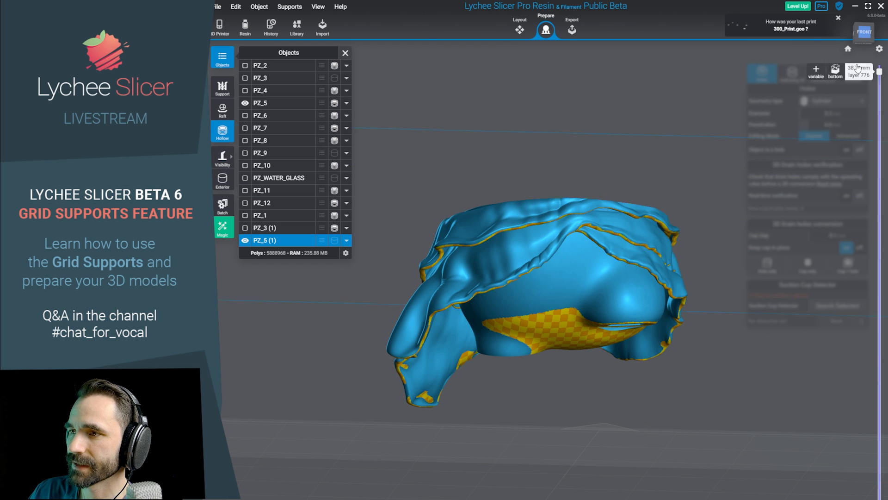
drag(548, 222, 548, 313)
click(552, 314)
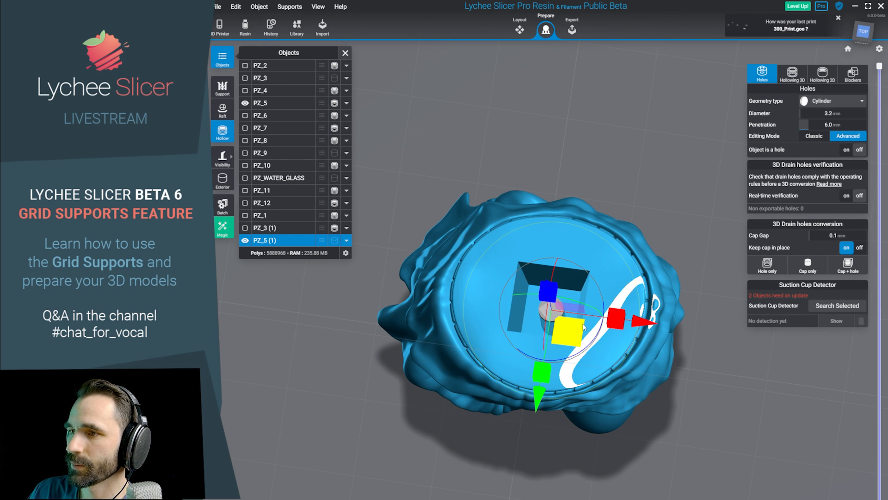
Enlarge the square socket's hole to 5.3 mm and place four 3.2 mm cylinder holes around the socket on the flat top.
drag(633, 323, 680, 386)
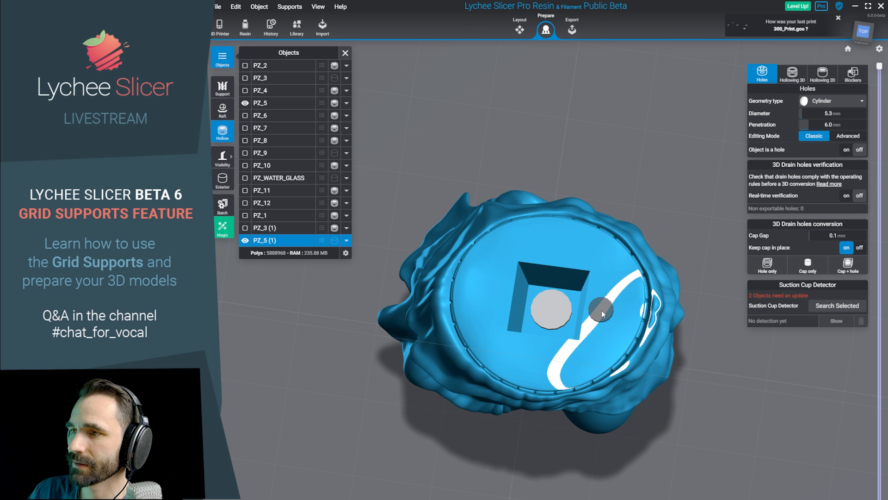
click(613, 311)
click(551, 243)
click(491, 287)
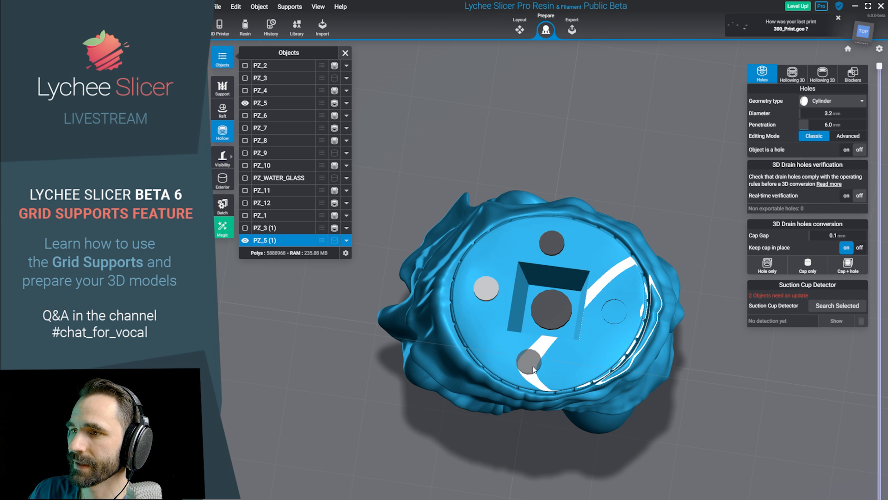
click(538, 359)
Place a 2.2 mm cylinder hole with 6.0 mm penetration in one of the two leg sockets on the underside.
right_drag(712, 380, 741, 333)
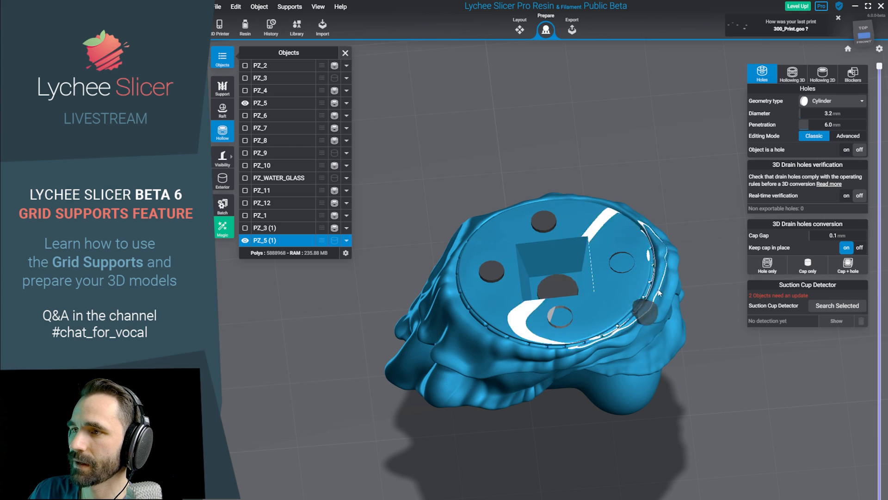
right_drag(722, 208, 579, 259)
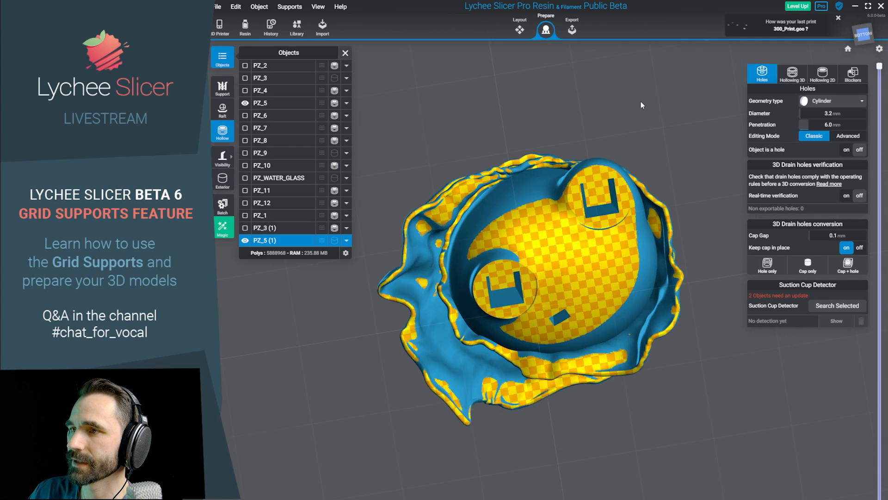
scroll(479, 308, up, 5)
click(464, 283)
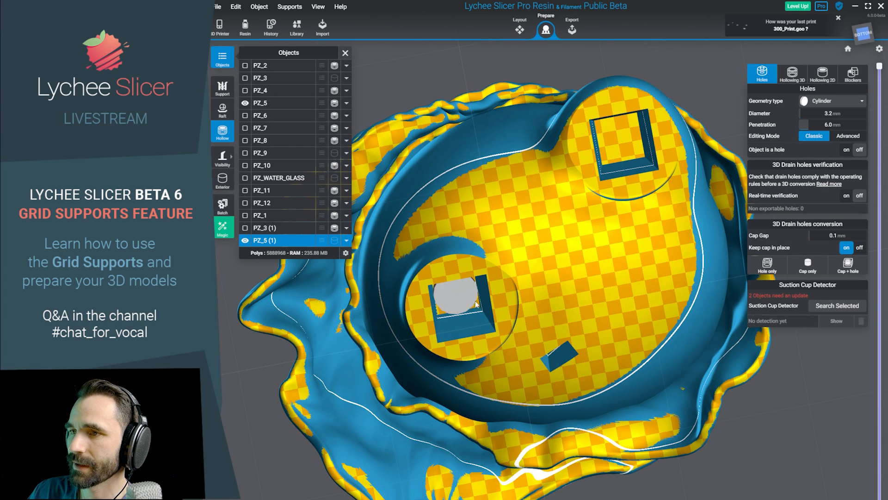
right_drag(496, 274, 503, 241)
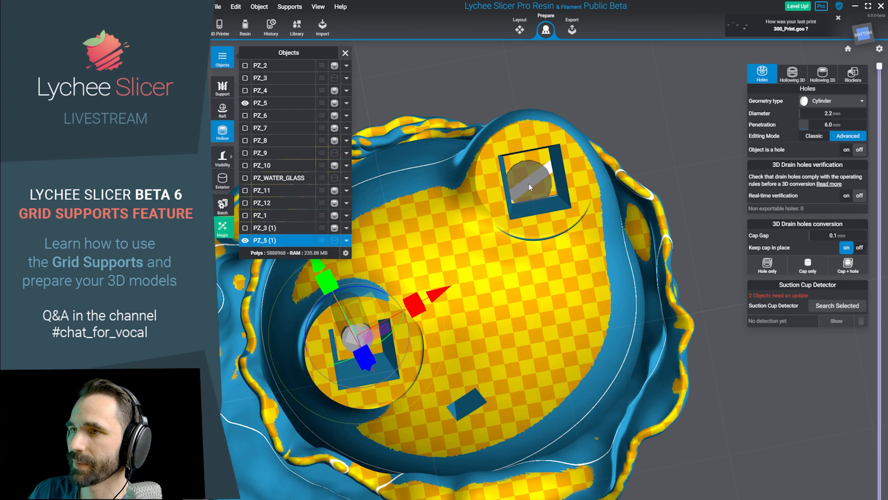
Place a cylinder hole in the other leg socket, with a diameter of 2.9 mm and a penetration of 2.3 mm.
click(538, 185)
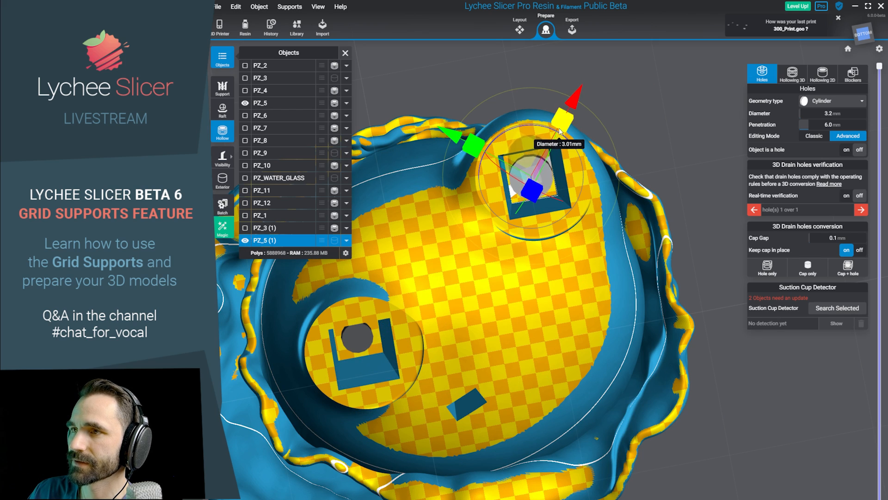
drag(559, 131, 558, 135)
right_drag(557, 139, 574, 254)
click(574, 255)
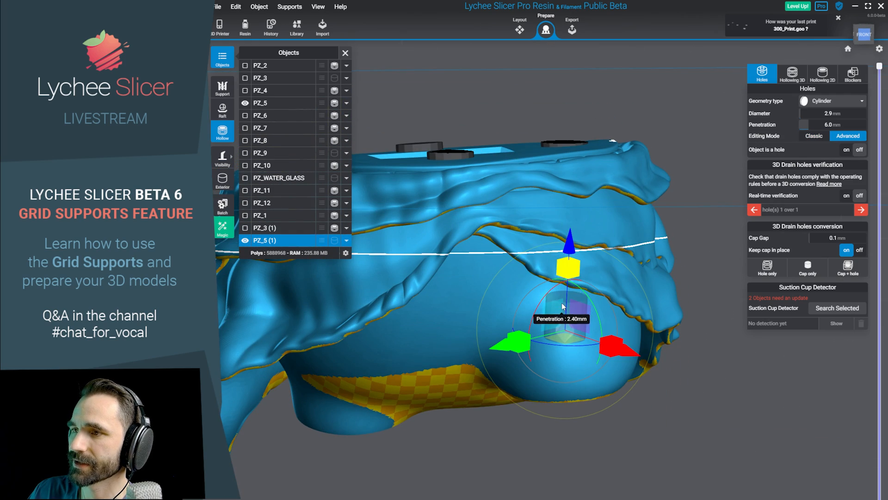
Display the model's interior and reduce the second leg socket's hole to a diameter of 2.0 mm.
click(226, 184)
right_drag(624, 309, 665, 387)
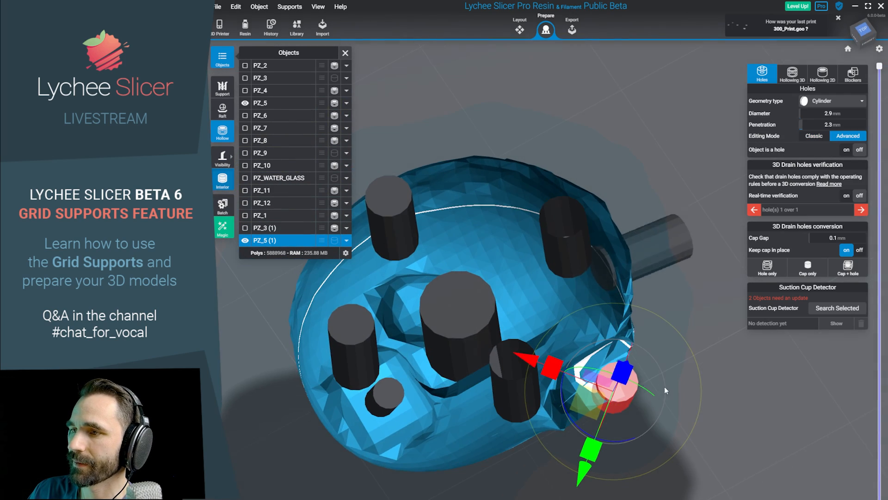
click(717, 404)
right_drag(717, 404, 882, 368)
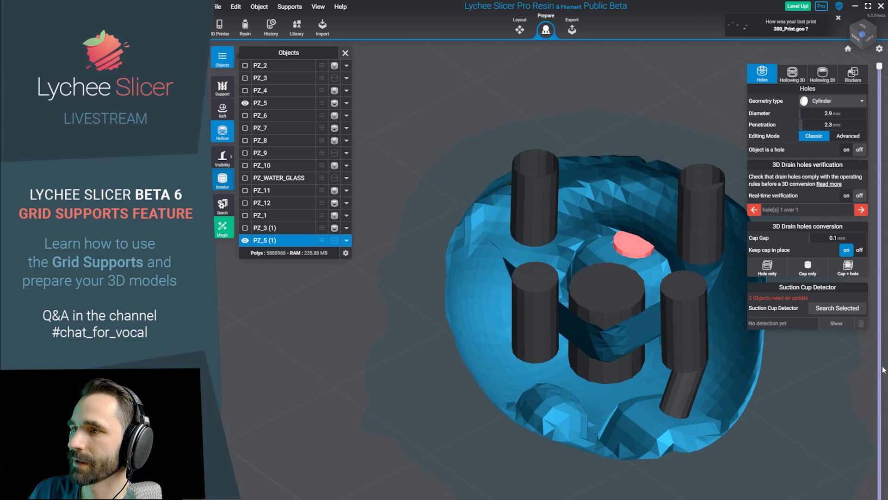
right_drag(593, 250, 597, 314)
click(596, 316)
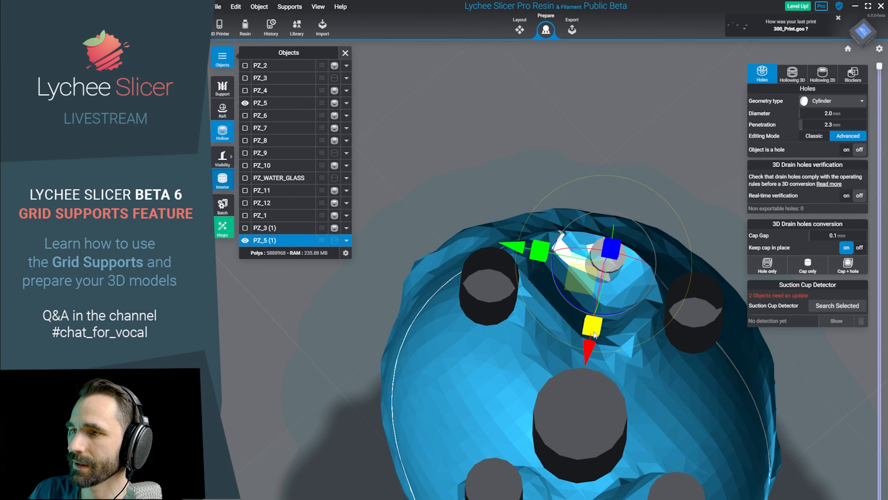
click(592, 249)
right_drag(591, 250, 620, 188)
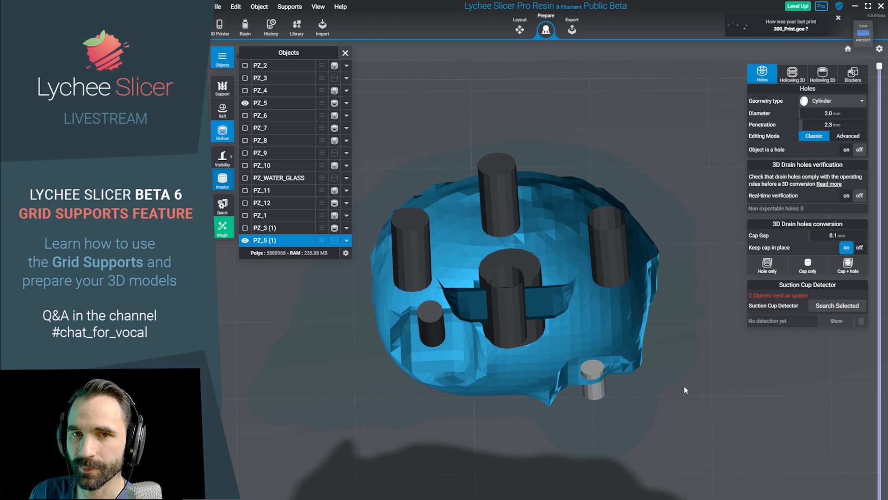
Back in the exterior view, place a 2.8 mm cylinder hole between the leg sockets and generate only its cap with a 0.1 mm gap.
click(246, 240)
click(246, 240)
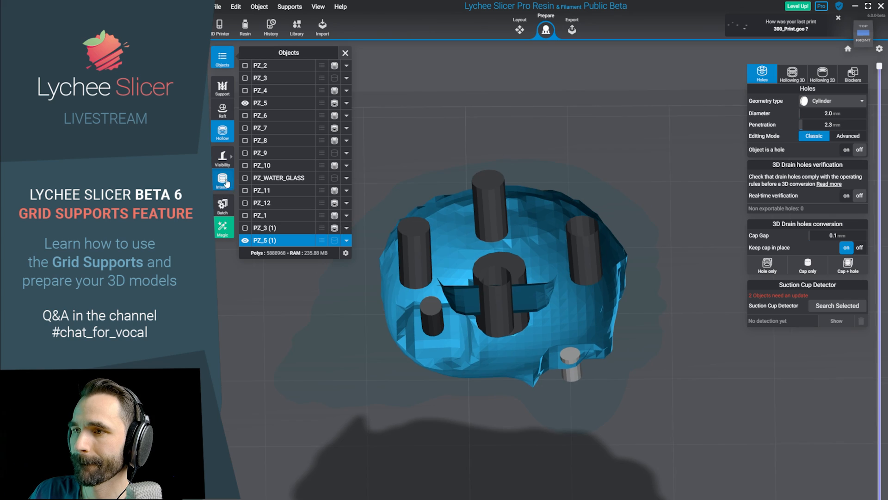
drag(462, 278, 531, 87)
scroll(514, 321, up, 5)
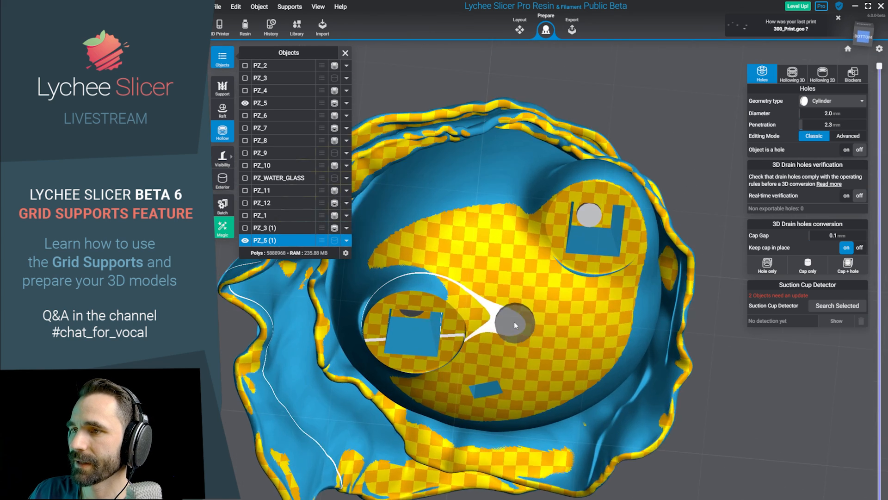
click(494, 279)
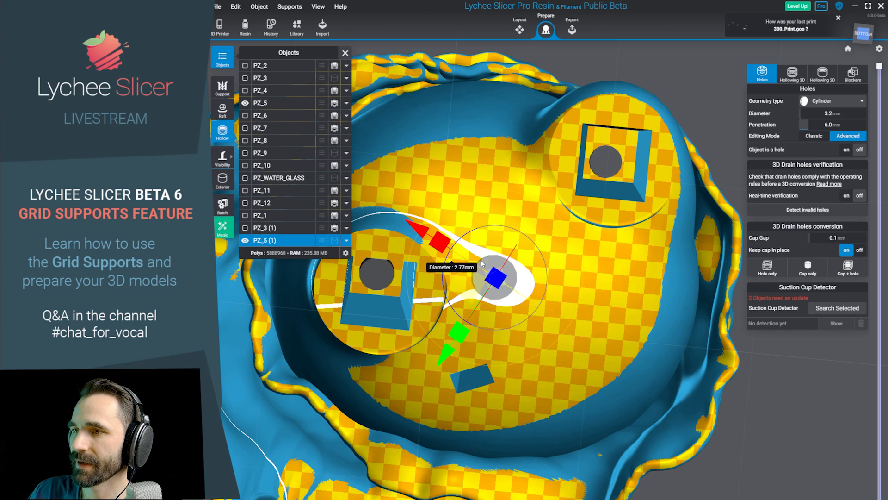
drag(455, 254, 522, 351)
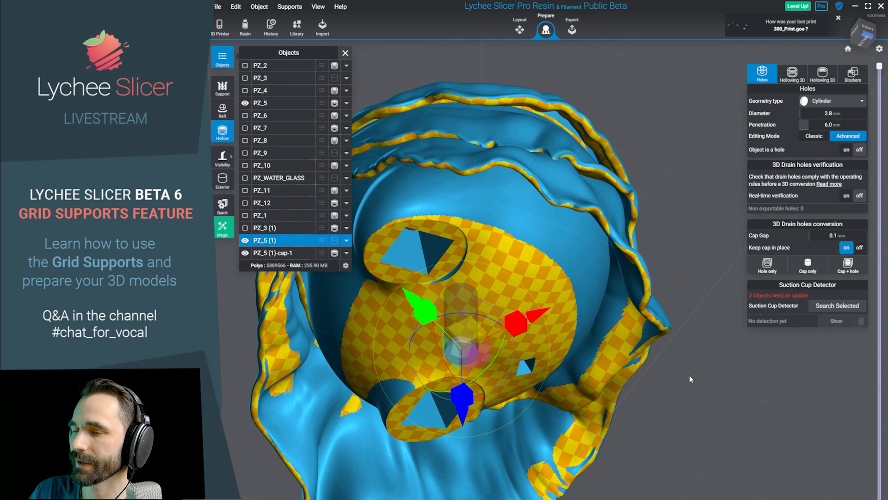
click(808, 266)
click(602, 360)
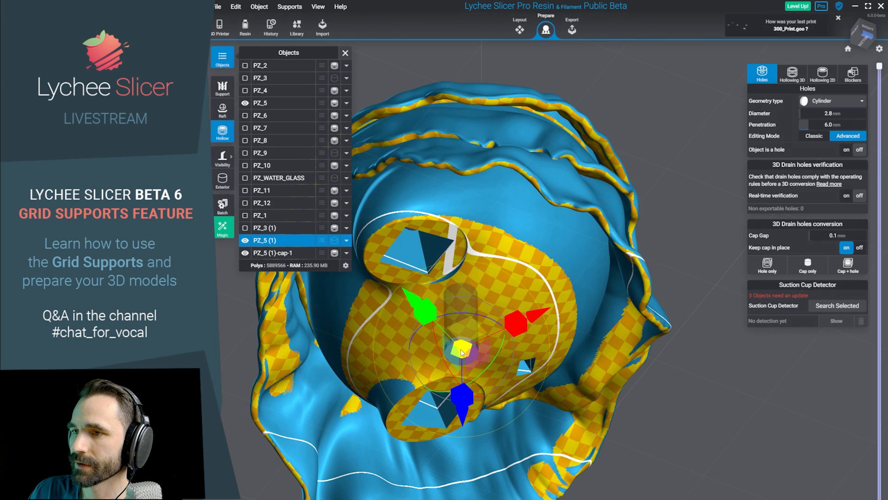
In the Layout workspace, move PZ_5 (1)-cap-1 clear of the model to about X -42.7, Y -11.1 mm.
drag(674, 377, 505, 471)
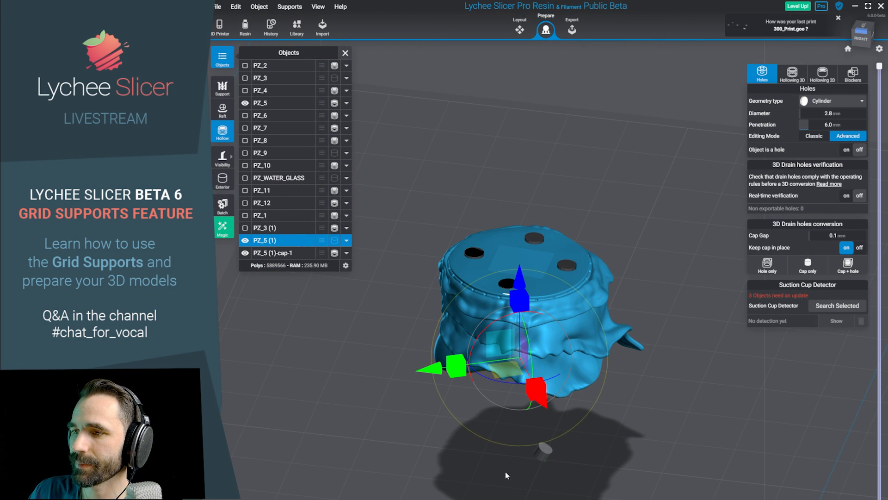
click(520, 30)
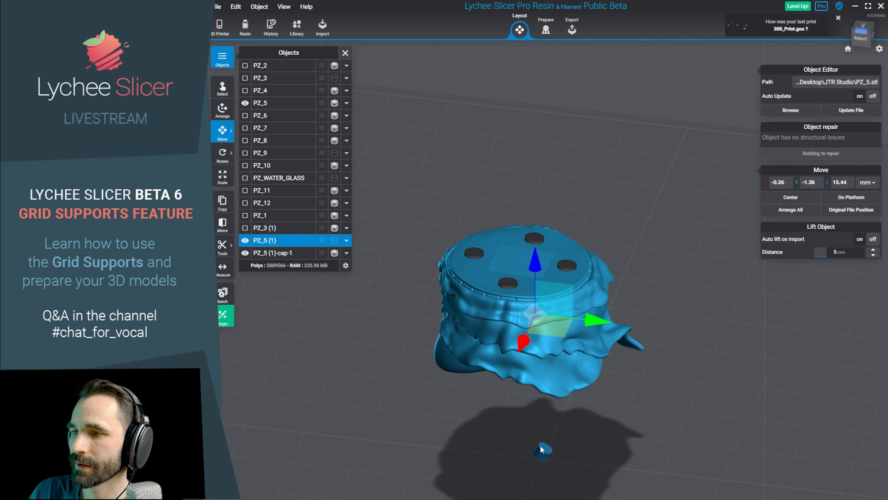
click(539, 451)
drag(602, 434, 382, 326)
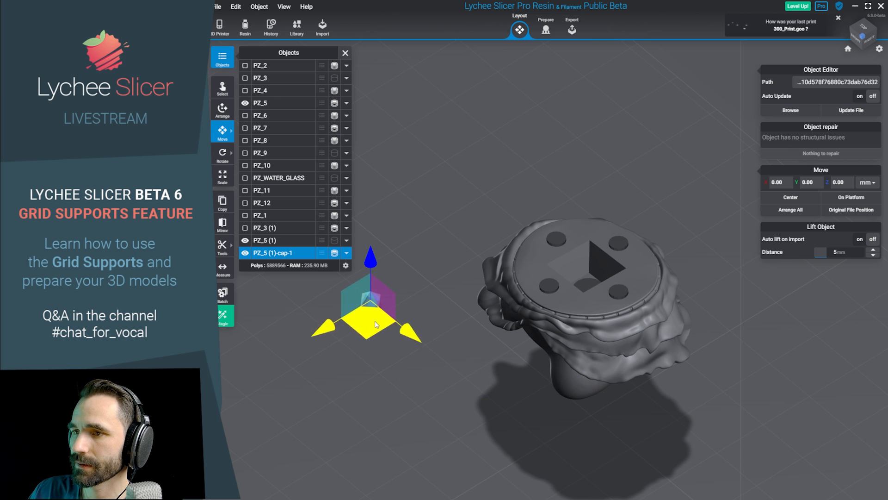
drag(439, 342, 656, 301)
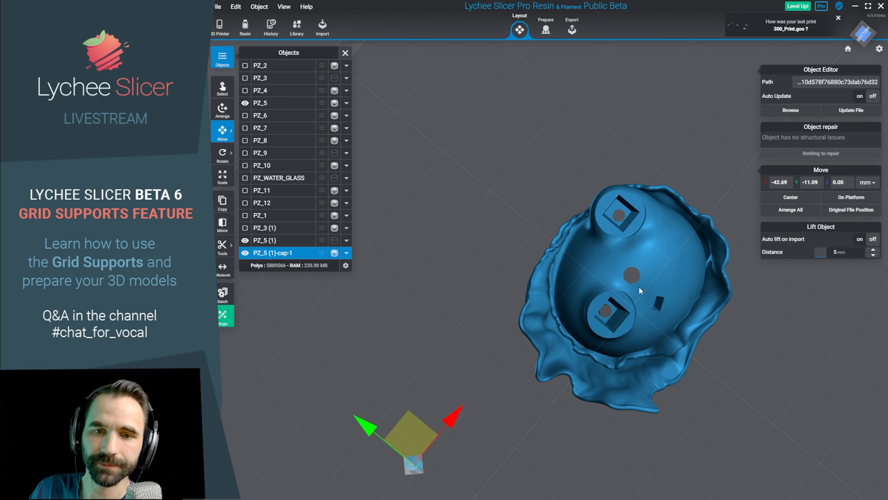
drag(640, 287, 725, 287)
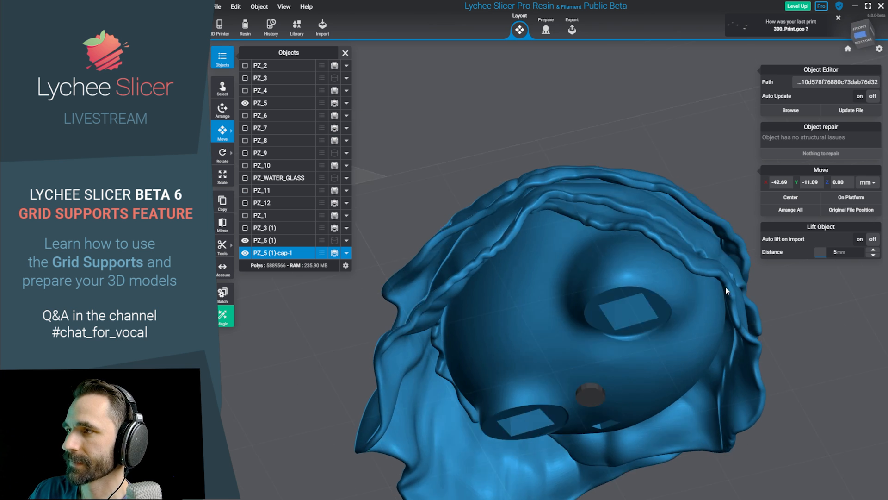
In the Prepare workspace, select PZ_5 (1) and run the Suction Cup Detector on it.
click(546, 29)
drag(623, 121, 629, 221)
click(711, 269)
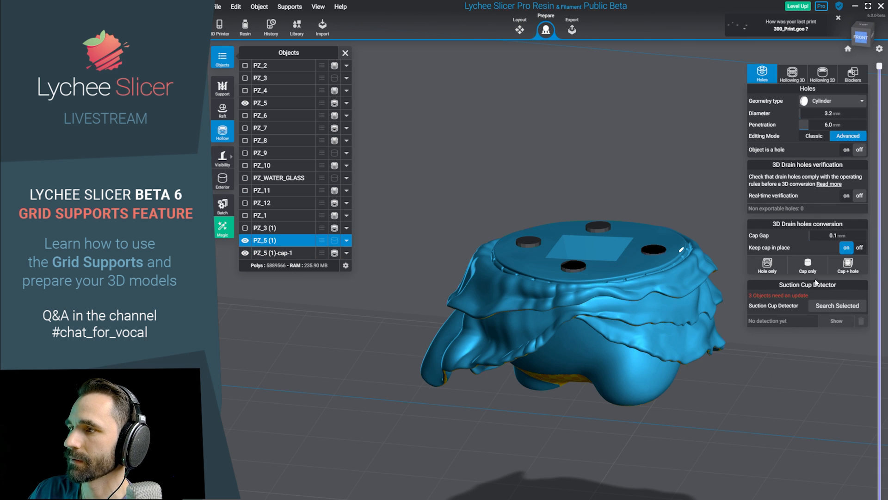
click(823, 309)
drag(737, 391, 742, 439)
click(823, 308)
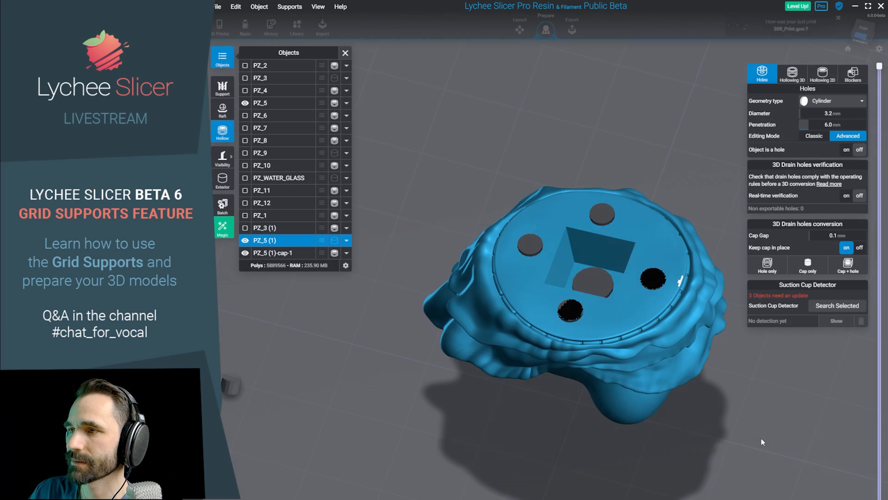
Open structure support editing for PZ_5 (1) and turn on Snap on Grid with a 5.0 mm interval.
right_drag(762, 437, 691, 433)
drag(692, 429, 706, 206)
scroll(687, 196, up, 5)
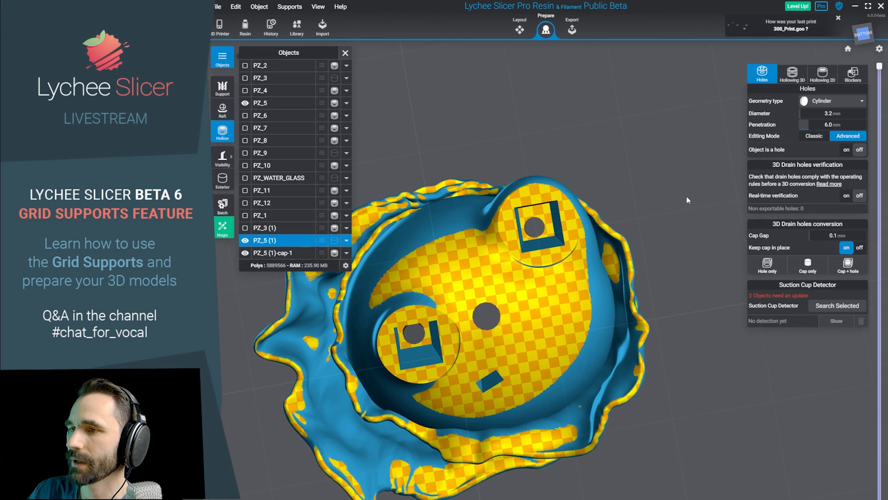
right_drag(626, 113, 718, 108)
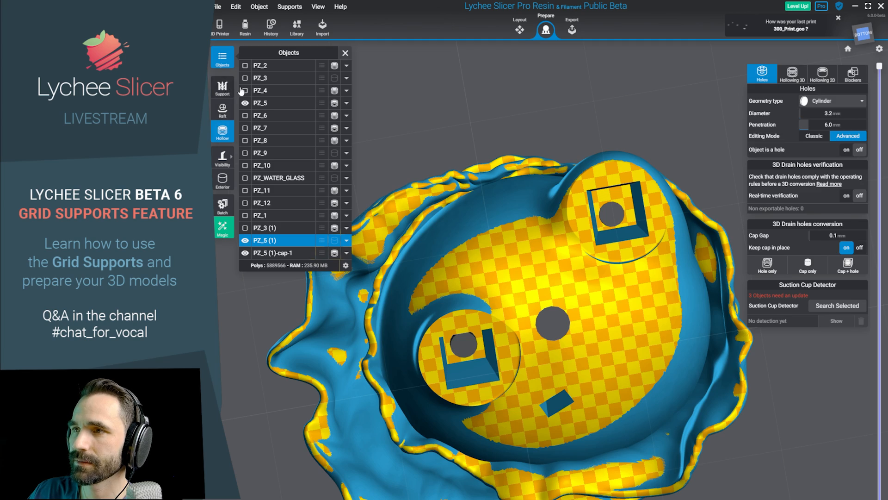
click(222, 88)
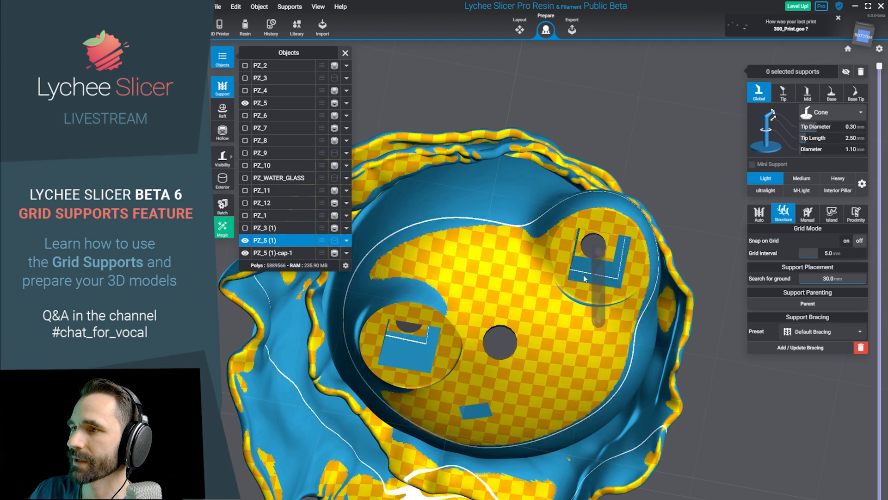
right_drag(722, 308, 568, 255)
Examine the cloth edges and underside of PZ_5 (1) for support locations, lowering the layer view to about 15.8 mm to isolate the lowest tip.
scroll(667, 292, up, 5)
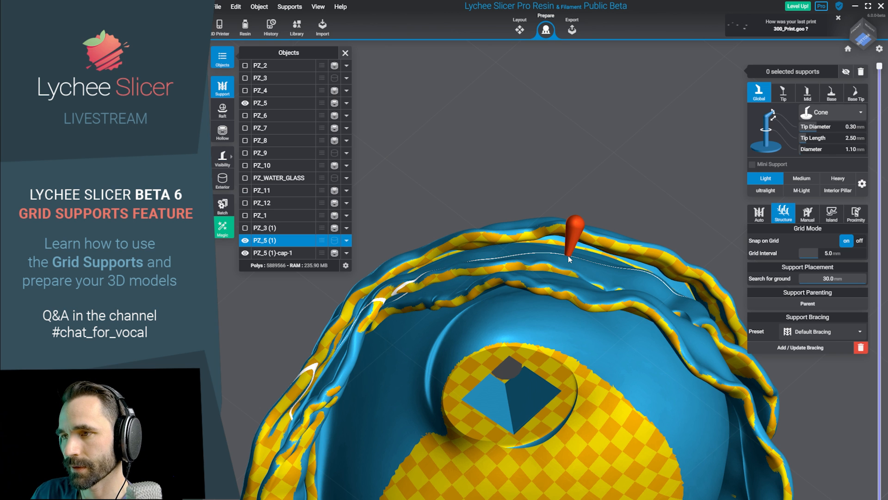
right_drag(573, 255, 590, 180)
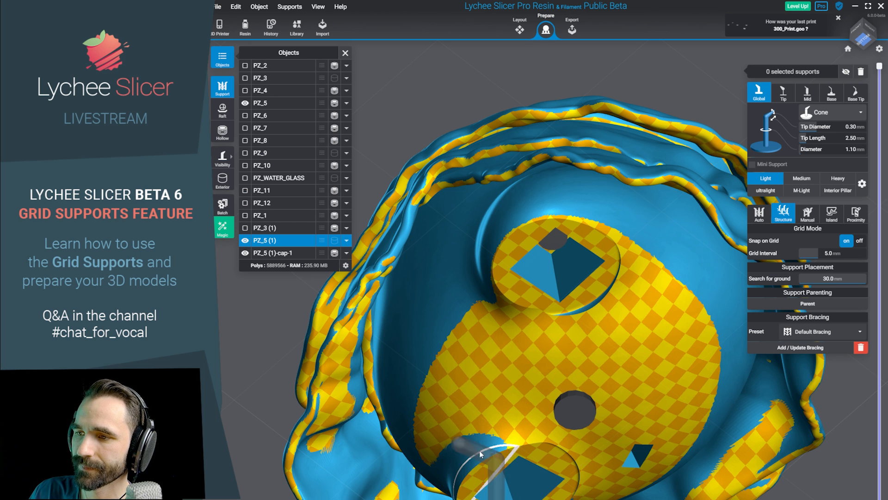
middle_drag(479, 455, 513, 279)
scroll(513, 279, up, 2)
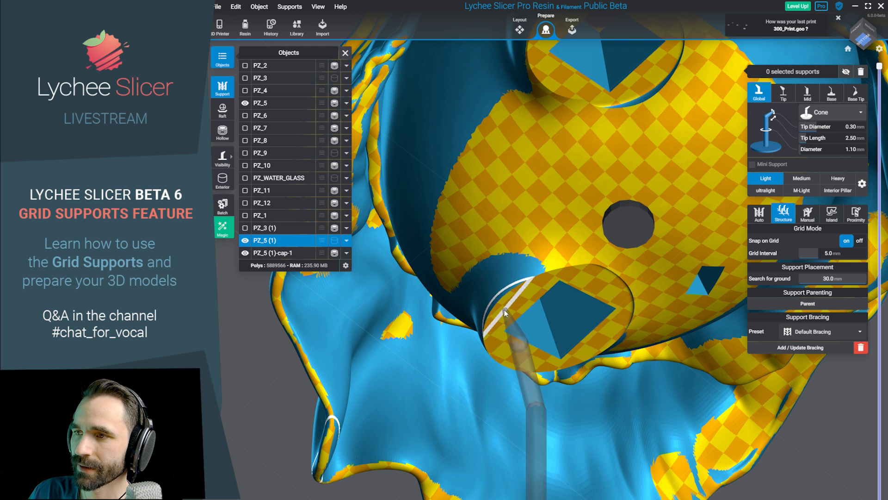
right_drag(495, 308, 507, 250)
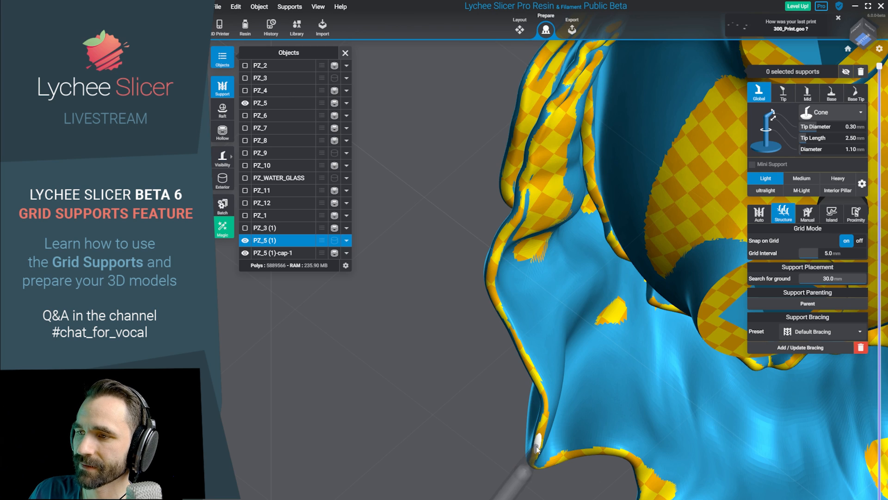
right_drag(536, 448, 502, 409)
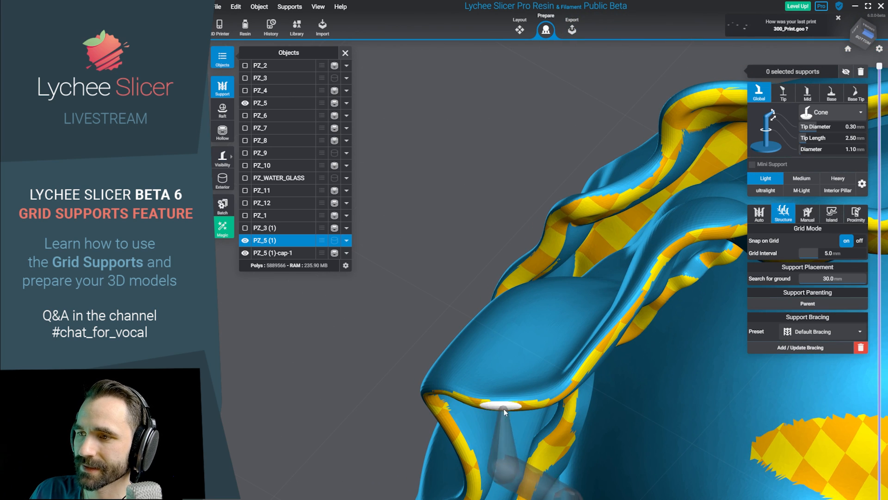
right_drag(504, 409, 528, 393)
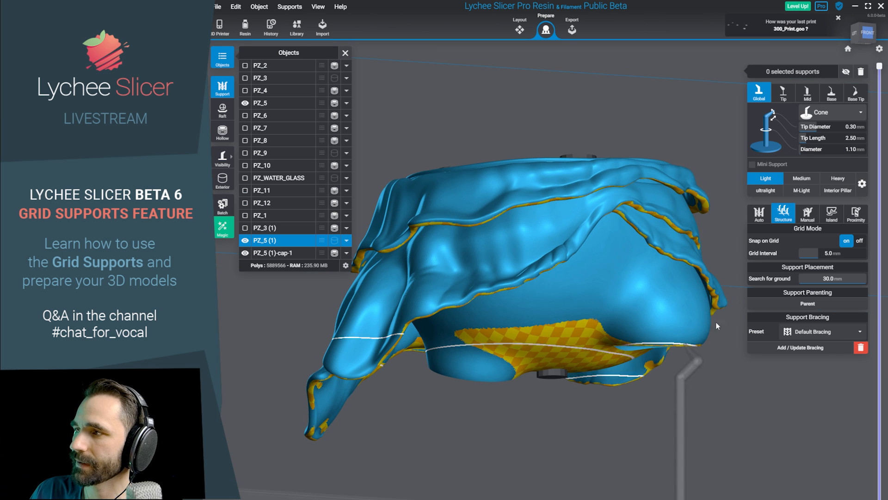
drag(880, 70, 883, 327)
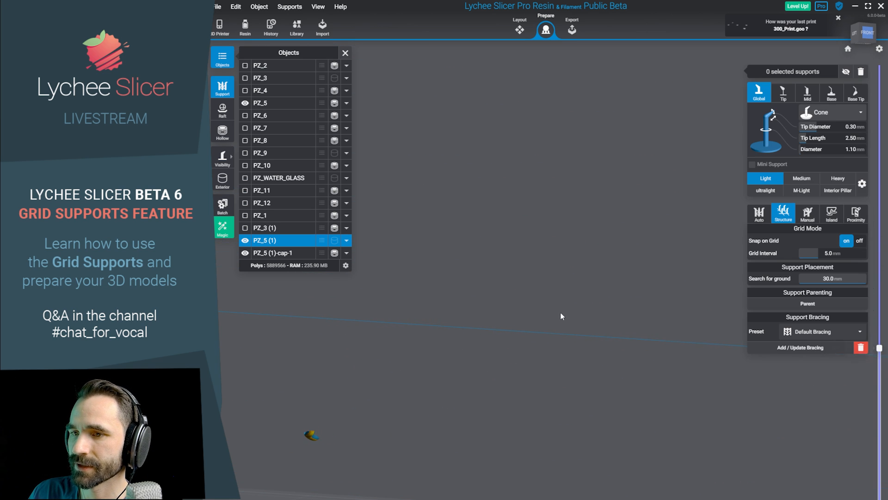
right_drag(454, 435, 459, 333)
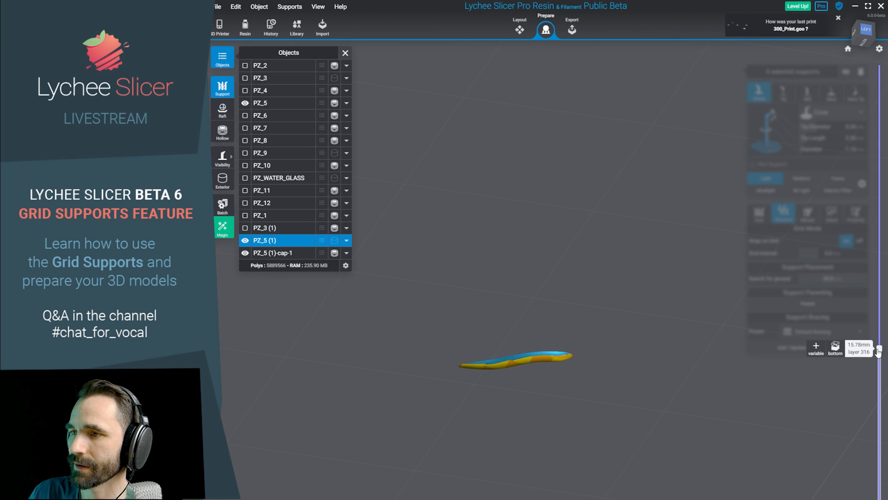
Raise the layer view slightly, place the first light grid support under the lowest cloth edge of PZ_5 (1), and close the object list.
drag(878, 353, 878, 331)
right_drag(603, 357, 682, 371)
click(567, 237)
middle_drag(682, 371, 737, 380)
click(222, 59)
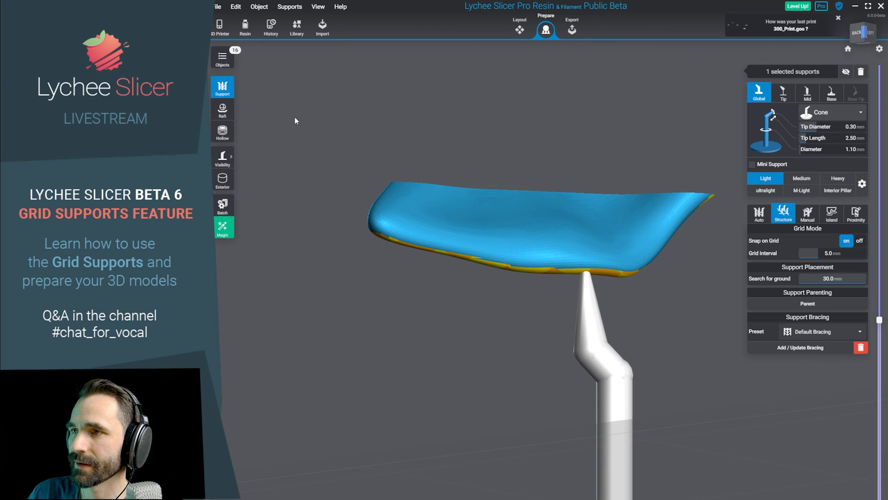
Examine the cloth's shape above and place four more light supports along the lowest cloth edge, out to both of its ends.
right_drag(692, 347, 647, 323)
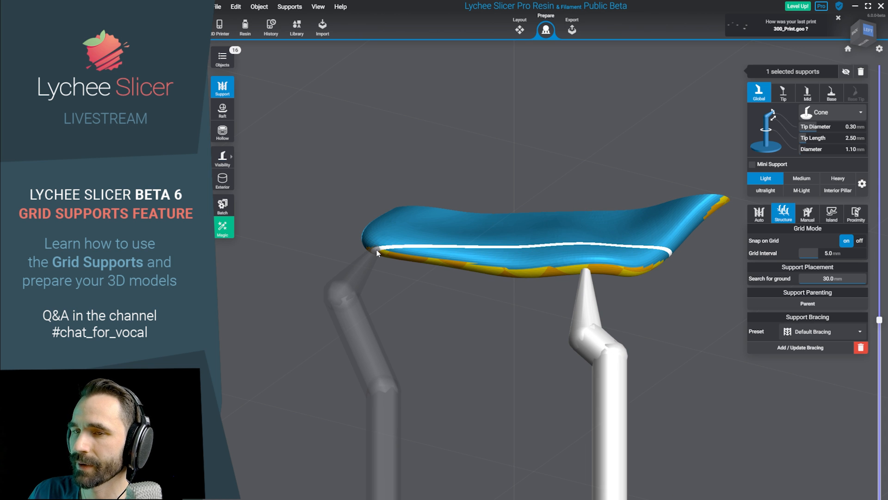
right_drag(790, 371, 602, 416)
mouse_move(881, 322)
drag(880, 320, 880, 288)
right_drag(647, 356, 568, 377)
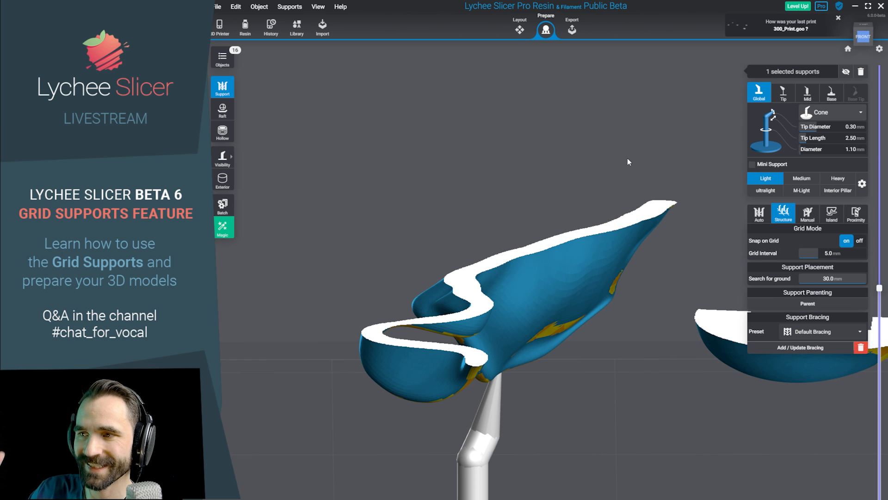
right_drag(640, 160, 705, 173)
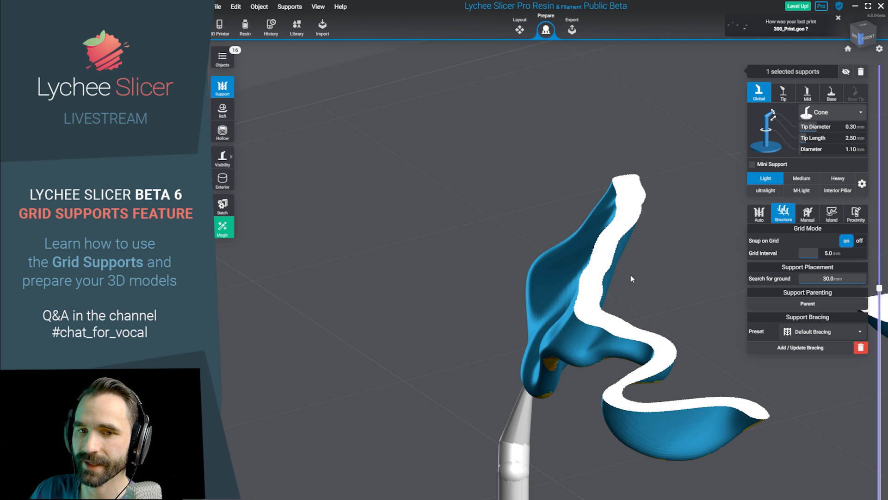
right_drag(631, 277, 561, 273)
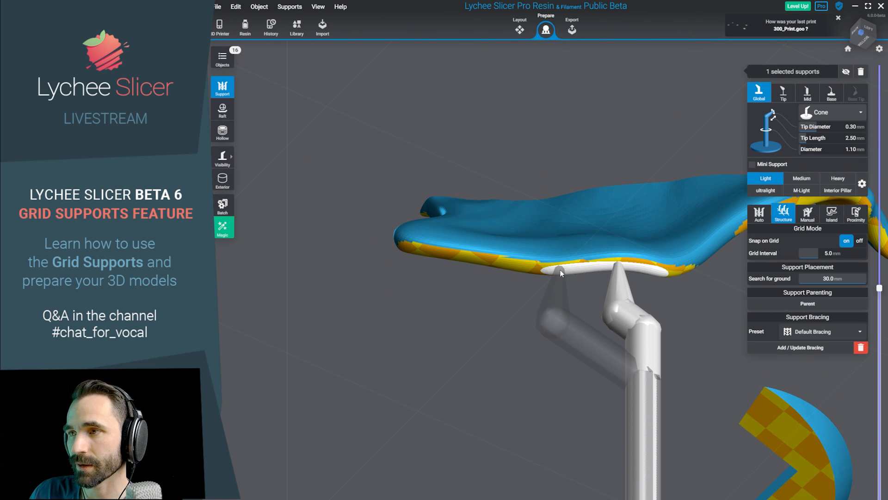
drag(880, 288, 879, 333)
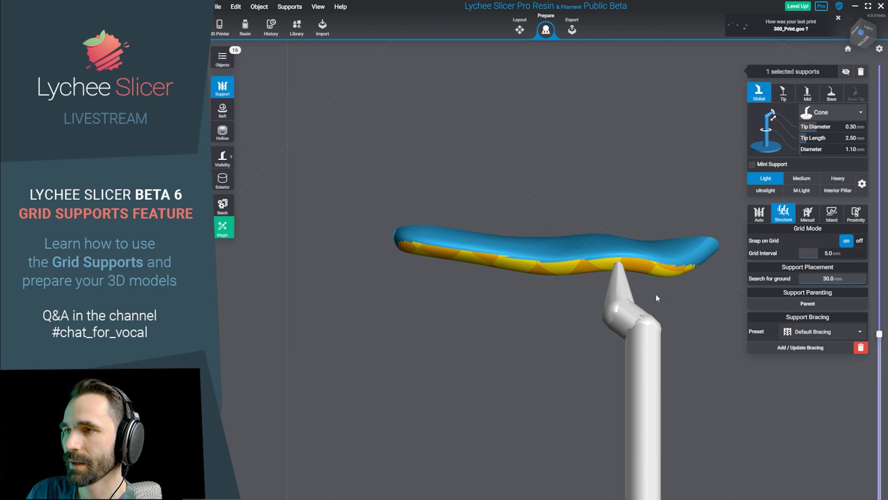
click(553, 271)
right_drag(448, 259, 545, 269)
click(546, 264)
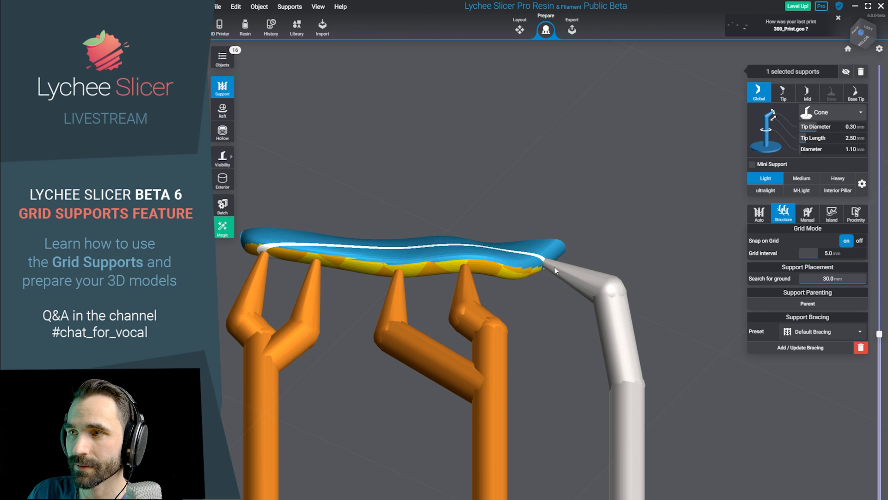
Raise the layer view to about 20.3 mm and place light supports along the rising cloth edge and under the separate cloth strip.
middle_drag(554, 267, 505, 289)
drag(879, 320, 879, 293)
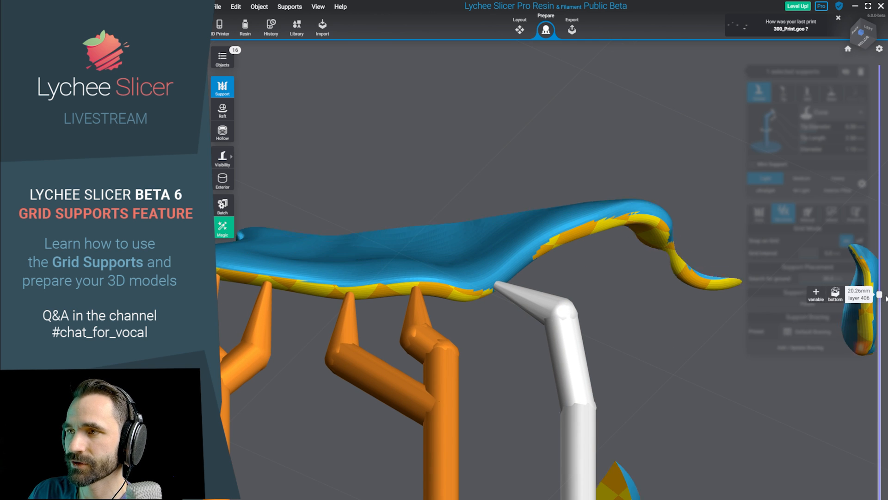
right_drag(625, 248, 424, 240)
mouse_move(416, 254)
mouse_down()
mouse_move(455, 245)
mouse_move(581, 298)
mouse_move(584, 407)
mouse_move(736, 336)
mouse_move(560, 341)
mouse_move(564, 283)
mouse_up()
click(580, 298)
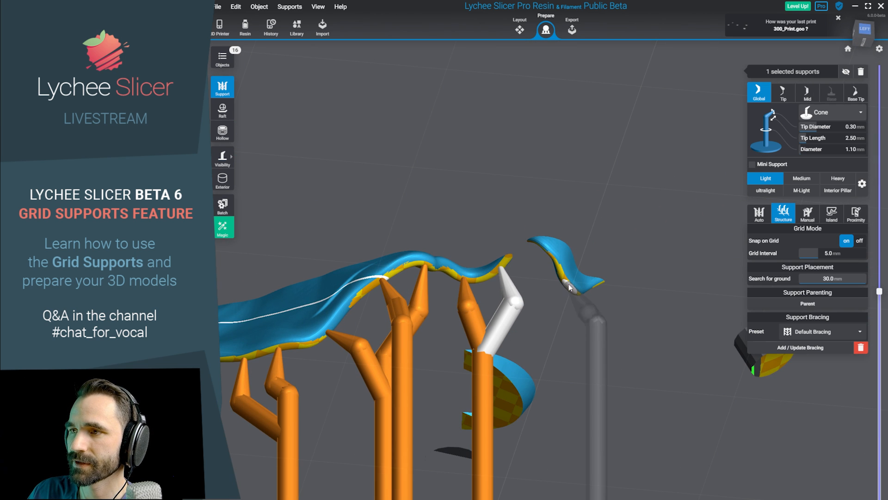
click(570, 288)
scroll(611, 358, up, 2)
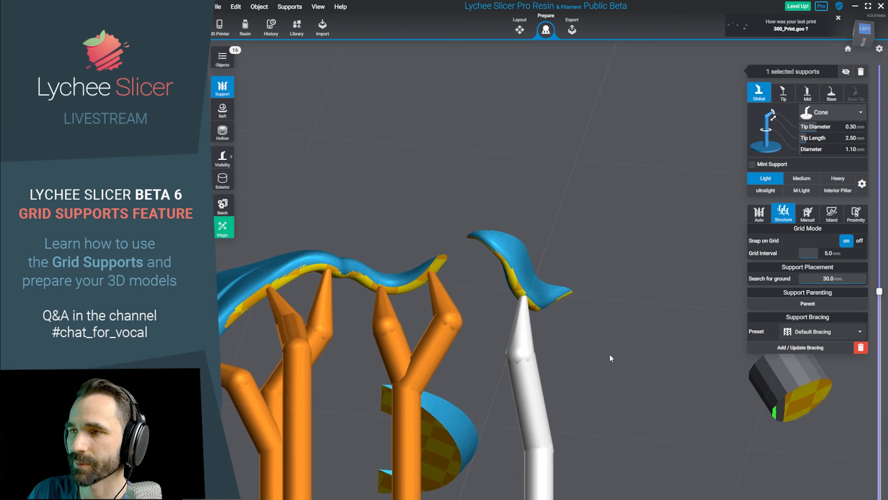
Add more light supports under the separate cloth strip, raising the layer view to reach its upward-sloping edge.
drag(611, 358, 797, 317)
click(649, 277)
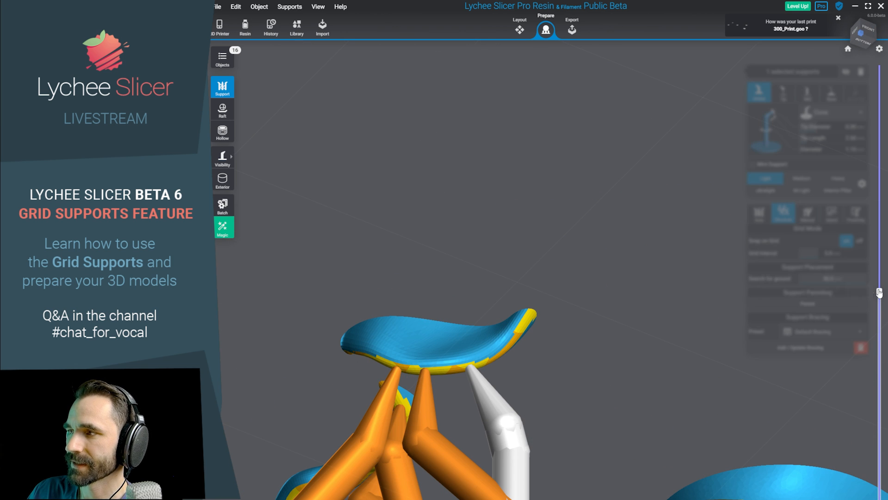
drag(879, 291, 883, 270)
click(545, 299)
drag(606, 320, 574, 301)
click(561, 275)
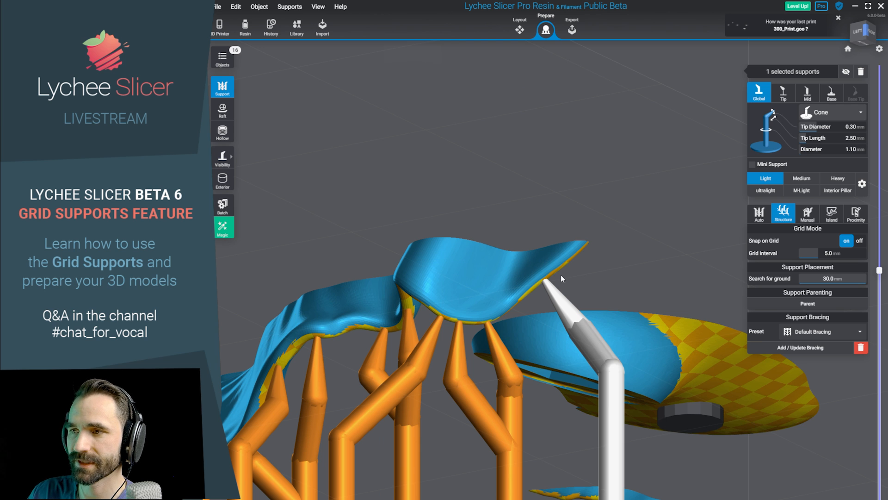
Raise the layer view further and continue the light supports up the steep cloth edge towards its outer tip.
drag(561, 275, 626, 221)
right_drag(626, 221, 598, 234)
drag(879, 271, 879, 236)
drag(677, 216, 526, 327)
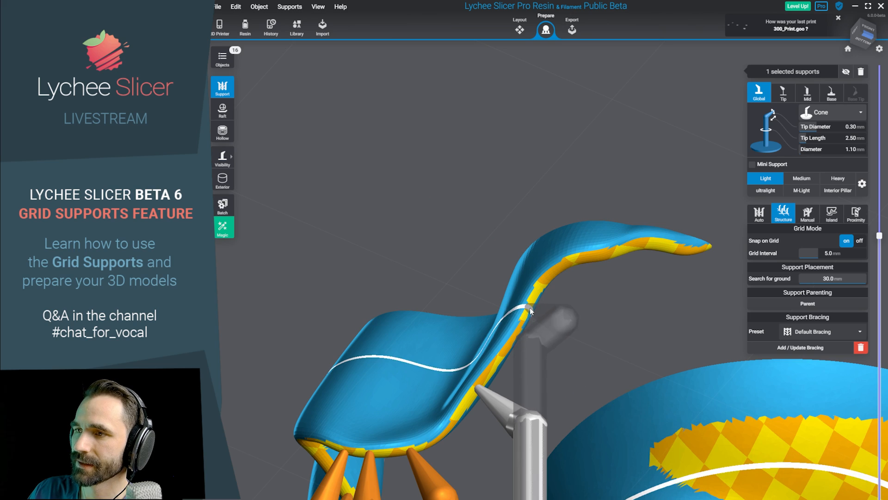
drag(584, 260, 547, 167)
click(529, 357)
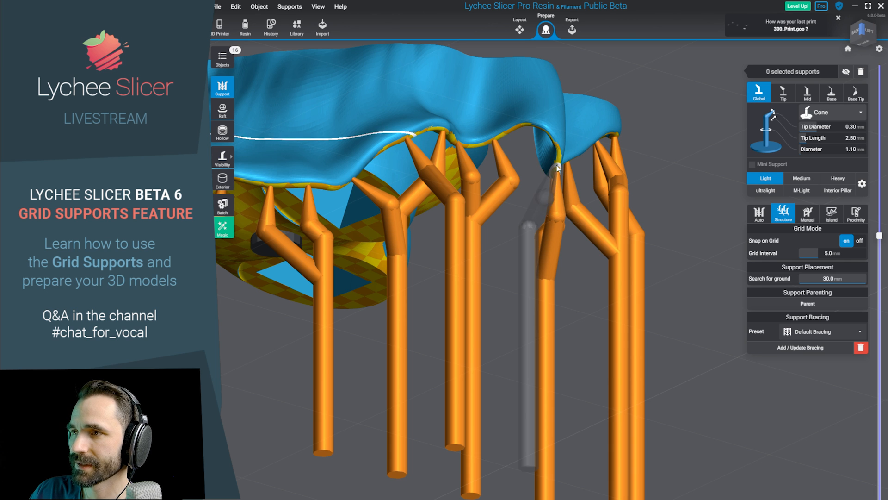
Try to place an additional light support beside the existing ones at the drooping fold's lowest point.
click(558, 169)
drag(557, 169, 558, 334)
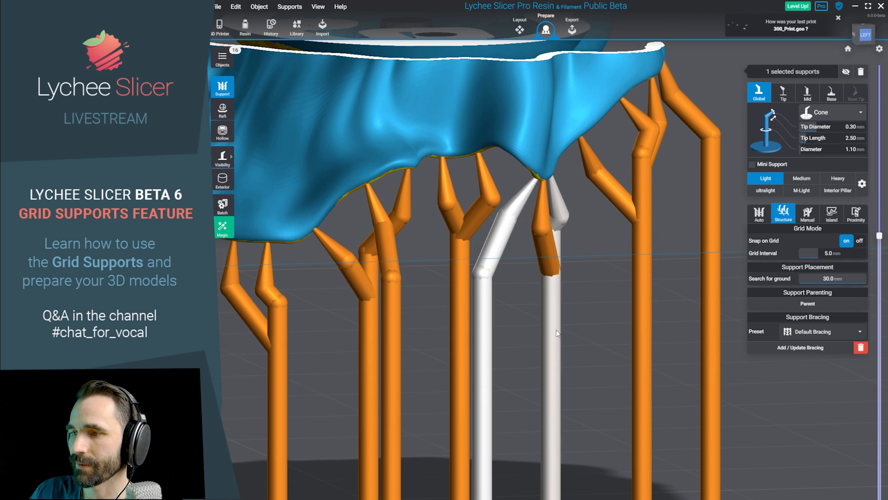
click(504, 346)
drag(505, 345, 523, 216)
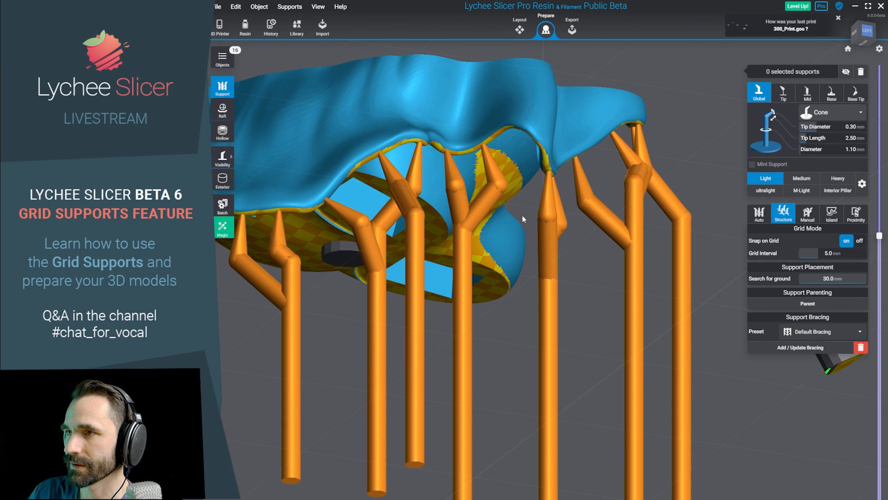
click(542, 160)
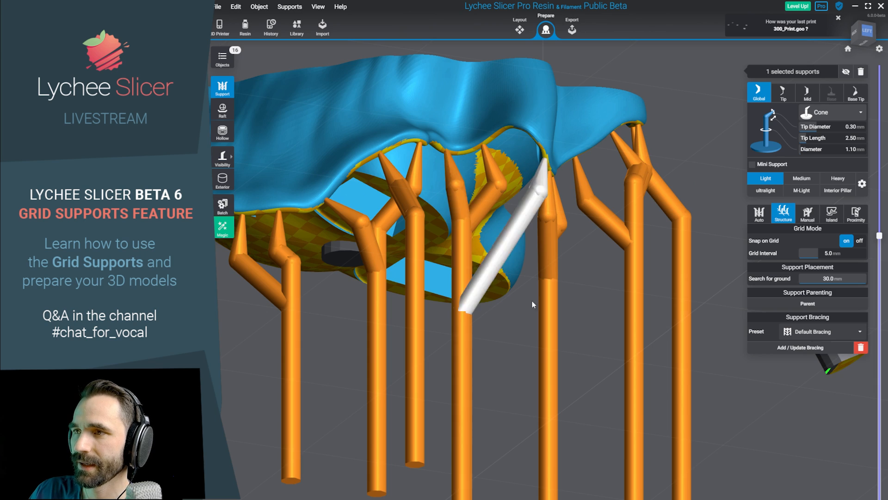
drag(532, 304, 550, 152)
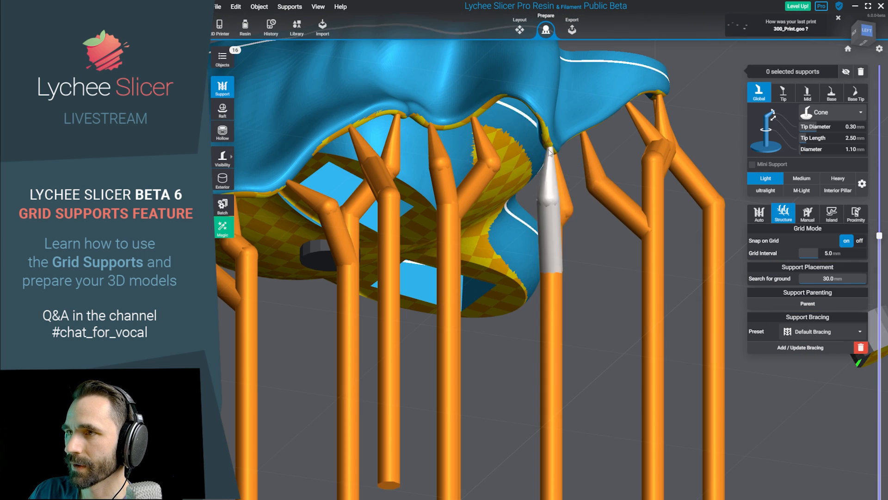
Place a light support on the drooping fold beside the existing tips and make that support vertical.
click(550, 153)
drag(518, 287, 459, 349)
right_click(459, 350)
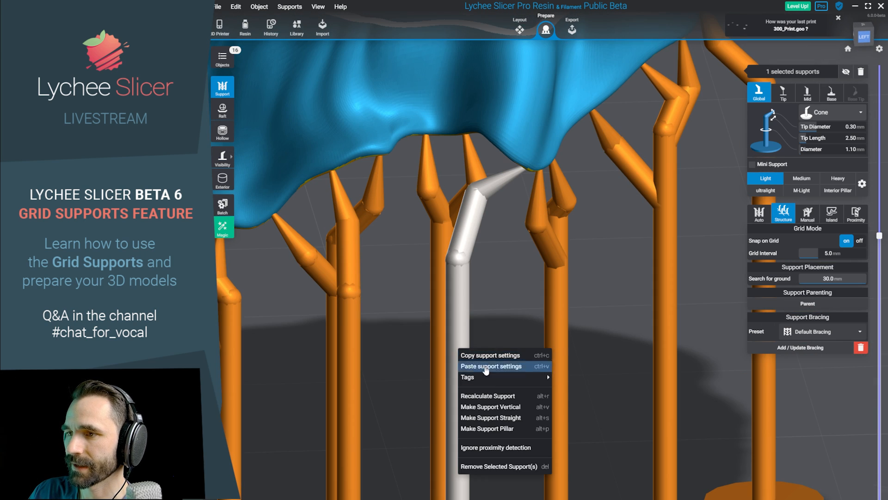
click(511, 407)
drag(550, 404, 556, 315)
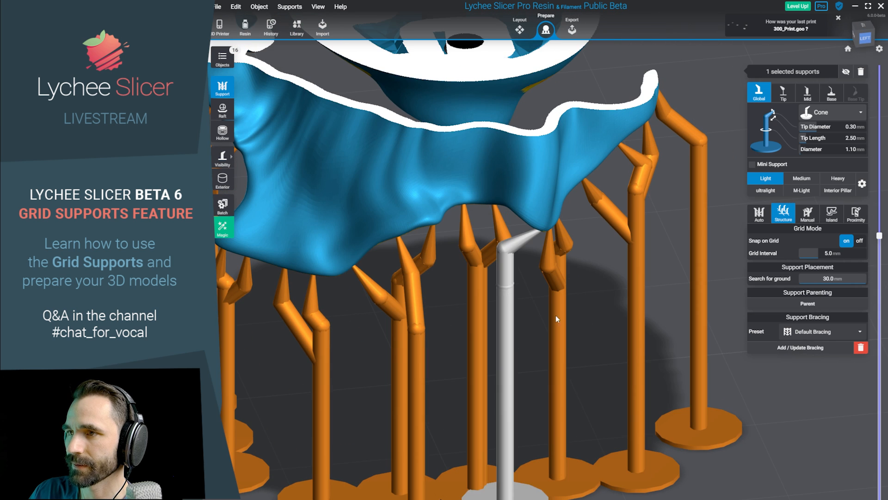
Lower both joints of the selected vertical support at the drooping fold, extending its tip length to 3.36 mm.
drag(505, 285, 505, 347)
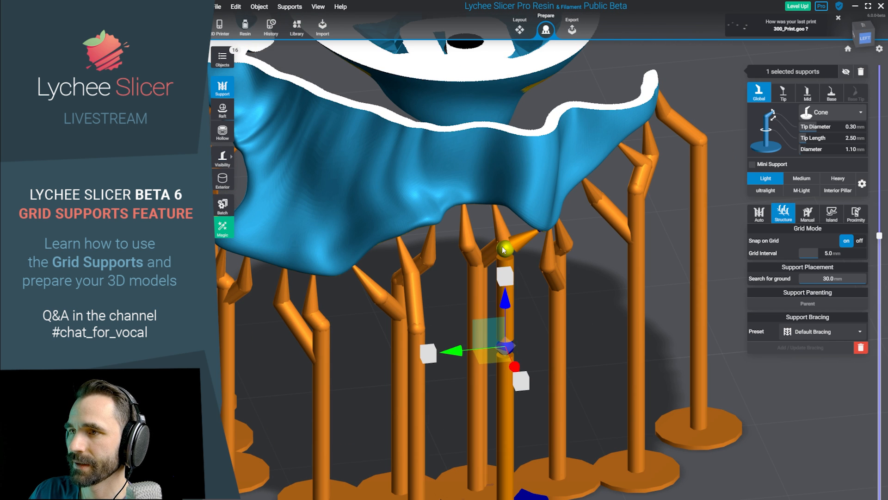
drag(505, 206, 504, 224)
drag(607, 335, 468, 387)
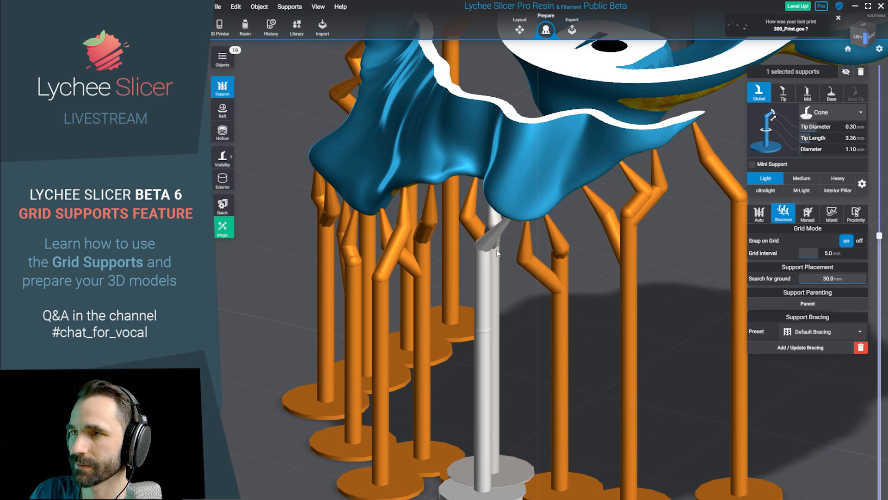
drag(512, 221, 641, 337)
Inspect the reshaped support and its neighbours at the drooping fold from the side, from below and from above.
scroll(574, 410, down, 5)
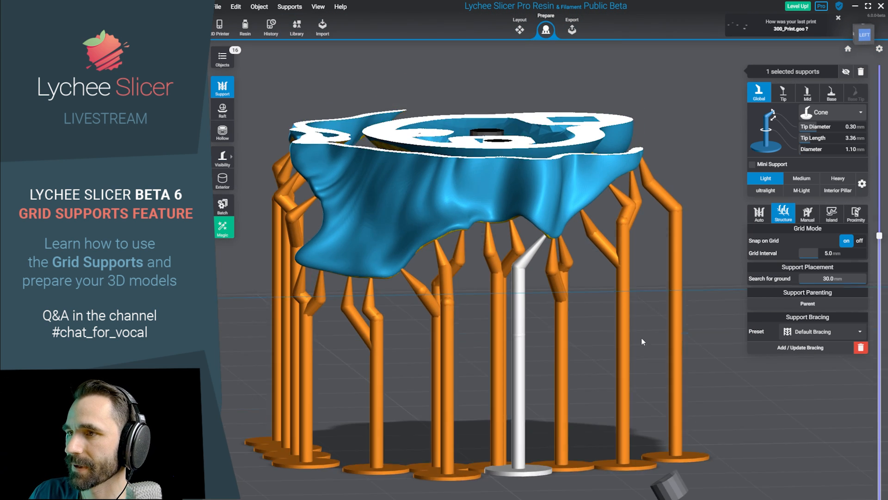
scroll(528, 362, up, 5)
drag(529, 362, 486, 208)
click(566, 173)
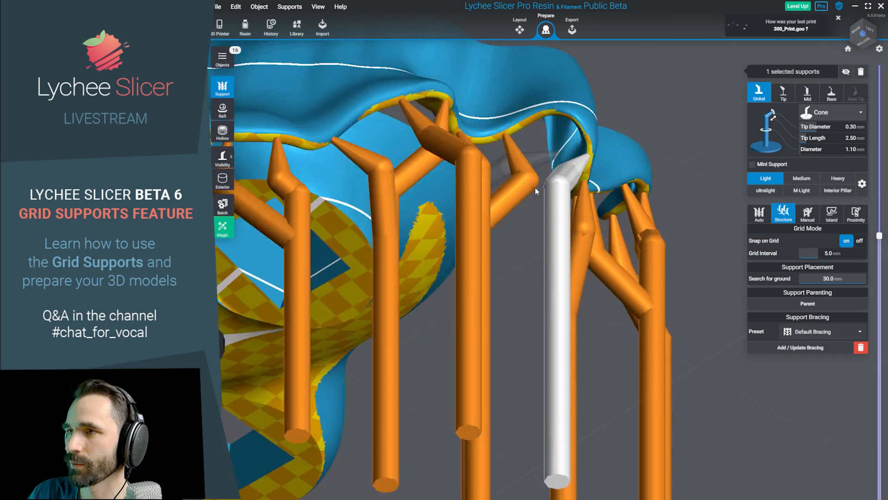
scroll(434, 240, up, 5)
scroll(434, 241, down, 5)
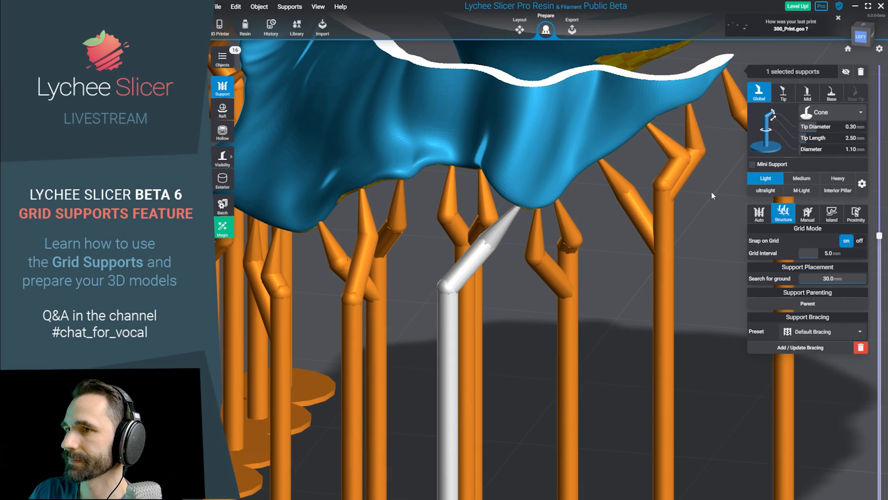
scroll(584, 342, down, 3)
drag(617, 312, 713, 266)
scroll(688, 280, up, 3)
scroll(712, 265, down, 3)
drag(657, 282, 723, 262)
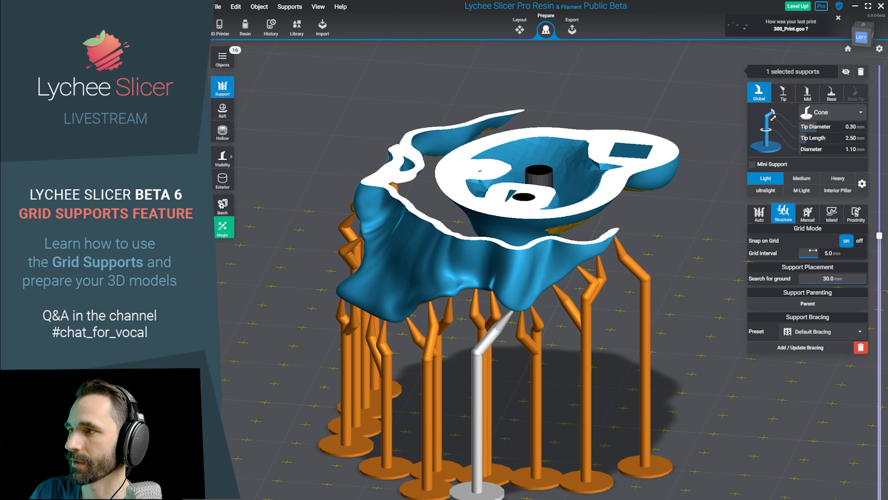
Try a 4.0 mm grid interval on the placed supports, compare the pillar layout, and return the interval to 5.0 mm.
click(811, 253)
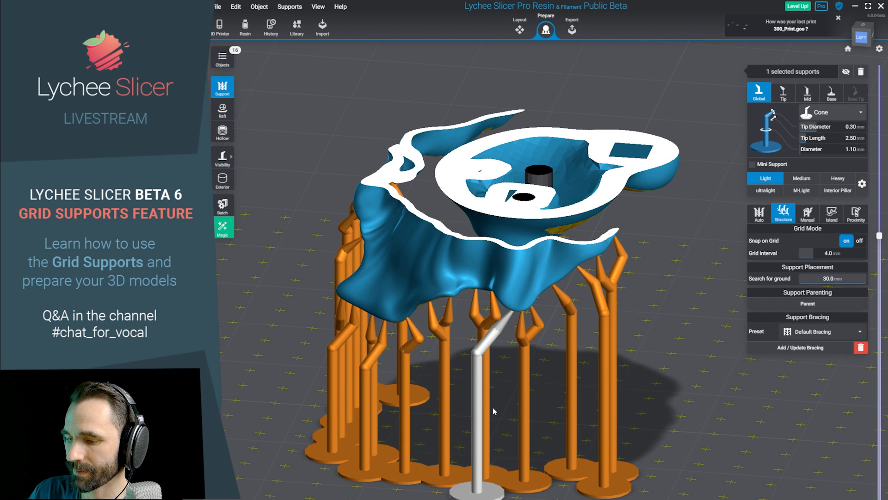
drag(495, 411, 702, 379)
scroll(599, 313, up, 2)
click(574, 324)
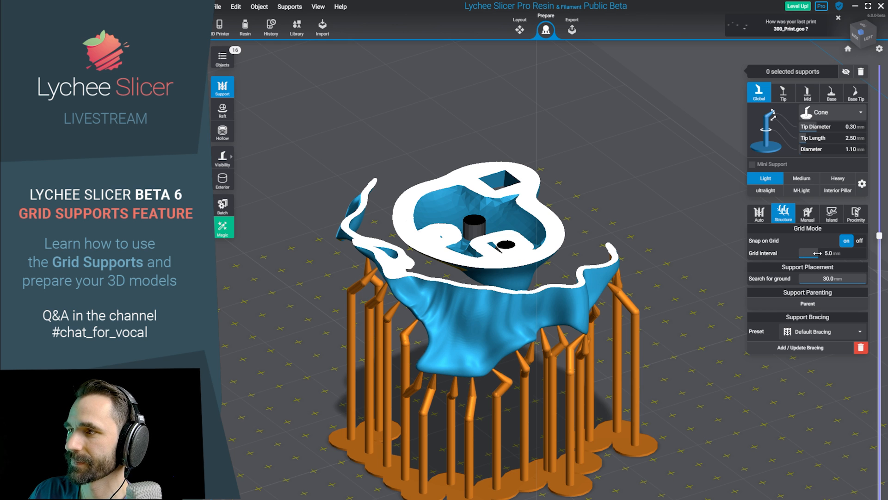
drag(722, 282, 623, 300)
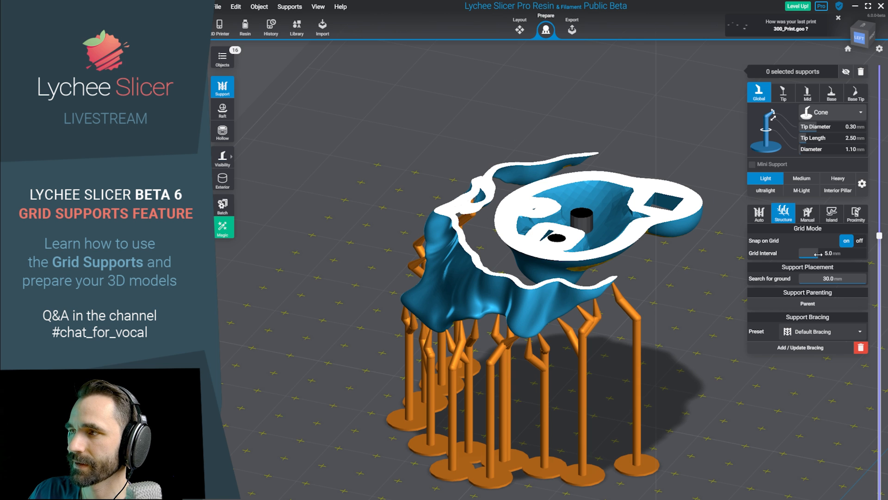
drag(728, 301, 675, 323)
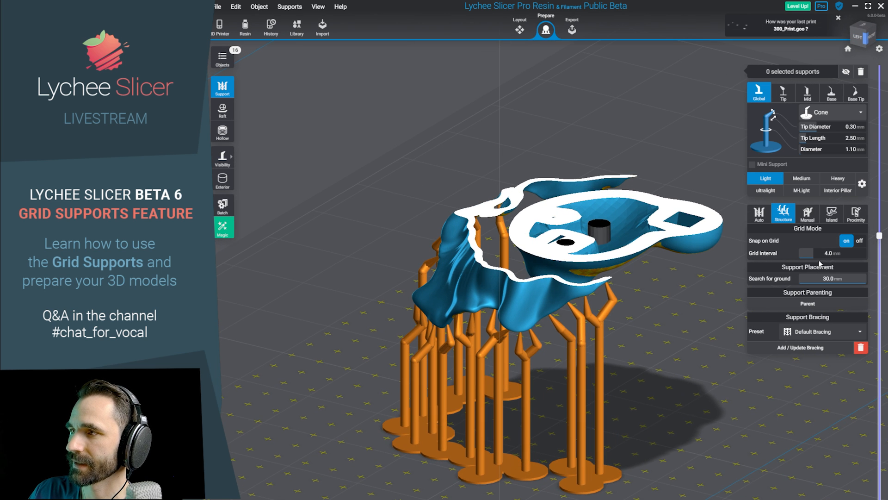
click(815, 254)
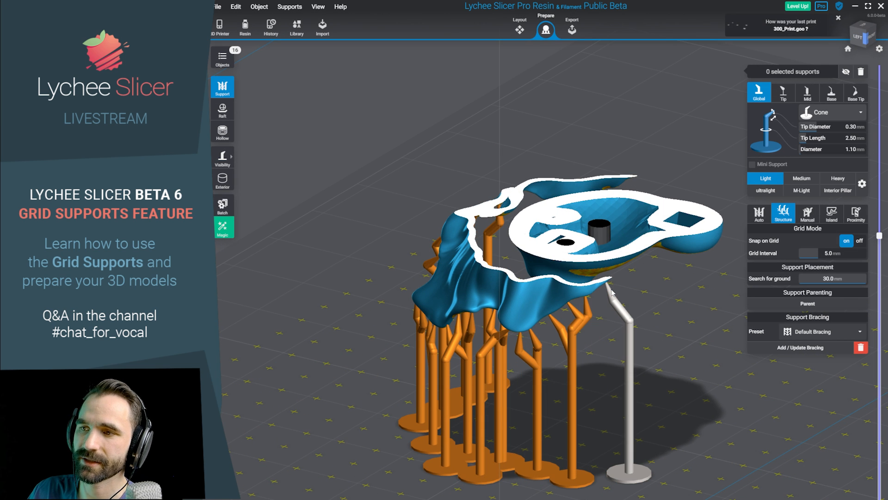
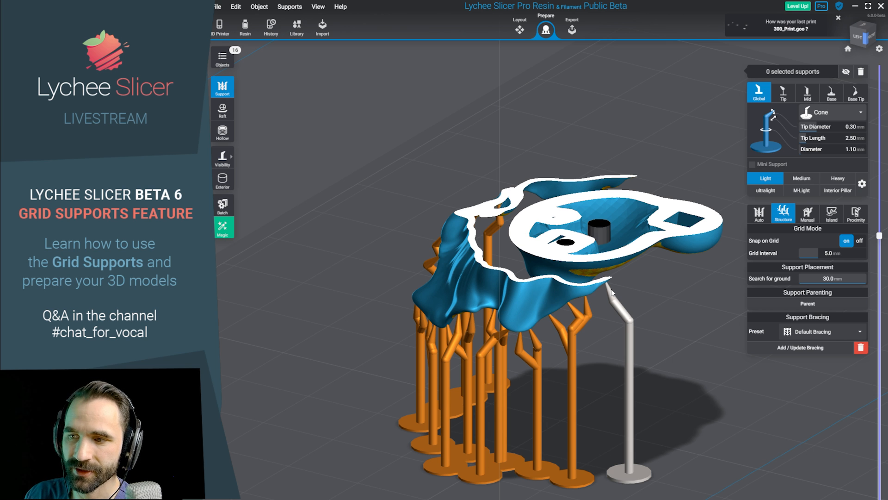
Examine the existing supports and the cloth edges from several sides, raising the layer preview to full model height.
right_drag(584, 414, 497, 377)
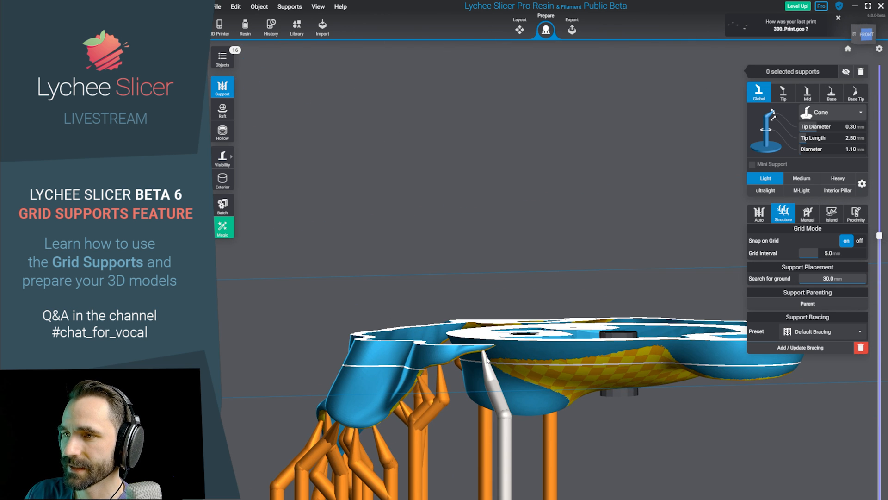
middle_drag(486, 356, 405, 310)
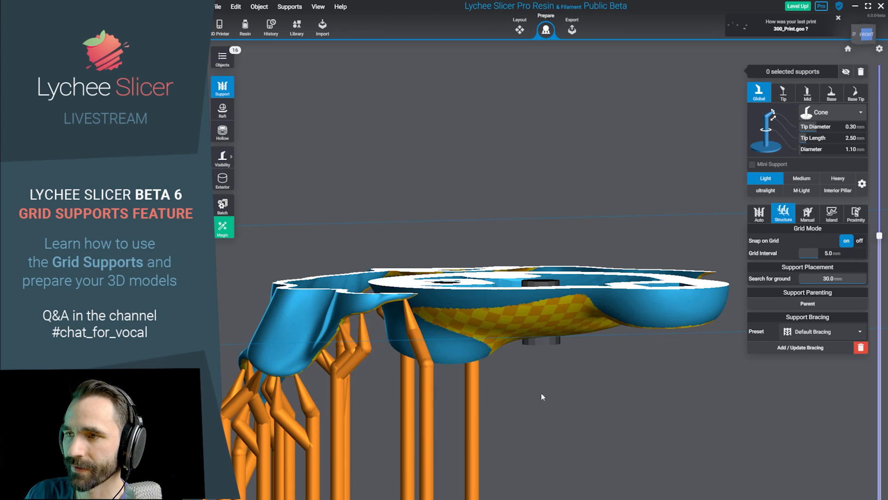
right_drag(542, 396, 402, 414)
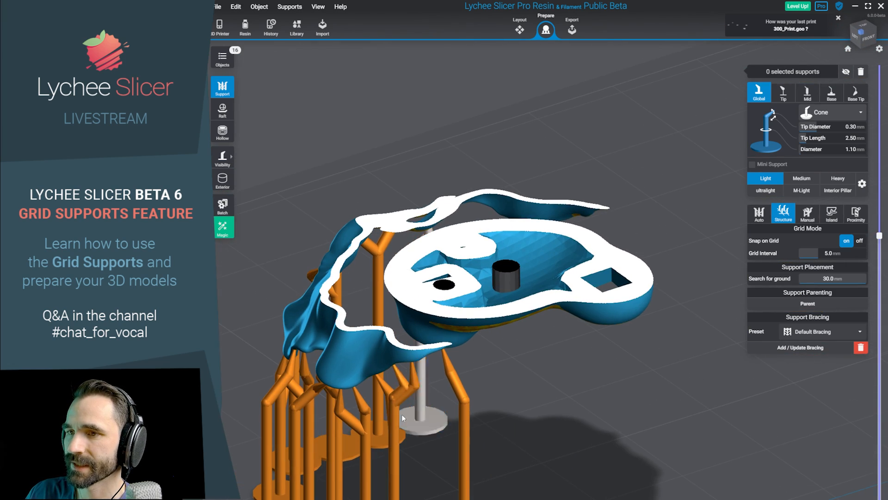
right_drag(312, 374, 577, 352)
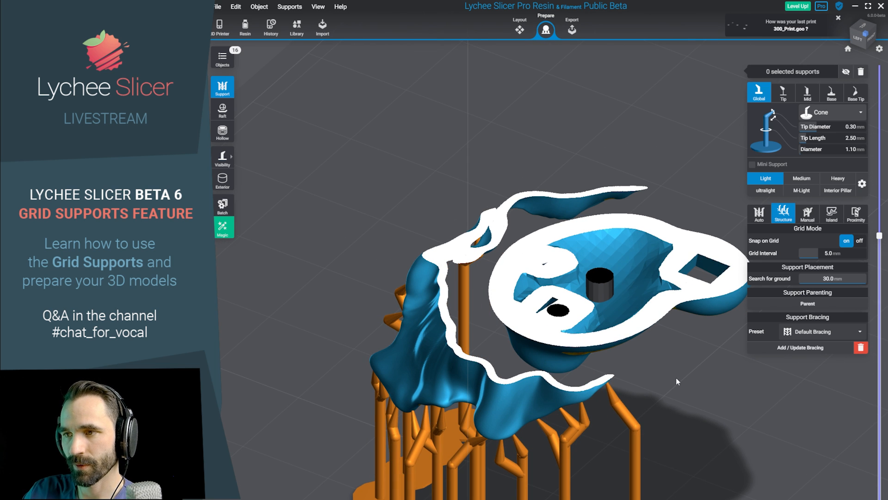
right_drag(676, 378, 583, 351)
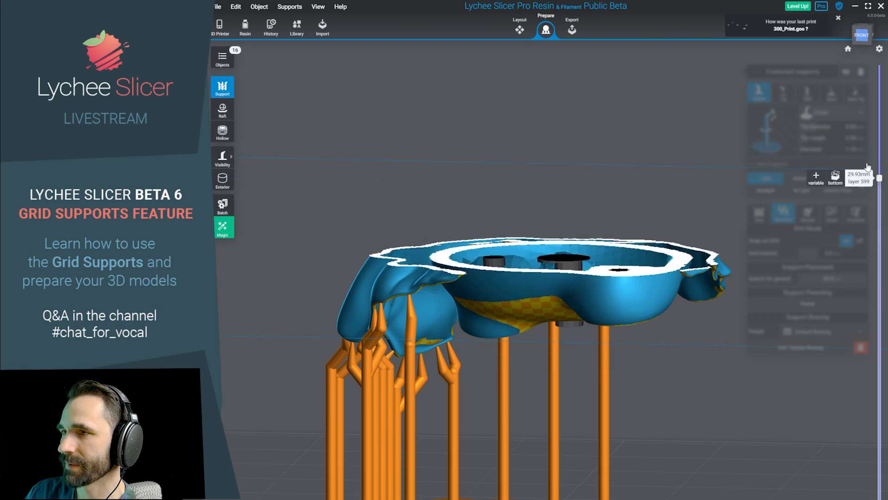
right_drag(853, 176, 659, 143)
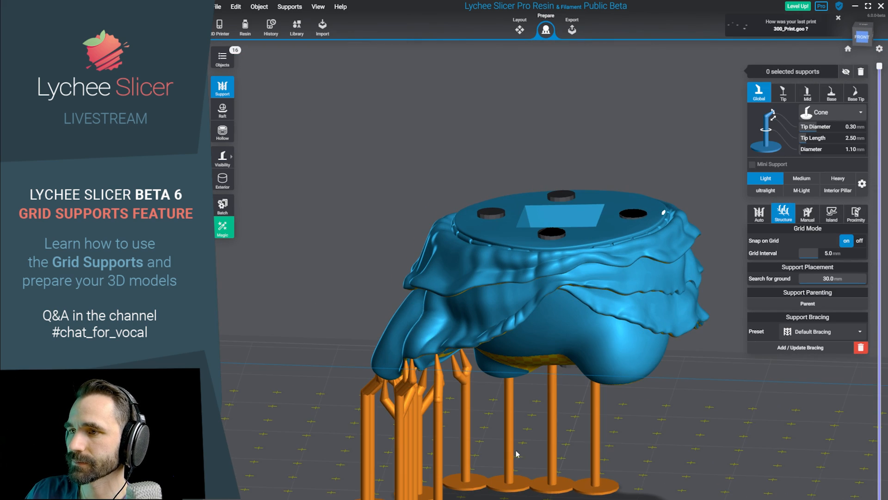
Place a light support on the inner face of the hanging cloth just above its lowest edge.
right_drag(517, 453, 430, 384)
scroll(417, 387, up, 2)
click(429, 377)
scroll(607, 435, down, 2)
scroll(433, 403, up, 2)
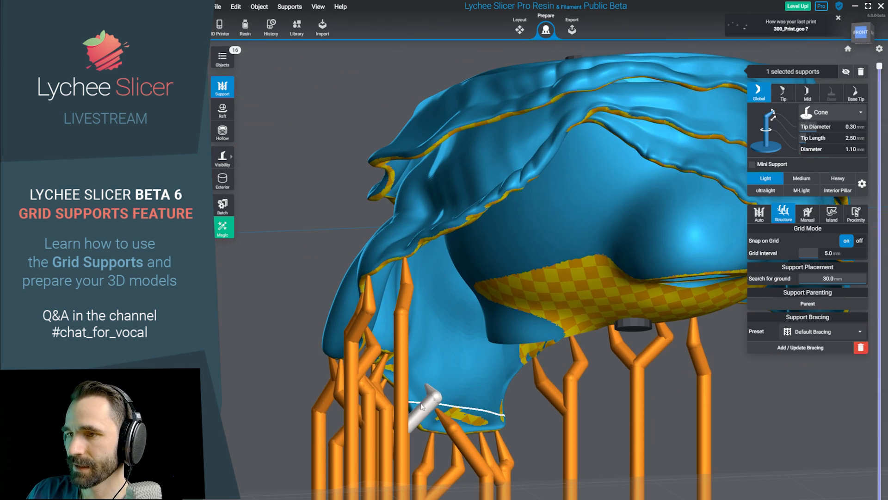
Add more light supports across the inner surface of the hanging cloth, including its overhang patches near the square socket.
right_drag(573, 446, 380, 384)
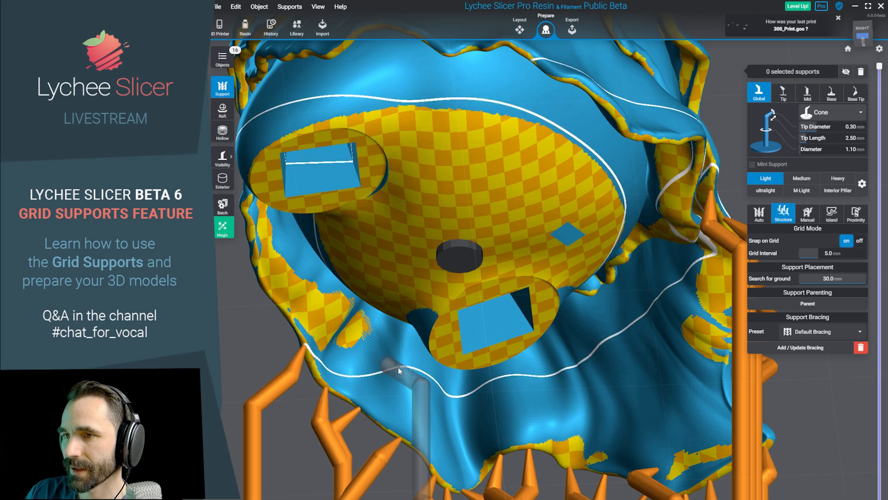
click(397, 369)
right_drag(374, 351, 354, 331)
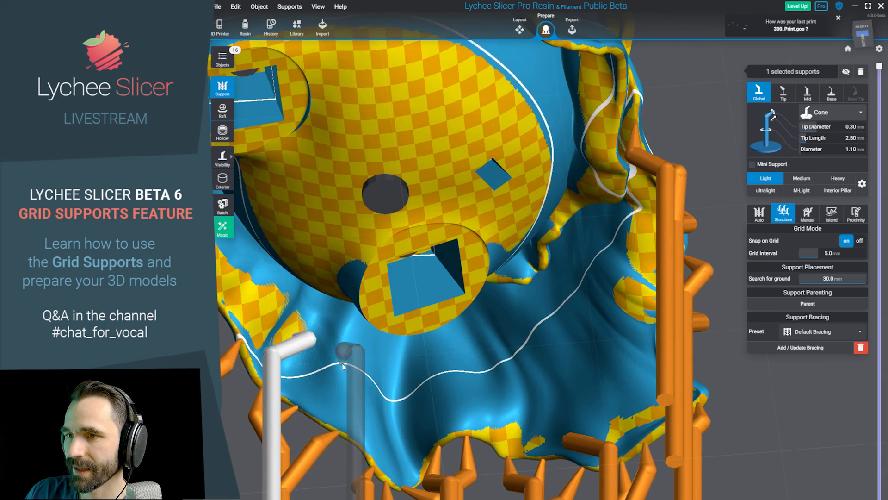
right_drag(434, 370, 474, 387)
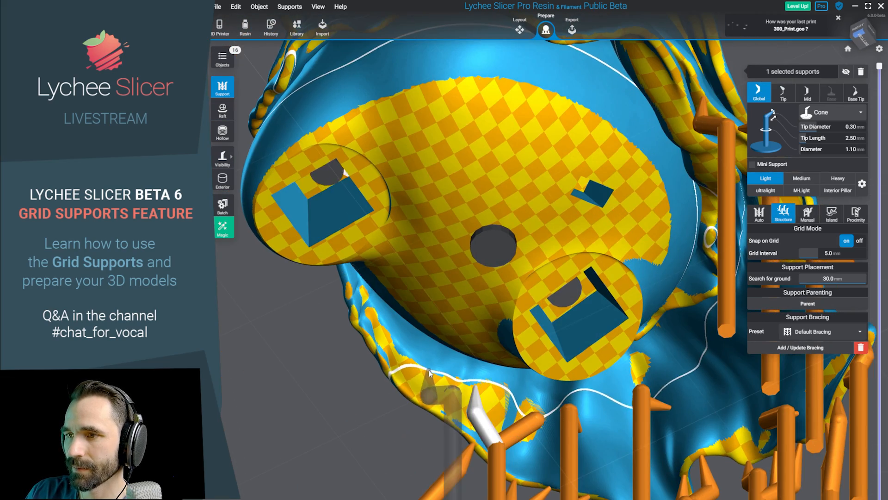
right_drag(429, 370, 482, 287)
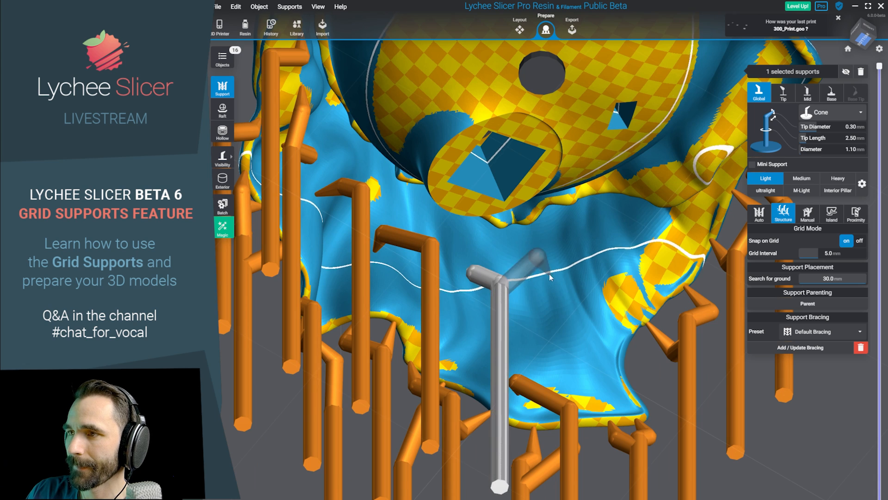
Place a support on the rising front edge of the cloth beside the existing tips and set it to the ultralight preset.
right_drag(618, 275, 440, 349)
right_drag(540, 378, 438, 303)
scroll(438, 303, up, 1)
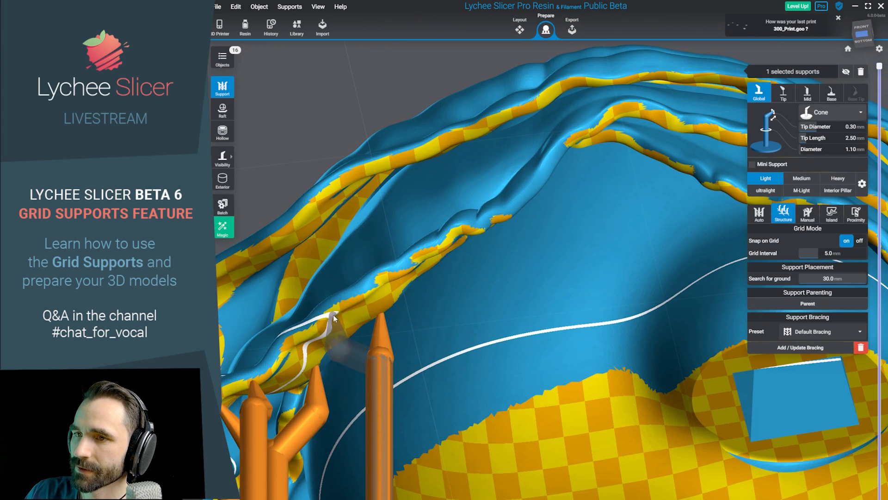
click(346, 307)
middle_drag(441, 272, 490, 280)
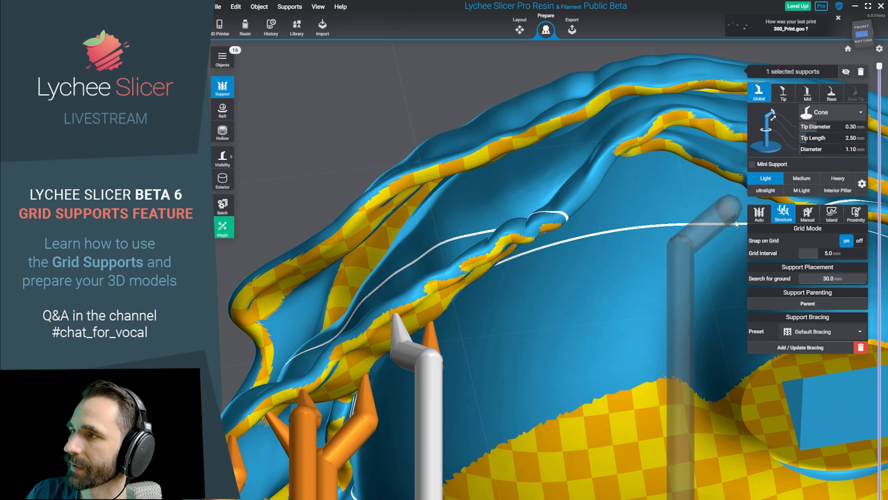
click(769, 191)
scroll(472, 289, up, 1)
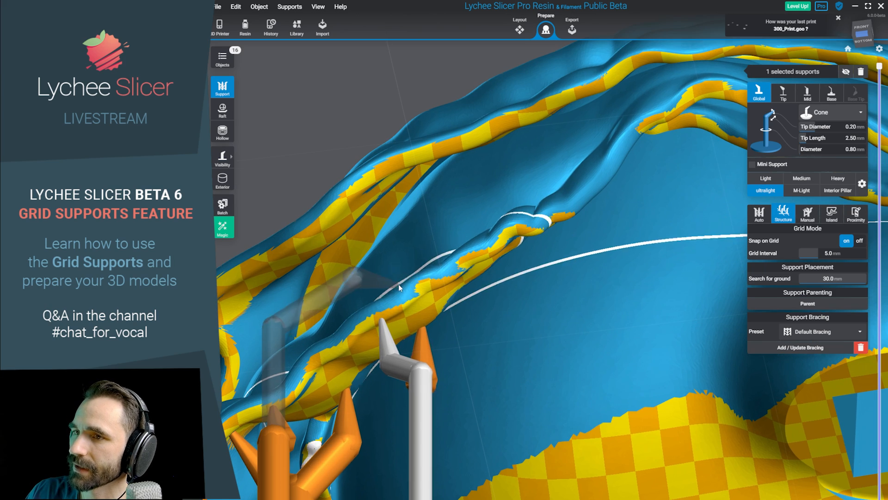
Place three ultralight supports further up along the same rising cloth edge.
click(447, 281)
click(488, 257)
click(527, 236)
scroll(574, 287, down, 2)
right_drag(588, 287, 637, 153)
scroll(632, 393, down, 3)
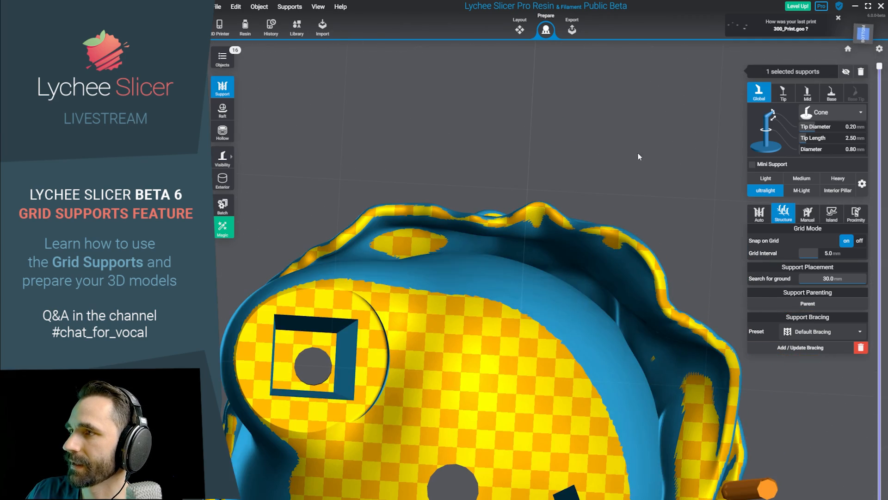
Return to the Light preset and place supports along the wavy overhanging edge next to the round foot.
click(638, 153)
click(799, 191)
scroll(621, 174, up, 2)
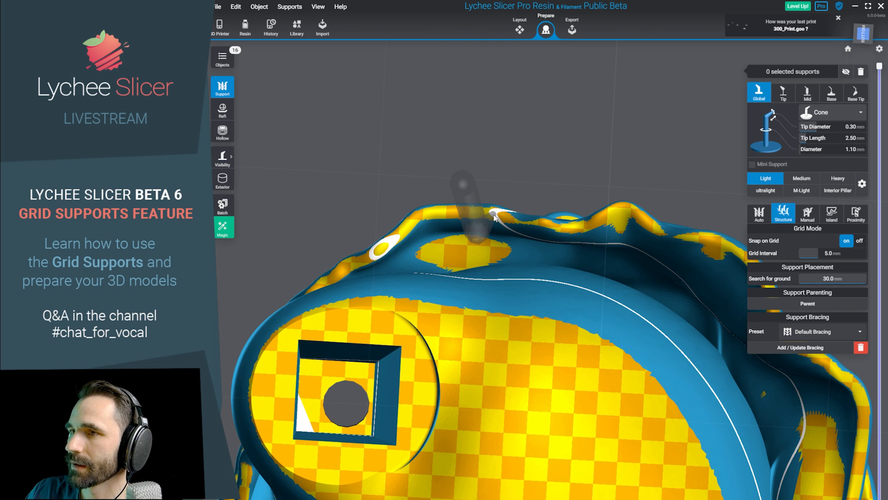
click(494, 216)
right_drag(494, 217, 449, 293)
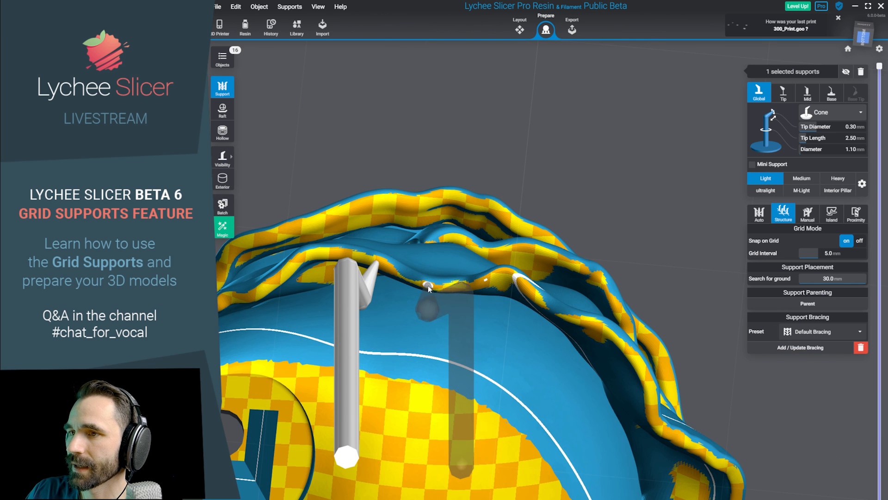
click(429, 287)
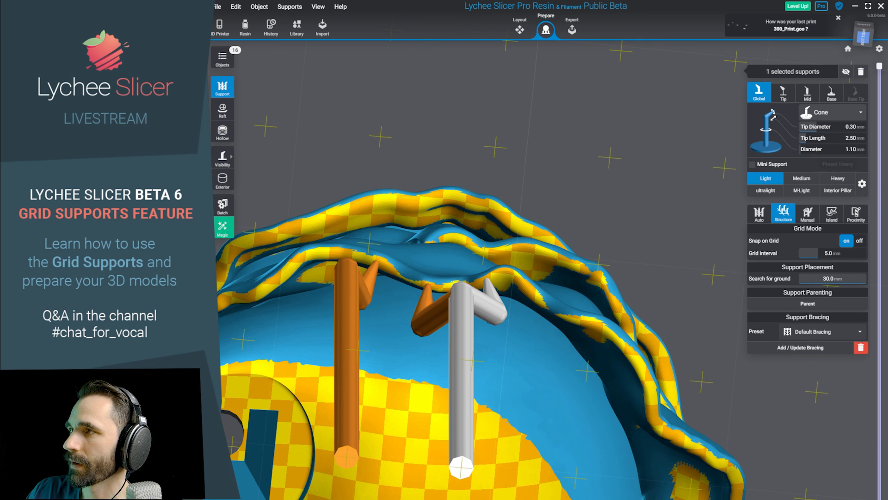
Lower the layer preview to where the cloth edge begins as an island and place light supports along that island.
drag(880, 66, 849, 263)
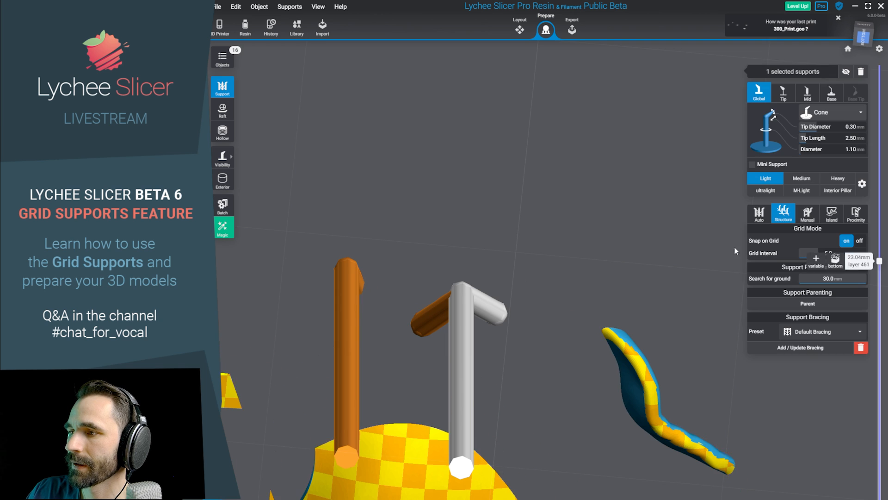
right_drag(736, 252, 621, 216)
drag(881, 260, 880, 275)
click(519, 402)
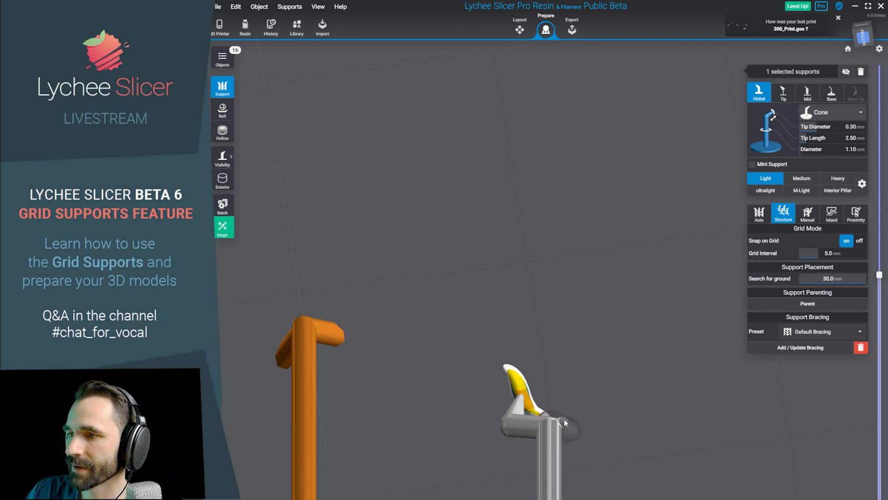
right_drag(565, 419, 515, 310)
click(463, 304)
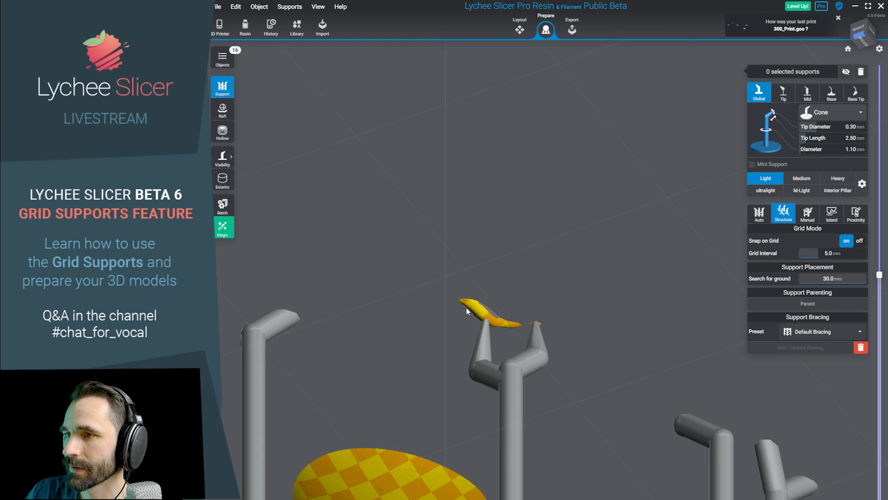
drag(465, 303, 517, 325)
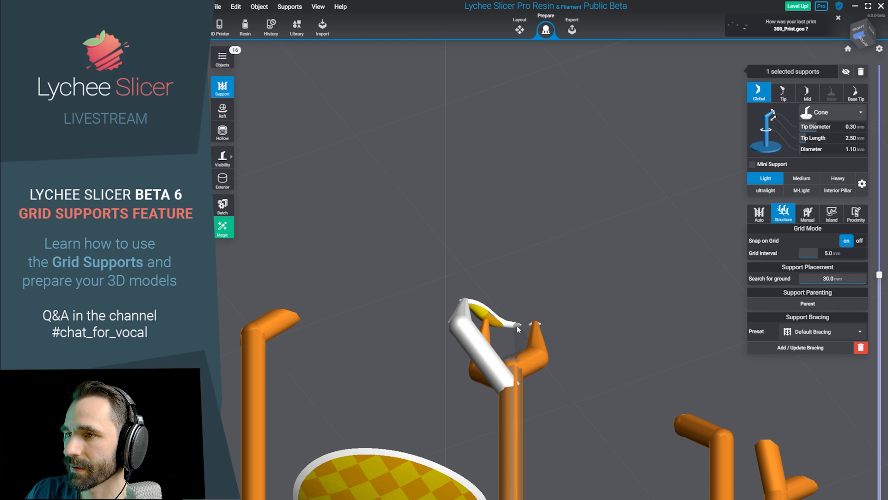
Raise the layer preview slightly and place a light support at each end of the grown edge section.
drag(883, 271, 881, 264)
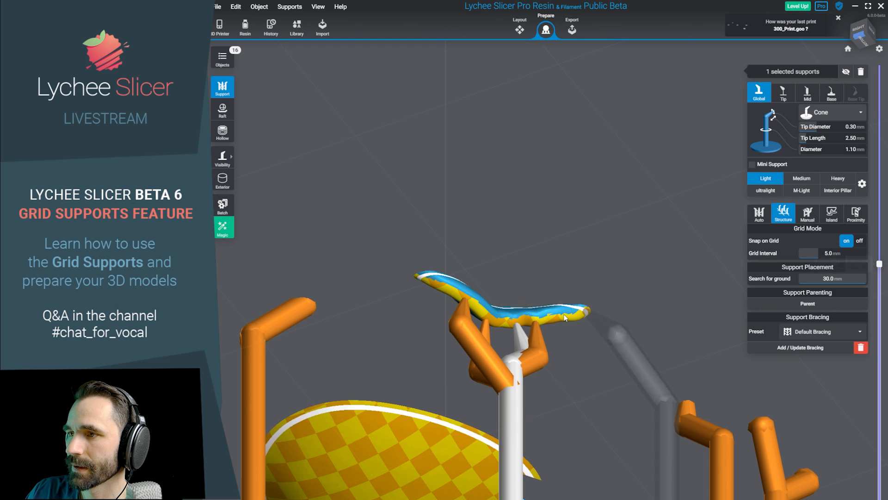
click(578, 323)
click(422, 280)
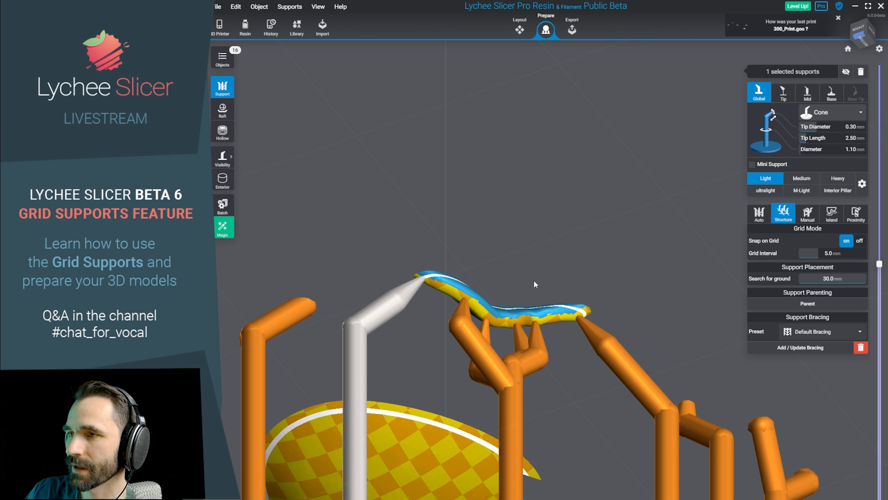
Raise the layer preview further and add light supports to the thin edge islands between the two supported cloth sections.
drag(881, 264, 881, 244)
right_drag(741, 250, 526, 355)
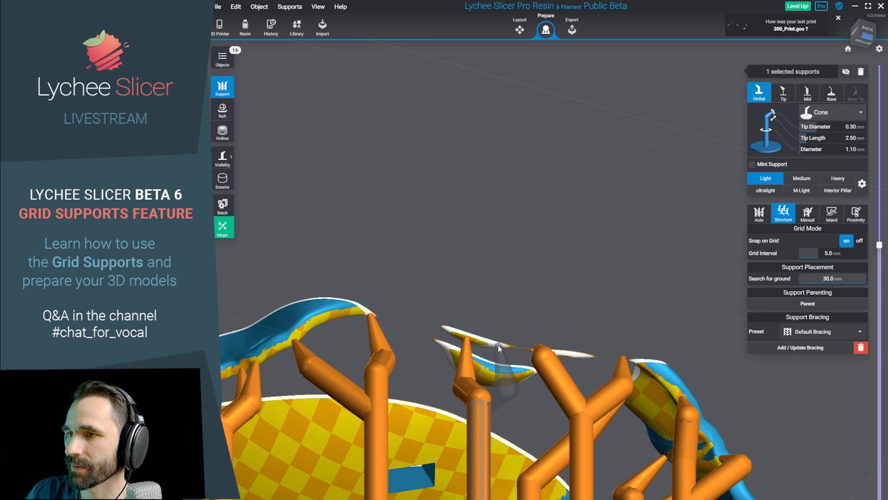
click(508, 348)
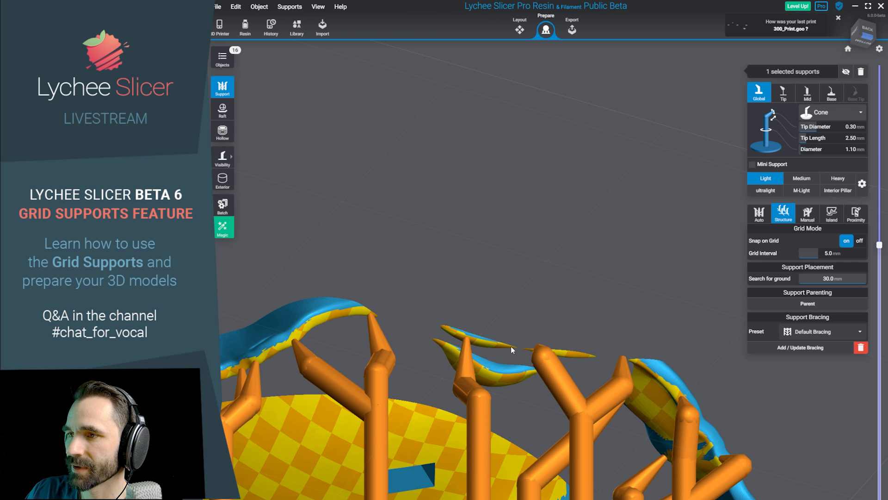
right_drag(542, 354, 487, 340)
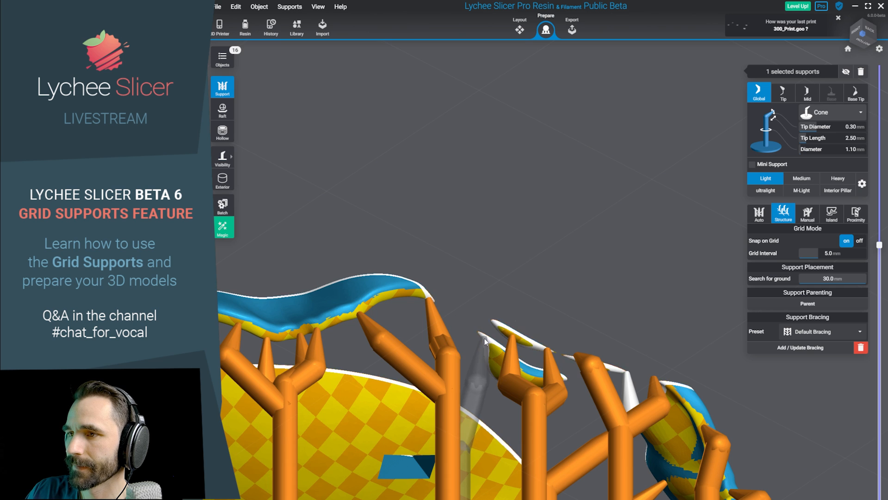
click(485, 342)
Place light supports on the underside of the small curved cloth flap behind the thin edge.
right_drag(370, 342, 527, 250)
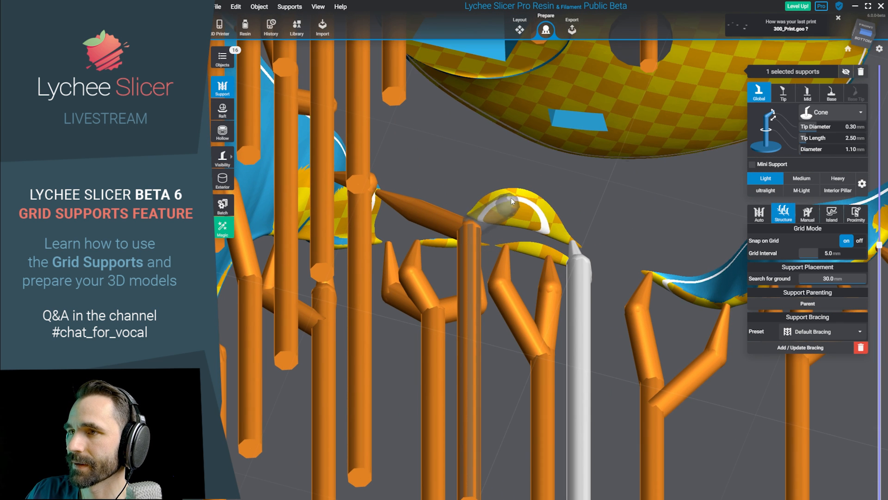
click(511, 198)
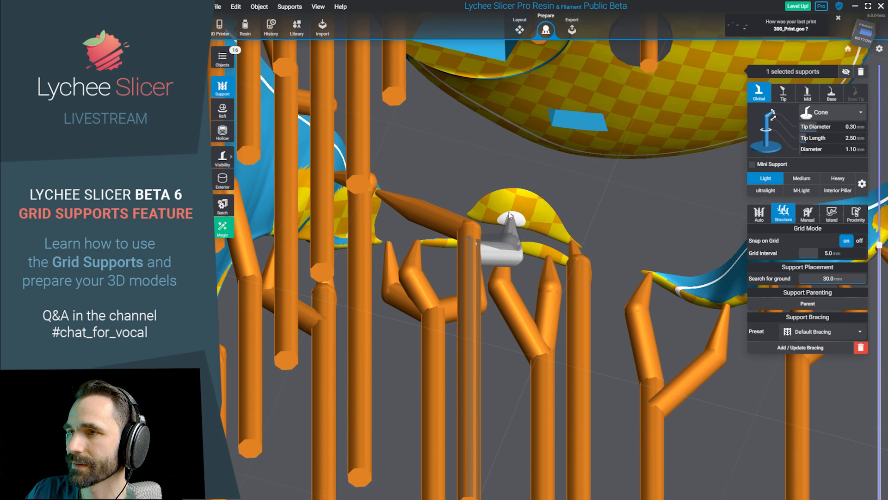
click(531, 191)
mouse_move(532, 189)
right_down()
mouse_move(616, 379)
mouse_move(657, 386)
mouse_move(744, 339)
mouse_move(542, 282)
mouse_move(586, 209)
mouse_move(532, 196)
right_up()
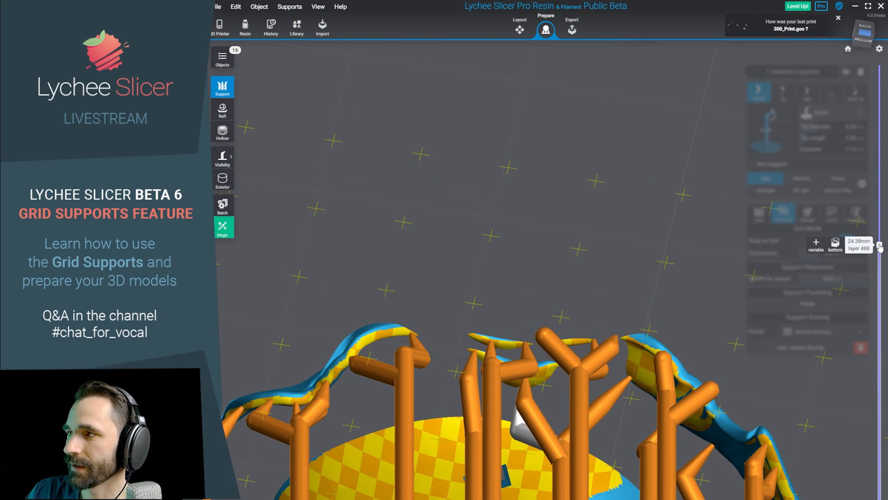
Raise the layer preview above the joined back edge and place another light support beneath the cloth there.
right_drag(615, 215, 740, 232)
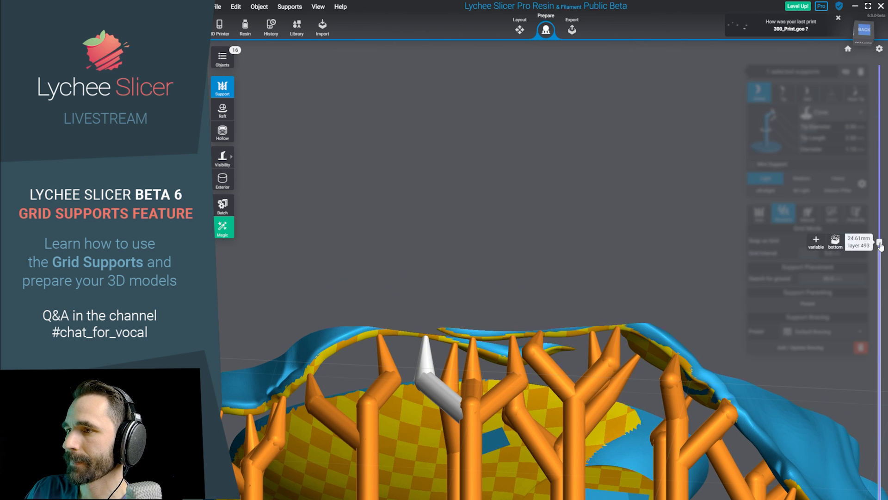
drag(881, 243, 880, 220)
right_drag(616, 178, 480, 266)
click(481, 267)
Inspect the underside around the square socket and review the whole support layout from the back.
right_drag(593, 290, 515, 294)
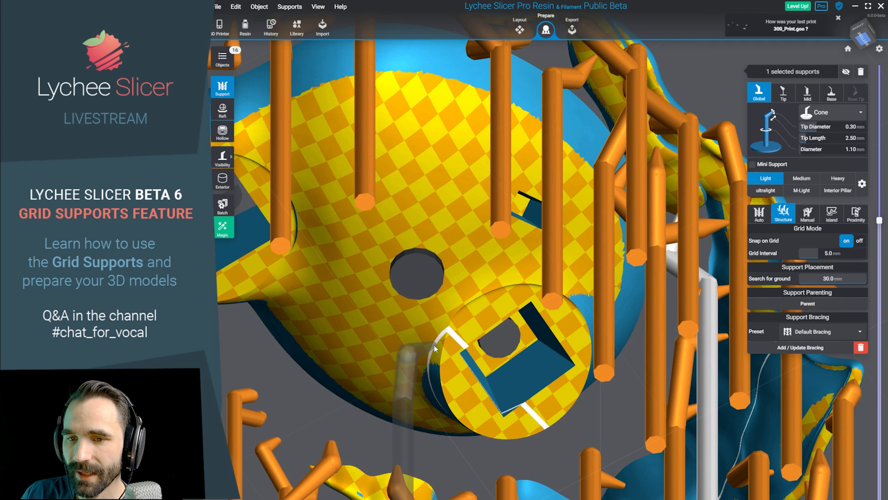
mouse_move(434, 345)
right_down()
mouse_move(521, 324)
mouse_move(493, 317)
mouse_move(481, 297)
right_up()
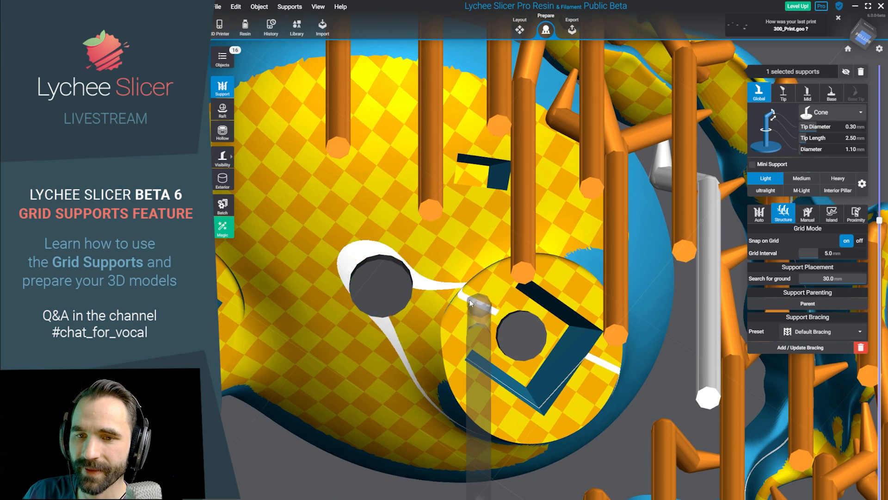
scroll(465, 304, down, 10)
right_drag(461, 371, 679, 371)
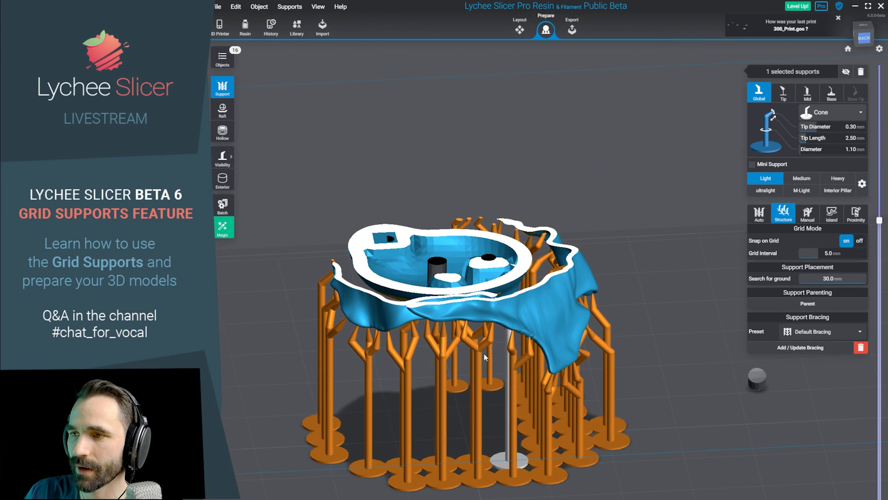
scroll(480, 337, up, 5)
right_drag(479, 337, 482, 331)
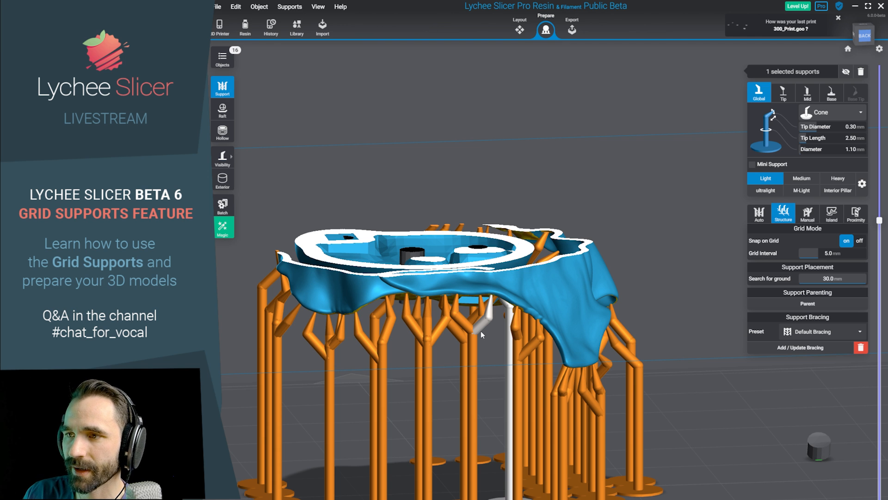
Examine the branched supports beneath the cloth's back edge and deselect the current support.
right_drag(481, 331, 545, 254)
scroll(476, 175, up, 5)
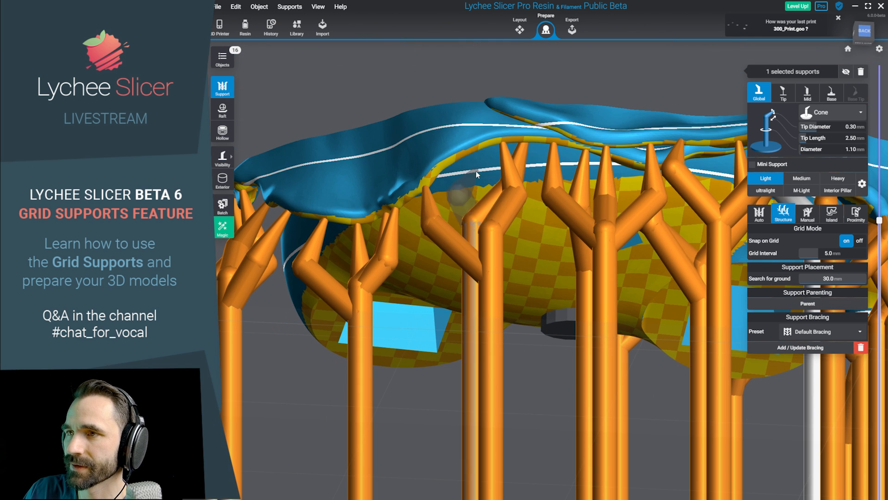
click(462, 152)
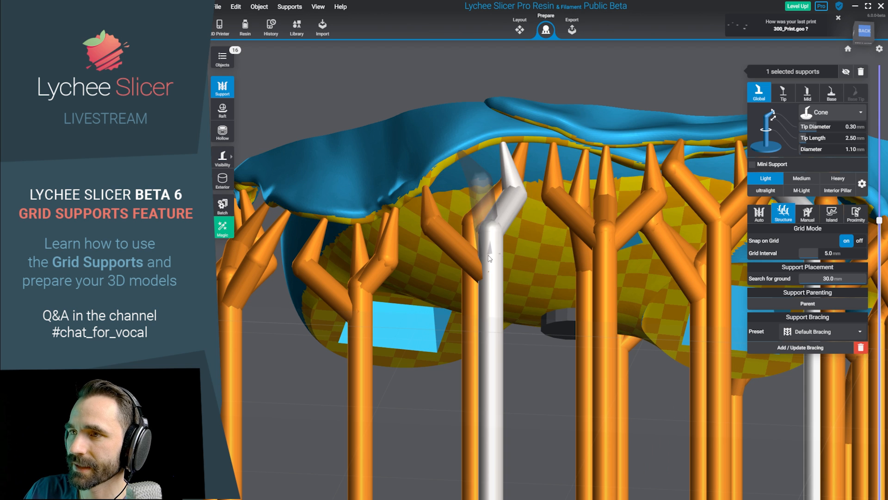
middle_drag(548, 144, 498, 158)
drag(498, 160, 549, 298)
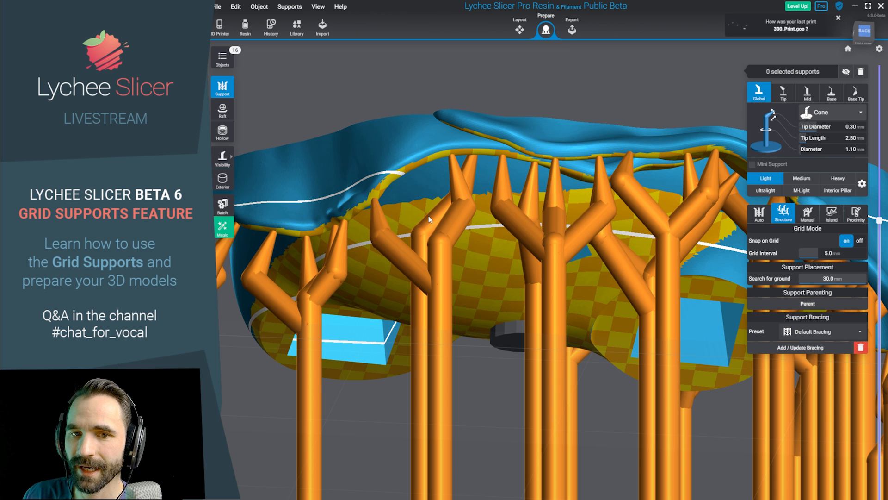
scroll(429, 215, down, 5)
right_drag(428, 215, 714, 420)
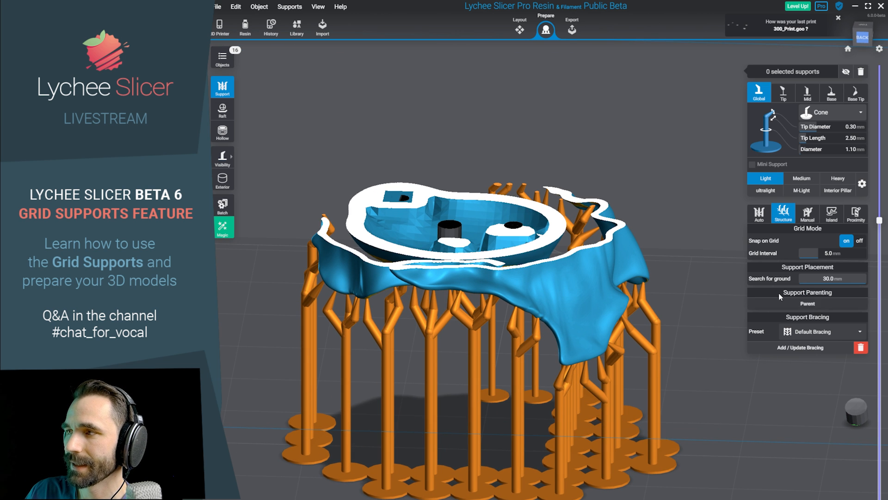
Set the support grid interval to 4.0 mm and review the regrouped pillars from the back and front.
drag(813, 254, 810, 254)
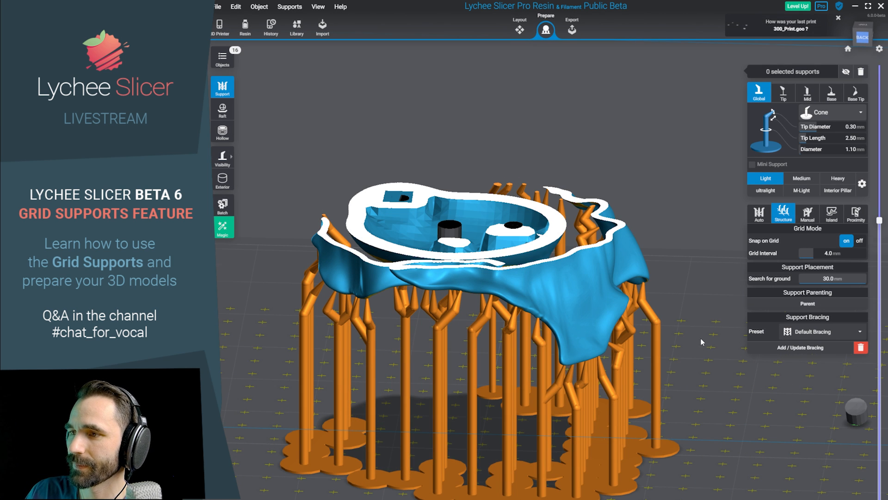
drag(701, 342, 688, 356)
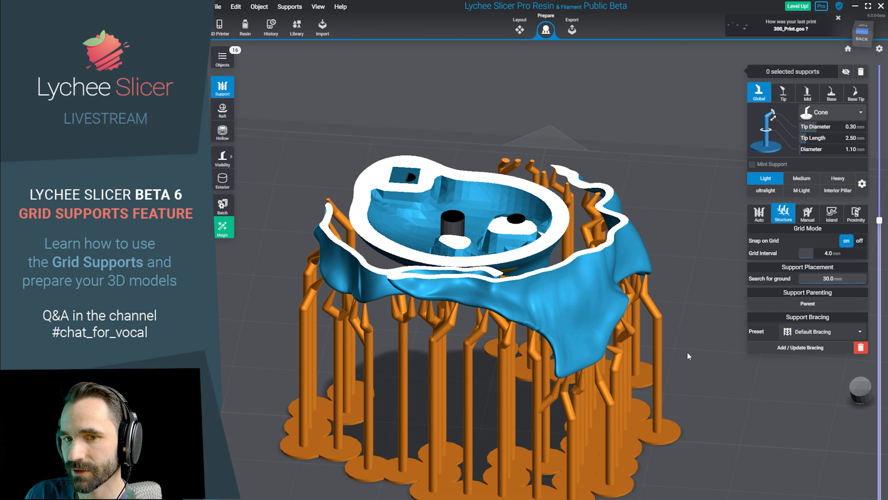
drag(688, 351, 461, 327)
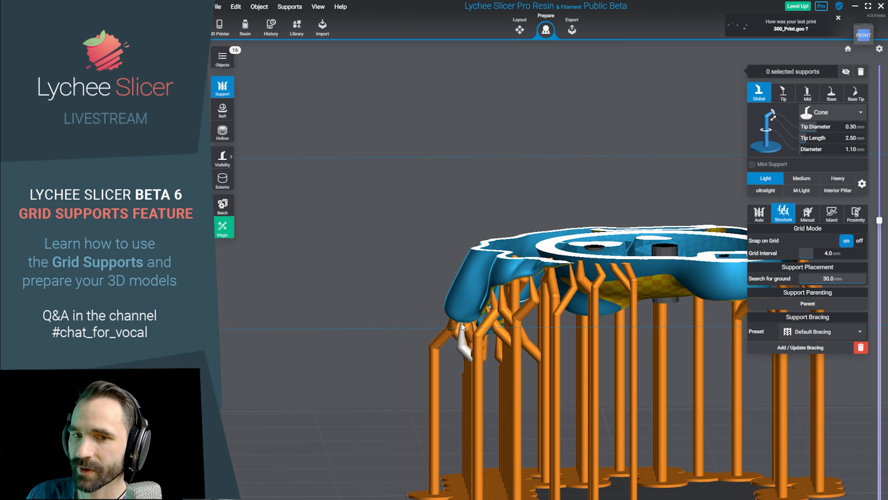
Place light supports around the circular rim of the square socket on the upper lobe's underside.
right_drag(652, 298, 488, 324)
drag(492, 442, 498, 406)
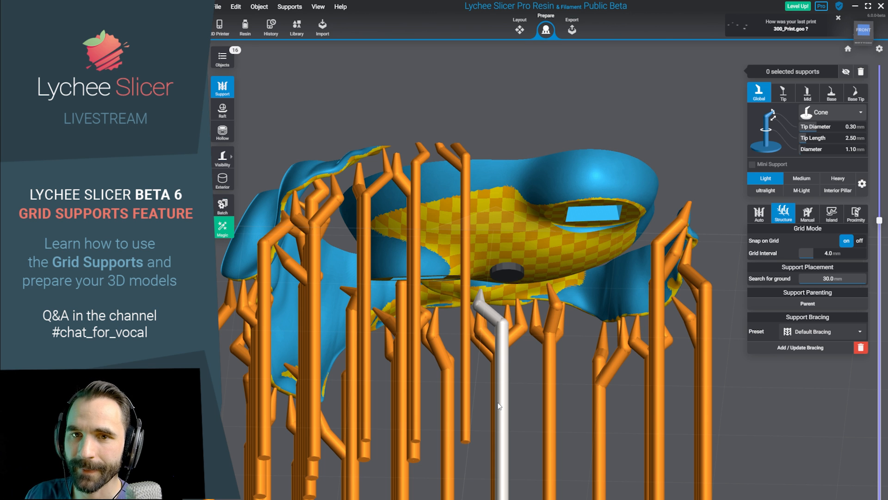
scroll(499, 406, up, 6)
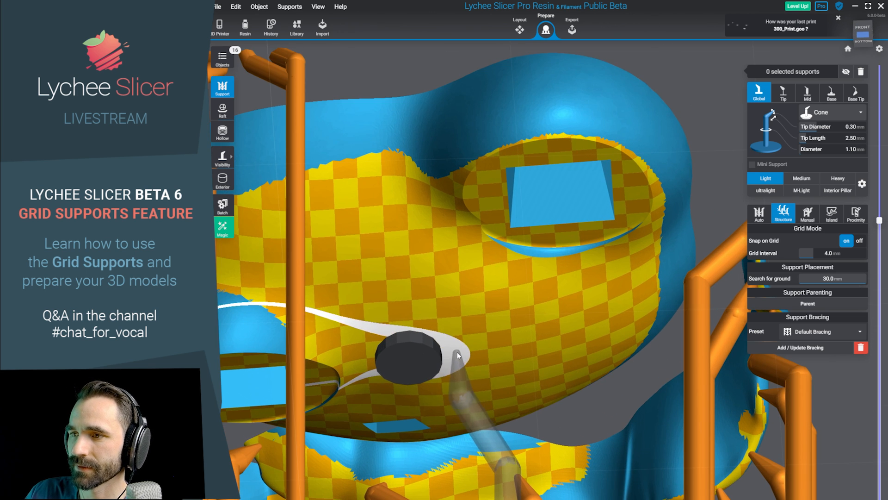
right_drag(457, 355, 480, 333)
click(532, 129)
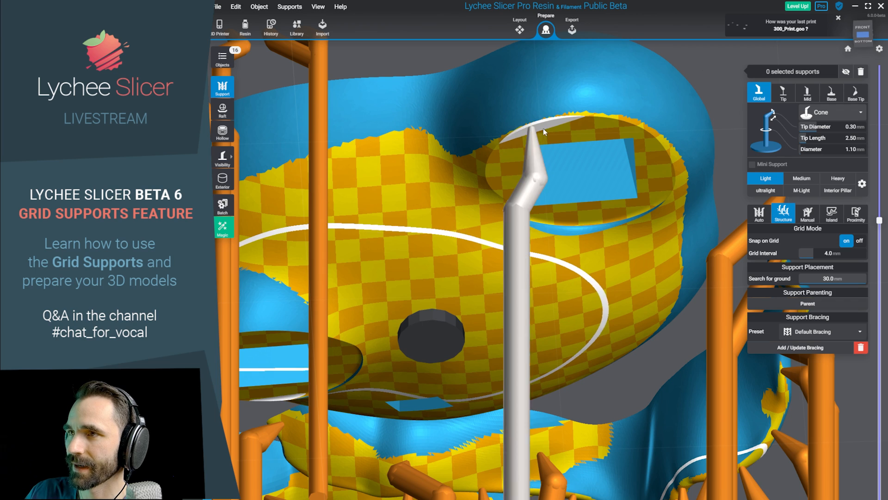
click(582, 119)
click(627, 131)
right_drag(662, 161, 578, 309)
click(592, 295)
scroll(592, 294, down, 5)
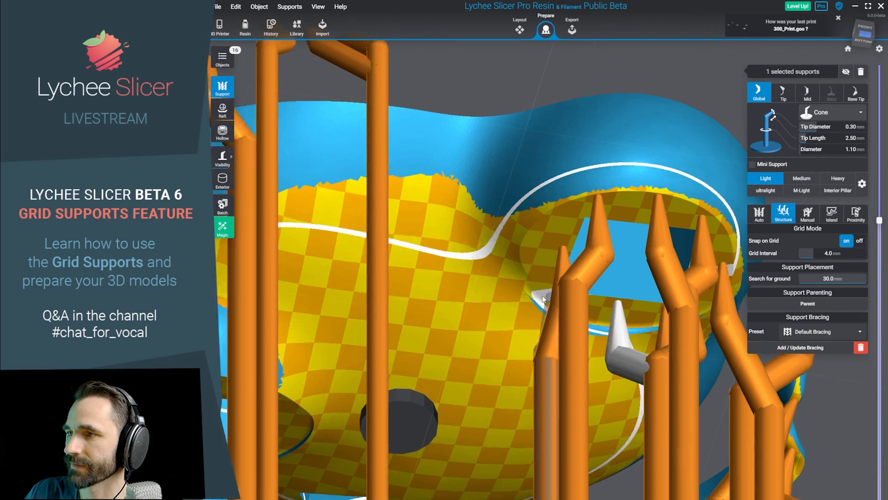
Place light supports around the edge of the round hole in the middle of the body's underside.
mouse_move(577, 272)
right_down()
mouse_move(539, 306)
mouse_move(569, 257)
right_up()
scroll(568, 268, up, 3)
drag(569, 257, 538, 224)
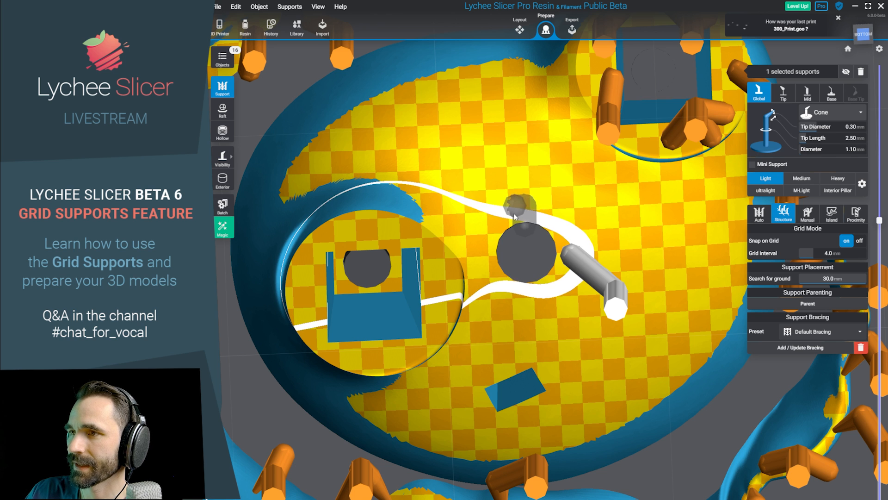
click(514, 214)
click(482, 250)
click(513, 303)
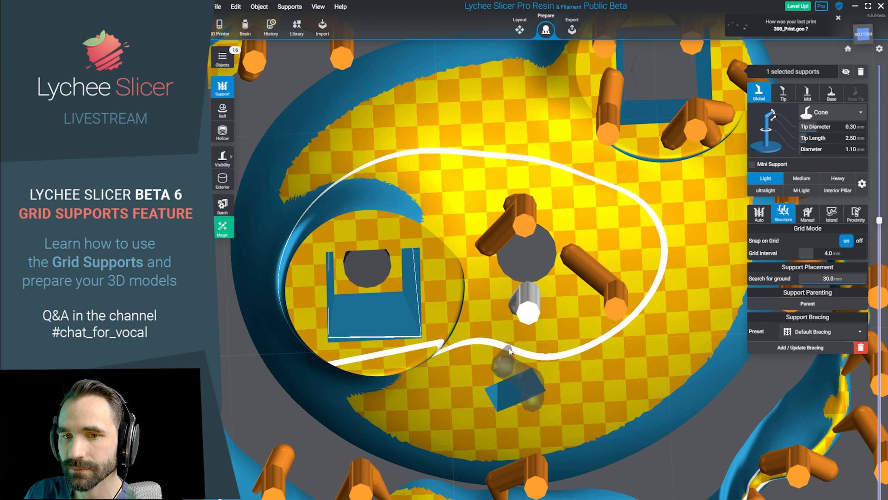
Place light supports around all sides of the second square socket's opening on the underside.
right_drag(543, 282, 452, 262)
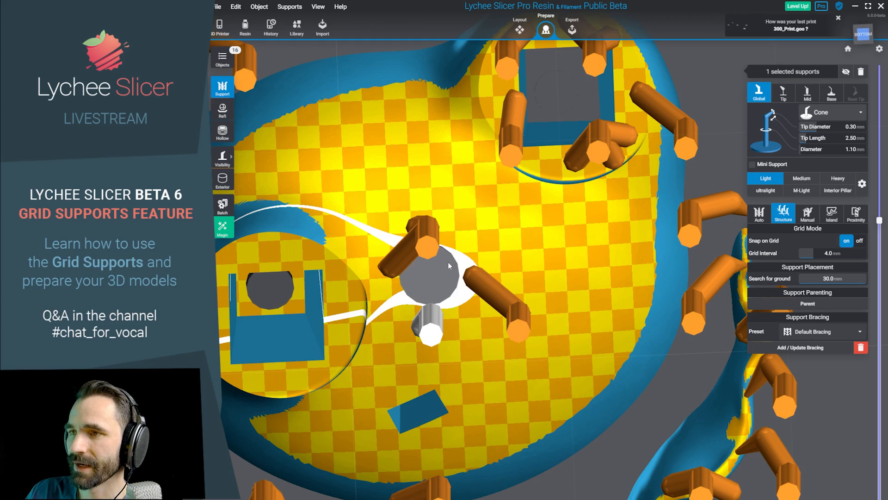
scroll(449, 266, down, 3)
scroll(331, 346, up, 5)
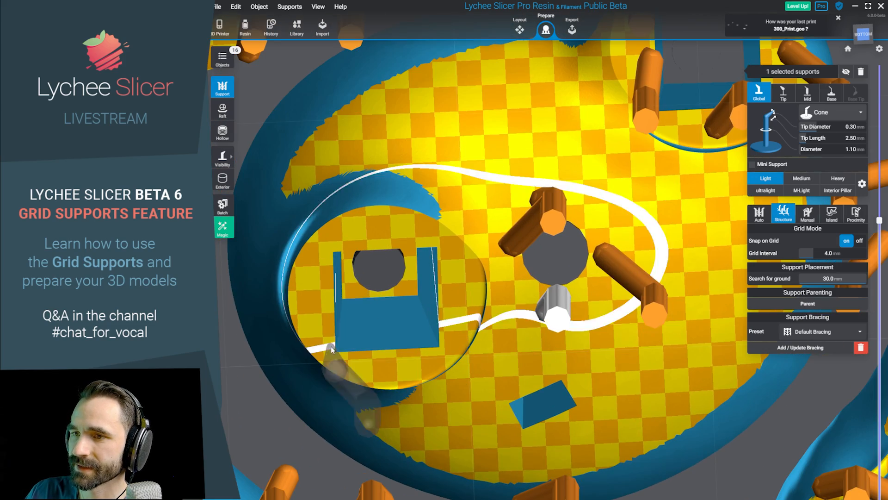
drag(442, 293, 536, 254)
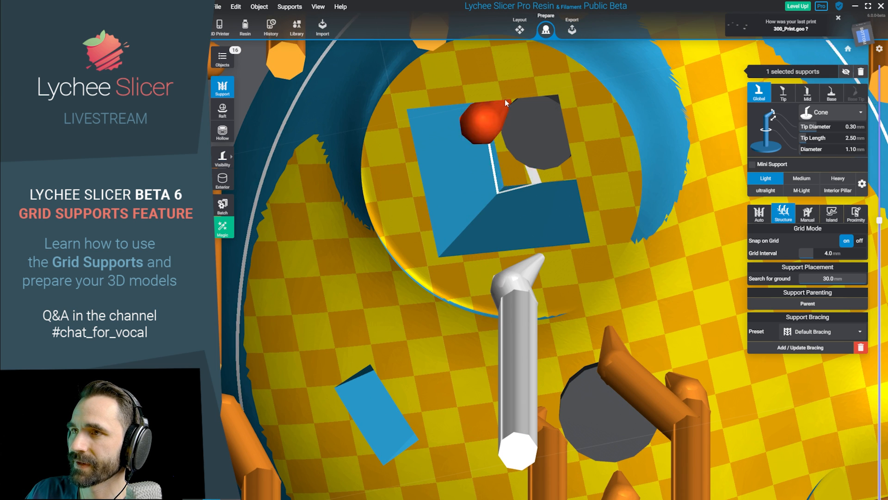
click(488, 102)
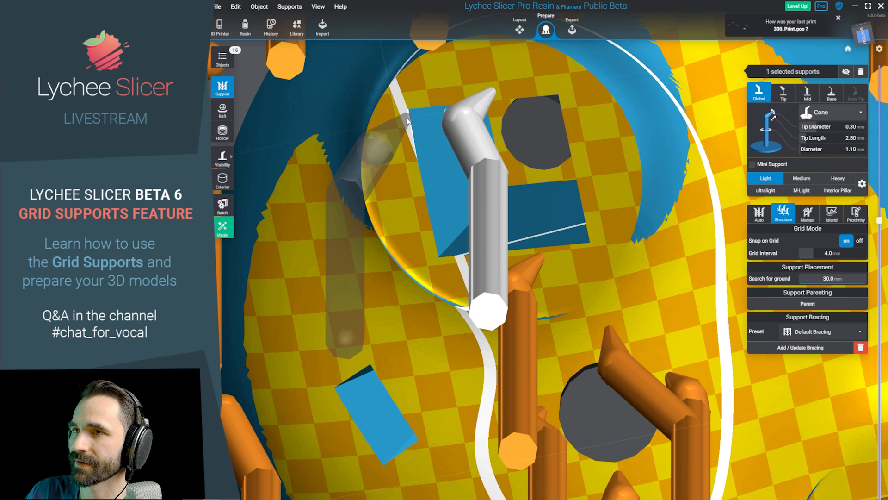
click(404, 116)
click(419, 230)
click(603, 208)
click(576, 98)
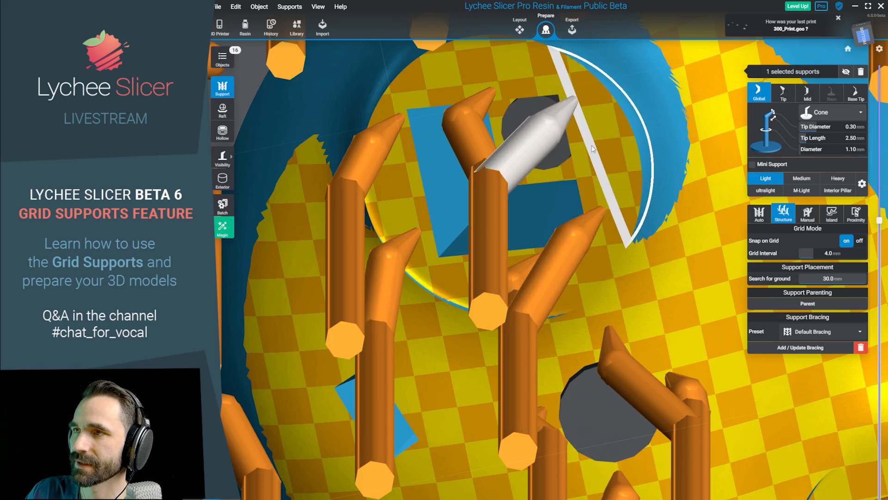
right_drag(593, 149, 486, 194)
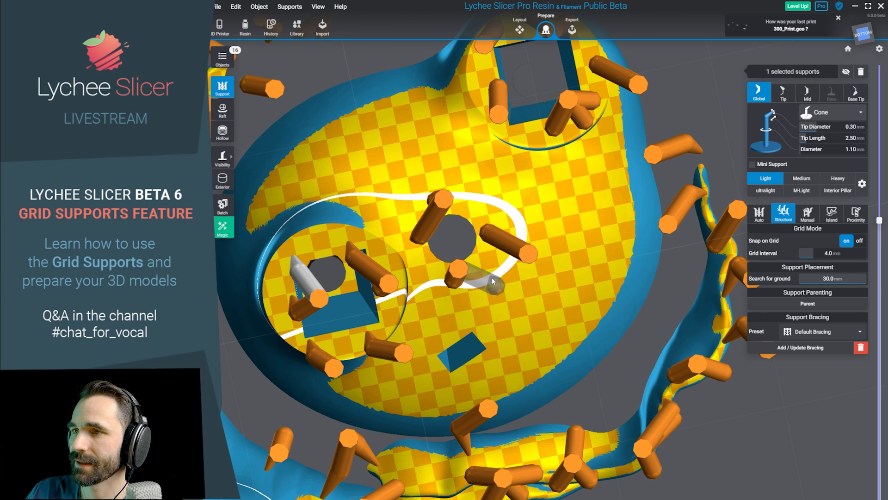
Lower the layer preview to the second socket's first crescent island and add light supports there, raising the preview to layer 424.
drag(878, 233, 879, 299)
click(318, 227)
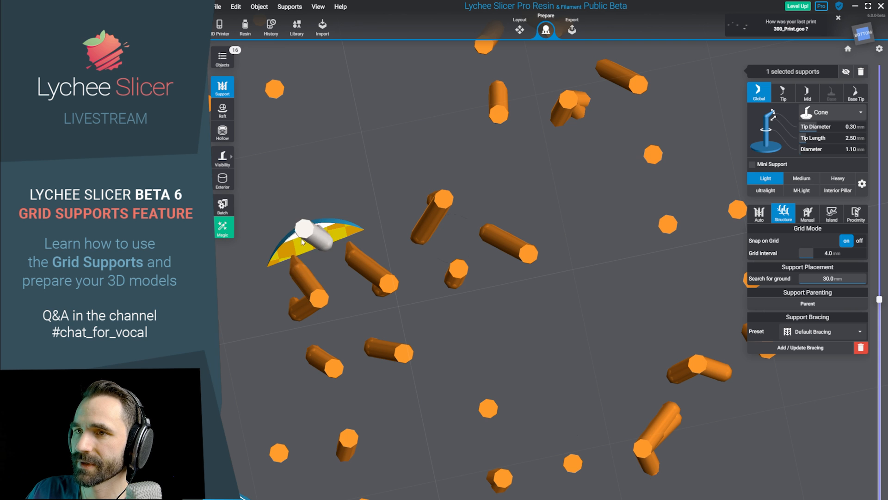
click(298, 248)
right_drag(456, 231, 470, 282)
drag(879, 300, 880, 283)
right_drag(397, 256, 601, 222)
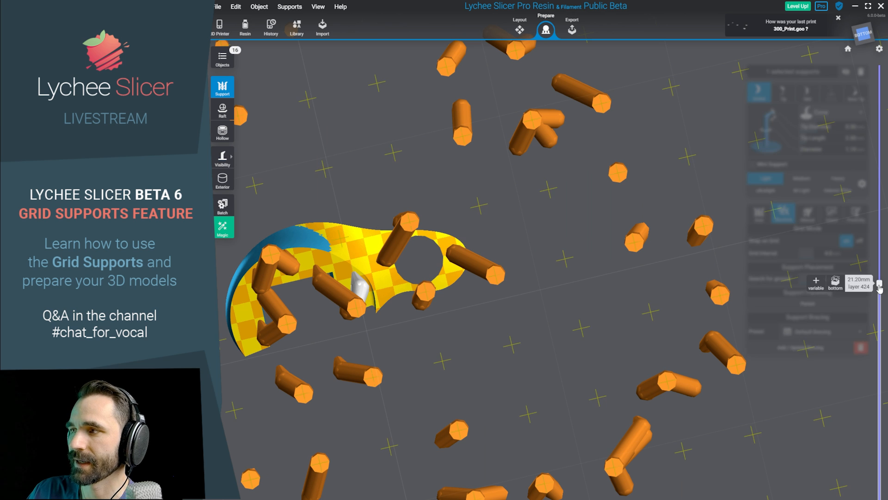
Move the layer preview up and down and examine how the body's underside grows between the supports around the central hole.
drag(880, 283, 879, 269)
right_drag(599, 273, 593, 326)
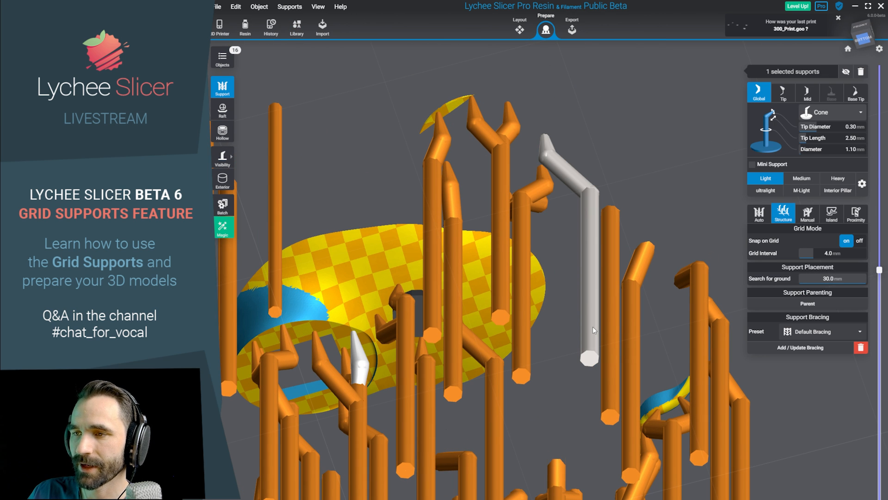
right_drag(593, 326, 588, 401)
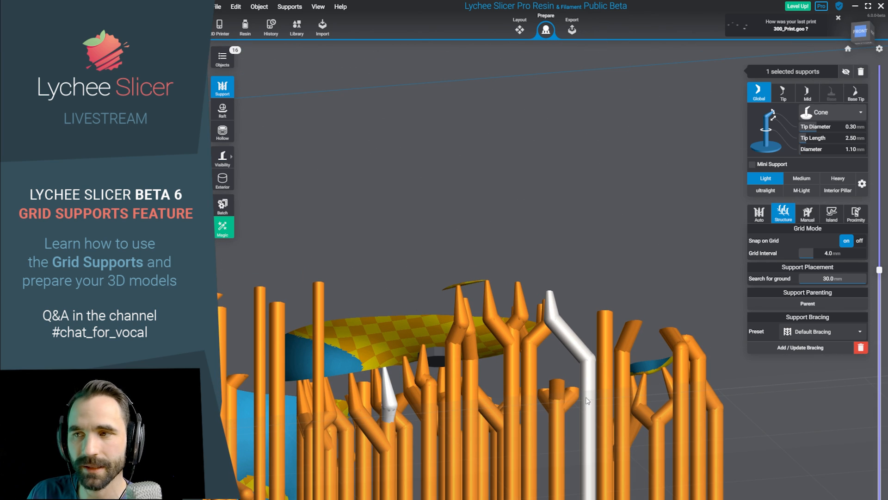
right_drag(588, 399, 459, 262)
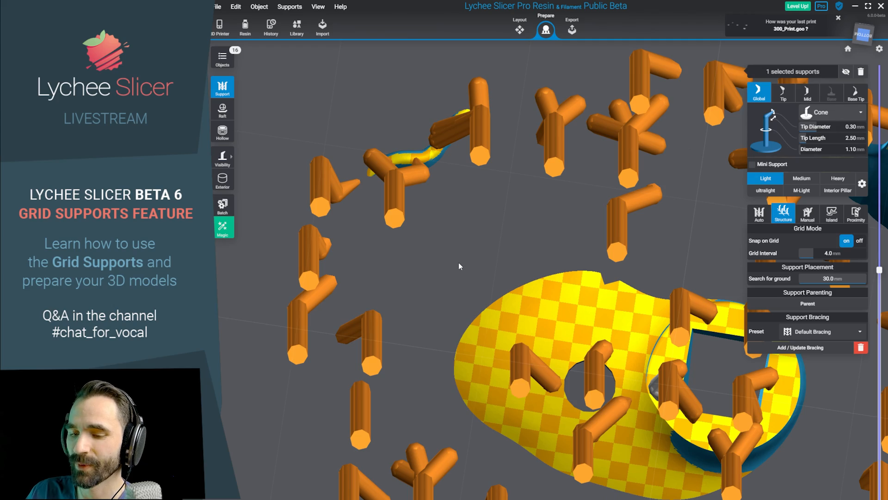
right_drag(459, 262, 822, 339)
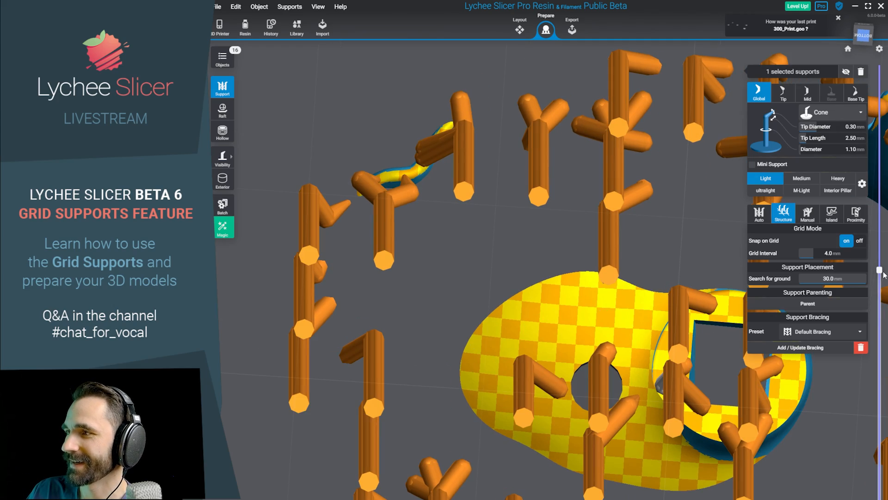
right_drag(881, 273, 588, 301)
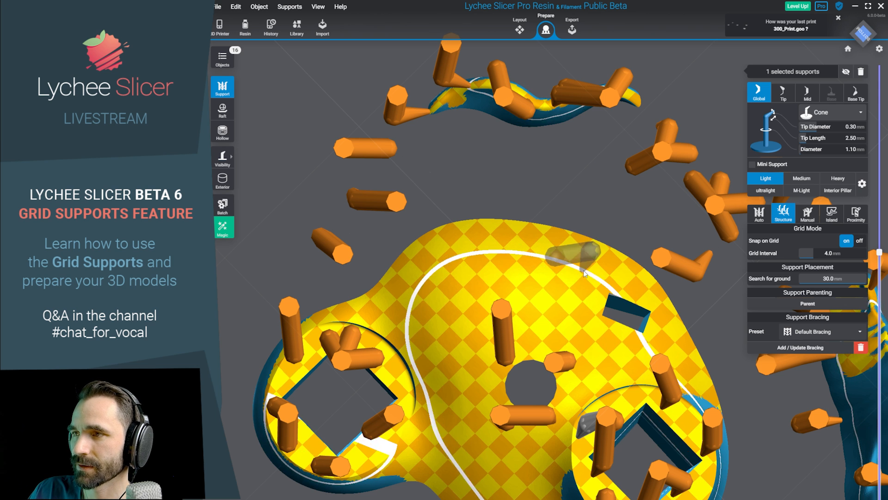
drag(881, 251, 881, 268)
right_drag(615, 199, 511, 175)
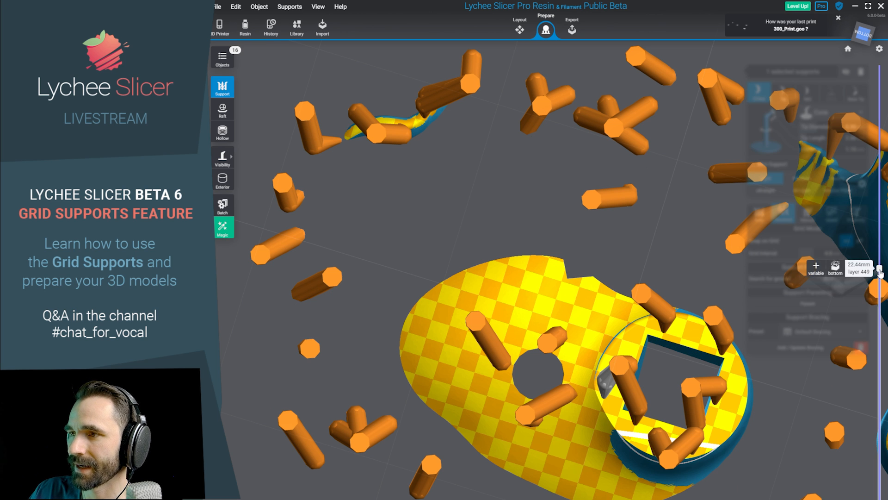
drag(880, 268, 881, 267)
mouse_move(883, 273)
mouse_down()
mouse_move(883, 265)
mouse_move(882, 290)
mouse_move(879, 272)
mouse_up()
Place light supports along the rounded end and adjoining side of the previewed body underside.
right_drag(601, 305, 369, 337)
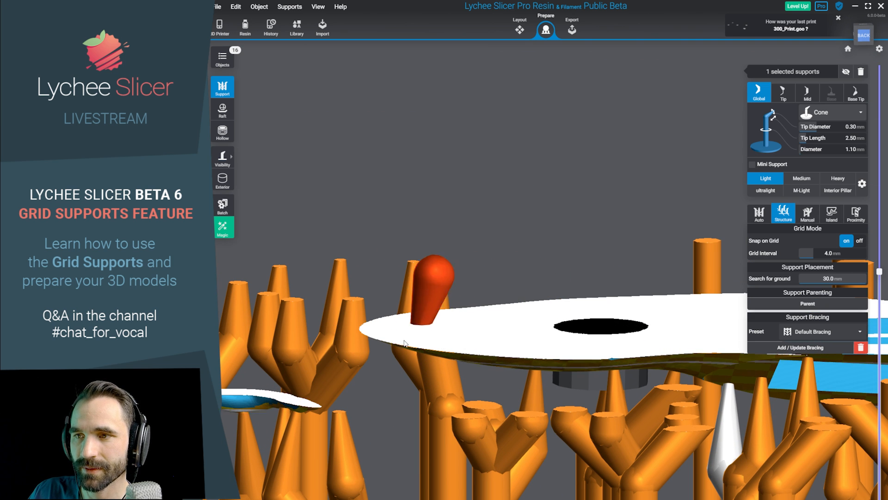
right_drag(377, 340, 498, 248)
click(522, 256)
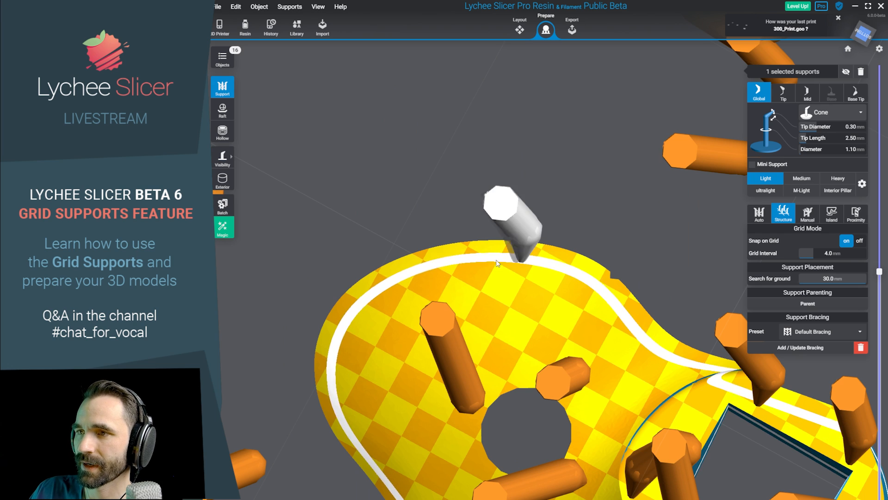
click(408, 271)
middle_drag(313, 347, 347, 209)
click(373, 259)
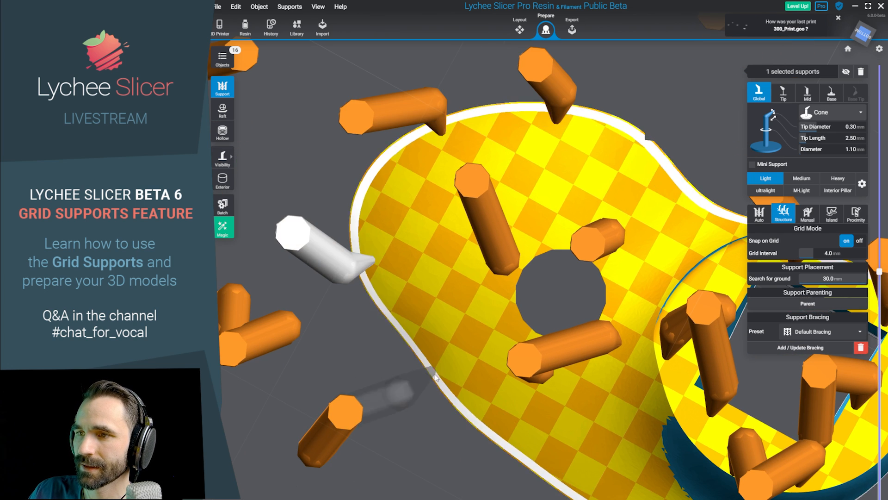
click(442, 378)
Continue the light supports along the remaining sides of the previewed outline toward the second square socket.
middle_drag(520, 431, 350, 311)
click(378, 342)
click(518, 401)
middle_drag(625, 347, 493, 427)
middle_drag(388, 189, 546, 286)
click(545, 261)
scroll(716, 166, down, 2)
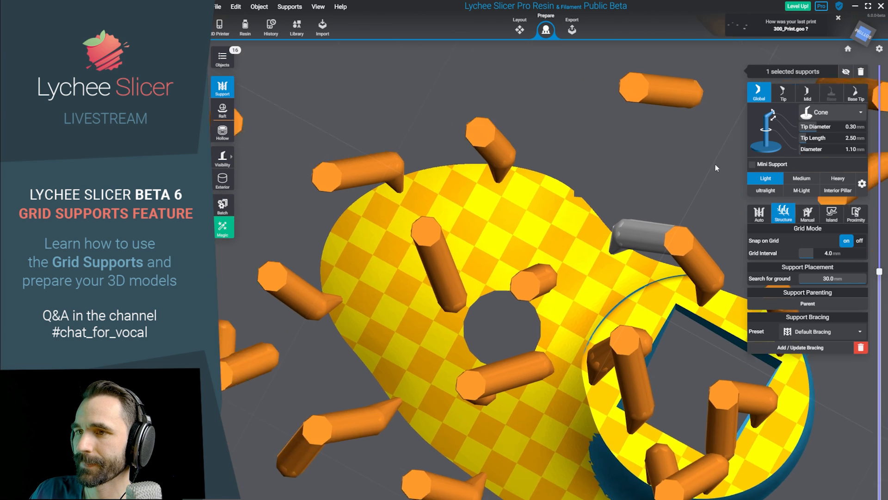
Raise the layer preview over the body underside and place light supports along its curved outer edge on the 4 mm grid.
drag(879, 272, 879, 245)
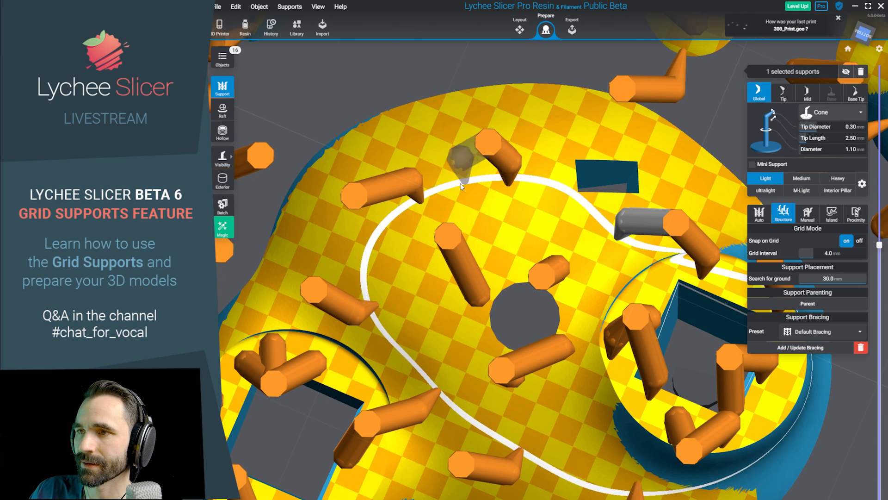
right_drag(499, 185, 579, 264)
drag(879, 244, 879, 224)
right_drag(593, 139, 575, 186)
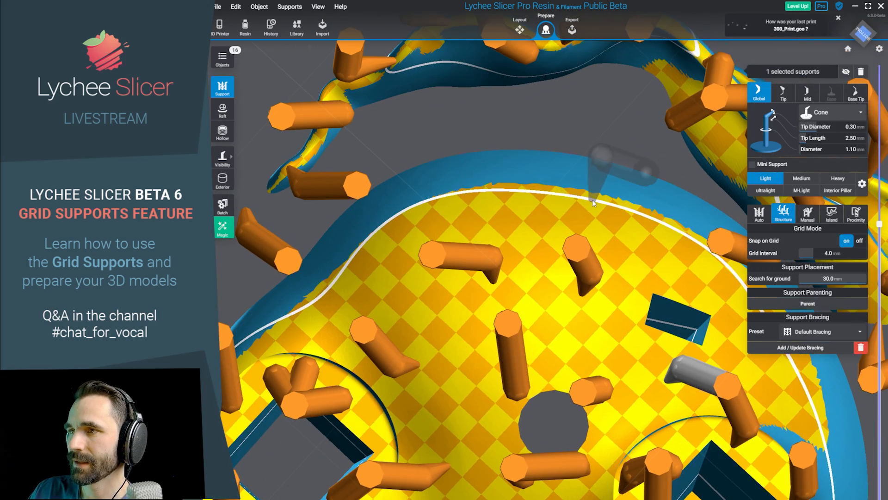
click(613, 204)
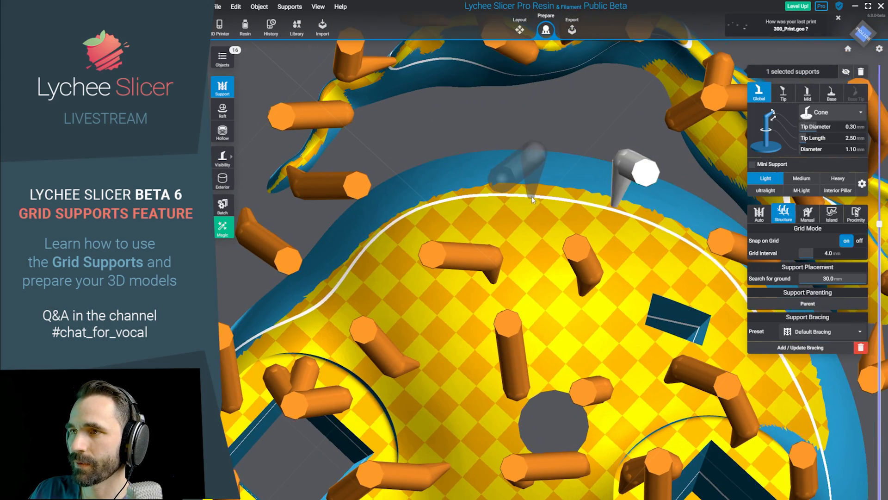
click(532, 196)
right_drag(435, 209, 492, 182)
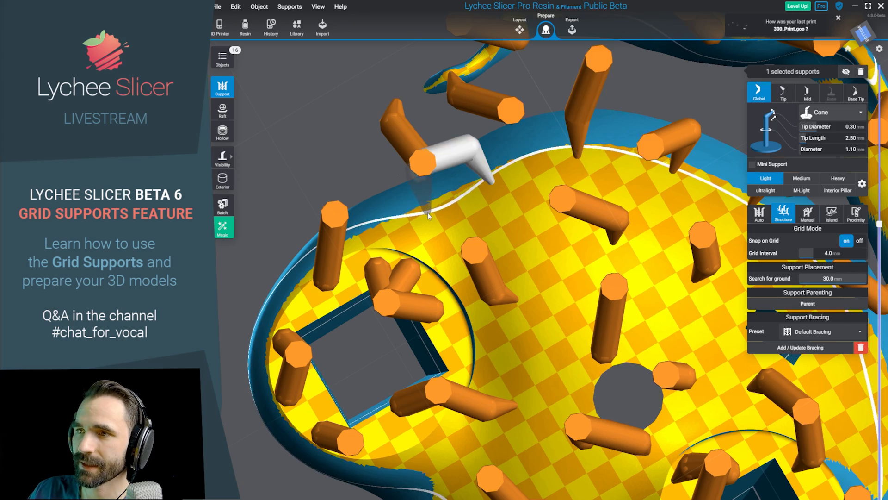
Add light supports along the opposite outer edge of the body underside and the edge beside the small rectangular slot.
right_drag(600, 313, 418, 237)
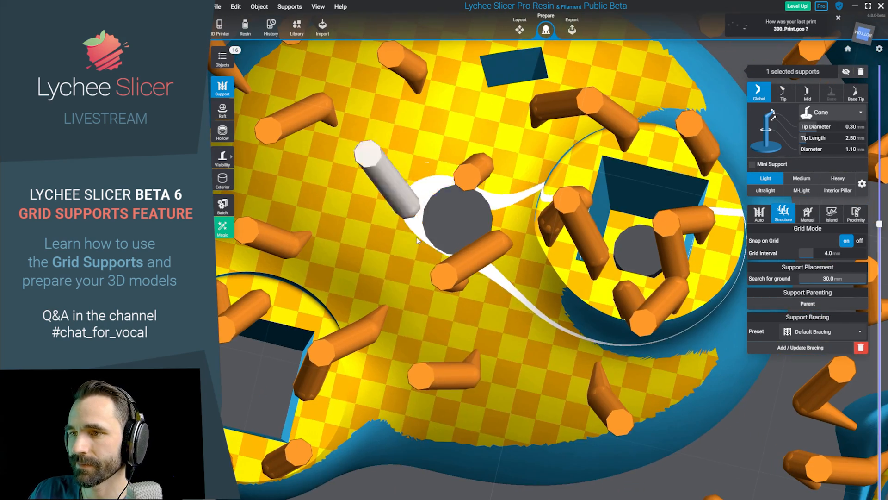
click(402, 416)
click(493, 428)
click(561, 428)
click(672, 386)
middle_drag(679, 316, 556, 421)
click(502, 143)
middle_drag(503, 143, 678, 184)
click(575, 149)
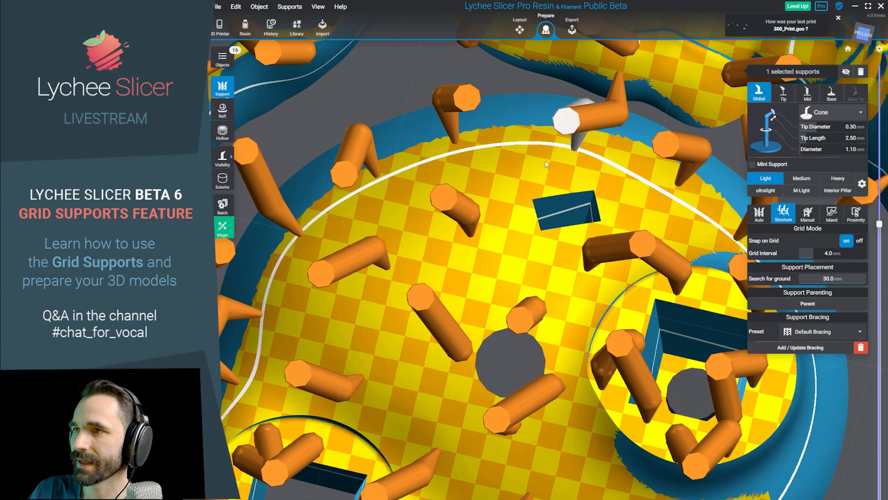
Raise the layer preview to the model's full height and examine the supported body and layered cloth from several sides.
scroll(547, 163, down, 6)
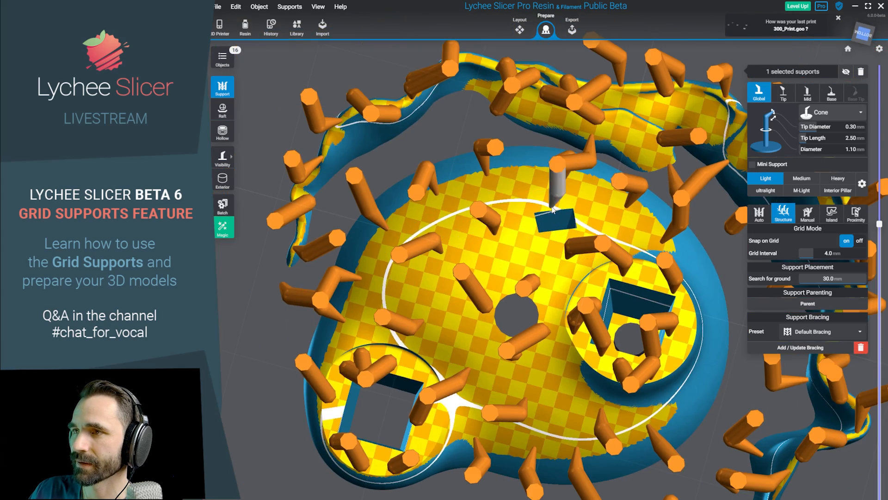
right_drag(554, 209, 299, 459)
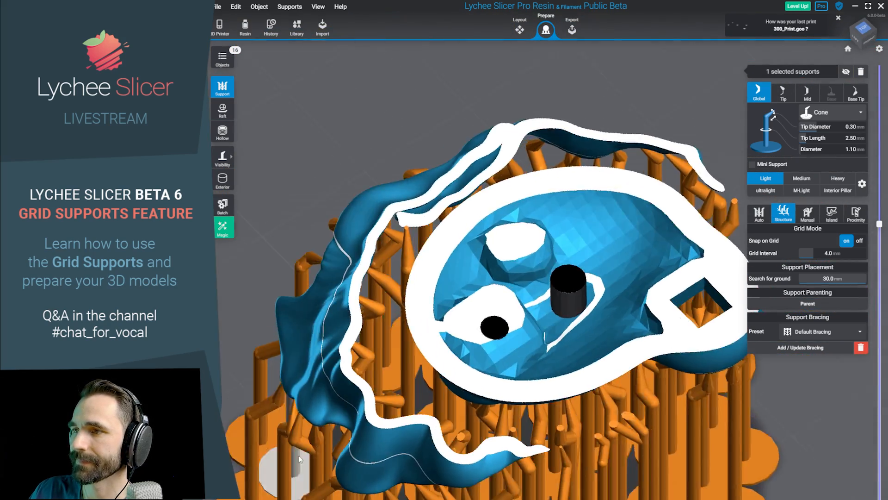
scroll(299, 459, down, 5)
right_drag(662, 410, 611, 408)
drag(875, 230, 878, 67)
right_drag(640, 137, 603, 279)
drag(590, 301, 601, 304)
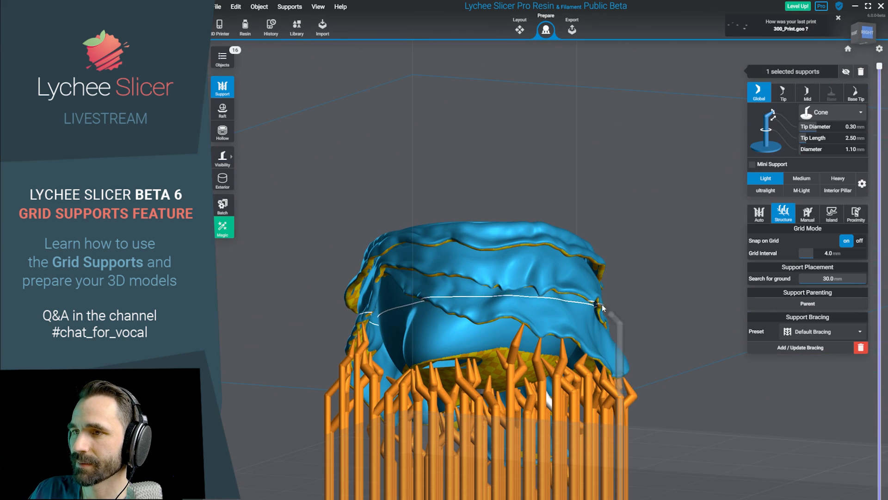
right_drag(601, 304, 620, 208)
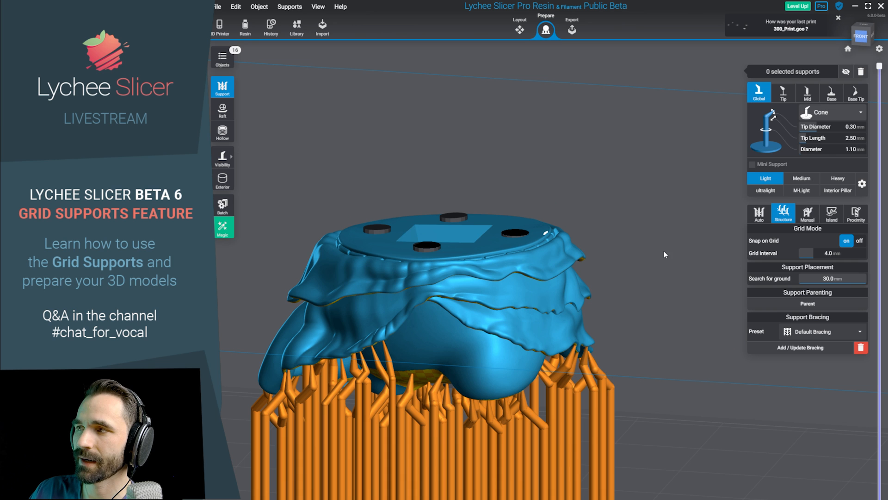
Detect the part's islands and add ultralight supports with a 0.24 mm tip diameter to all of them.
click(832, 214)
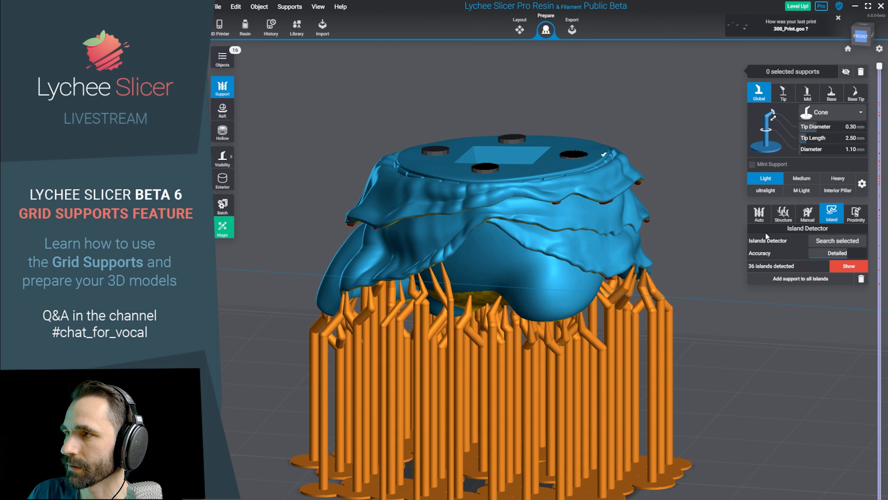
click(784, 214)
click(832, 214)
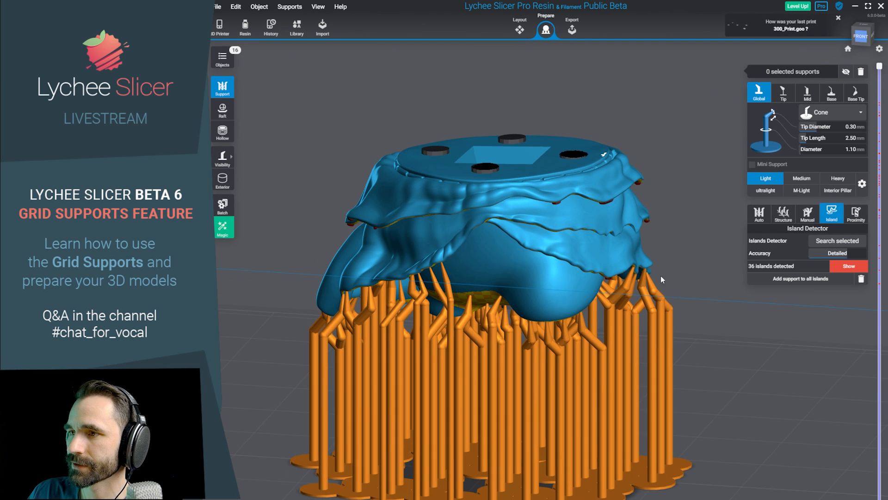
drag(767, 345, 454, 198)
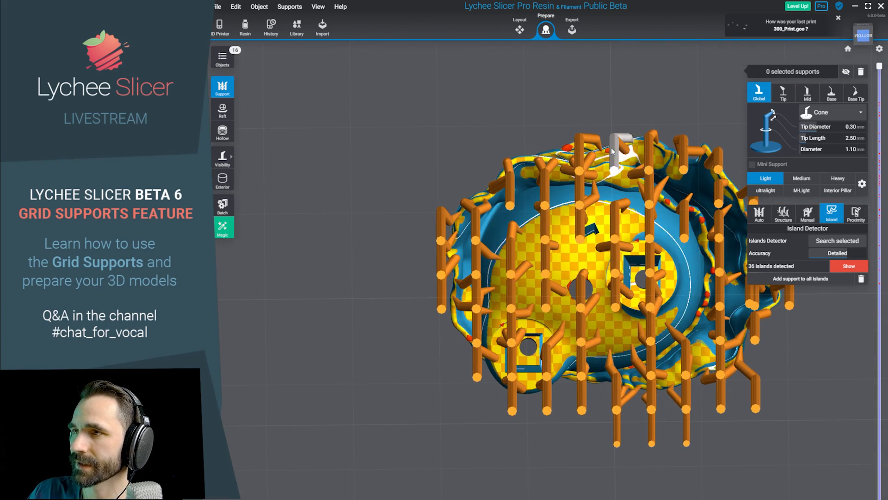
drag(709, 252, 765, 399)
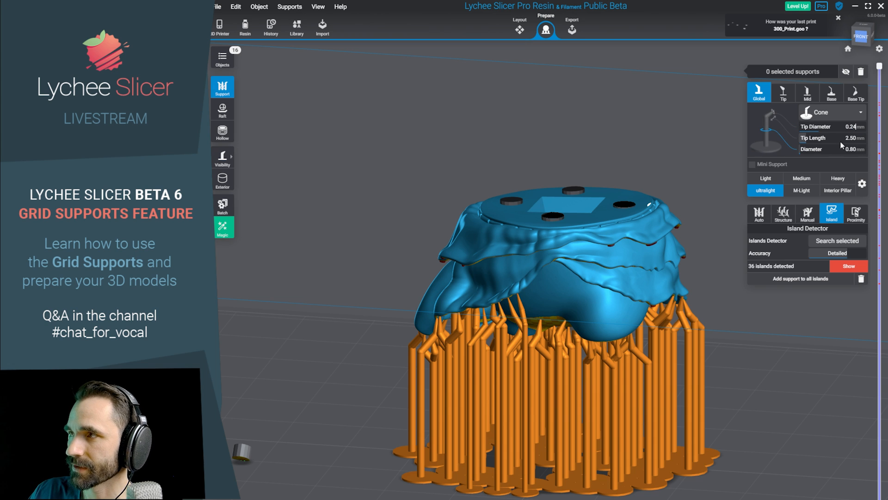
click(810, 280)
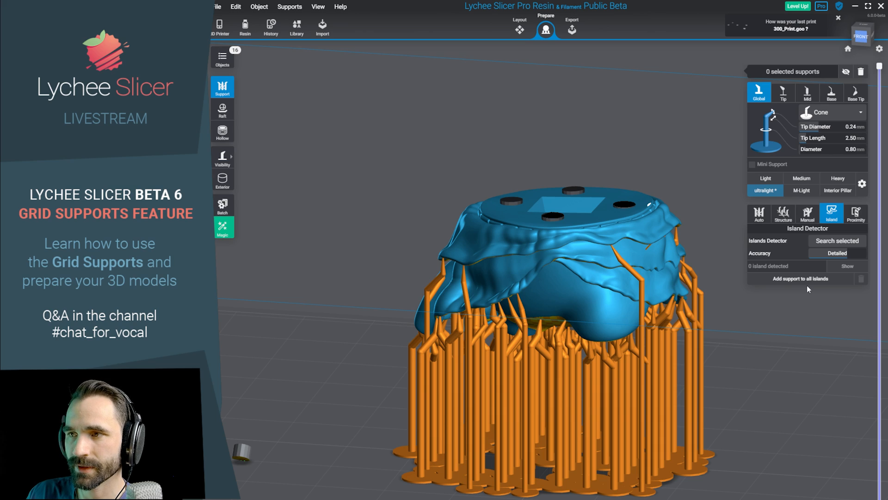
Replace the short automatic support under the upper cloth edge with one attached to the support pillar below it.
right_drag(807, 285, 622, 363)
scroll(550, 284, up, 5)
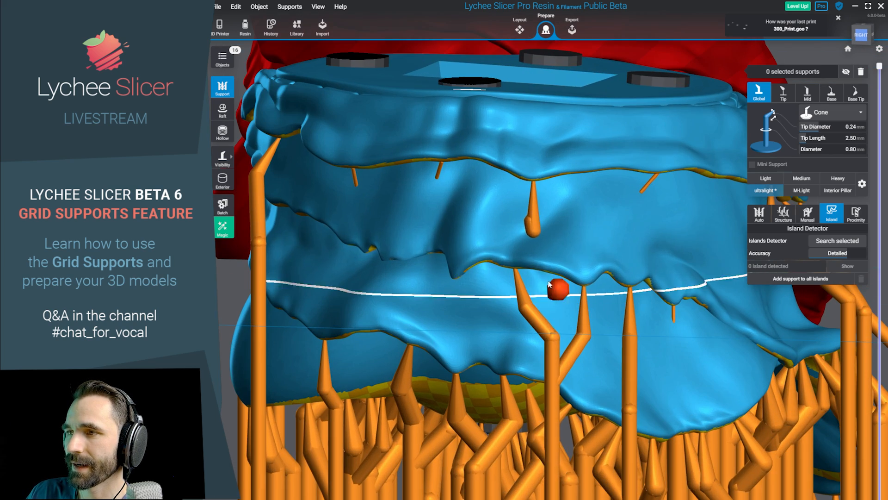
click(535, 232)
scroll(555, 236, up, 5)
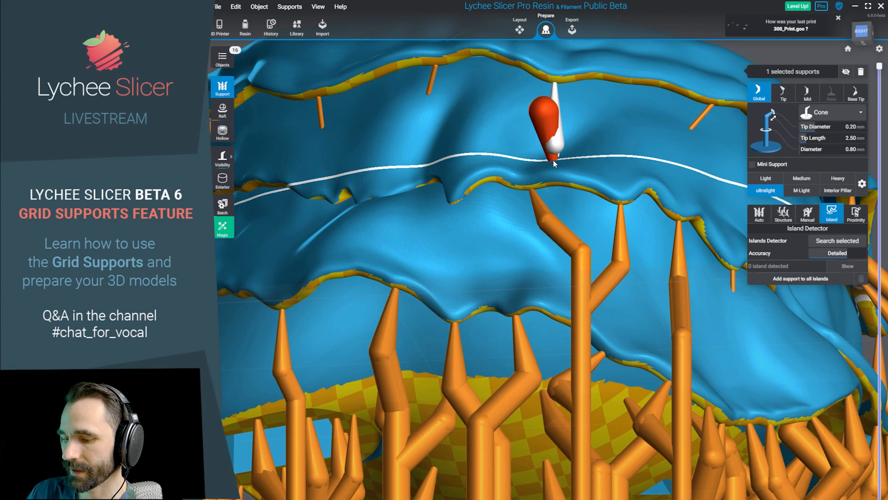
key(Delete)
right_drag(558, 116, 558, 84)
middle_drag(558, 84, 571, 113)
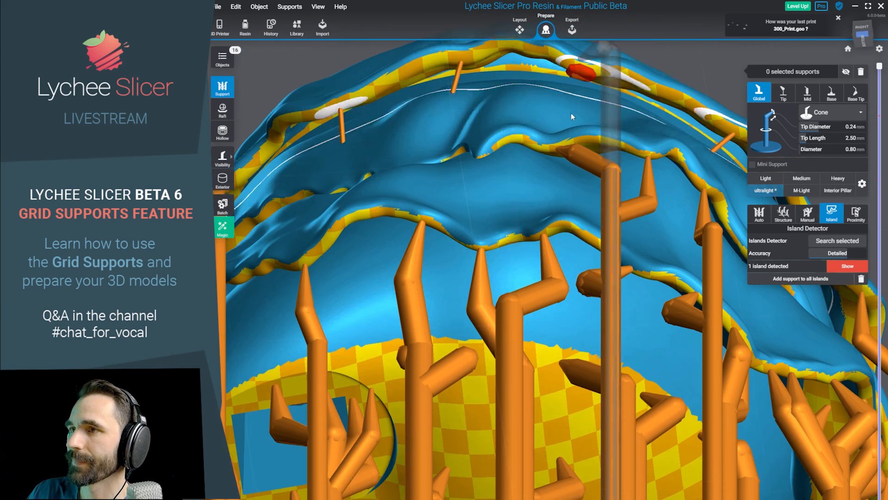
click(580, 69)
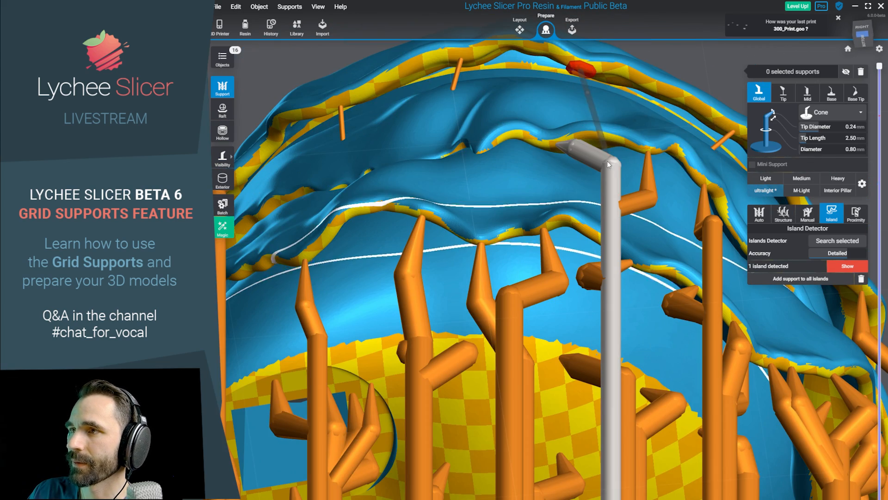
mouse_move(580, 69)
right_down()
mouse_move(656, 199)
mouse_move(599, 285)
right_up()
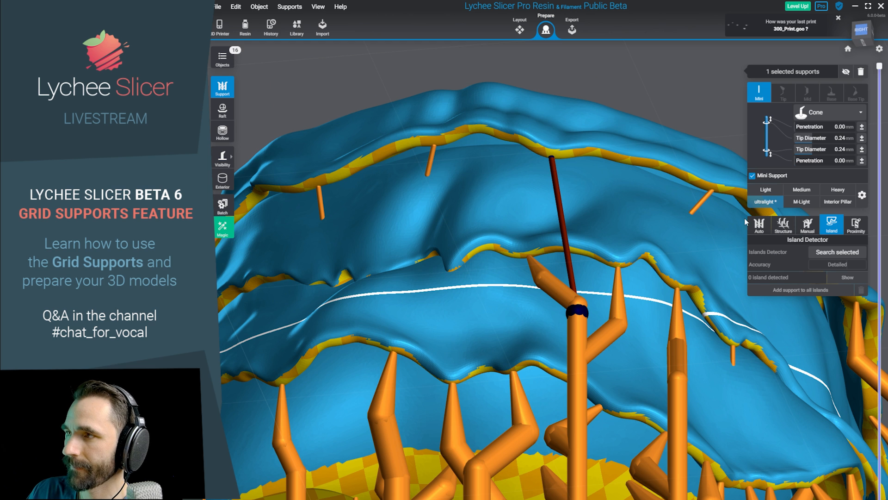
Convert the new attached support from mini to regular and shift its upper joint away from the cloth surface.
click(752, 176)
right_drag(722, 199, 702, 324)
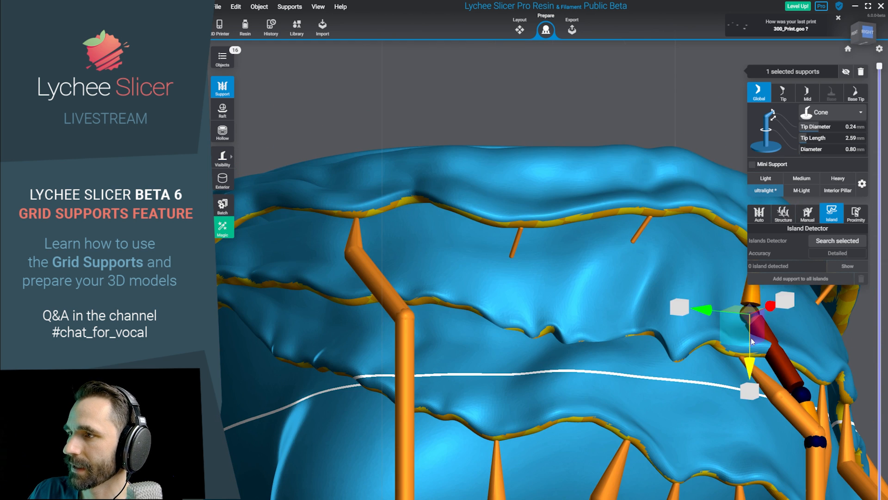
right_drag(752, 339, 622, 366)
drag(627, 357, 587, 368)
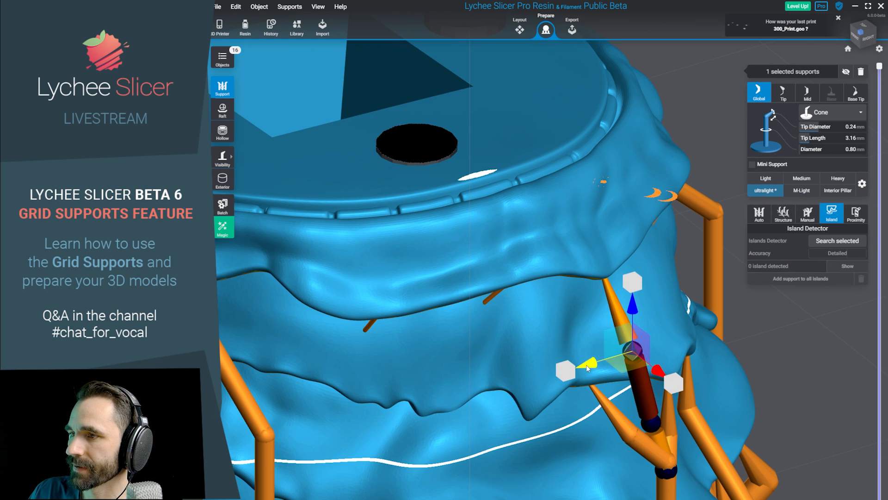
Replace the 0.20 mm mini support under the upper cloth edge at the back with an ultralight support.
right_drag(655, 431, 545, 264)
scroll(545, 265, up, 1)
click(516, 162)
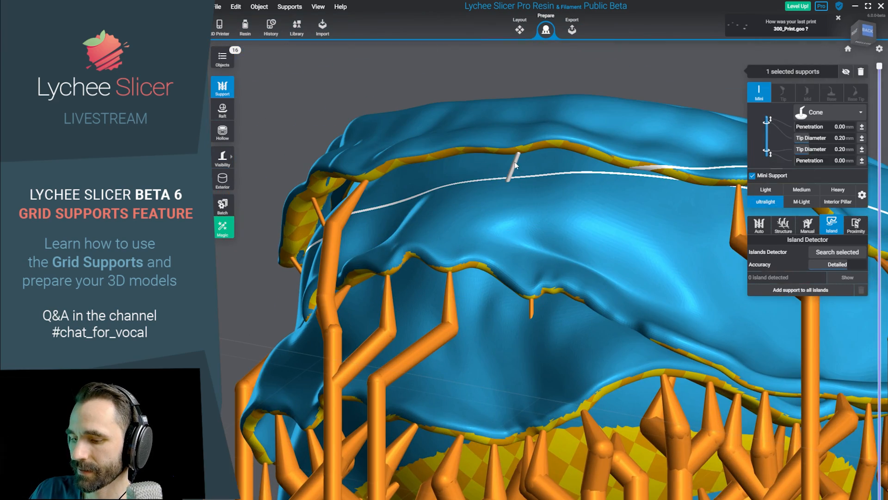
key(Delete)
click(519, 147)
Move the lower joint of the neighbouring support at the upper cloth's corner farther down its pillar.
right_drag(551, 184, 335, 235)
click(405, 132)
drag(320, 284, 320, 427)
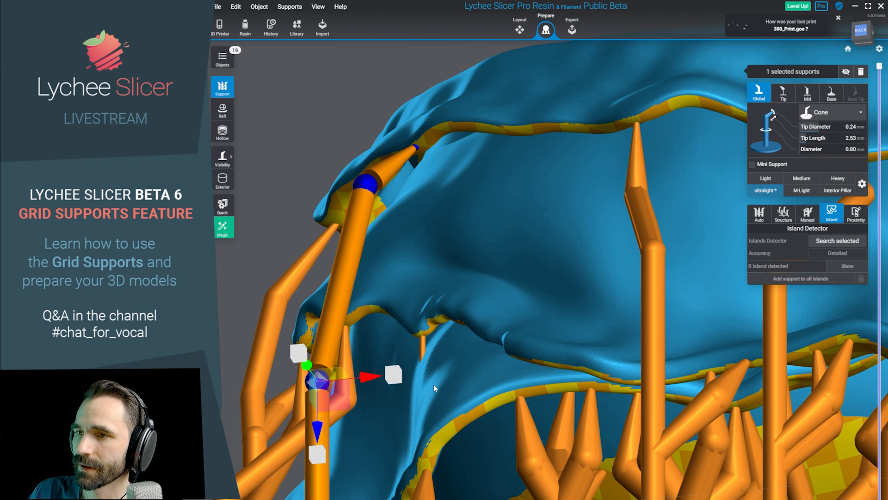
Replace the short support on the middle cloth fold's hanging tip with a mini support of 0.24 mm tip diameter.
click(428, 351)
click(423, 346)
right_drag(422, 346, 431, 313)
key(ctrl+z)
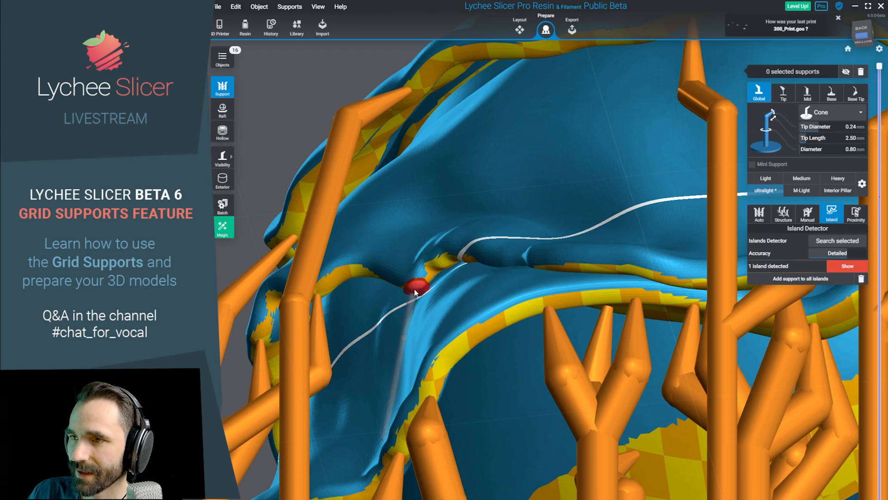
right_drag(417, 291, 471, 368)
click(458, 272)
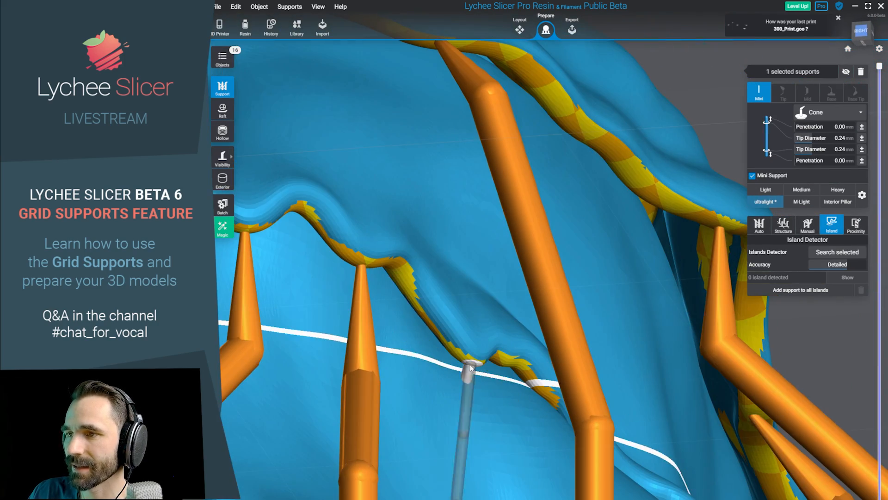
Lower the layer preview to layer 572 to expose the cloth fold's hanging tip and delete its mini support.
scroll(473, 372, down, 5)
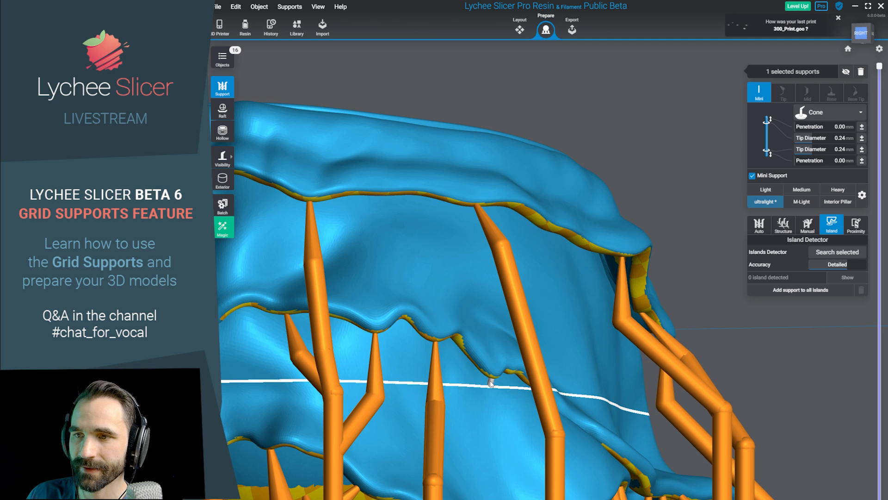
scroll(487, 380, up, 3)
right_drag(504, 399, 508, 374)
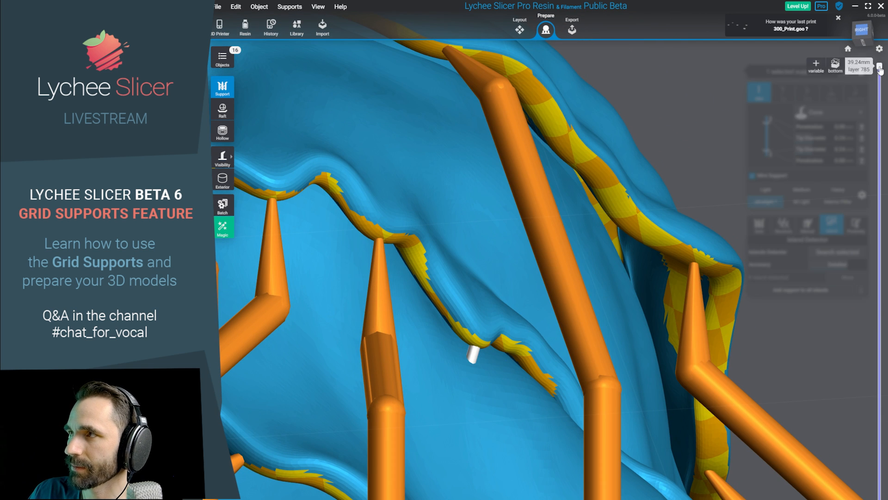
drag(879, 66, 879, 194)
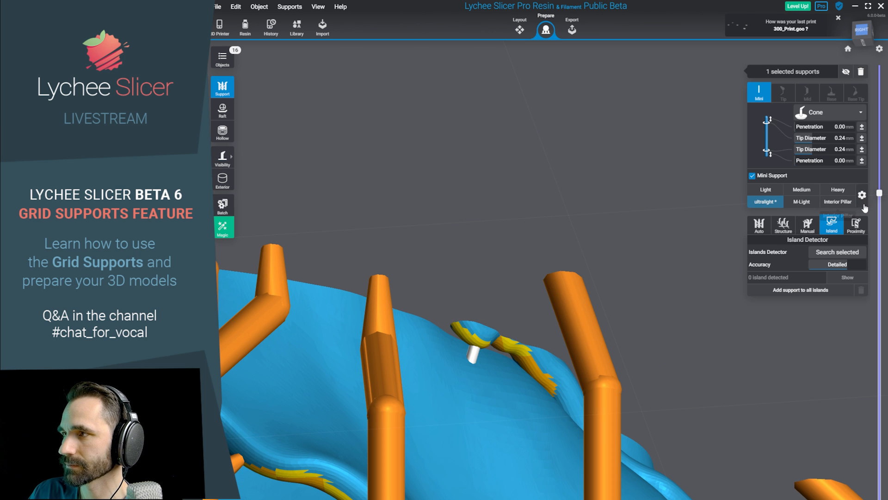
mouse_move(879, 195)
right_drag(740, 241, 447, 429)
middle_drag(571, 319, 702, 237)
key(Delete)
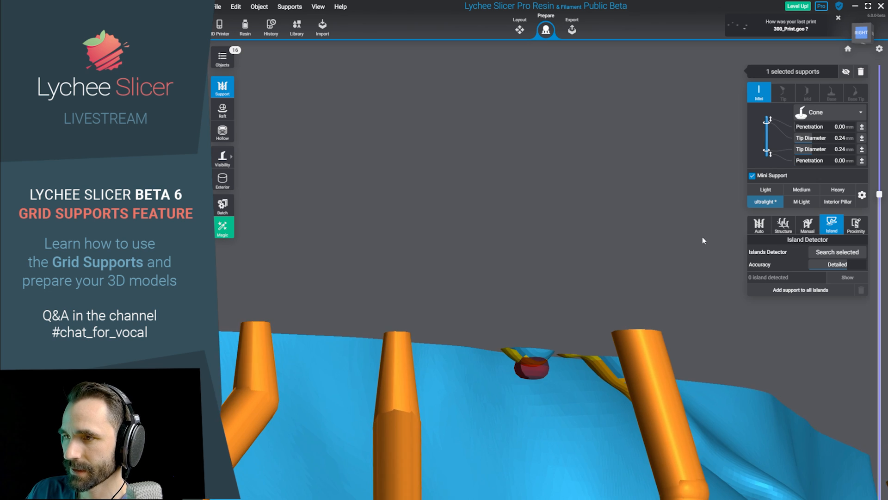
Raise the layer preview slightly and examine how the fold tip's island joins the surrounding cloth.
mouse_move(703, 237)
right_down()
mouse_move(670, 218)
mouse_move(587, 254)
mouse_move(686, 257)
mouse_move(712, 246)
right_up()
mouse_move(880, 197)
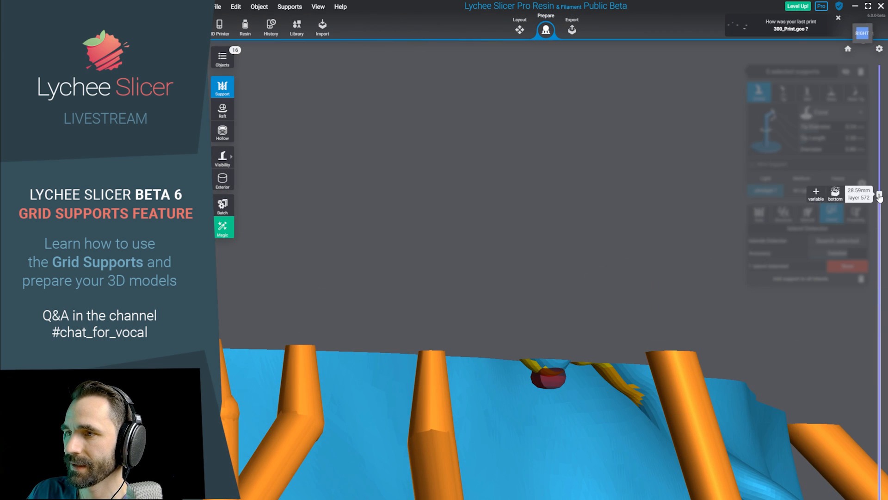
right_drag(622, 208, 588, 245)
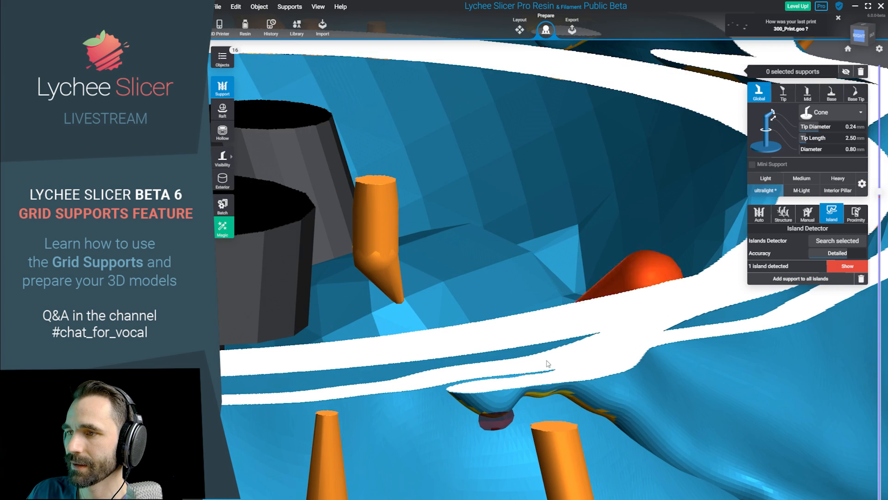
drag(879, 196, 881, 180)
right_drag(445, 243, 536, 291)
scroll(533, 282, up, 6)
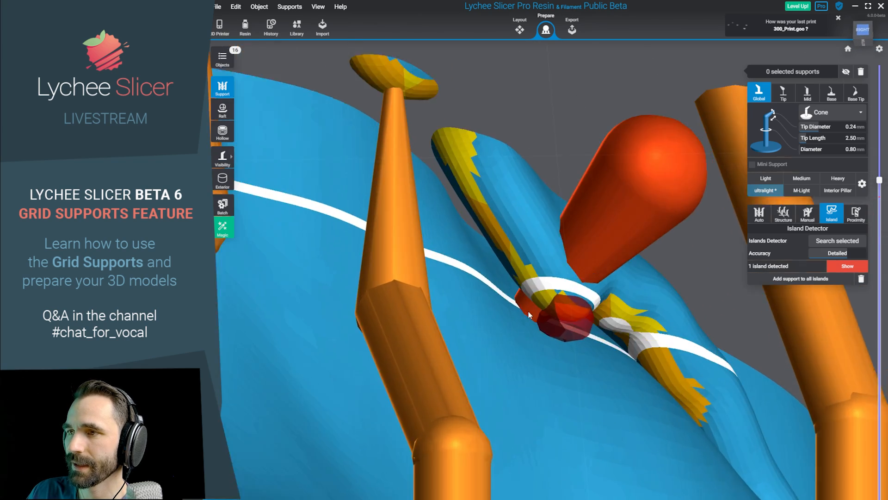
Try placing a small support beside the island on the fold tip, and delete it.
scroll(530, 272, up, 1)
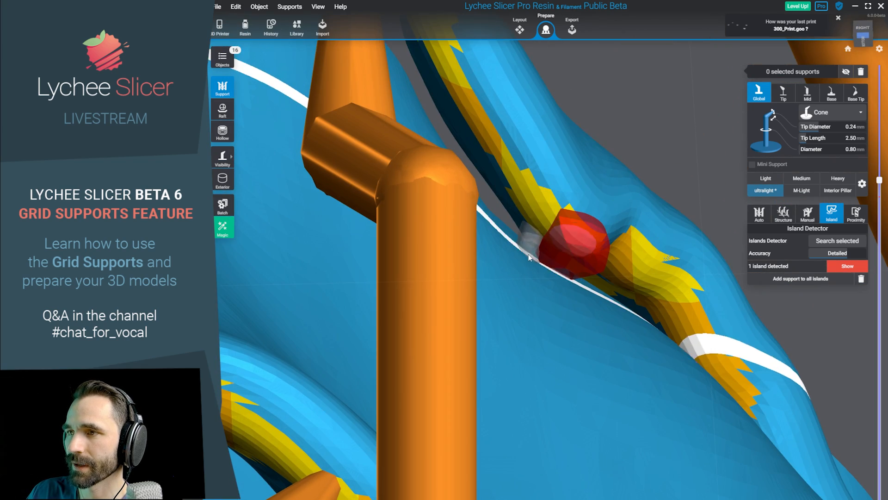
click(534, 235)
right_drag(575, 277, 792, 336)
key(Delete)
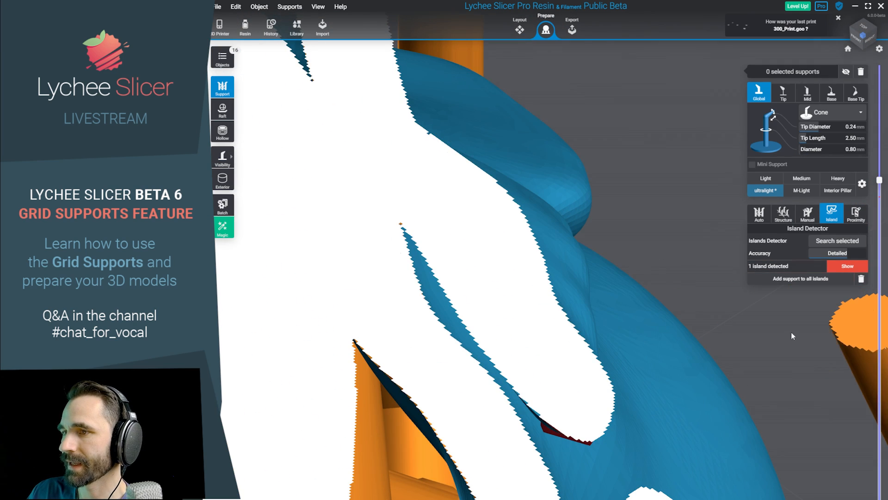
Lower the layer preview around the cloth fold tip and attach a 0.24 mm ultralight mini support to its island.
drag(879, 180, 880, 189)
right_drag(671, 282, 726, 267)
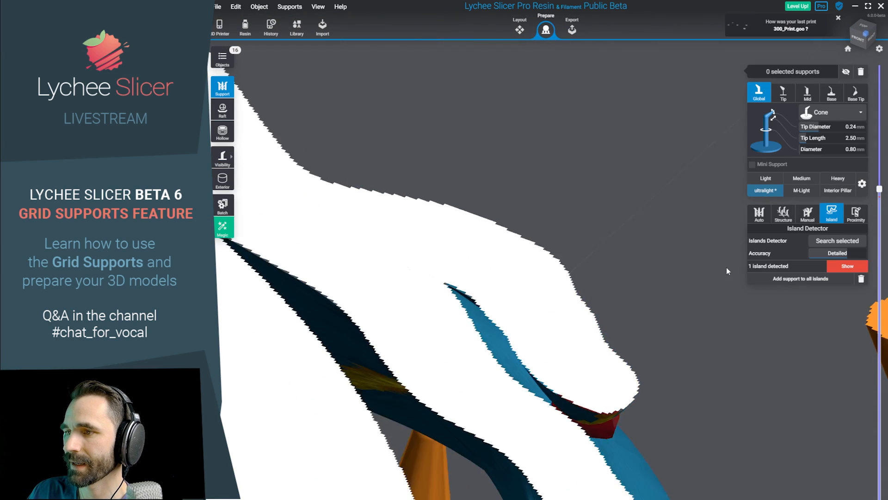
right_drag(553, 385, 631, 345)
click(533, 410)
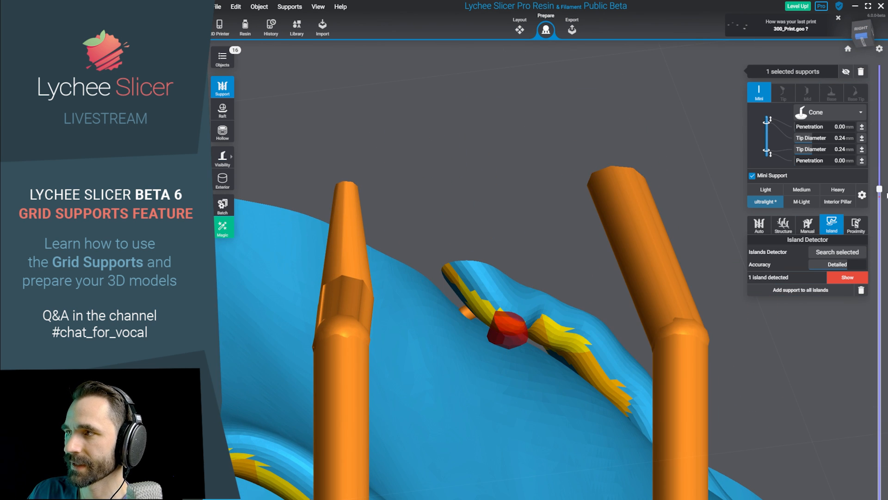
drag(880, 190, 874, 196)
right_drag(643, 232, 554, 288)
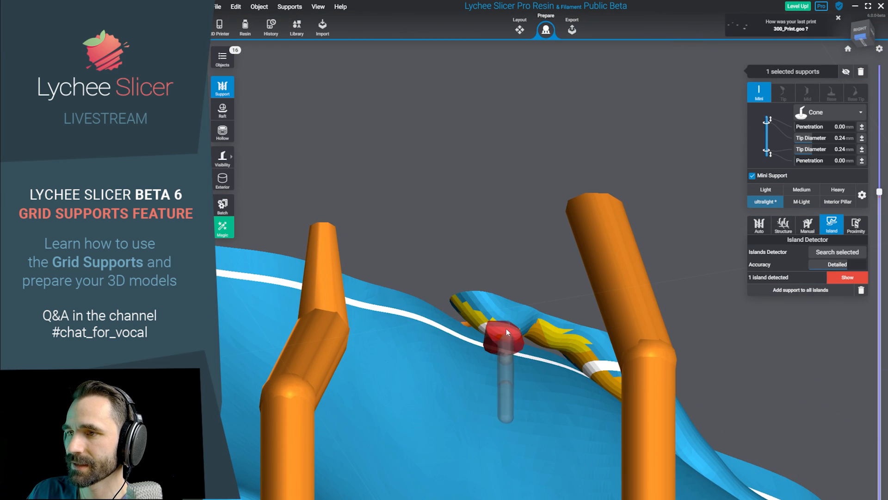
right_drag(506, 330, 634, 477)
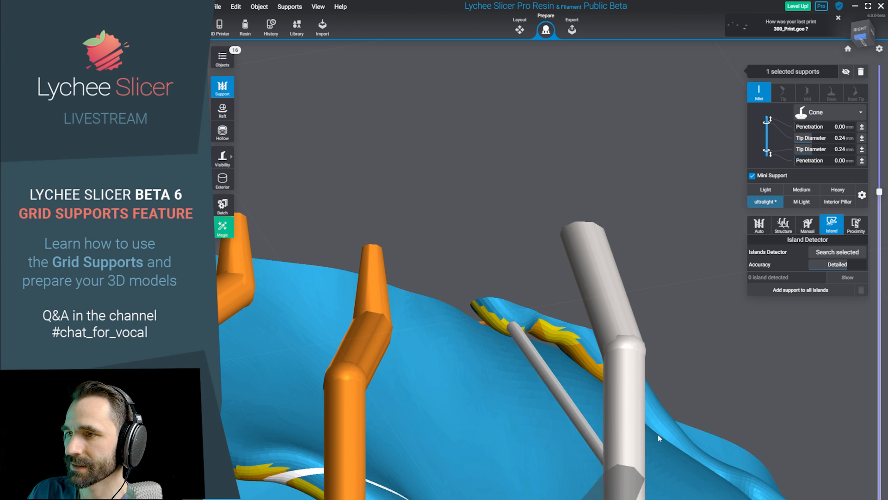
Try converting the fold tip's mini support to a full support and lowering its base along the neighbouring pillar.
click(753, 177)
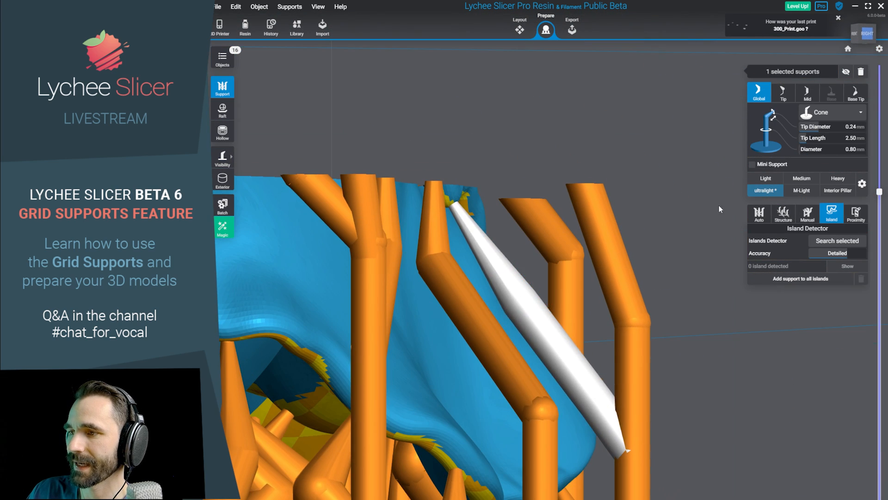
click(640, 454)
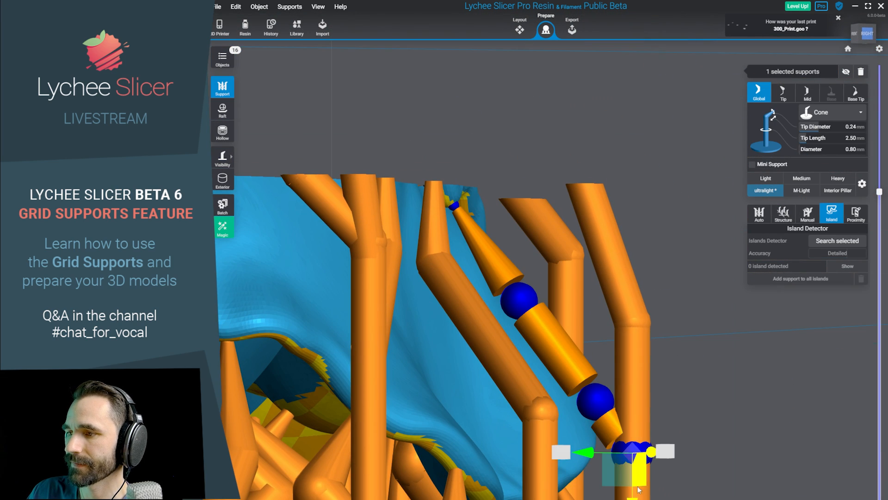
drag(638, 490, 638, 499)
right_drag(712, 437, 563, 274)
drag(452, 357, 546, 293)
scroll(536, 310, down, 1)
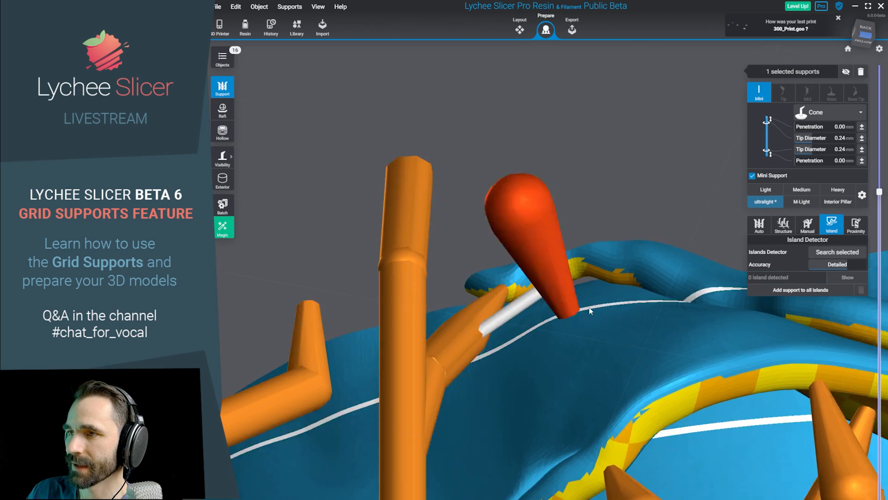
Raise the layer preview to the model's full height and examine the mini supports under the upper cloth edge.
right_drag(589, 311, 727, 399)
scroll(736, 417, down, 2)
scroll(745, 437, down, 3)
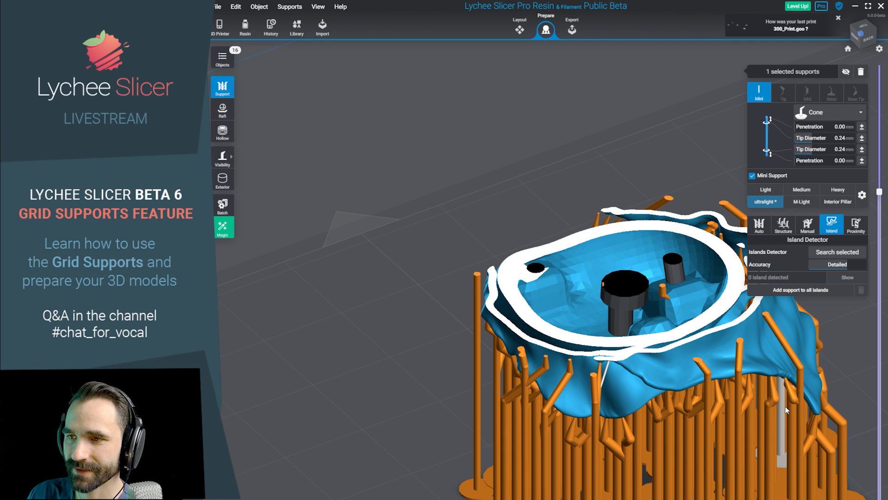
scroll(664, 408, up, 5)
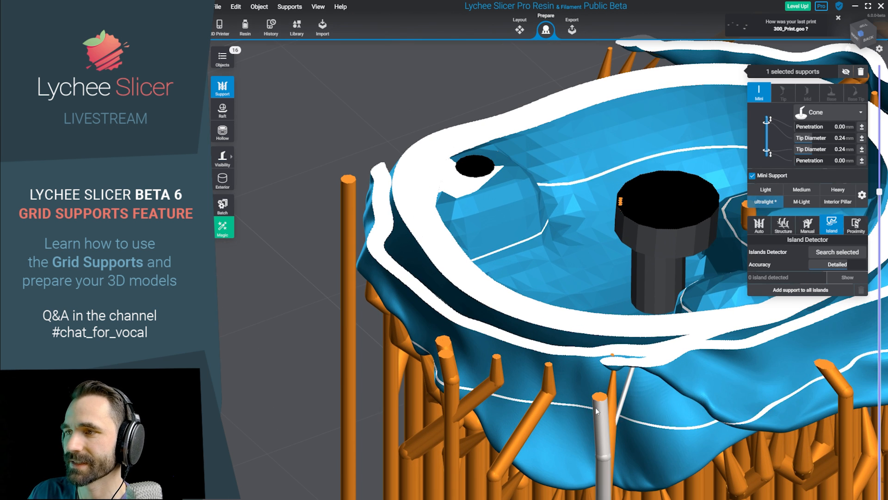
mouse_move(880, 195)
drag(880, 194, 881, 65)
right_drag(583, 282, 641, 162)
scroll(598, 122, up, 2)
right_drag(599, 119, 599, 202)
scroll(519, 280, up, 4)
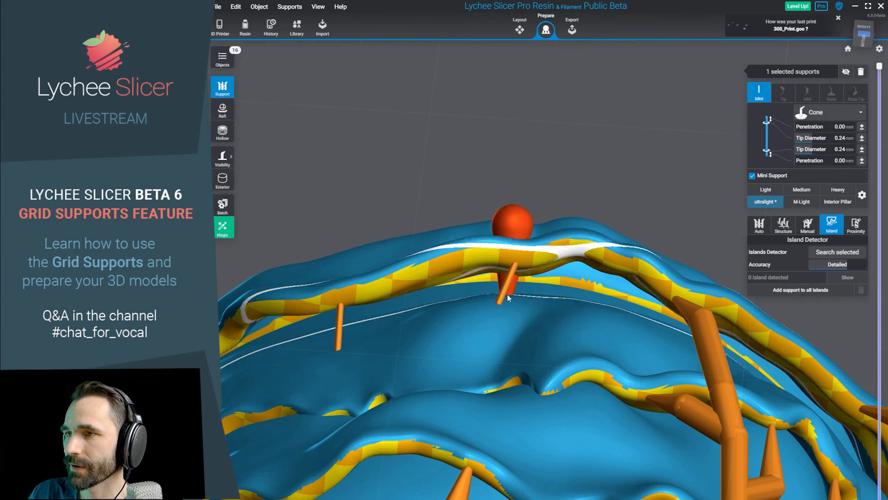
Try turning the mini support under the upper cloth edge into a full support and making it a pillar.
click(507, 293)
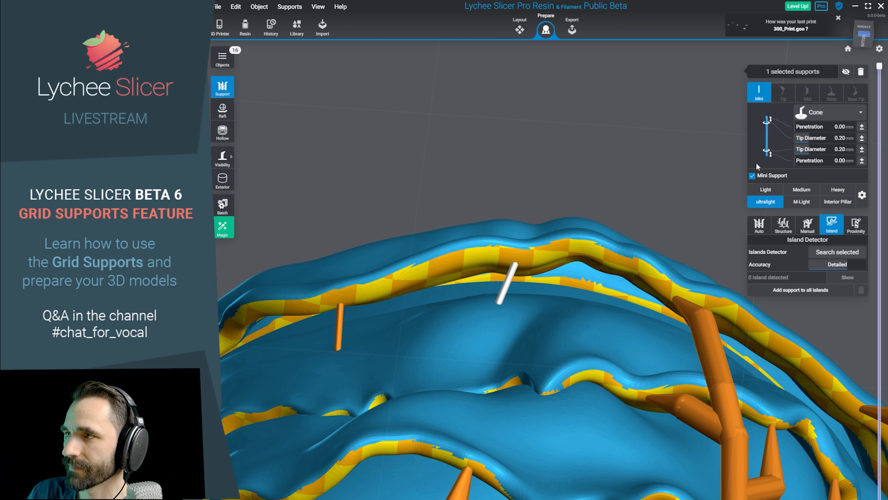
click(752, 175)
right_click(504, 292)
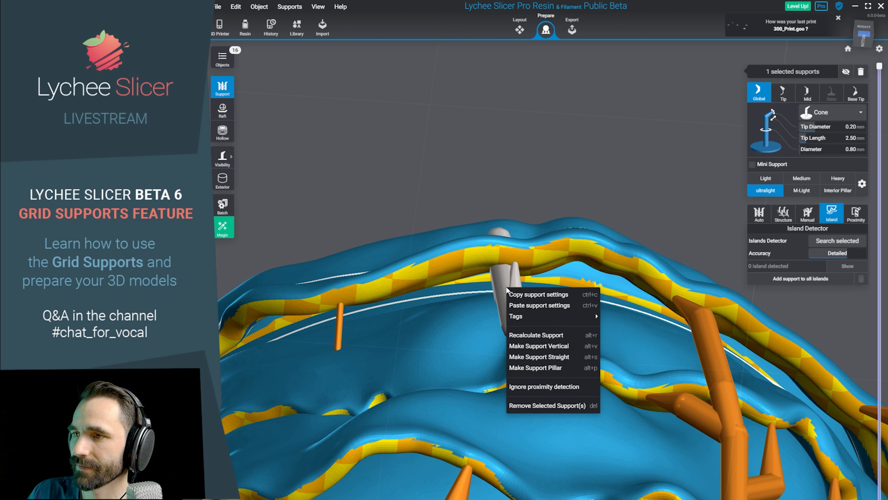
click(498, 285)
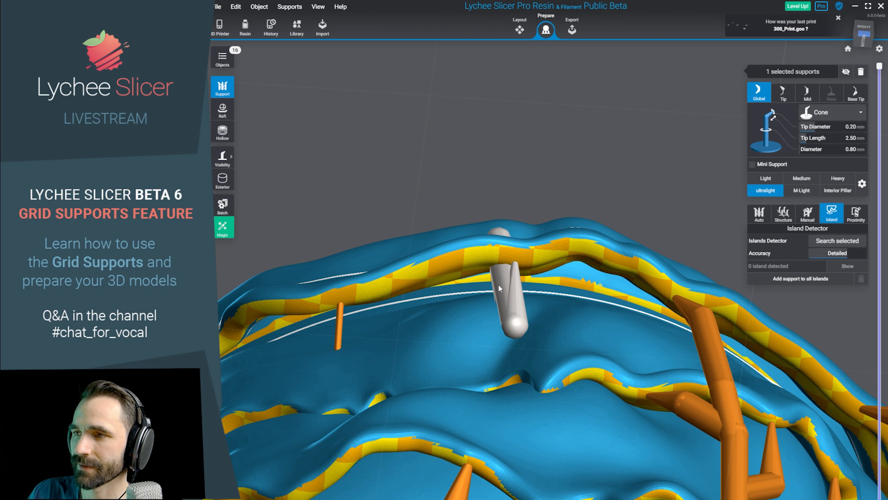
right_click(498, 285)
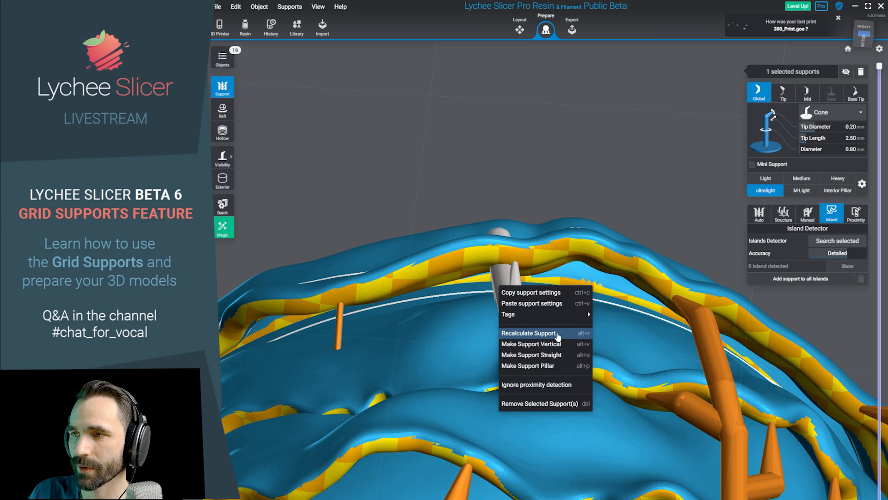
click(555, 364)
drag(555, 363, 475, 368)
click(519, 344)
drag(431, 389, 426, 294)
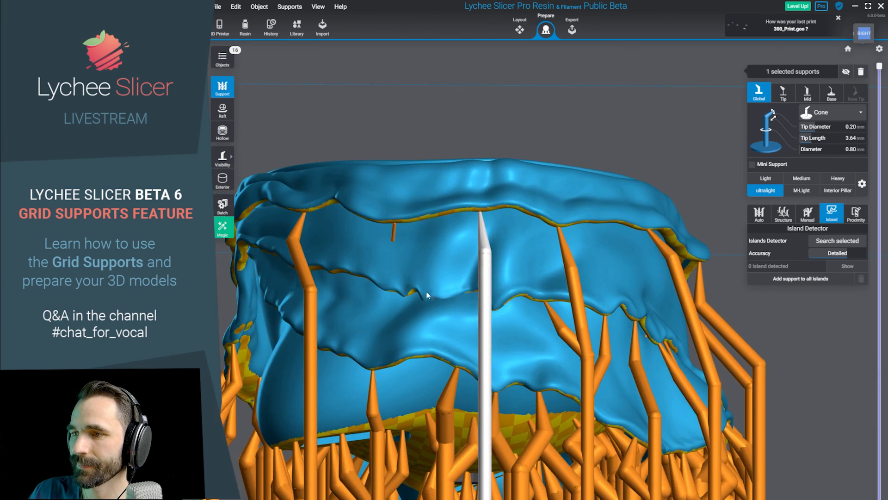
Delete the pillar support under the upper cloth edge and support the exposed island with the 0.24 mm ultralight preset.
scroll(515, 297, up, 3)
drag(539, 319, 514, 194)
key(Delete)
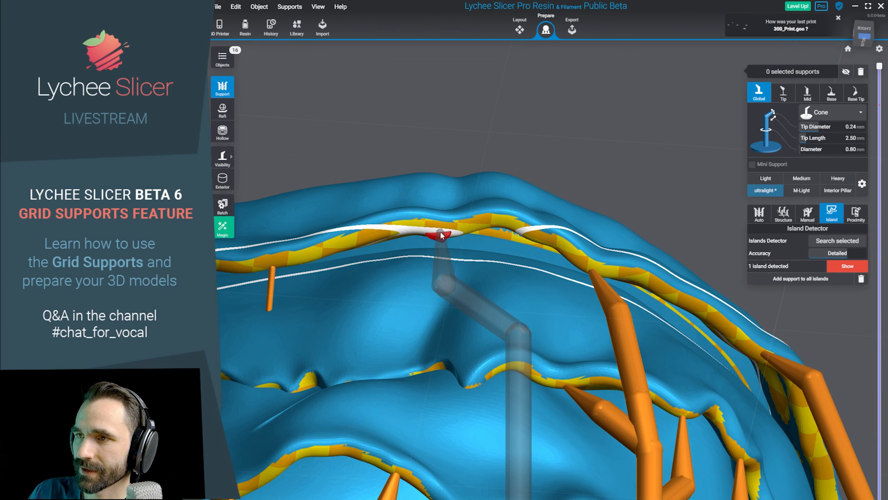
click(440, 232)
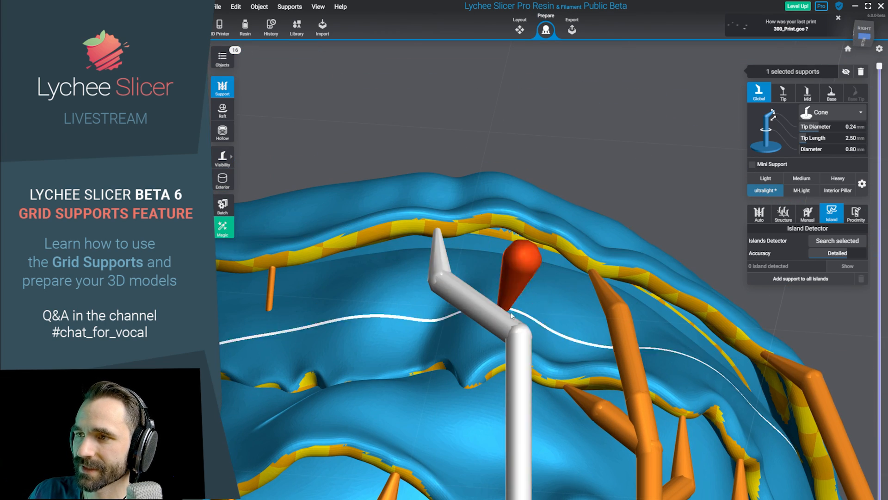
drag(416, 254, 460, 252)
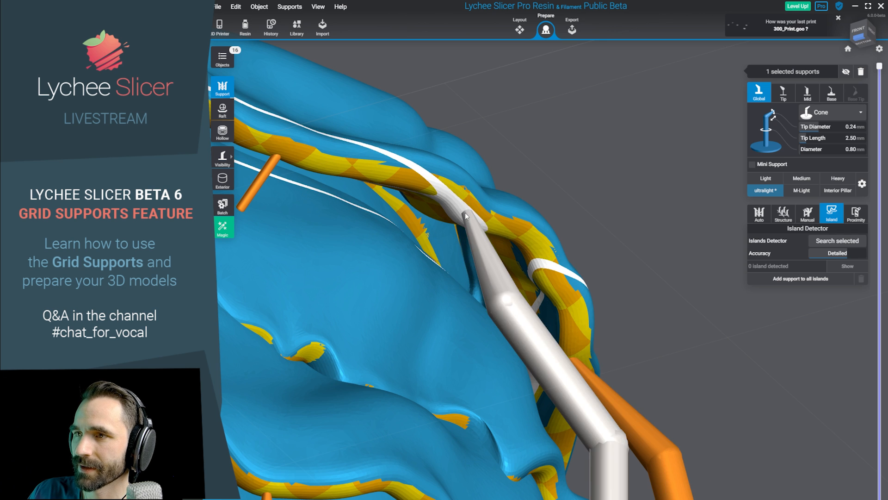
mouse_move(465, 215)
mouse_down()
mouse_move(510, 241)
mouse_move(485, 238)
mouse_move(468, 224)
mouse_up()
double_click(484, 239)
Replace the neighbouring mini support on the upper cloth edge with two ultralight supports of 0.24 mm tip diameter.
drag(726, 310, 598, 278)
click(589, 274)
key(Delete)
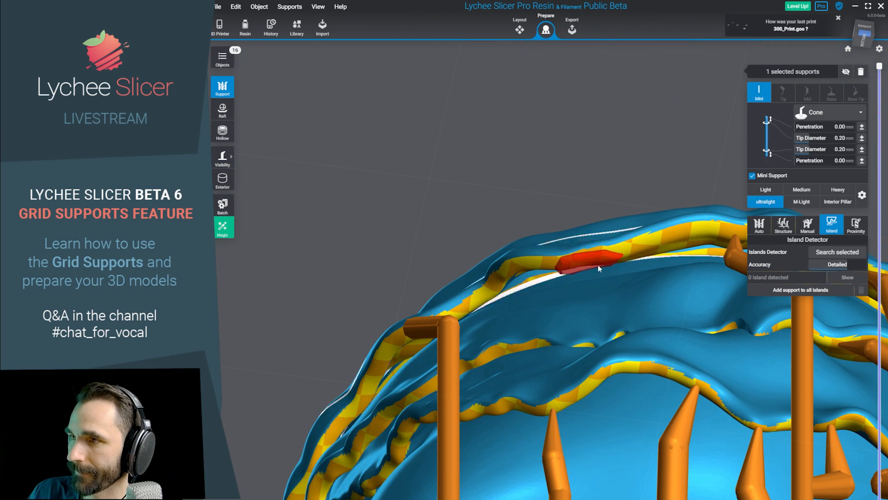
click(599, 257)
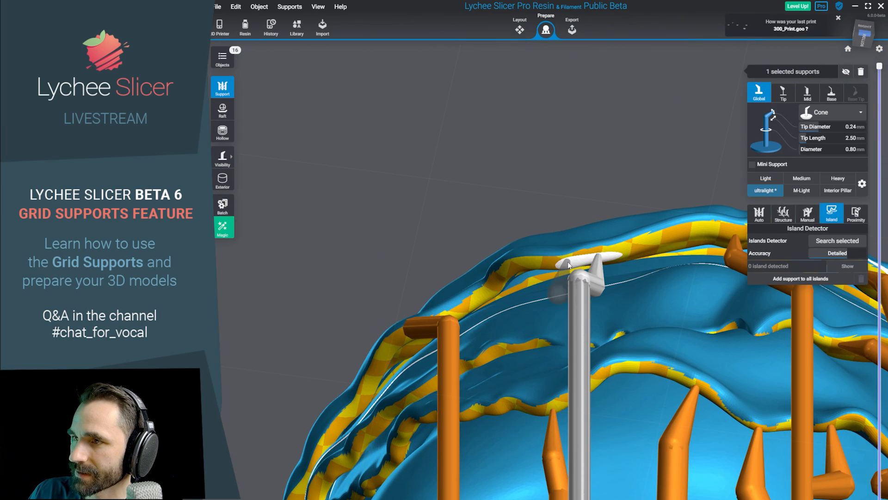
click(568, 262)
drag(568, 262, 738, 304)
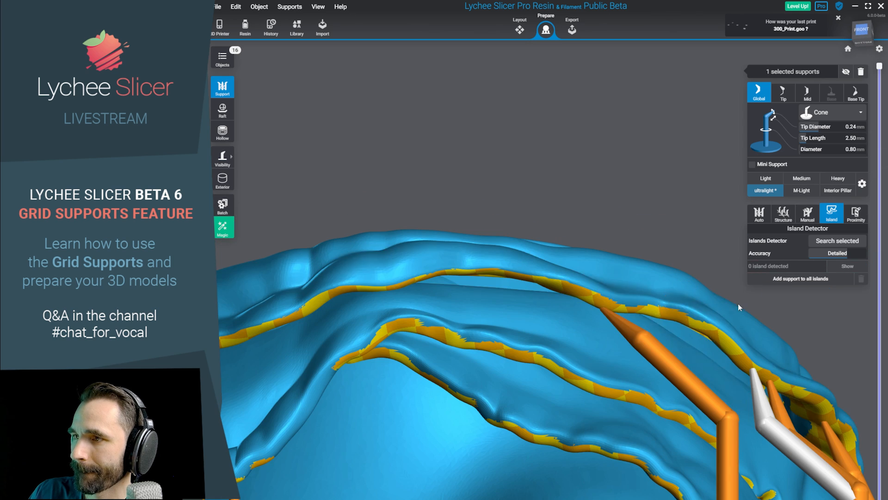
Add ultralight supports with 0.24 mm tips along the low stretches of the upper cloth edge, from front to left.
click(589, 299)
drag(589, 299, 679, 307)
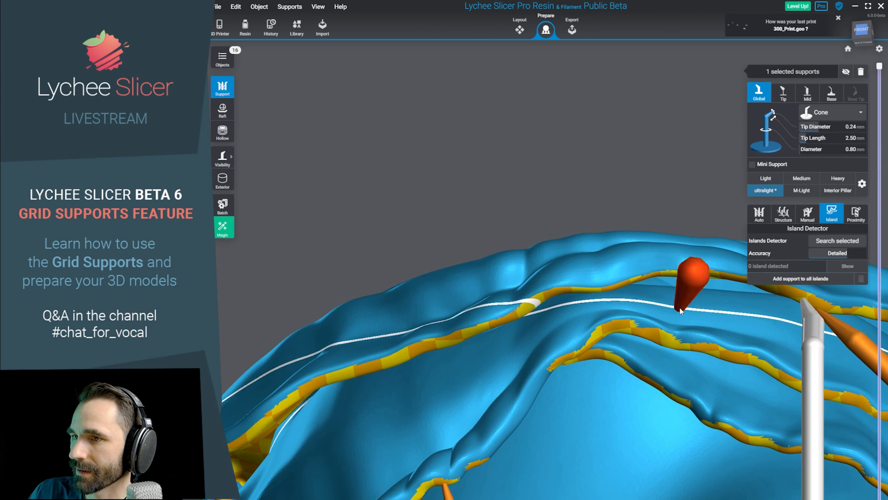
drag(482, 309, 615, 303)
click(461, 357)
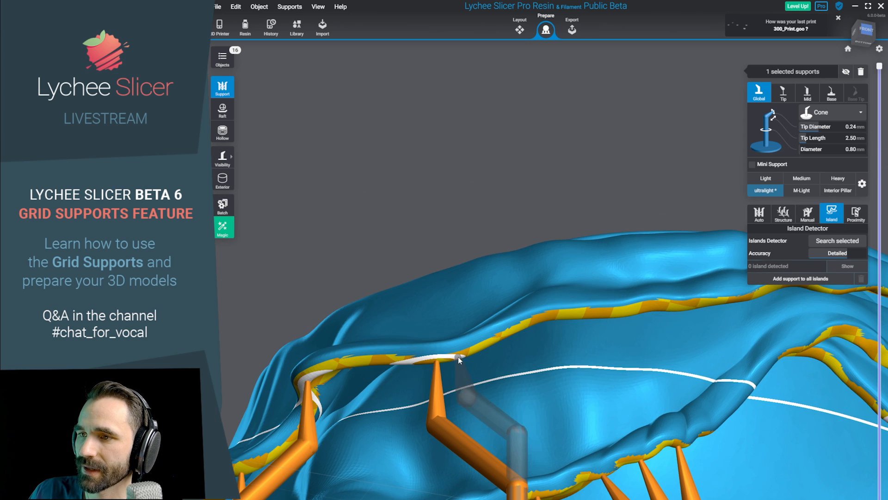
drag(427, 362, 551, 357)
click(543, 355)
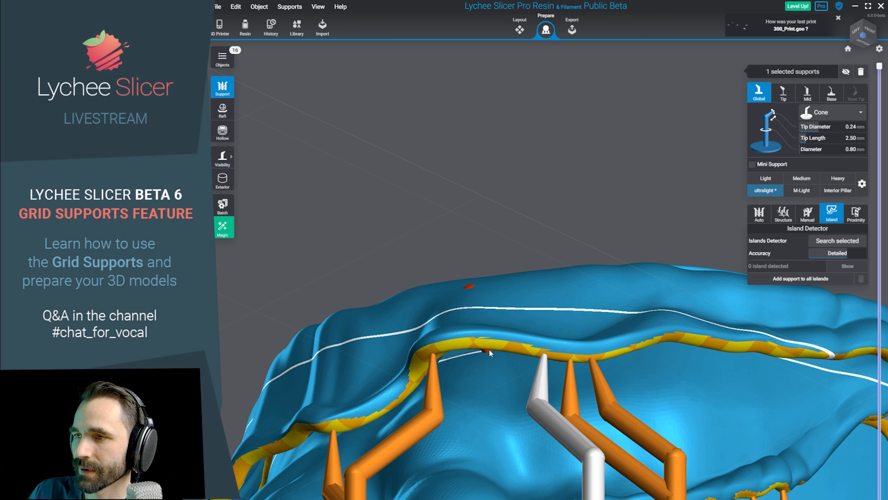
drag(633, 362, 416, 352)
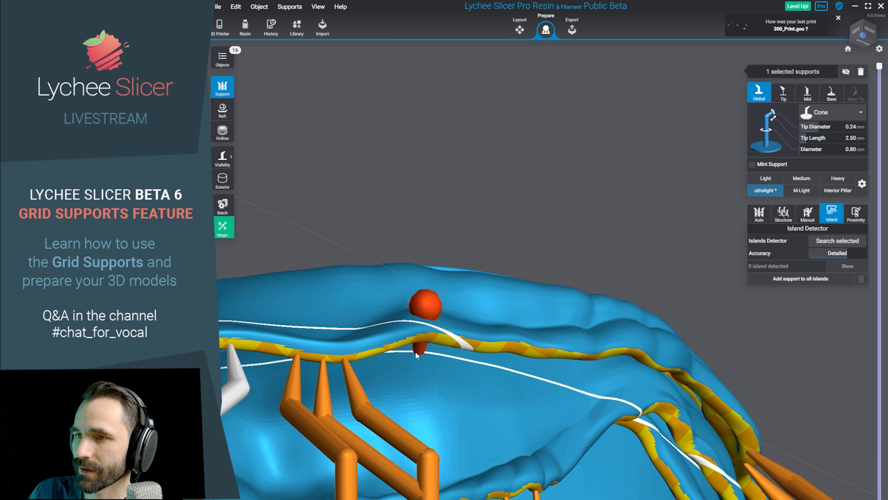
click(406, 344)
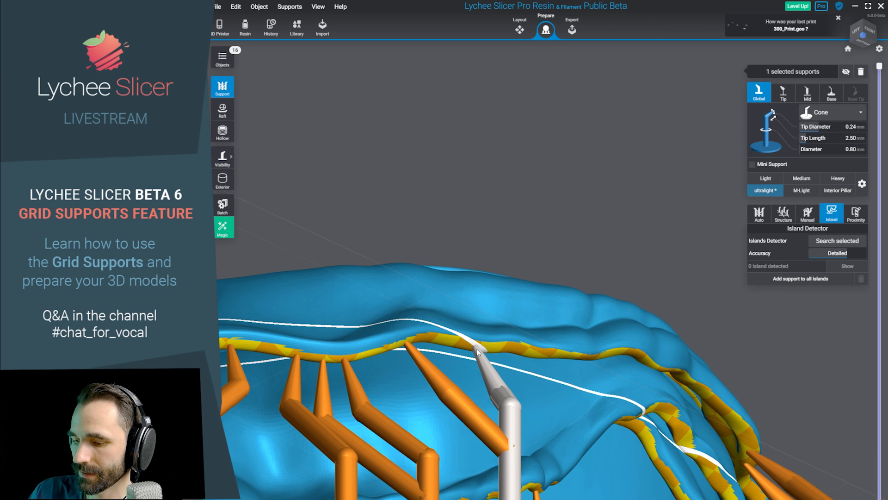
Delete the existing support at the upper cloth edge's next low point and place an ultralight 0.24 mm one on the island.
drag(479, 352, 708, 250)
click(434, 367)
key(Delete)
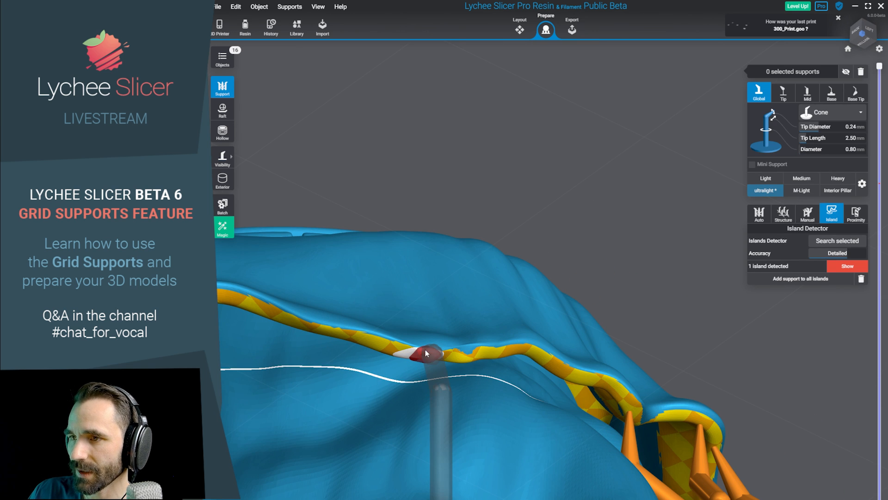
click(426, 353)
Add ultralight supports with 0.24 mm tips along the upper cloth edge's remaining gaps at the back and right.
mouse_move(376, 354)
mouse_down()
mouse_move(422, 363)
mouse_move(427, 344)
mouse_move(601, 361)
mouse_move(535, 326)
mouse_move(488, 323)
mouse_move(566, 318)
mouse_move(488, 323)
mouse_move(509, 300)
mouse_move(640, 293)
mouse_up()
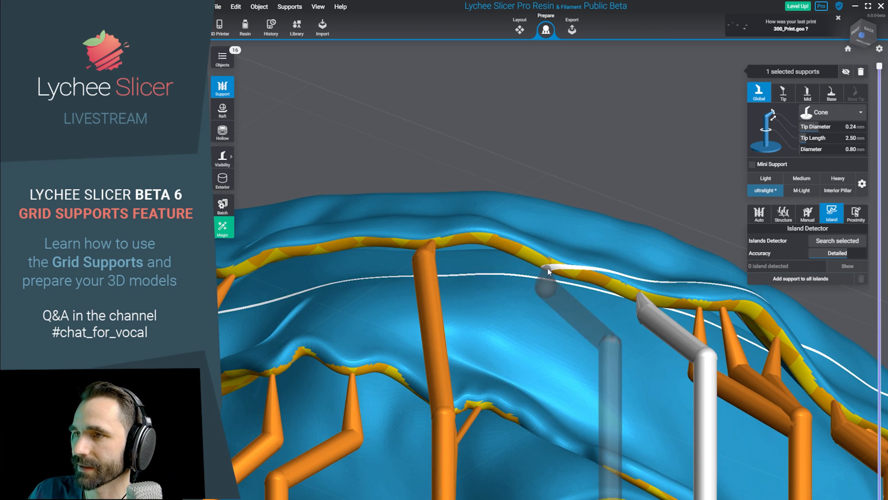
drag(548, 271, 512, 259)
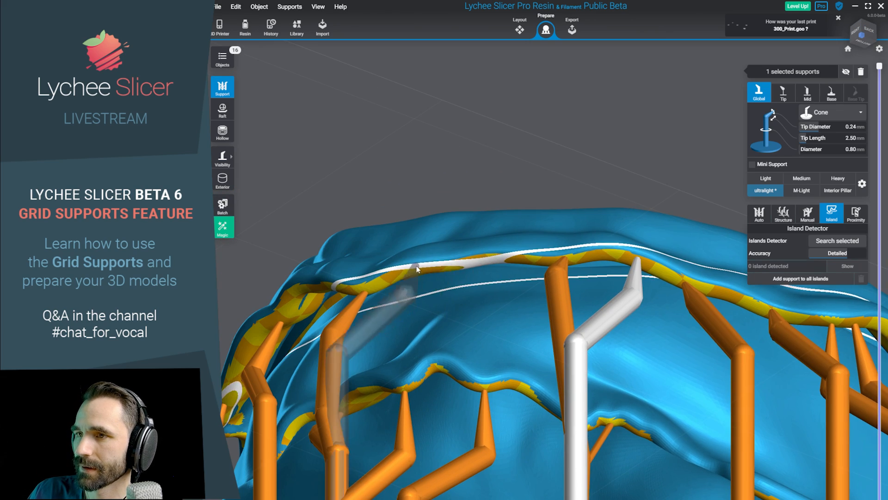
mouse_move(417, 266)
mouse_down()
mouse_move(635, 361)
mouse_move(595, 235)
mouse_up()
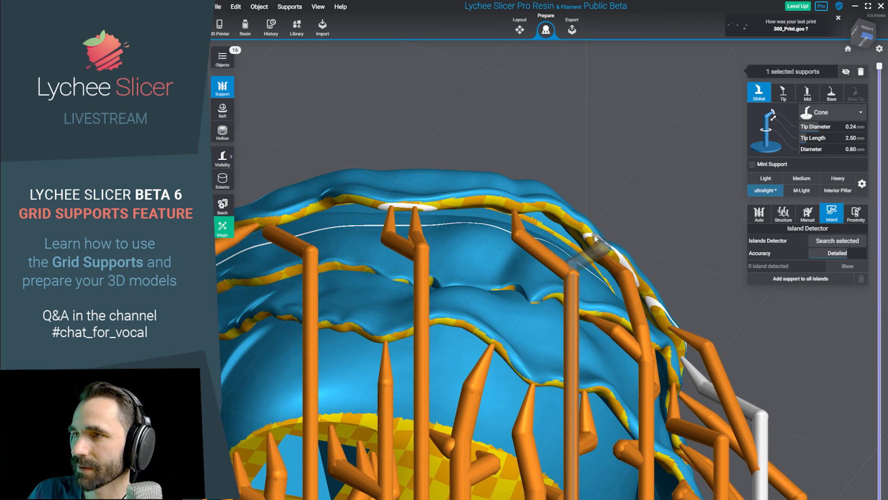
click(581, 226)
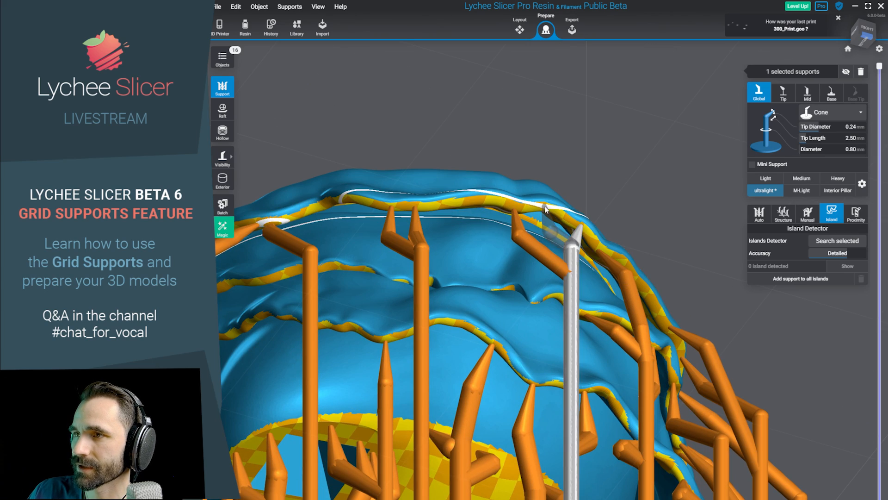
drag(471, 202, 649, 382)
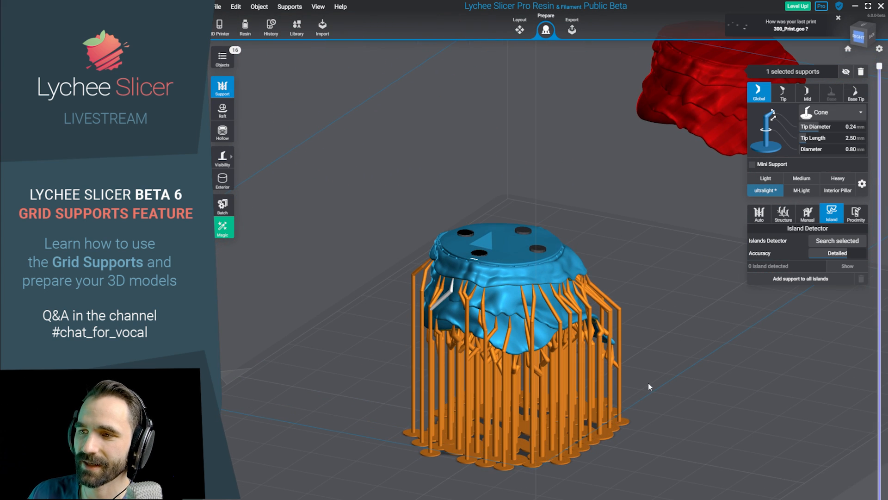
Examine the complete support structure beneath the cloth part, including a light support under the body.
click(525, 414)
scroll(513, 426, up, 3)
right_drag(514, 426, 525, 377)
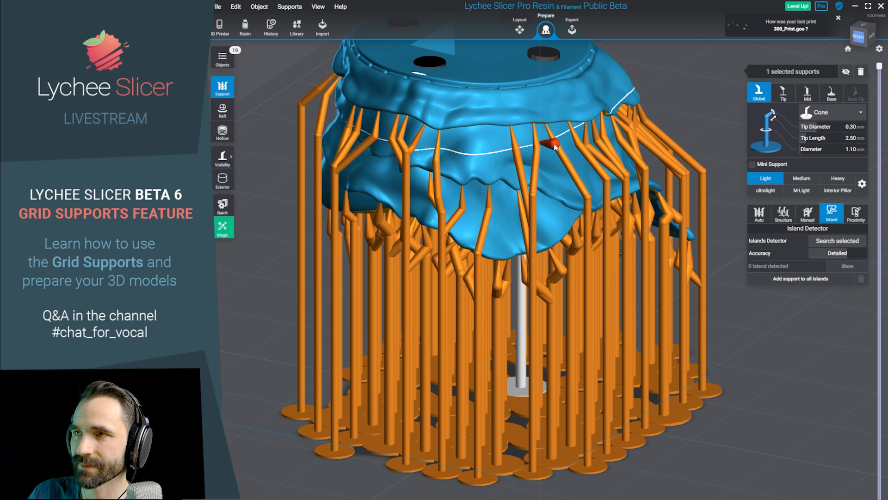
scroll(755, 388, down, 2)
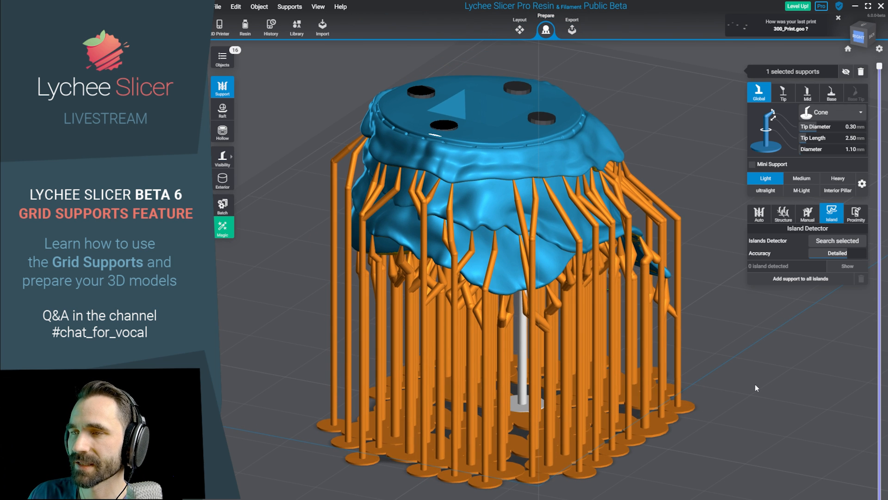
drag(756, 387, 714, 432)
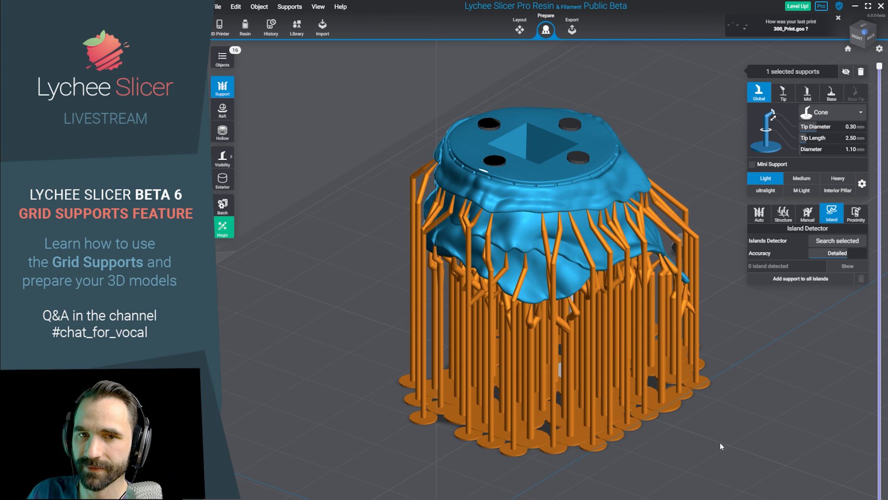
Brace the cloth part's supports with the Tall Object Bracing preset, trying a selected front support before applying it to the whole structure.
click(601, 323)
drag(618, 335, 776, 281)
click(783, 212)
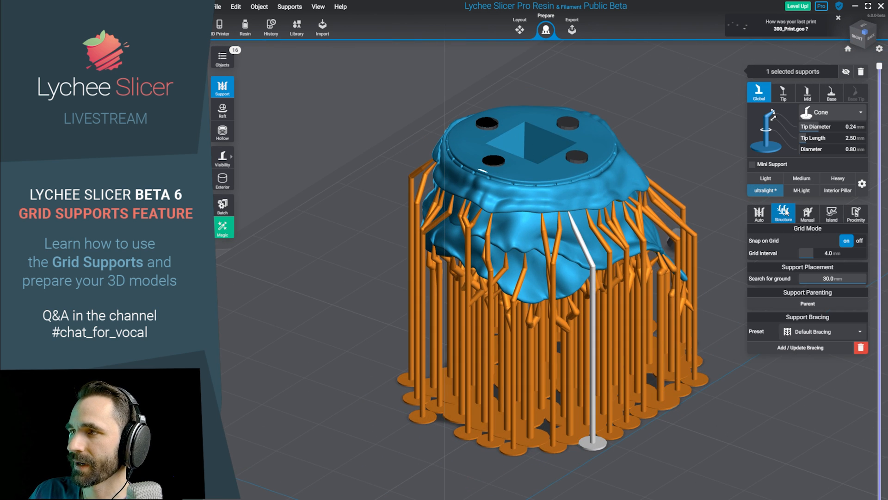
click(839, 337)
click(825, 360)
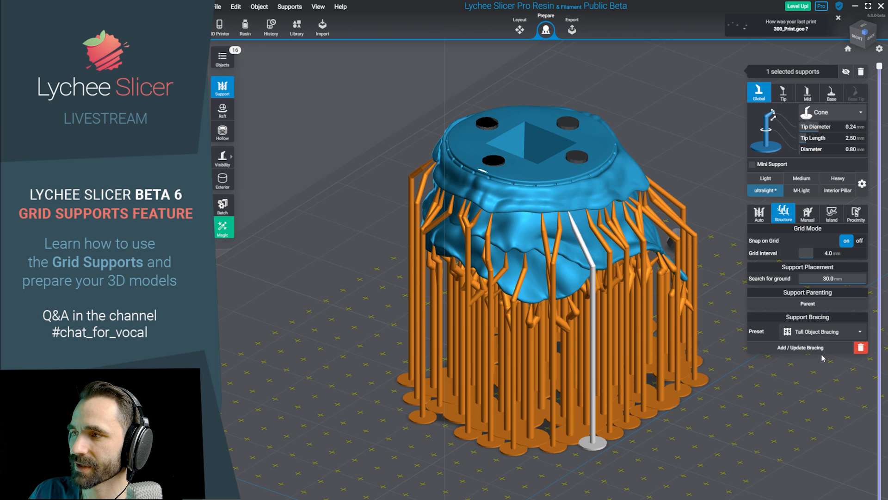
click(820, 350)
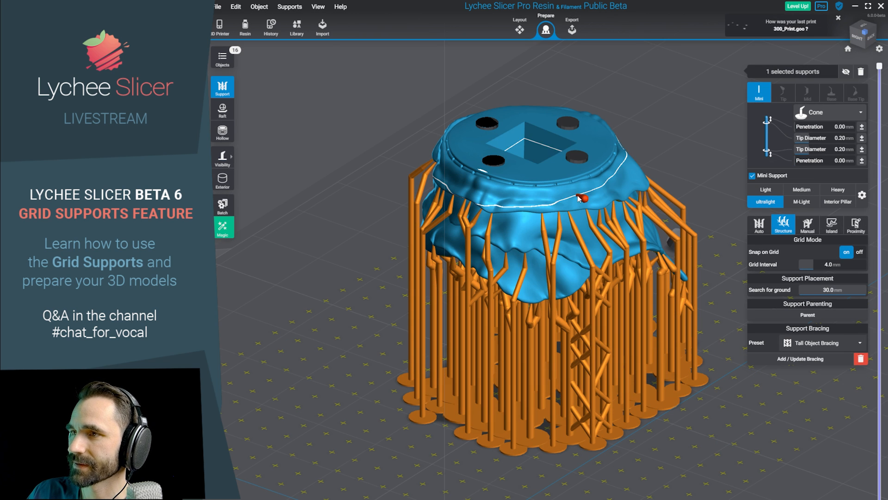
click(793, 349)
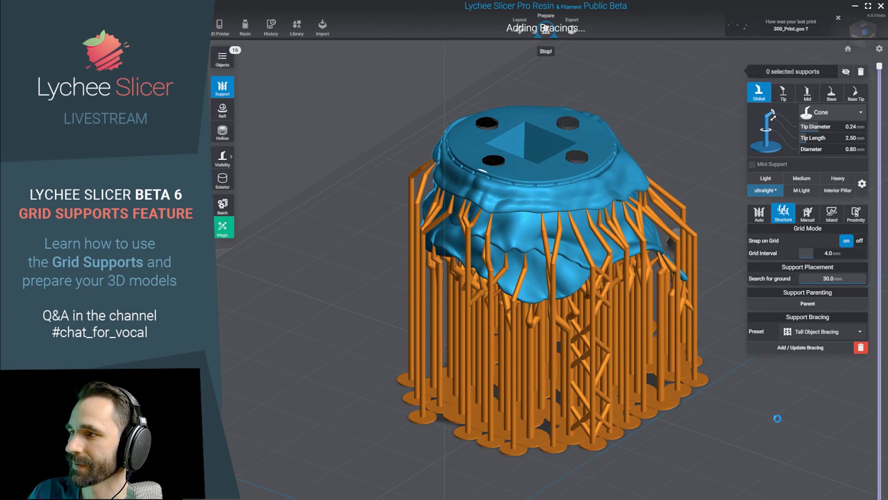
scroll(765, 438, down, 2)
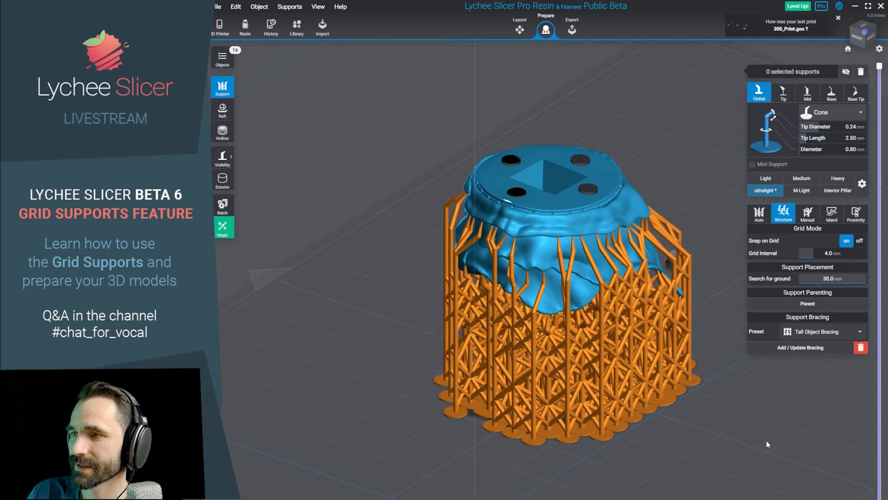
middle_drag(767, 440, 755, 473)
scroll(755, 473, up, 3)
drag(755, 472, 787, 407)
Rebuild the whole support structure's bracing with the Strong Bracing preset and look it over from the back.
click(835, 333)
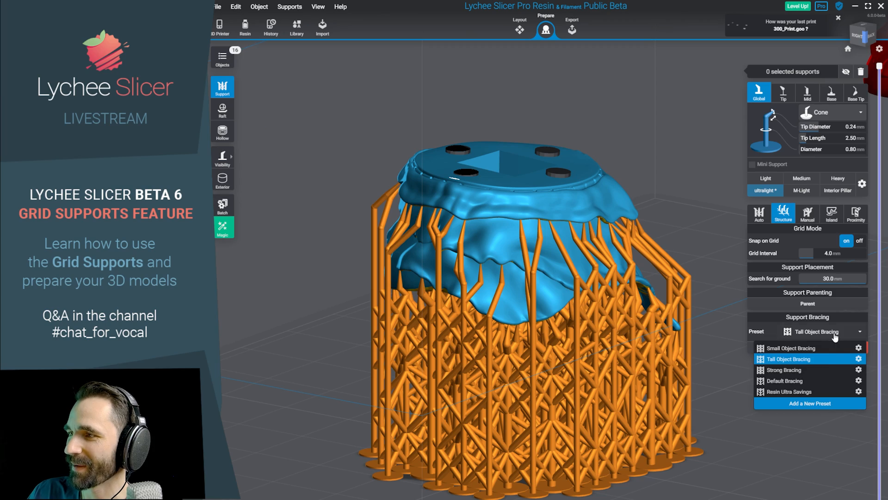
click(823, 370)
click(813, 348)
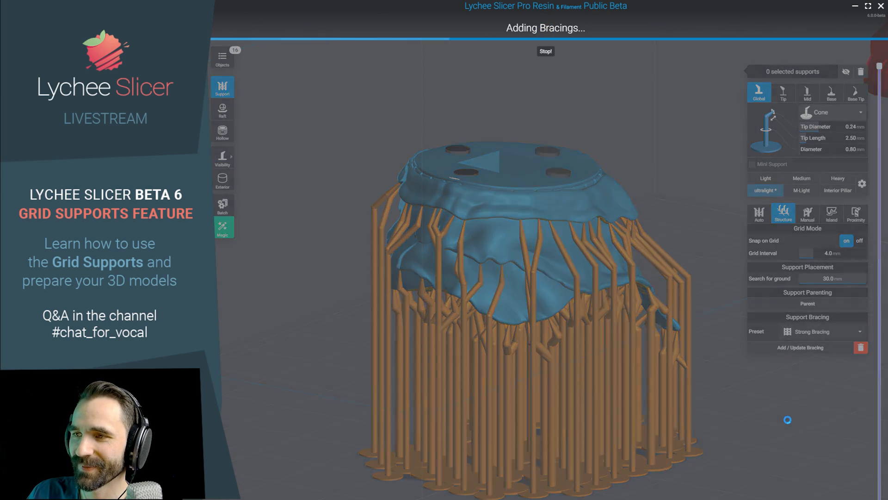
drag(775, 450, 627, 453)
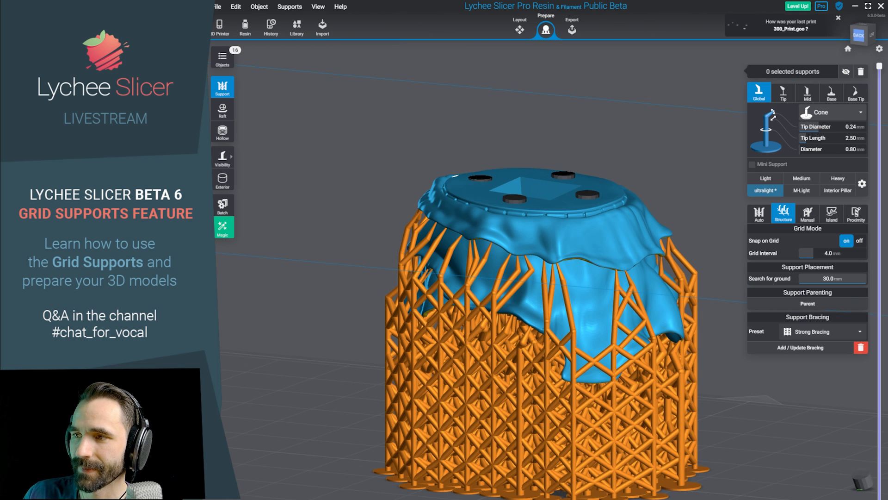
Rebuild the whole support structure's bracing with the Default Bracing preset and look it over from the front.
click(843, 336)
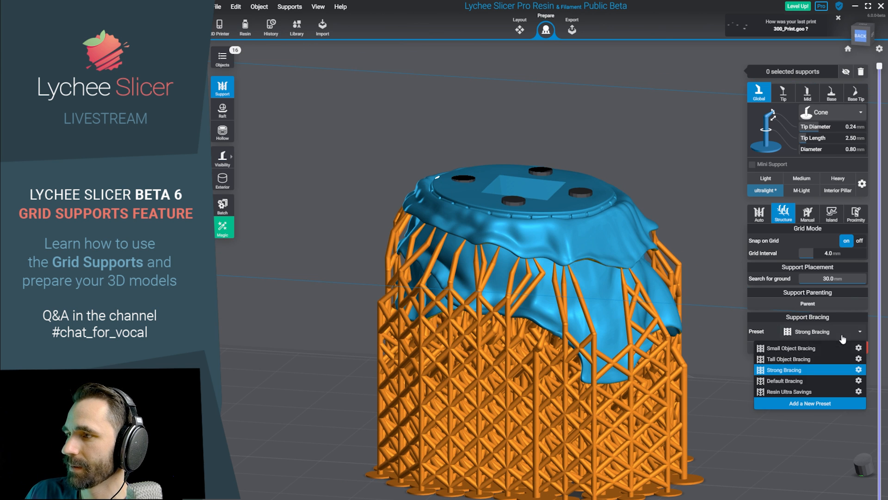
click(810, 381)
click(810, 352)
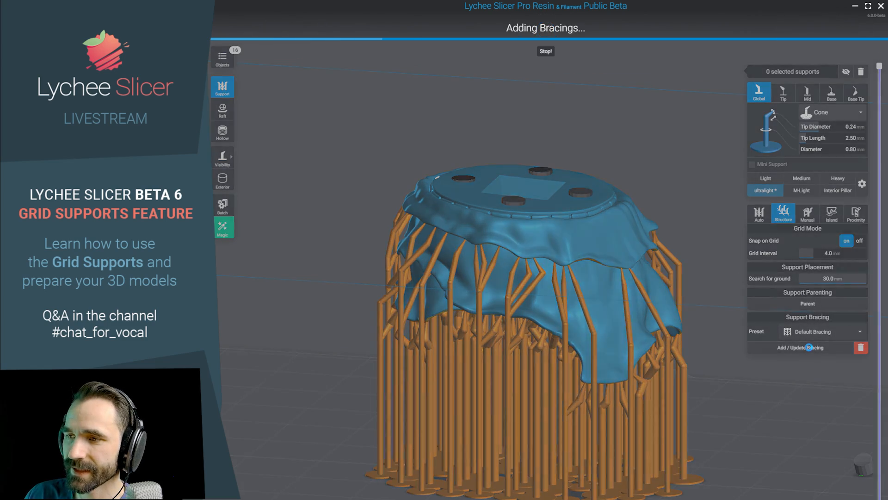
drag(768, 405, 792, 352)
Update the whole support structure's bracing with the Resin Ultra Savings preset.
click(838, 337)
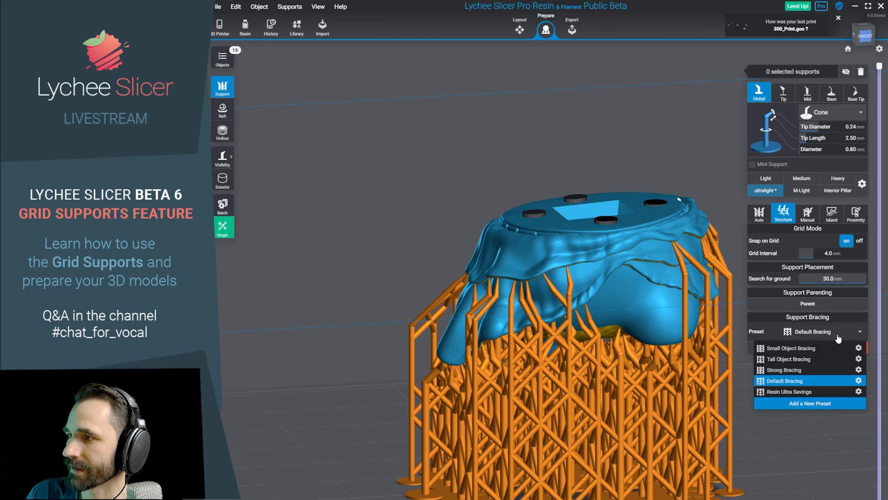
click(805, 392)
click(809, 348)
drag(741, 389, 785, 431)
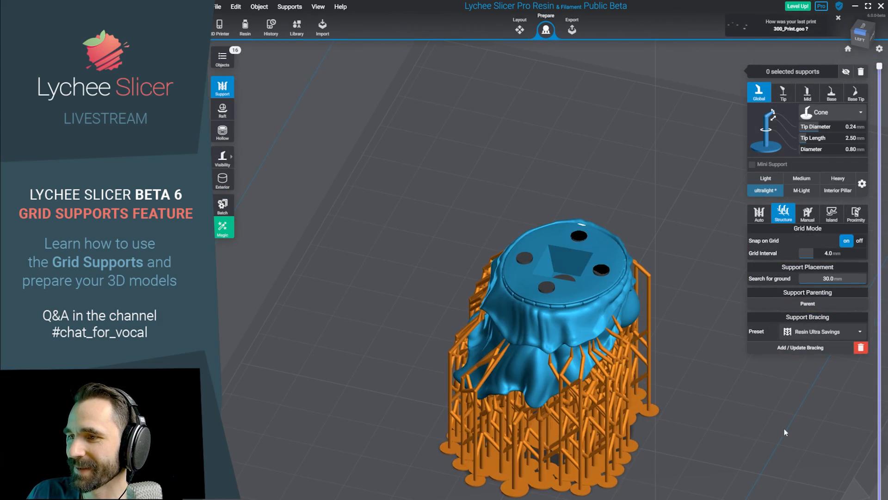
Add the raft type that links the support bases with lines under the cloth part.
click(225, 109)
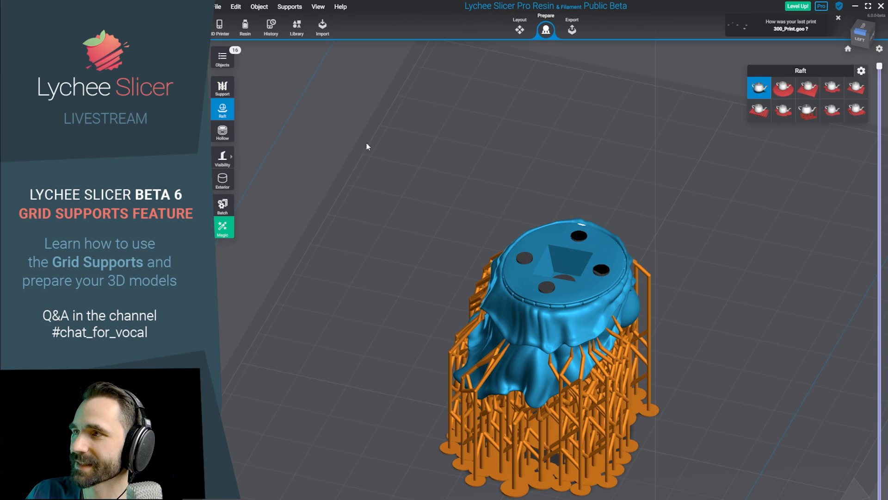
click(808, 111)
drag(759, 294, 594, 167)
Show the hollow part's interior and place Interior Pillar supports with 1.50 mm tips beneath the corners of the square socket.
click(227, 182)
drag(606, 204, 668, 92)
scroll(661, 232, up, 3)
drag(661, 231, 492, 399)
click(492, 367)
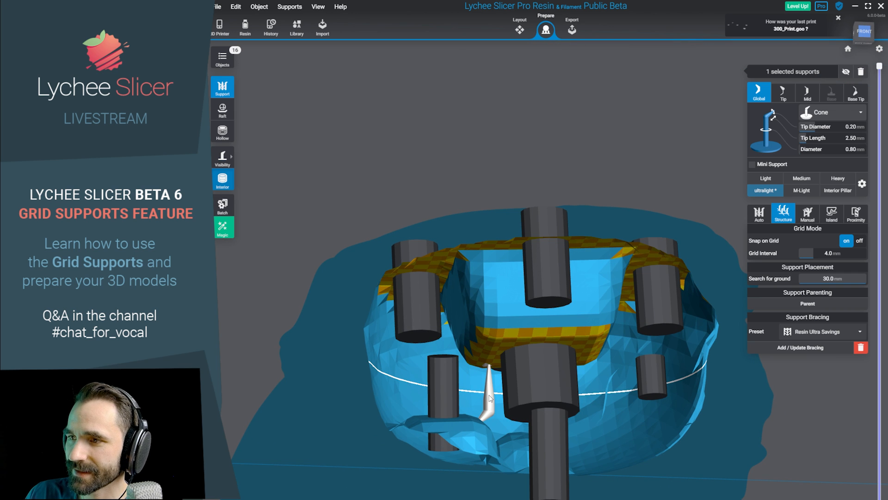
click(845, 196)
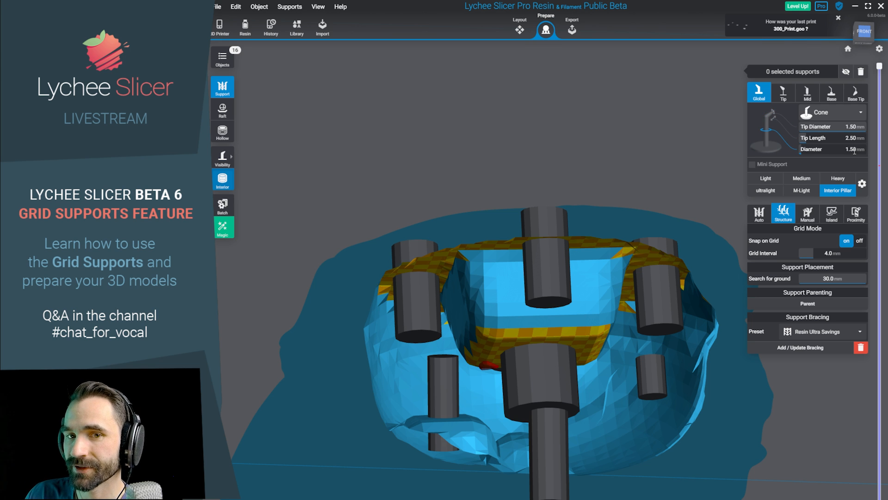
click(493, 338)
right_drag(593, 333, 617, 317)
click(587, 358)
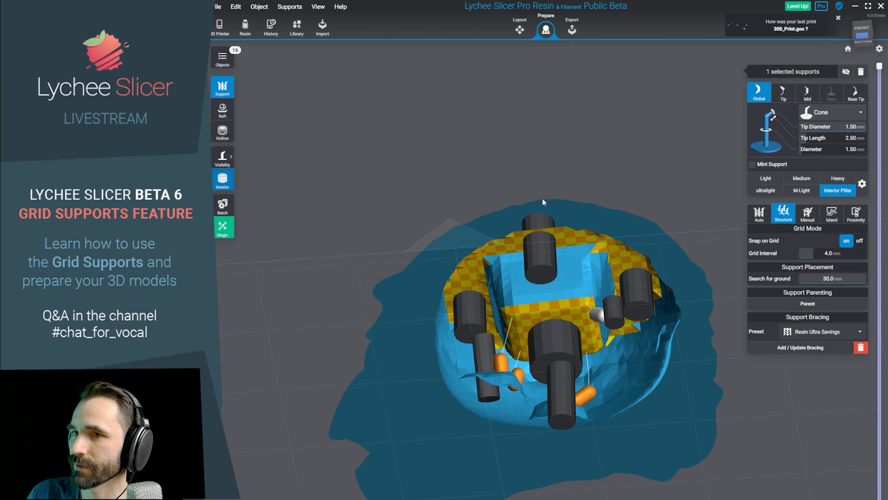
Restore the exterior view and slice through the hollow body to examine the interior pillars from below and above.
click(225, 186)
drag(879, 65, 870, 164)
mouse_move(709, 165)
right_down()
mouse_move(708, 140)
mouse_move(708, 162)
right_up()
middle_drag(708, 162, 680, 170)
drag(879, 161, 880, 181)
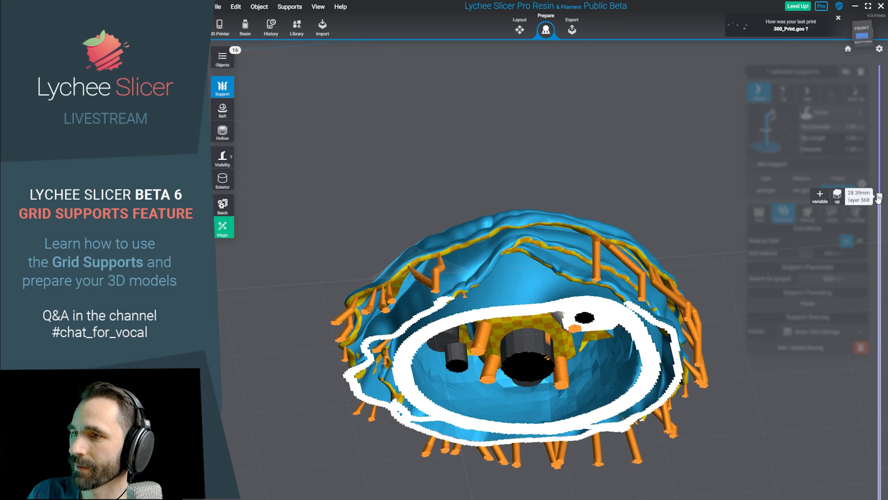
scroll(608, 294, up, 3)
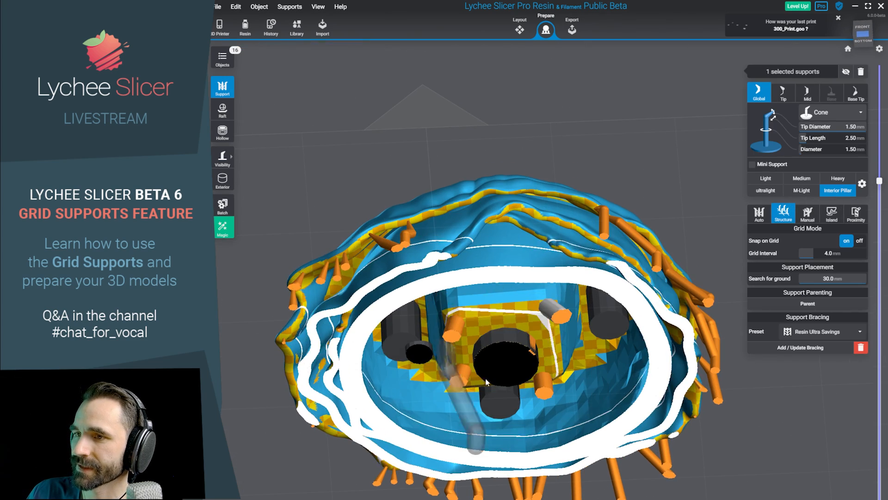
scroll(606, 293, down, 3)
right_drag(716, 298, 656, 470)
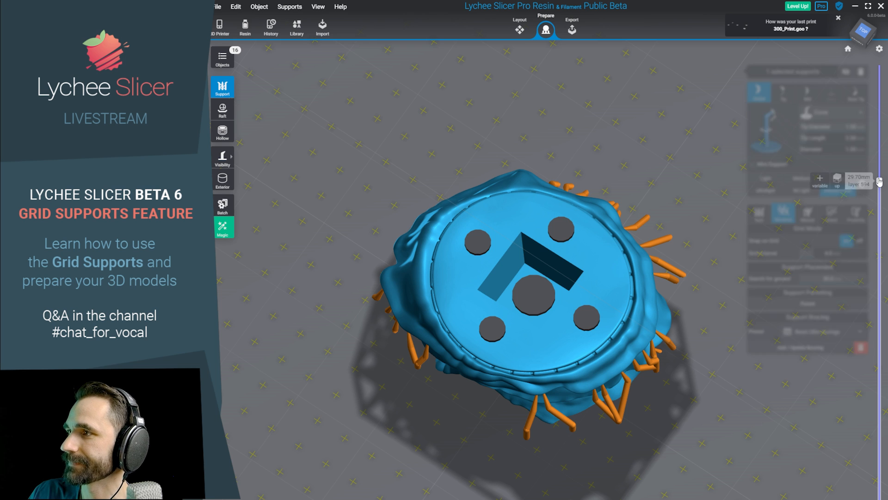
right_drag(573, 352, 529, 228)
mouse_move(881, 182)
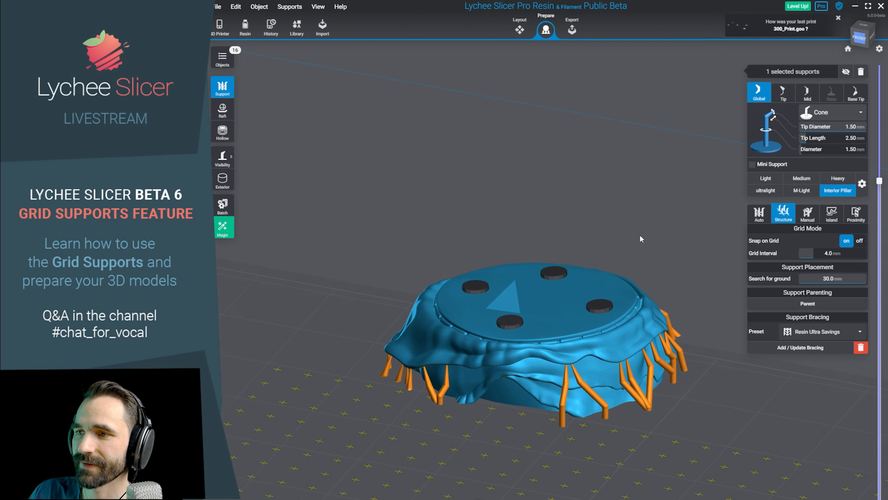
right_drag(667, 268, 659, 111)
Raise the layer cut to layer 785 and compare the parts of the model shown above and below it.
drag(881, 181, 880, 66)
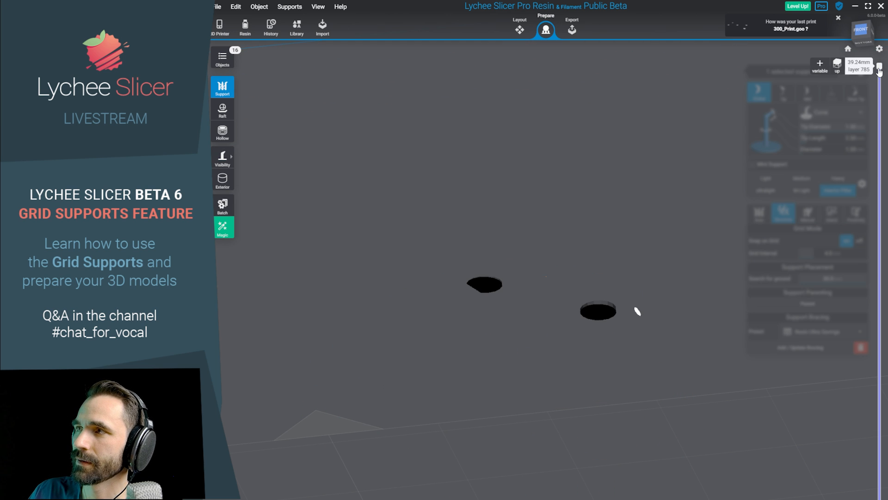
click(838, 68)
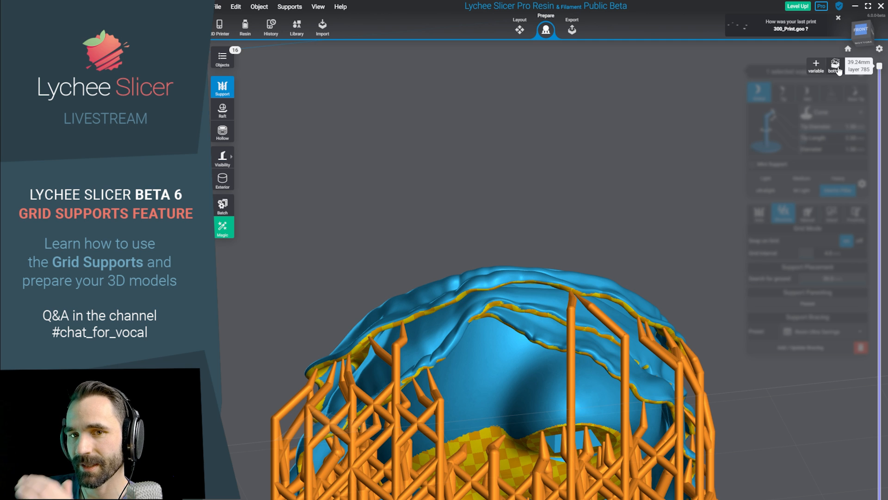
drag(838, 60, 839, 287)
click(836, 295)
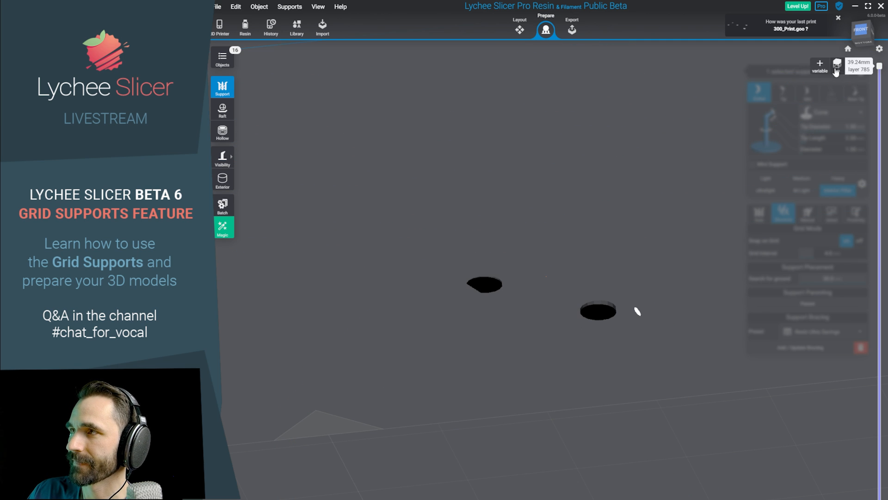
right_drag(620, 149, 652, 243)
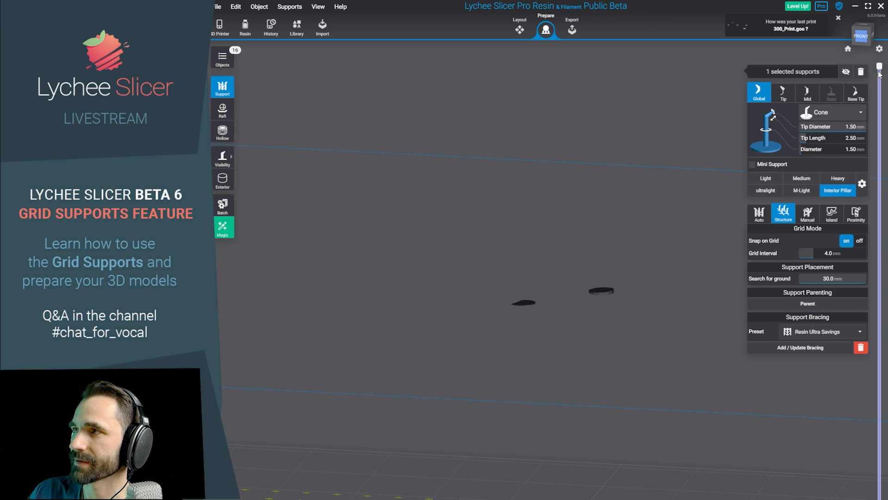
Cut the body at the interior pillars' height, examine both sides of the cut, and bring back the full model.
drag(878, 66, 802, 177)
right_drag(733, 171, 721, 73)
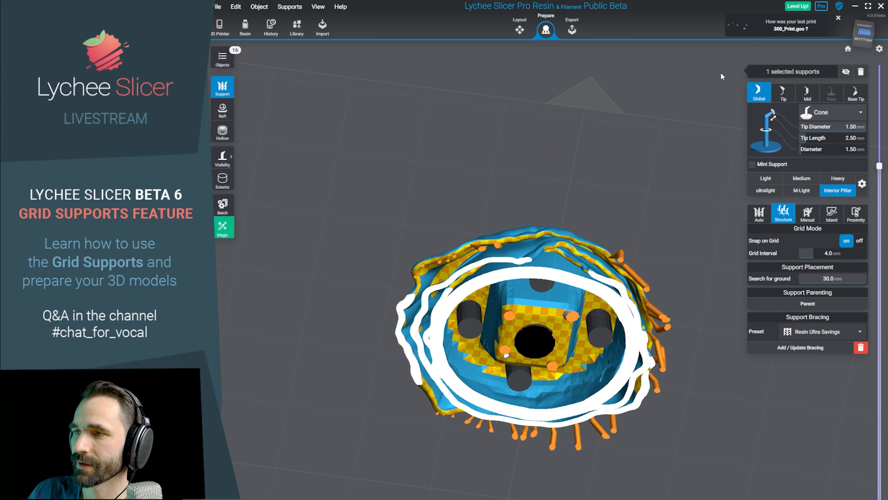
mouse_move(882, 168)
click(838, 168)
right_drag(684, 167, 612, 345)
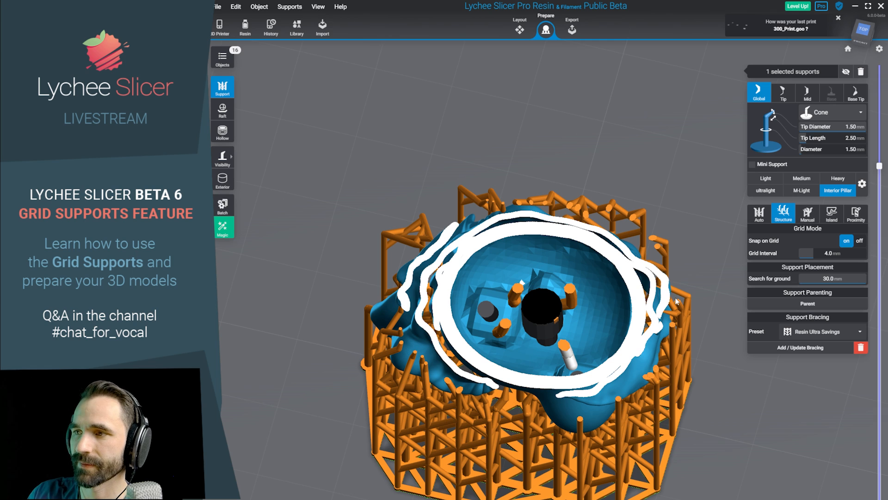
drag(879, 165, 872, 60)
scroll(687, 144, down, 5)
right_drag(687, 144, 659, 135)
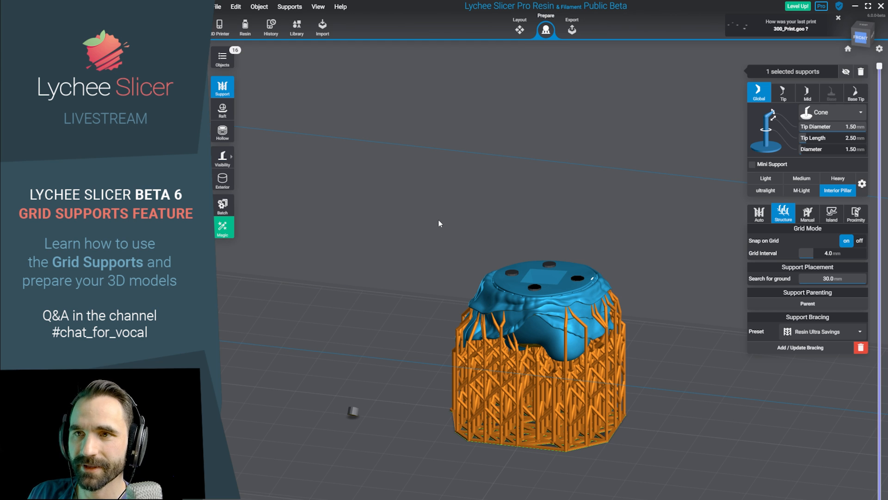
Make all hidden objects from PZ_2 through PZ_3 (1) visible again on the build plate.
click(213, 60)
click(282, 226)
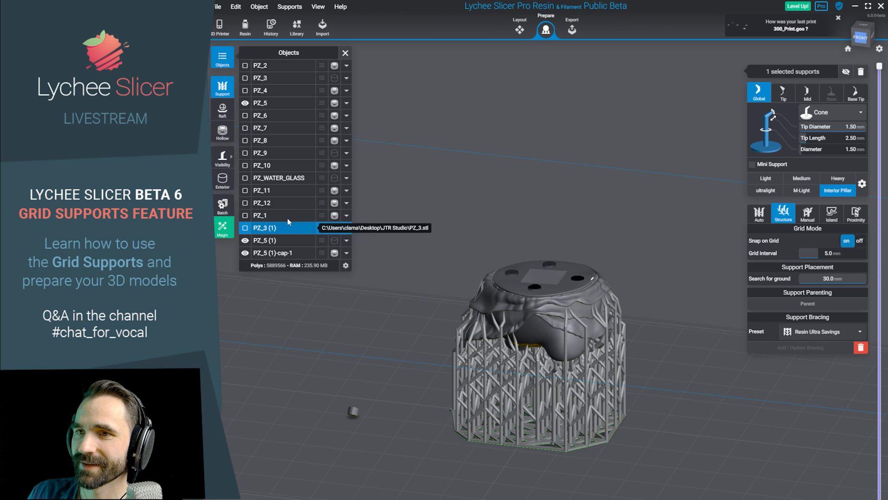
shift+click(270, 66)
click(245, 66)
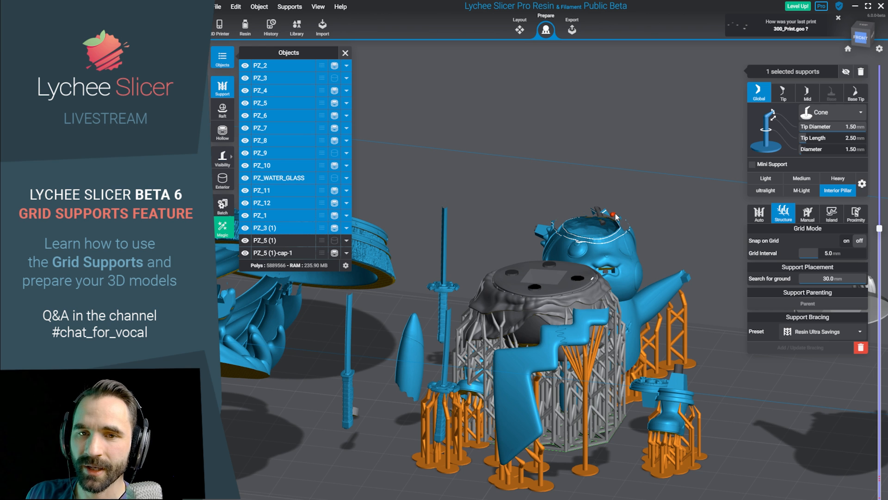
scroll(638, 192, down, 2)
right_drag(639, 192, 611, 186)
middle_drag(611, 187, 702, 217)
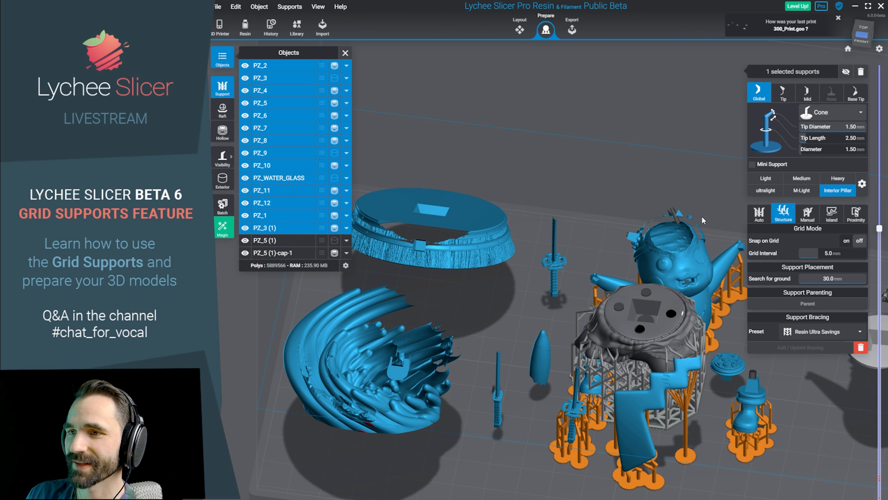
click(222, 57)
Return to the layout stage and delete the red cloth part lying outside the build plate.
click(519, 30)
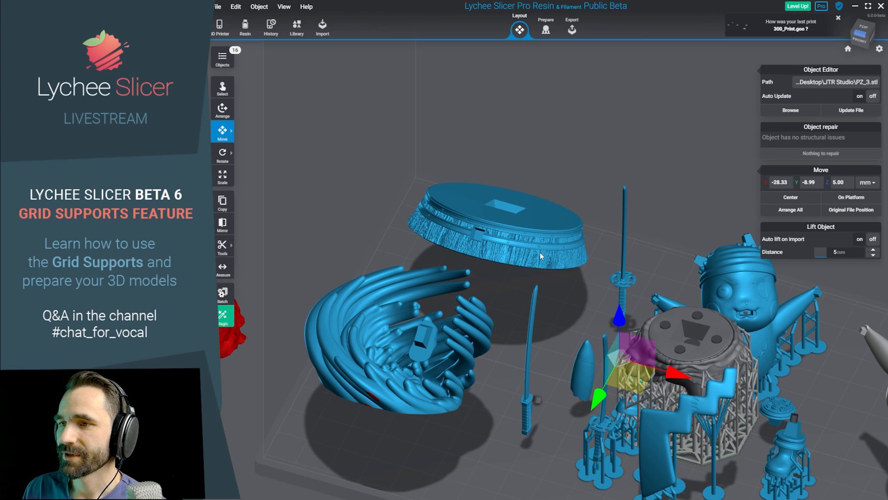
right_drag(540, 252, 555, 331)
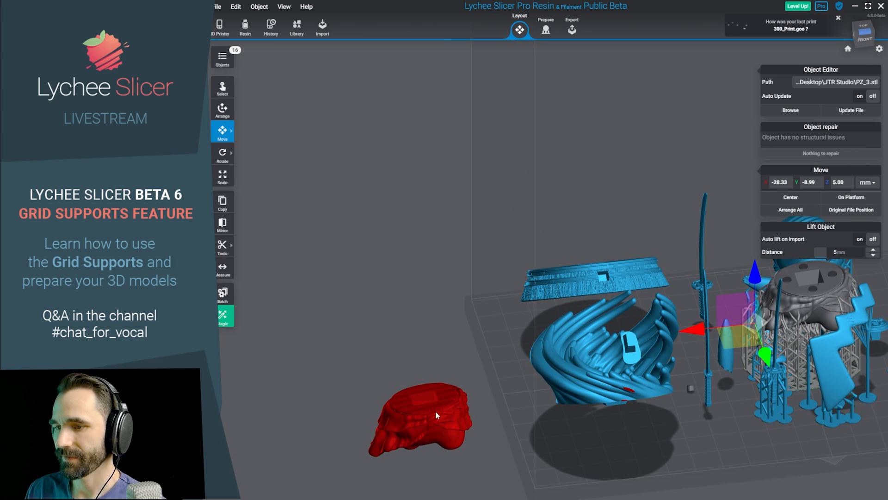
click(419, 379)
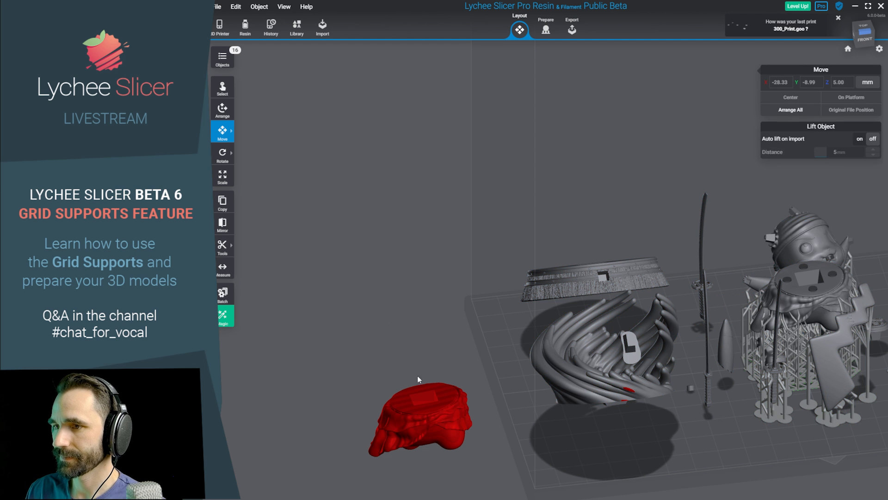
click(419, 379)
key(Delete)
Select the PZ_WATER_GLASS wave part, view its underside, and open the support preparation stage for it.
middle_drag(512, 367, 403, 371)
click(506, 392)
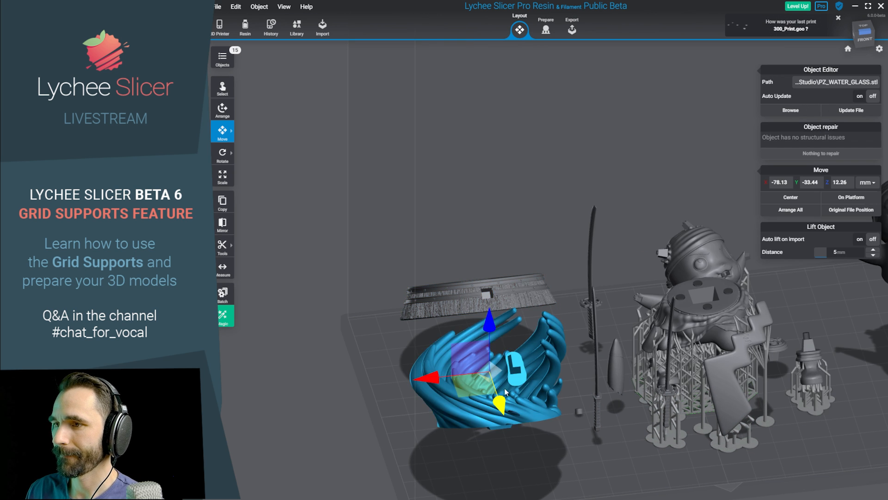
right_drag(505, 392, 579, 296)
click(546, 29)
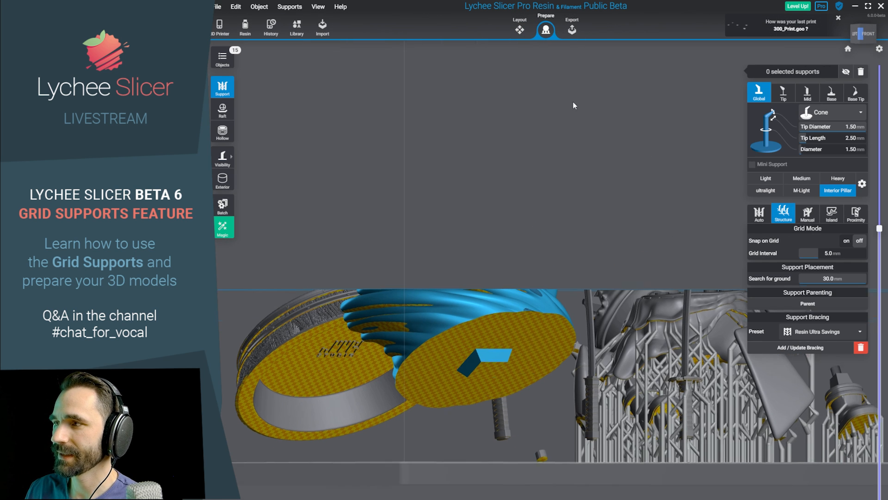
Turn on Snap on Grid and project light supports, with a grid infill at 1.8 mm interval, across the wave's flat underside.
click(844, 242)
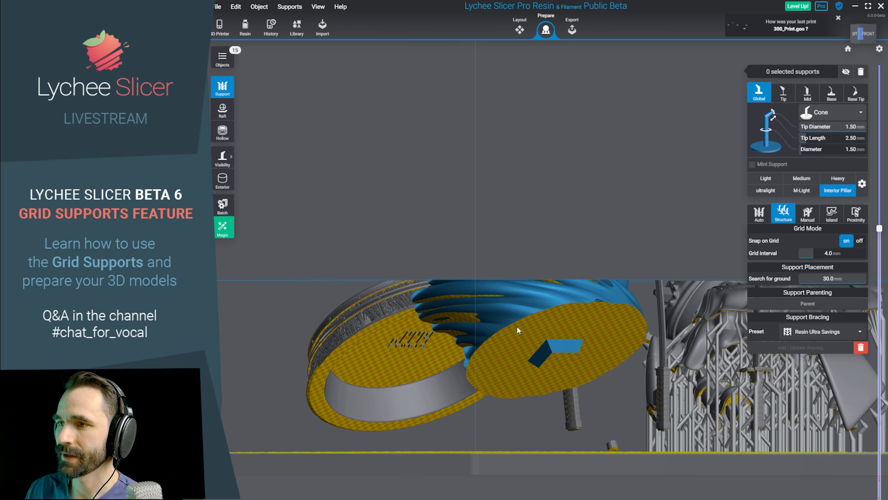
click(845, 242)
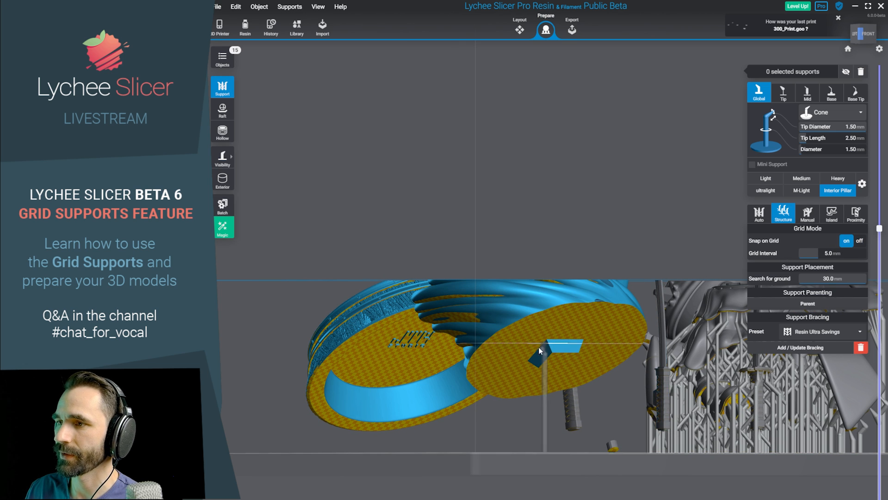
click(807, 212)
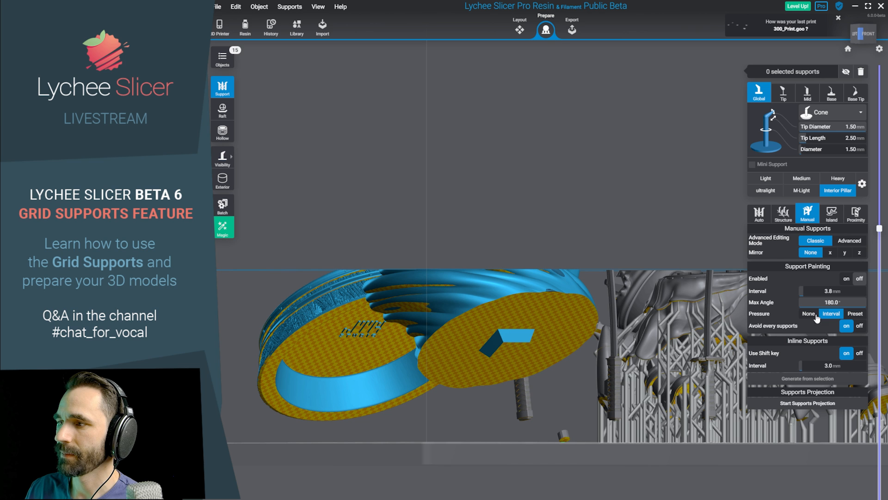
click(810, 405)
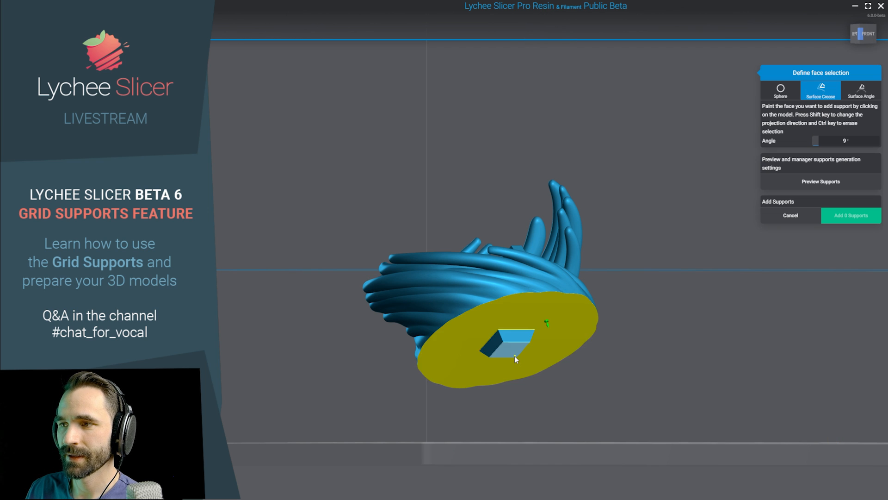
click(823, 183)
click(850, 338)
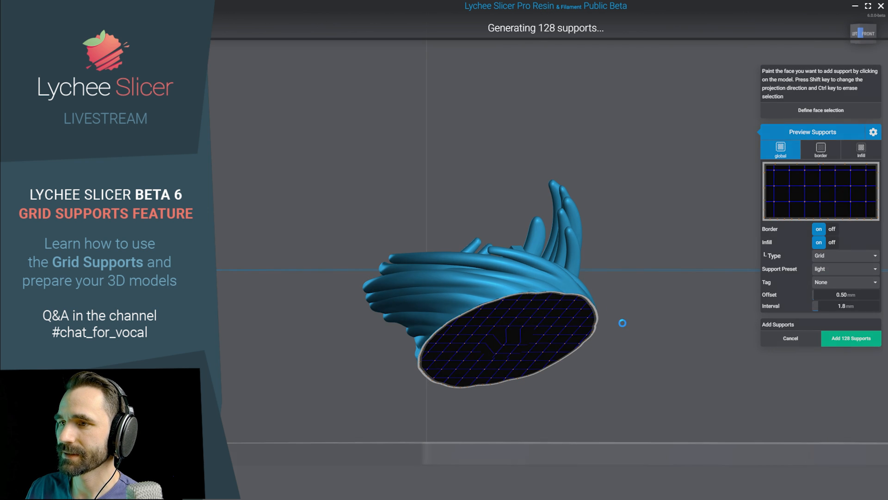
Select the round PZ_11 base and project grid supports across its flat underside.
right_drag(637, 368, 549, 307)
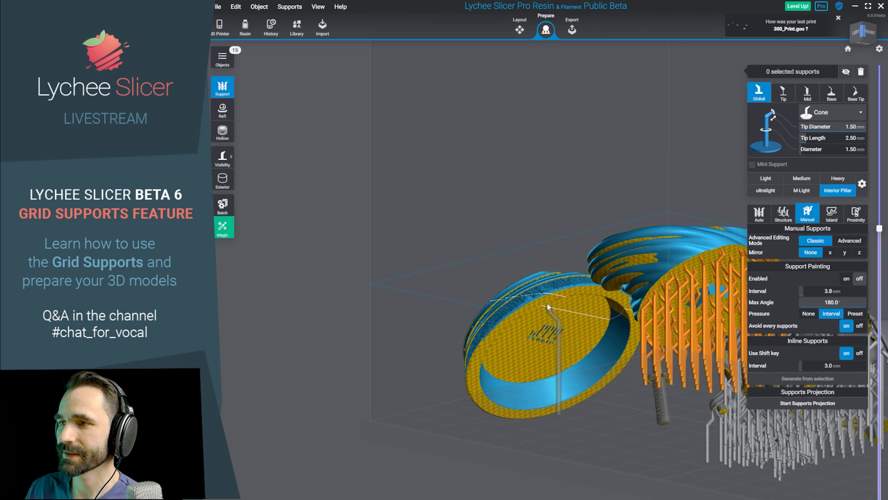
scroll(549, 307, up, 3)
click(453, 456)
click(532, 355)
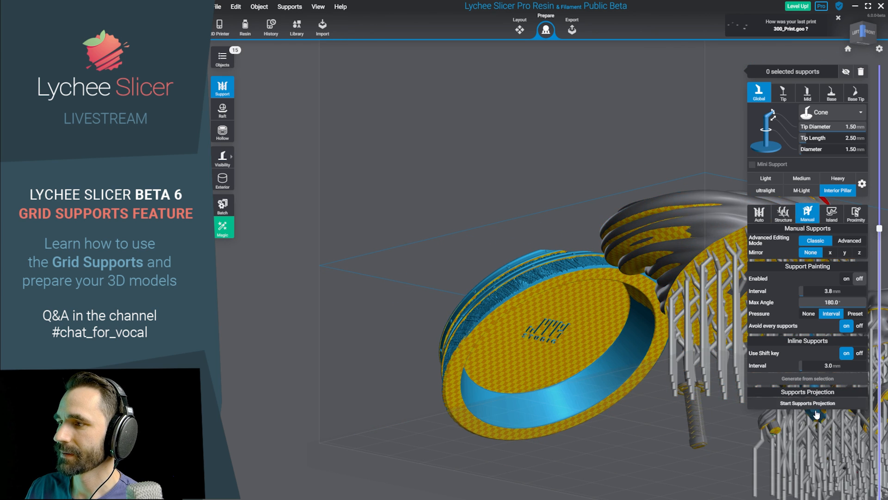
click(810, 403)
click(519, 369)
click(820, 181)
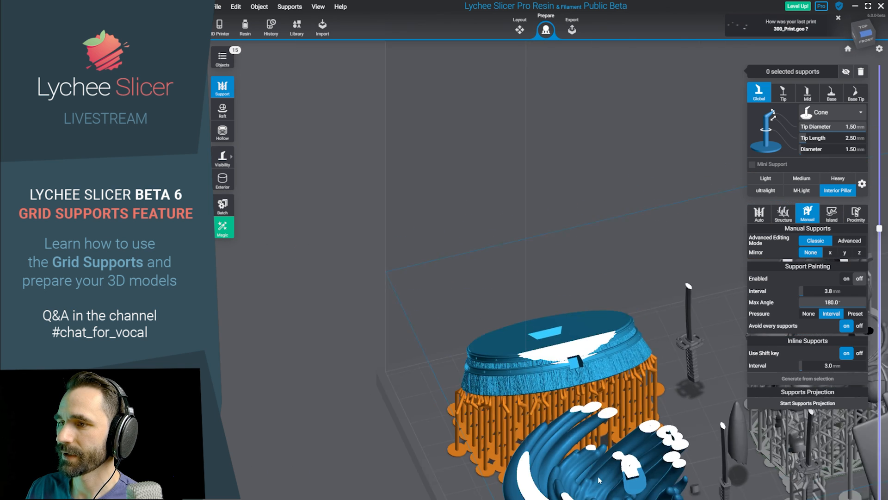
With both the wave and the PZ_11 base selected, add Resin Ultra Savings bracing to their supports.
click(519, 29)
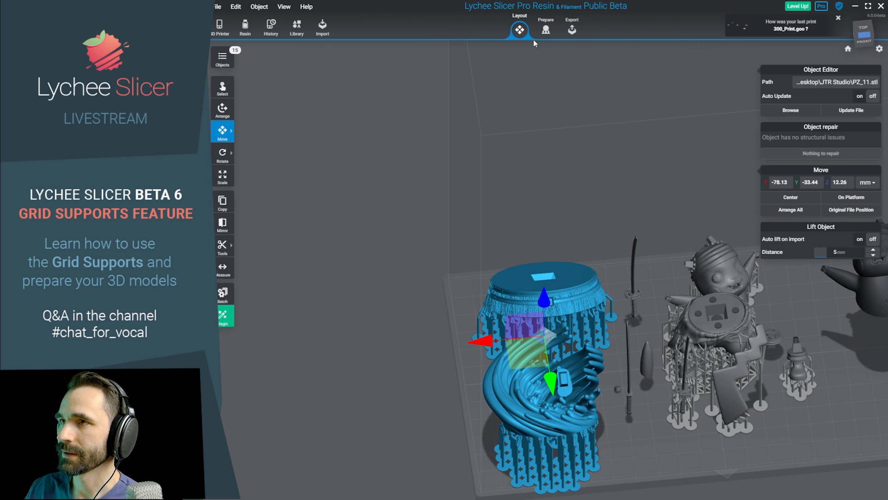
click(546, 29)
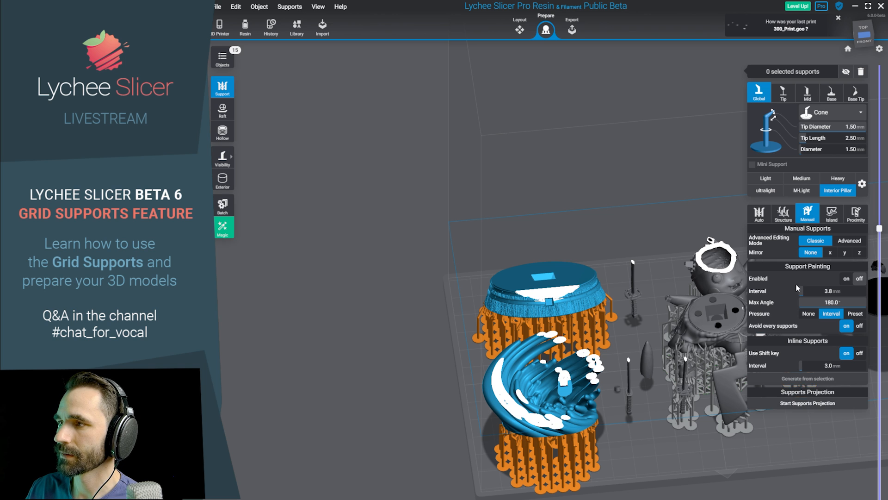
click(785, 215)
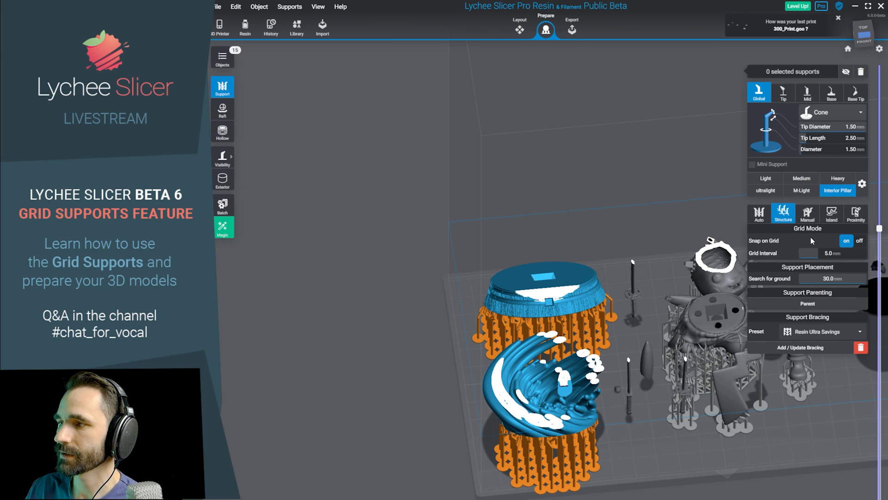
click(809, 349)
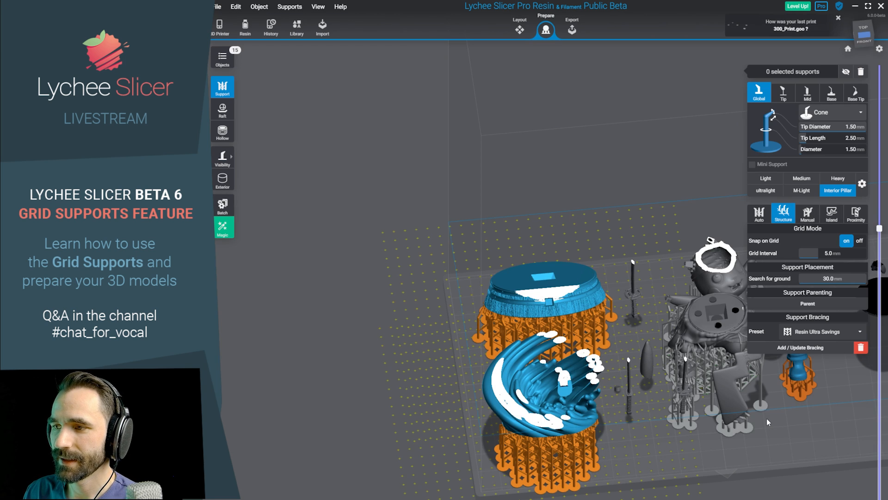
Apply a 0.50 mm thick raft at 100% scale to the supports of the wave and the PZ_11 base.
drag(767, 419, 702, 480)
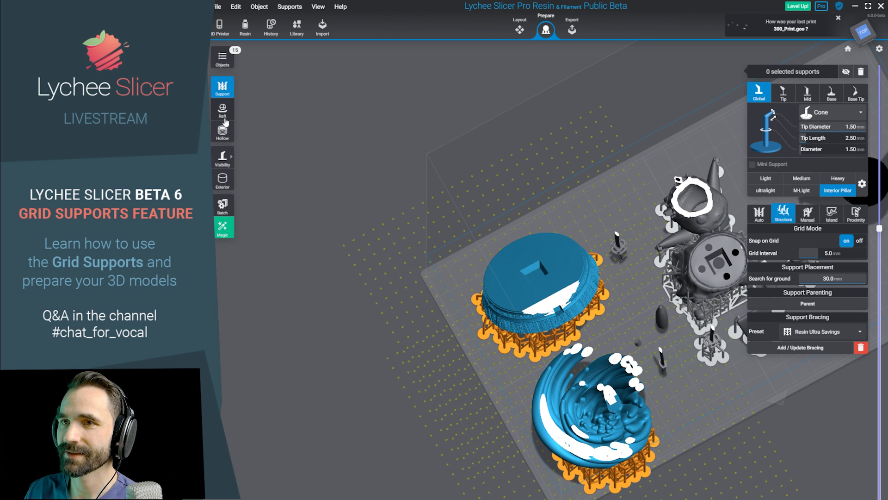
click(223, 115)
click(808, 111)
Return to the layout stage and move only the wave back inside the plate, to X -74.59 mm, Y -23.88 mm.
click(520, 29)
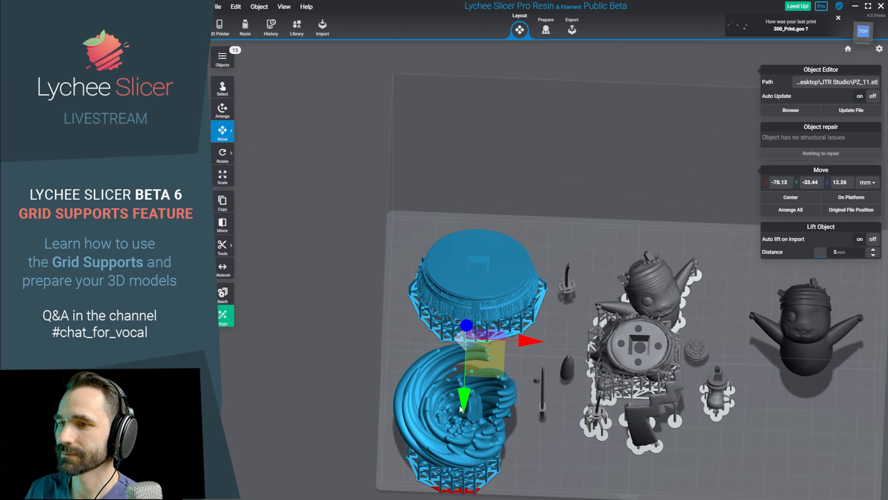
click(461, 408)
drag(460, 408, 469, 389)
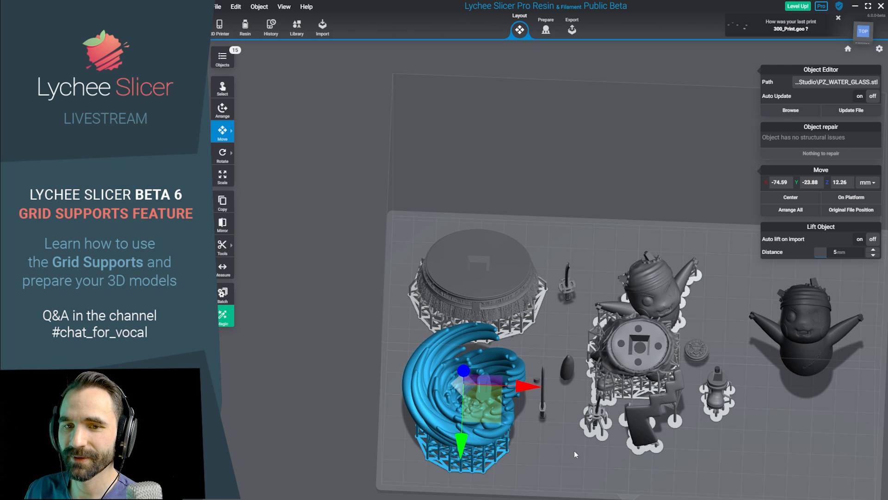
middle_drag(670, 455, 609, 464)
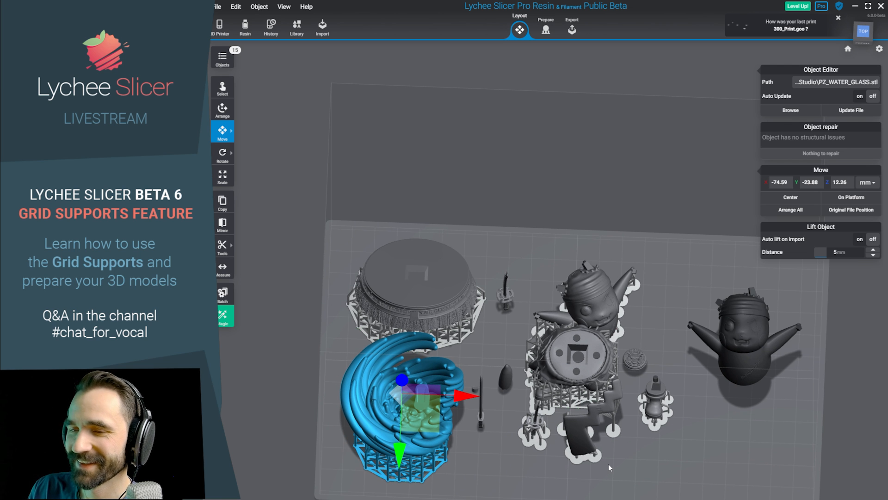
right_drag(609, 464, 507, 286)
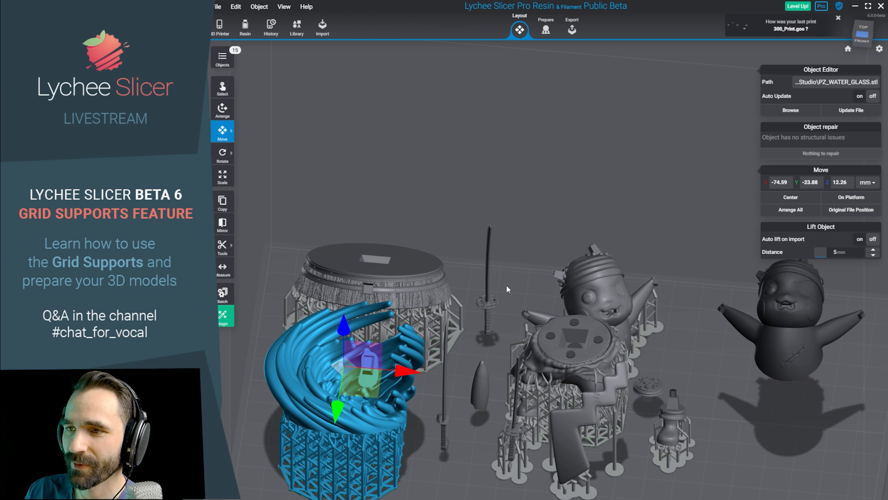
ctrl+click(604, 300)
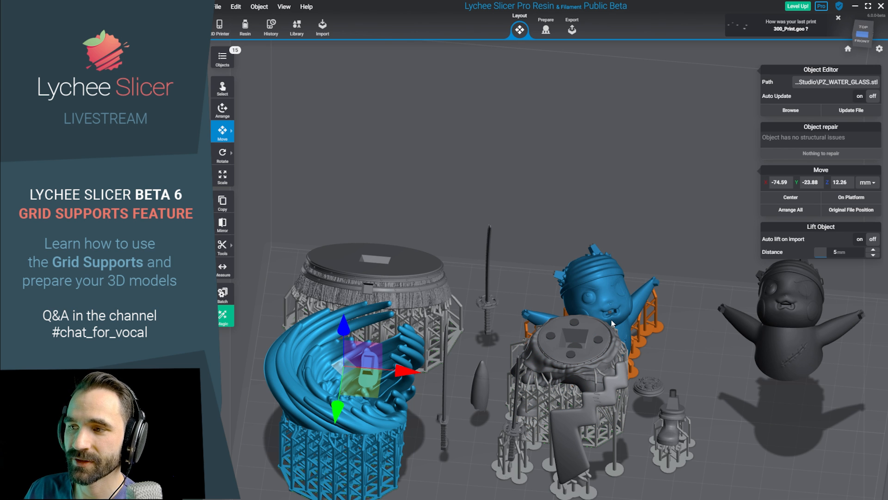
ctrl+click(612, 319)
right_drag(682, 334, 589, 315)
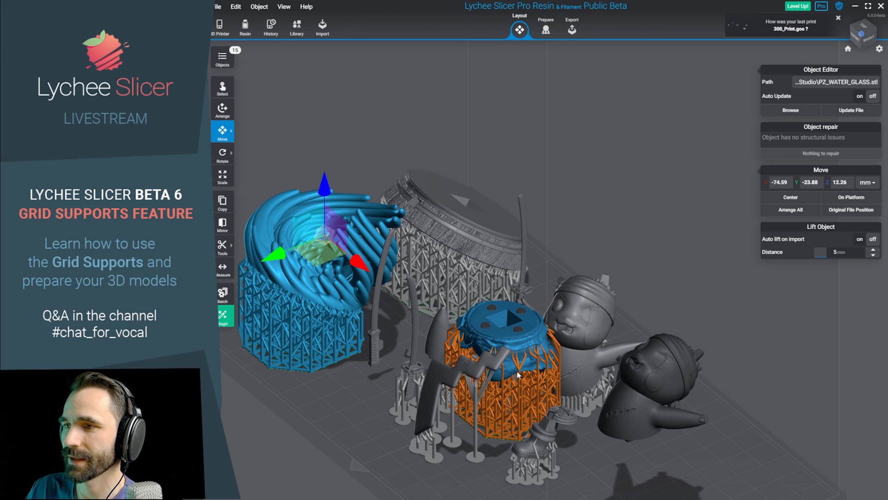
ctrl+click(498, 370)
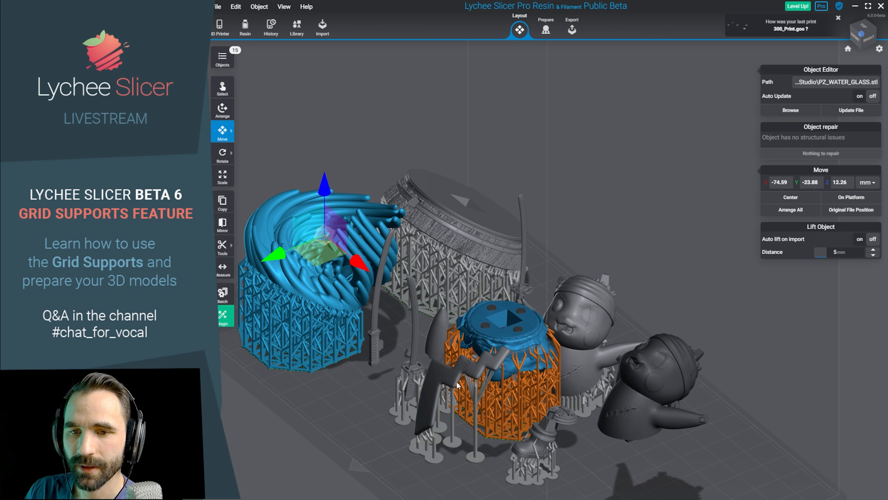
click(471, 332)
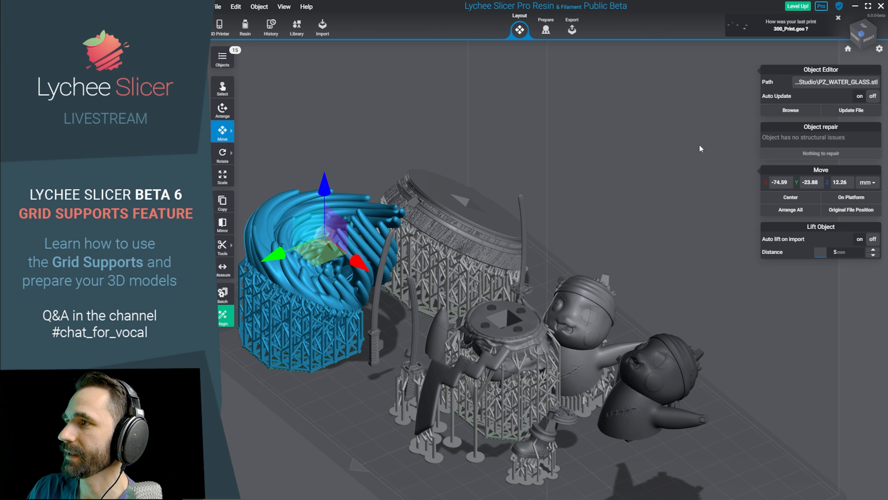
Open the preparation stage, inspect the layer controls, and raise the layer cut until the models show at full height.
click(546, 30)
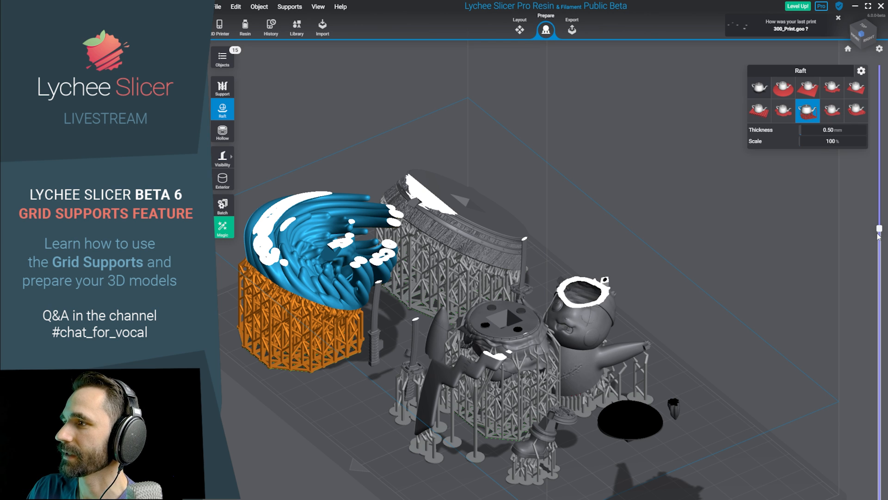
mouse_move(881, 230)
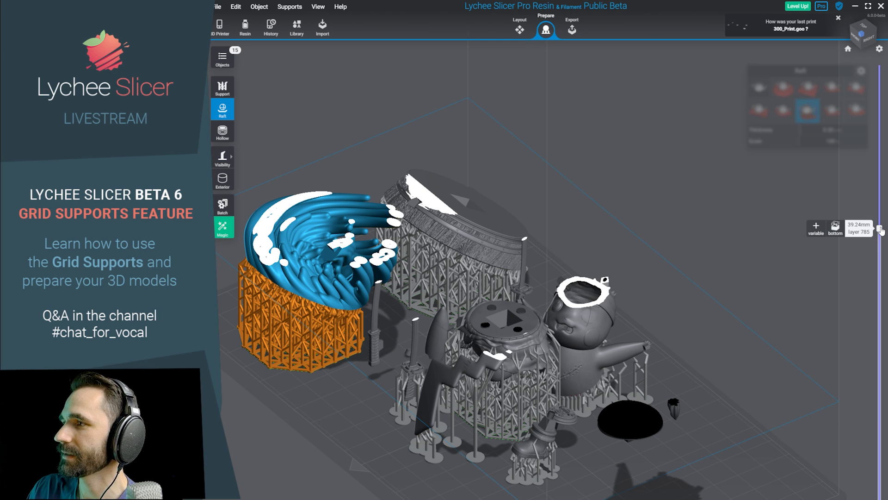
click(838, 230)
click(838, 228)
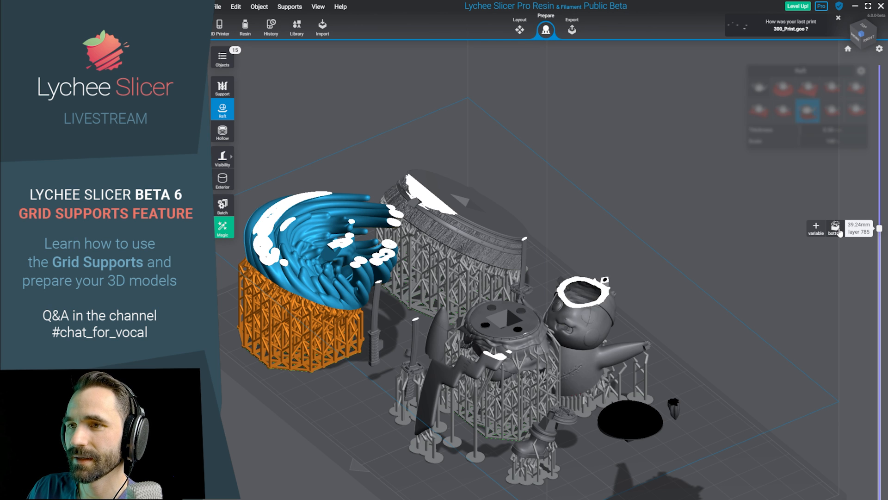
click(839, 232)
right_drag(632, 193, 672, 167)
mouse_move(879, 231)
click(840, 232)
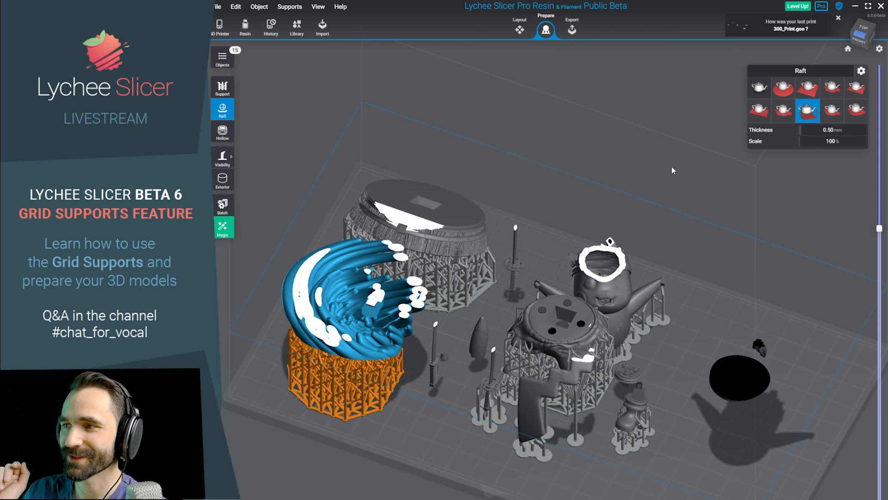
mouse_move(880, 227)
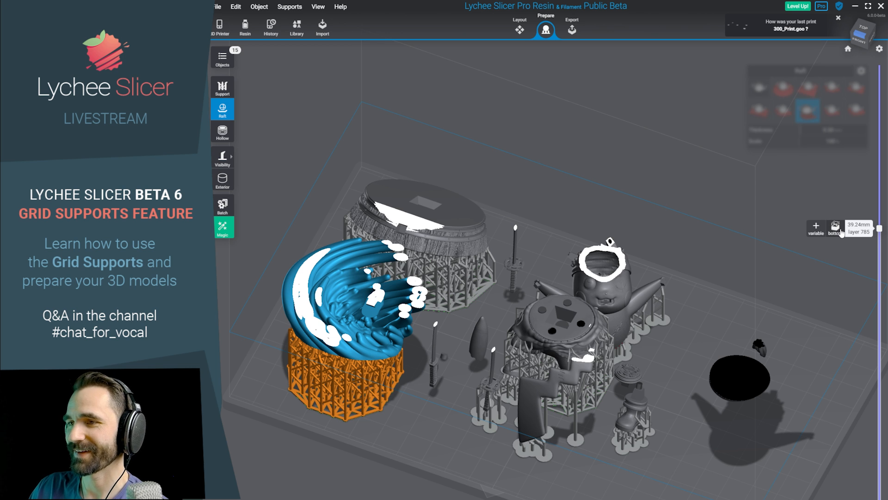
drag(879, 229, 880, 66)
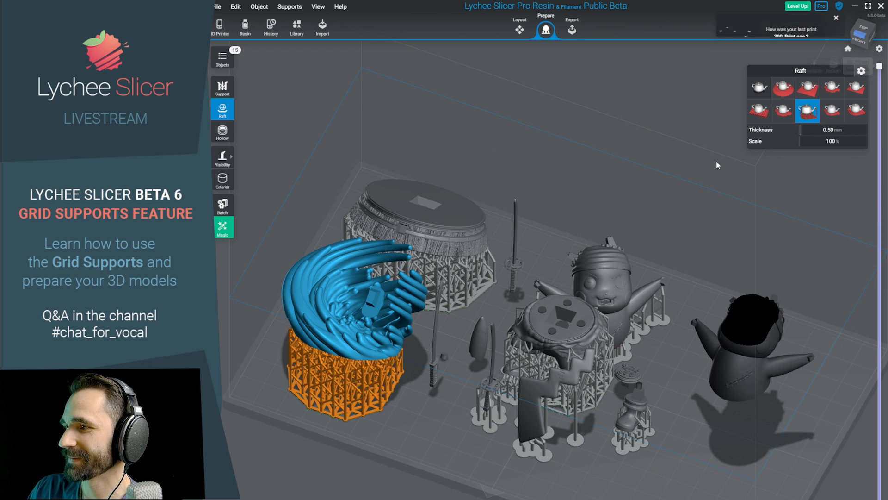
right_drag(716, 162, 640, 200)
Return to the layout stage and move the supported character body sideways, clear of the PZ_5 cloth part.
click(520, 29)
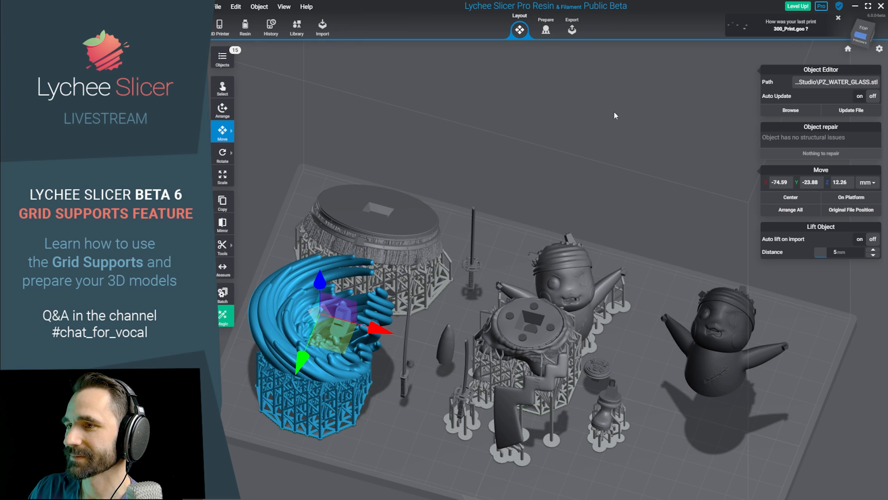
click(582, 268)
right_drag(582, 267, 630, 294)
drag(630, 294, 699, 296)
Move the unsupported PZ_3 character onto the PZ_5 cloth part and fine-tune its position to X 1.74 mm, Y 6.84 mm.
click(671, 387)
drag(718, 399, 567, 357)
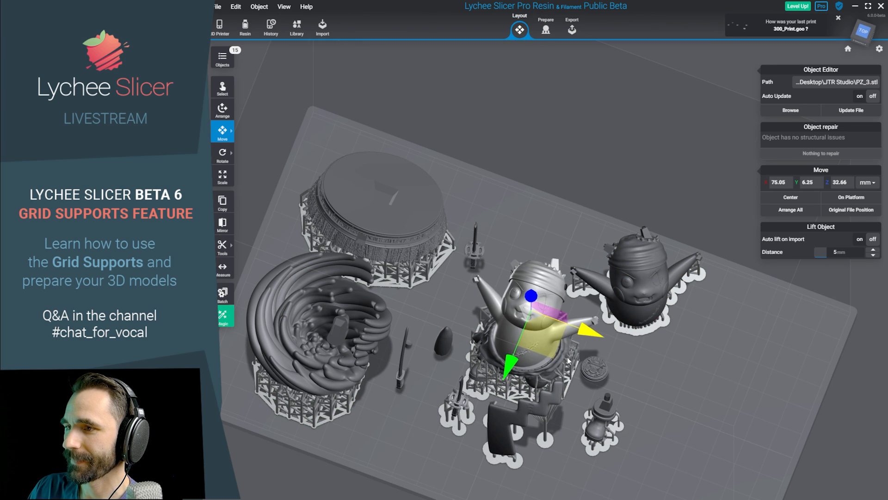
scroll(567, 357, up, 3)
right_drag(548, 360, 568, 320)
scroll(568, 319, up, 5)
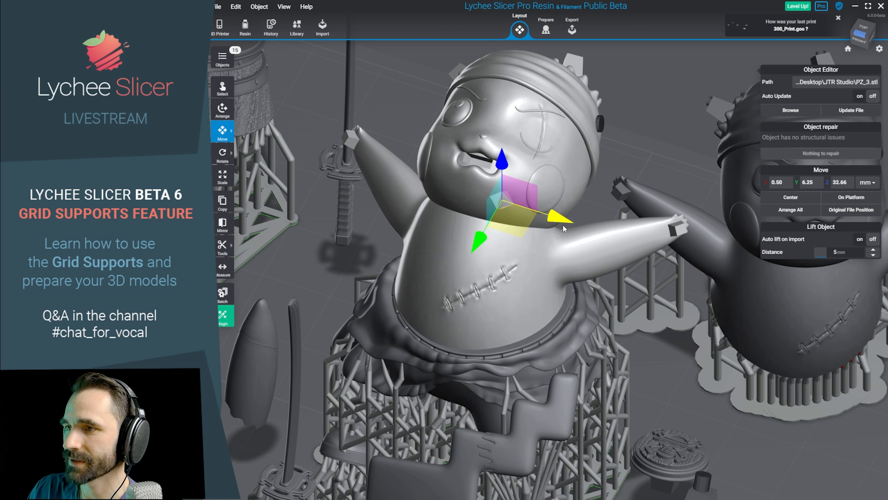
drag(568, 226, 574, 228)
drag(484, 245, 485, 241)
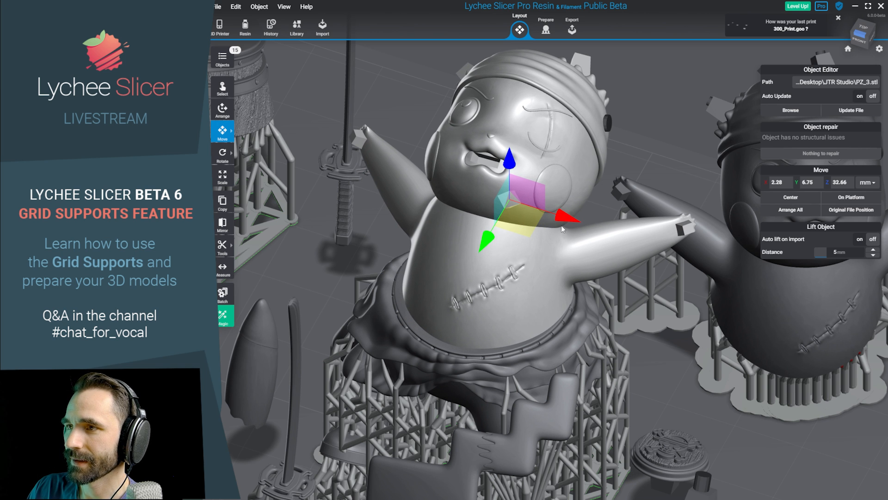
drag(568, 224, 562, 222)
View the PZ_3 character seated on PZ_5 in the preparation stage, return to the layout stage, and select PZ_5.
click(546, 30)
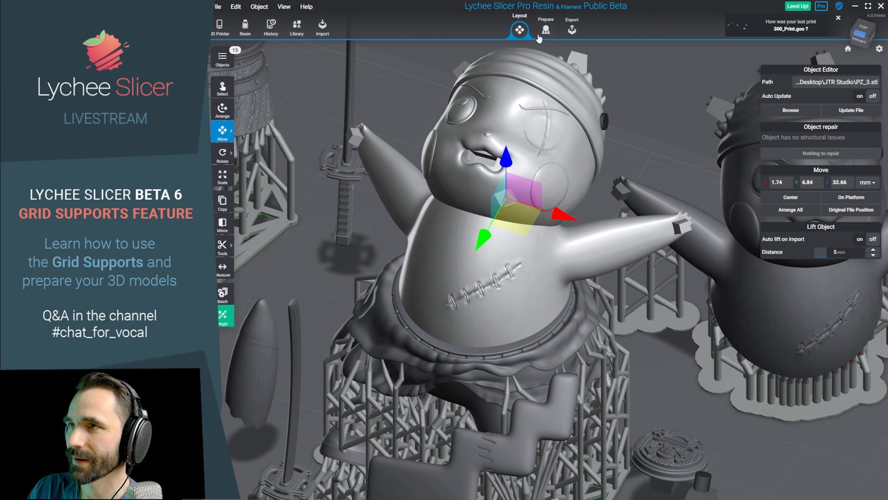
right_drag(578, 139, 642, 148)
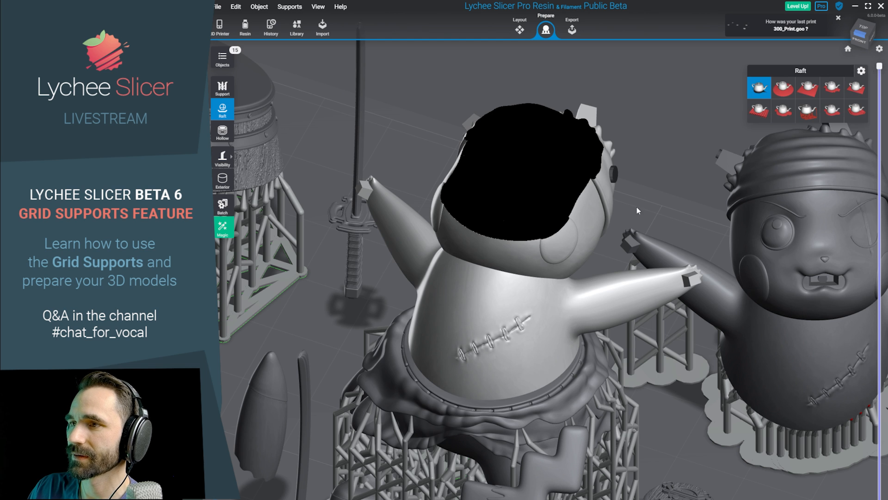
click(520, 28)
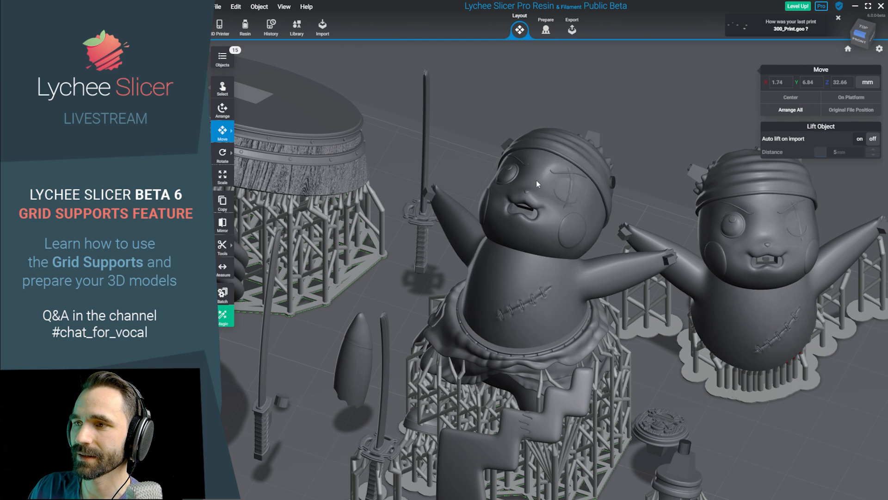
click(567, 212)
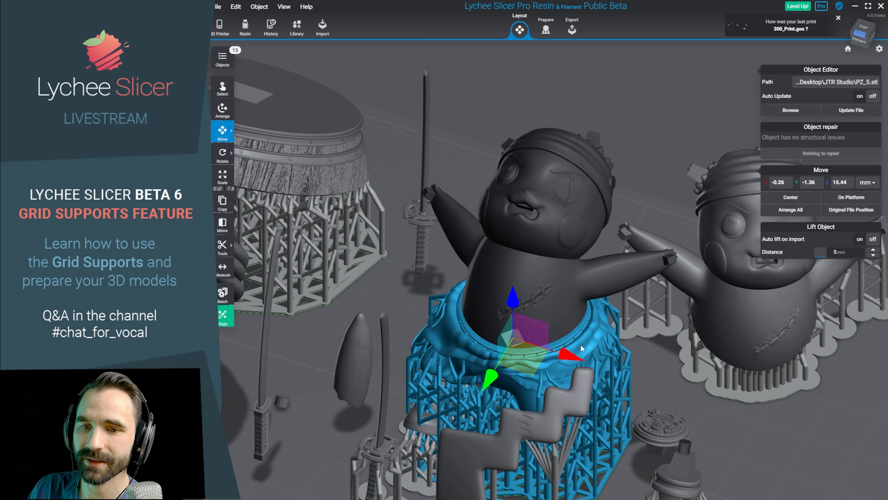
Open the preparation stage and examine the supported character body beside the PZ_3 character seated on the supported PZ_5 cloth part.
click(546, 29)
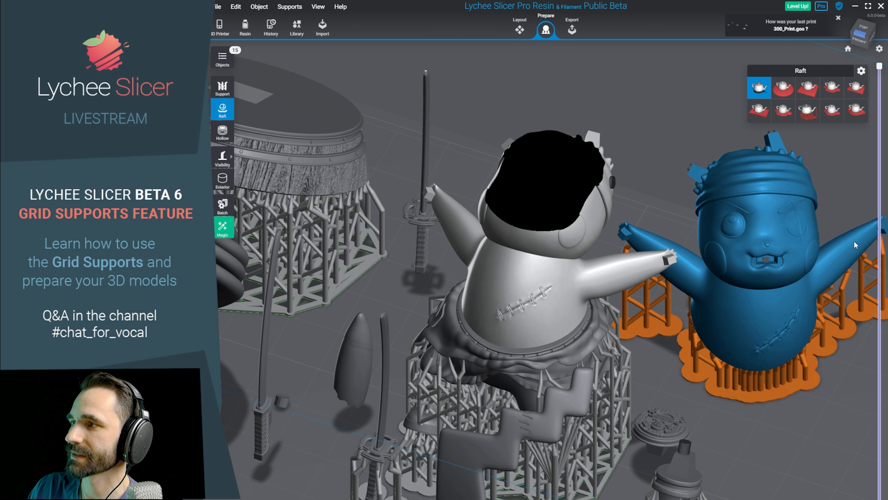
click(851, 280)
drag(879, 66, 861, 67)
scroll(600, 154, down, 3)
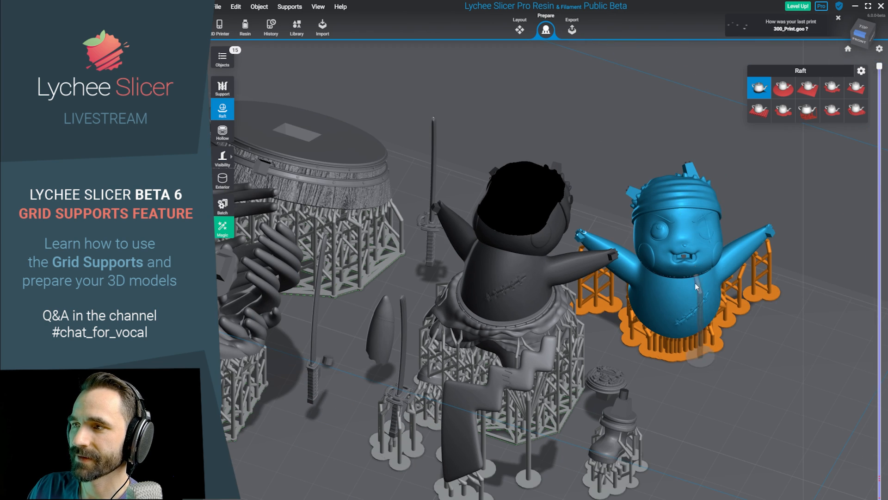
scroll(683, 423, up, 5)
right_drag(662, 356, 648, 419)
click(649, 419)
click(649, 291)
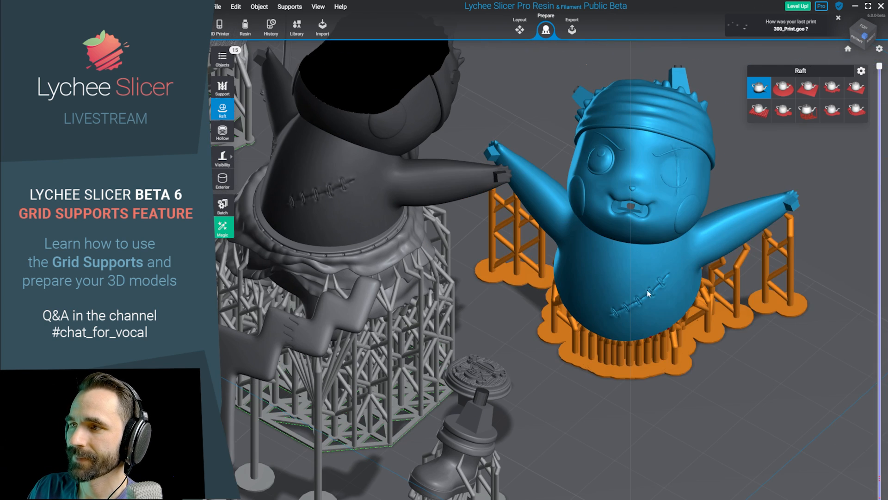
right_drag(631, 370, 431, 265)
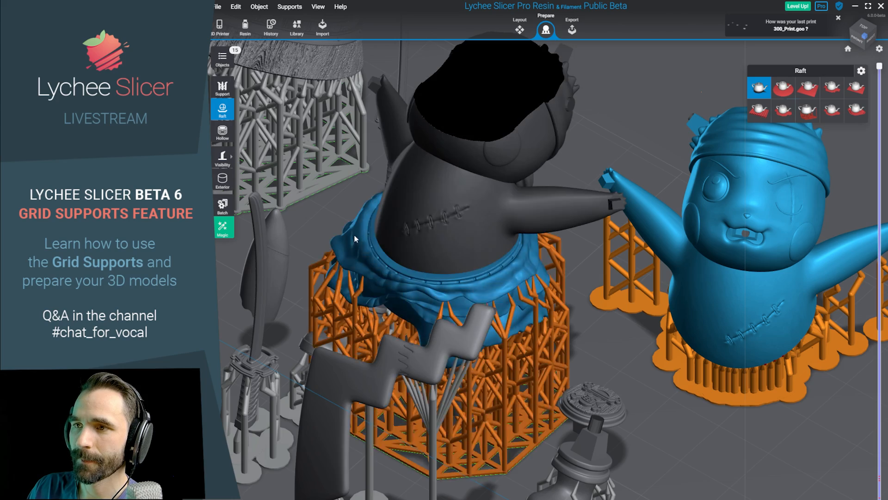
right_drag(386, 221, 491, 448)
scroll(632, 391, down, 2)
scroll(492, 448, down, 5)
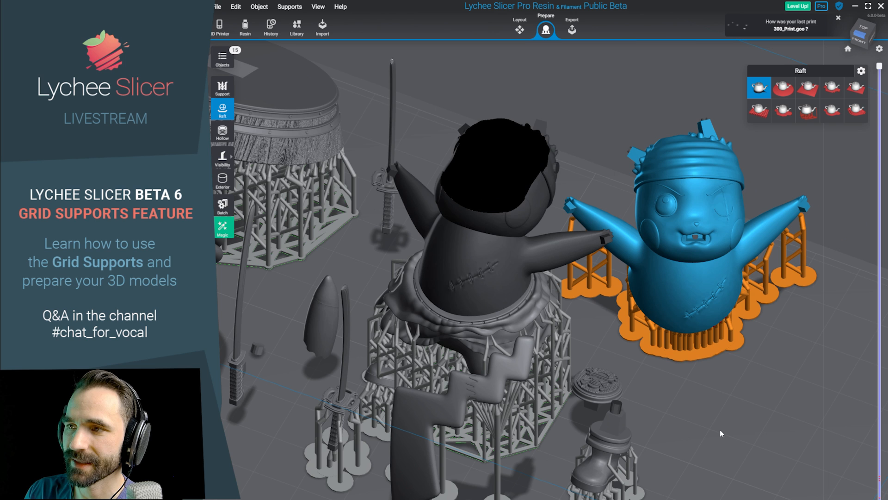
Turn the object-as-hole setting off and back on for the PZ_3 character seated on PZ_5, accept the confirmation, and deselect it.
double_click(460, 230)
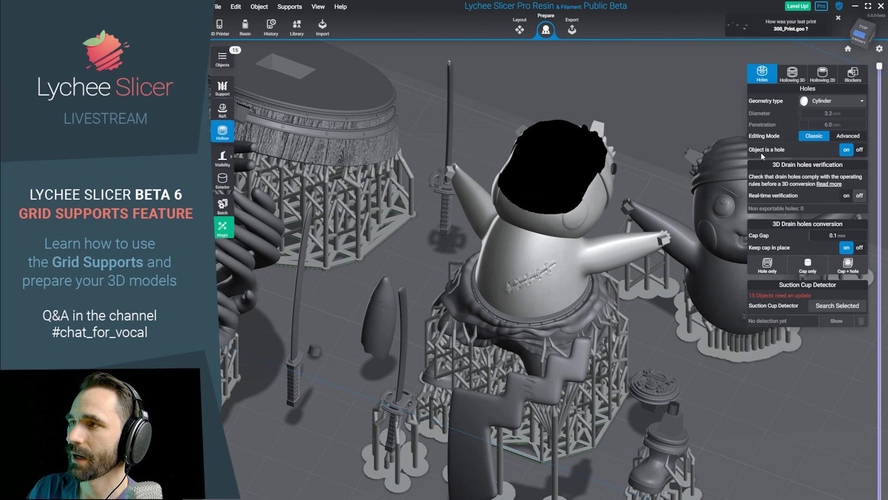
click(859, 151)
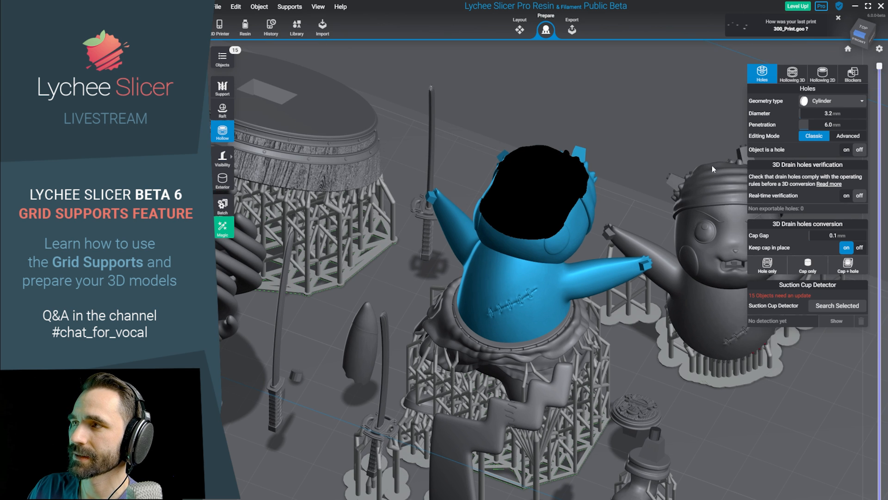
click(847, 150)
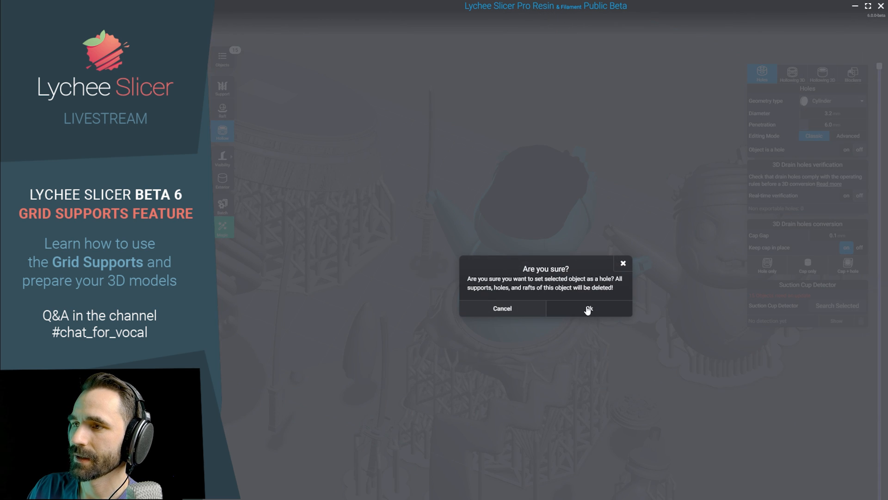
click(587, 306)
click(537, 303)
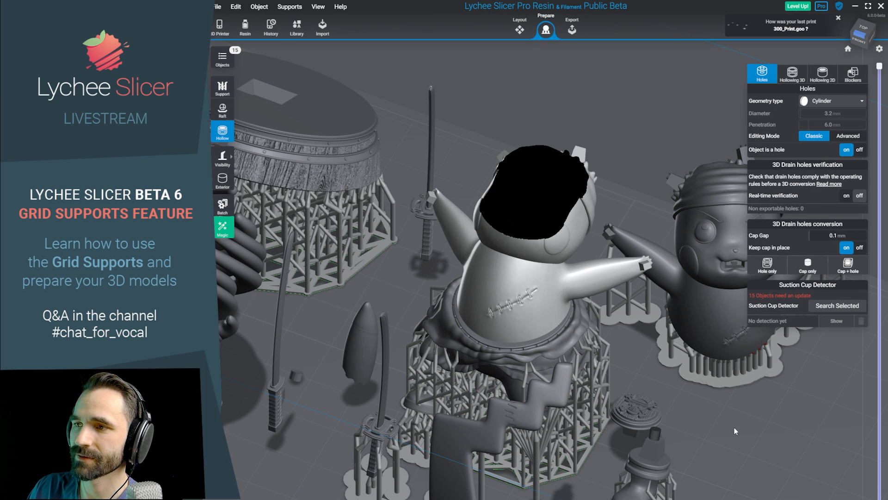
click(552, 307)
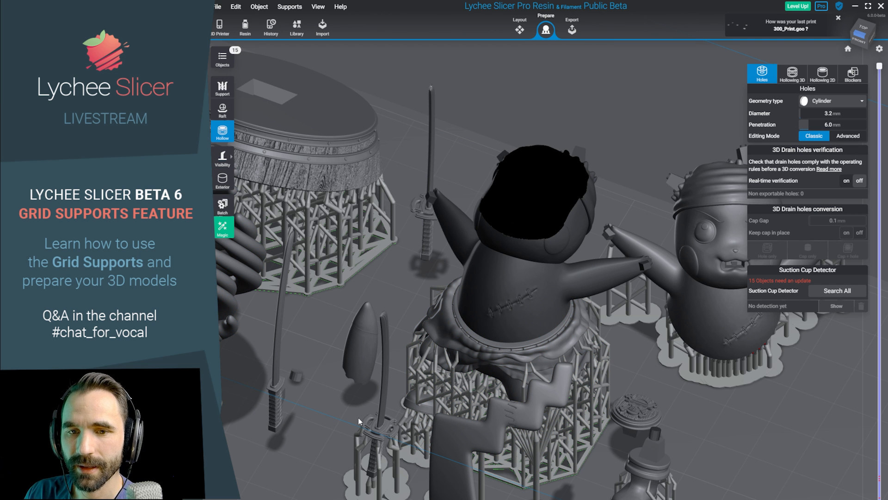
Select the round wooden base, go to its structure supports, and open the Default Bracing preset for editing.
scroll(471, 398, down, 6)
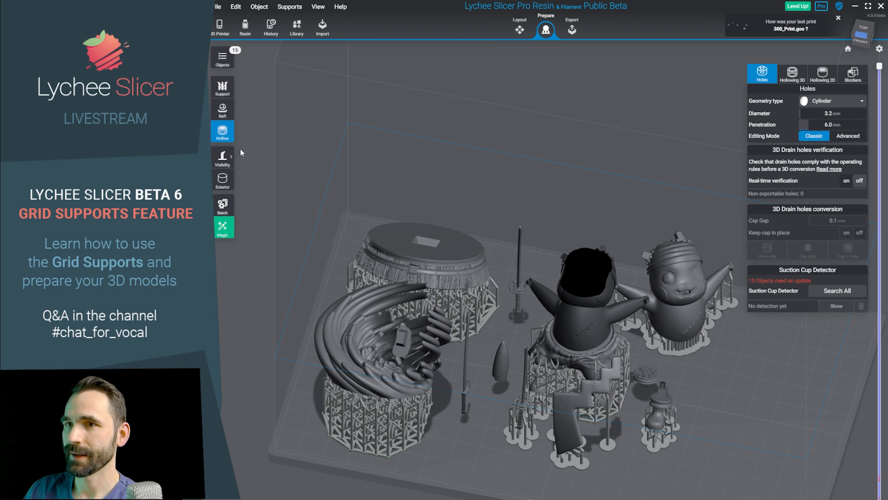
click(454, 279)
scroll(718, 323, up, 2)
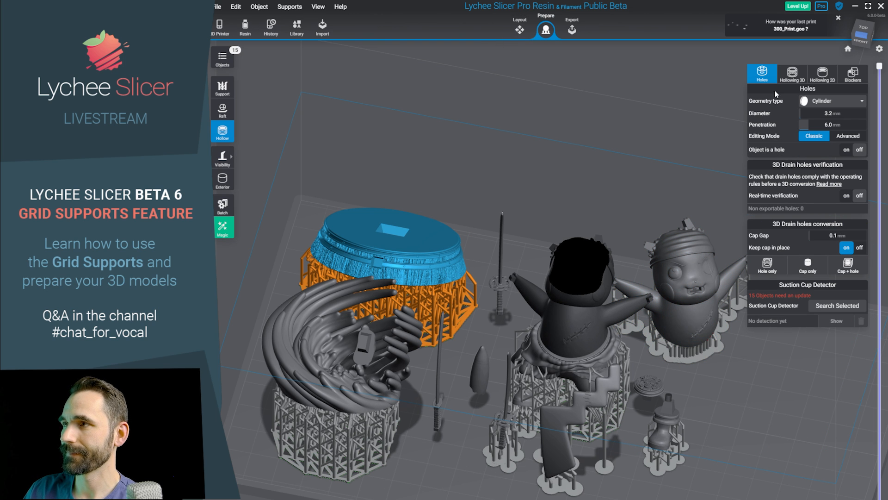
click(224, 86)
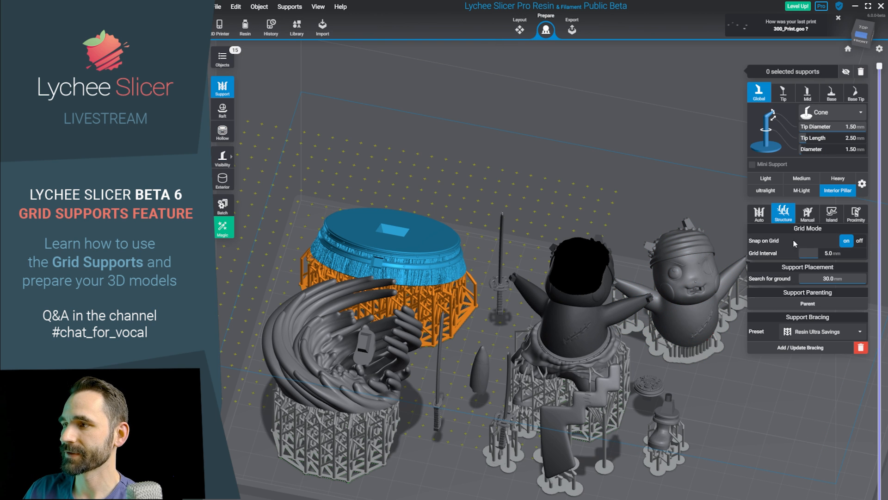
click(834, 333)
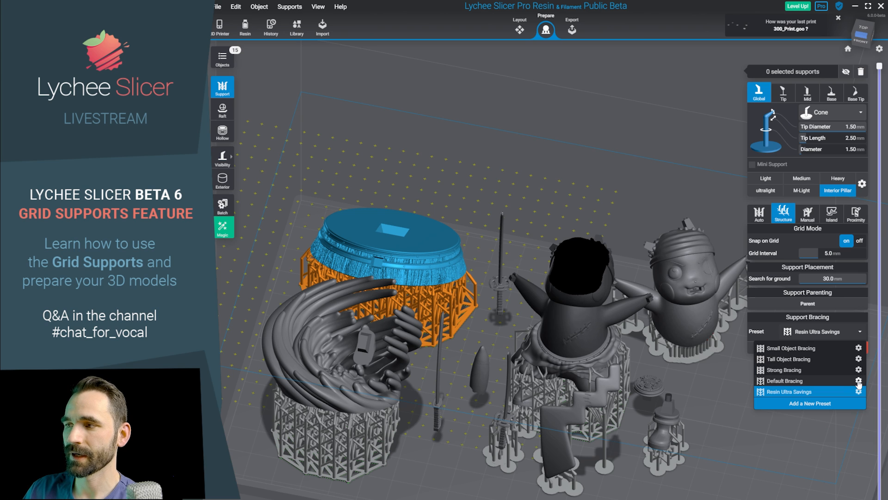
click(858, 381)
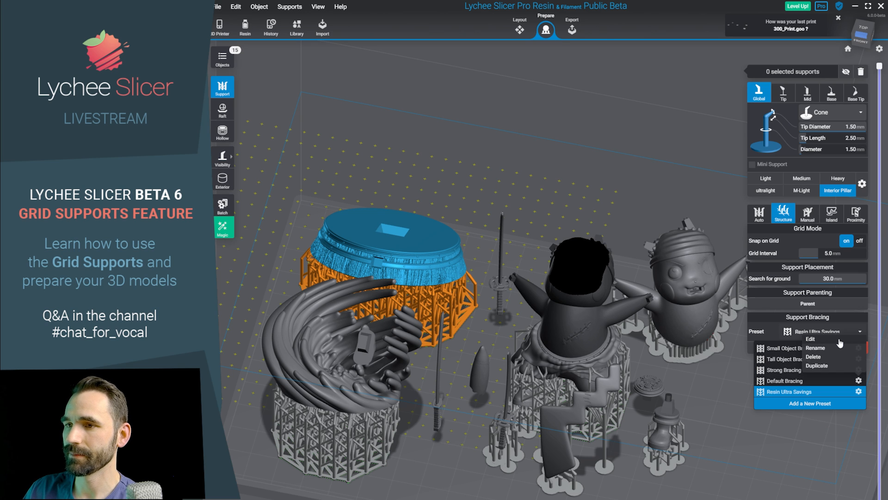
click(839, 340)
Review the top, middle, bottom and global parameters of the Default Bracing preset, and close the editor without saving.
click(808, 86)
click(836, 86)
click(864, 85)
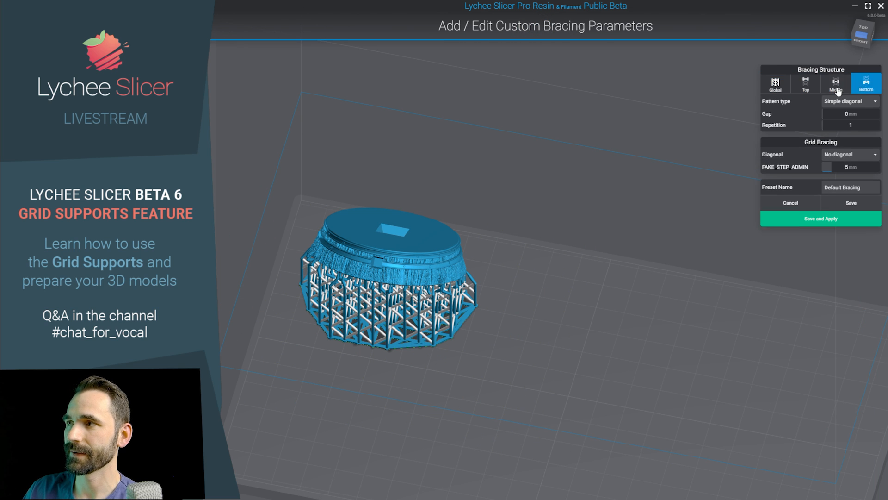
click(786, 87)
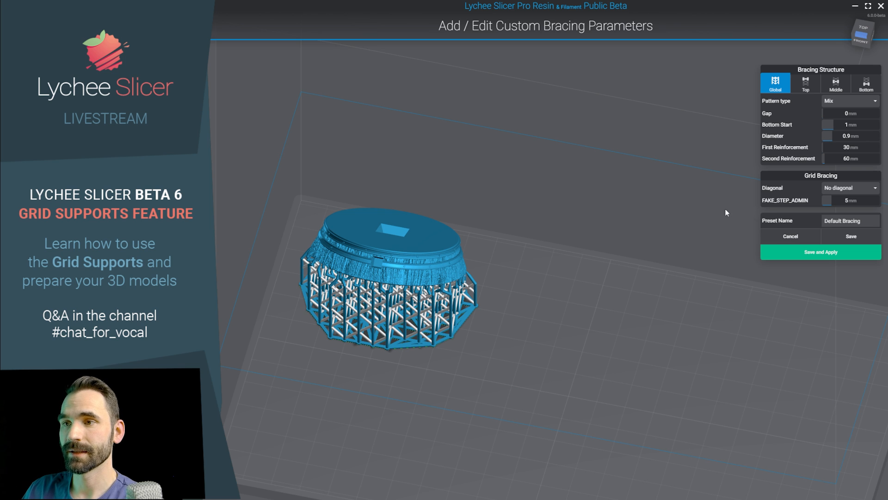
click(800, 237)
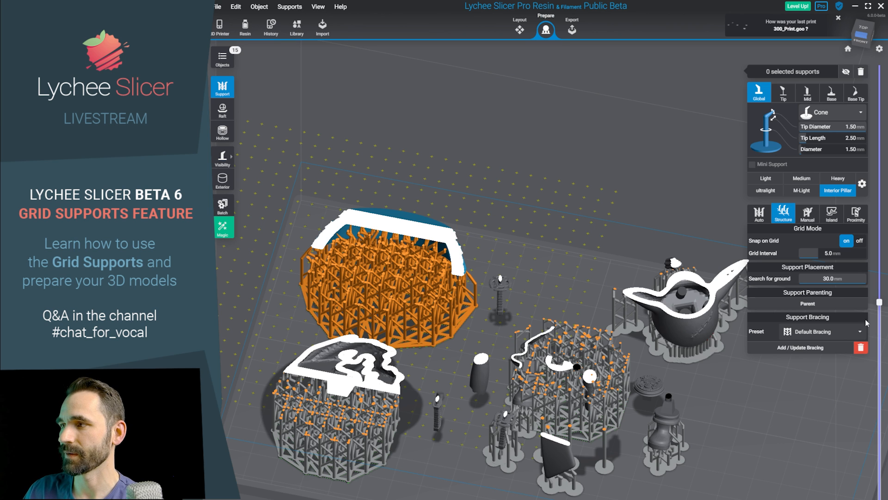
Raise the layer cut to full height to view the whole set of models above their supports.
drag(879, 303, 796, 17)
scroll(767, 420, up, 2)
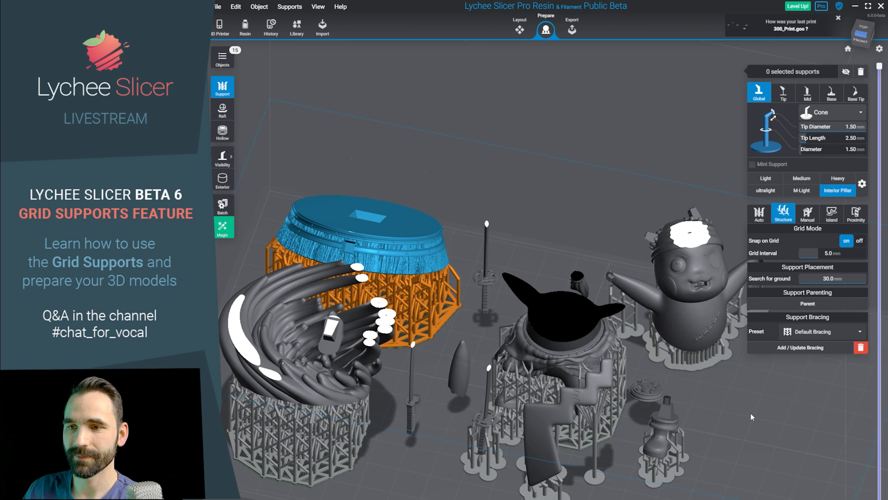